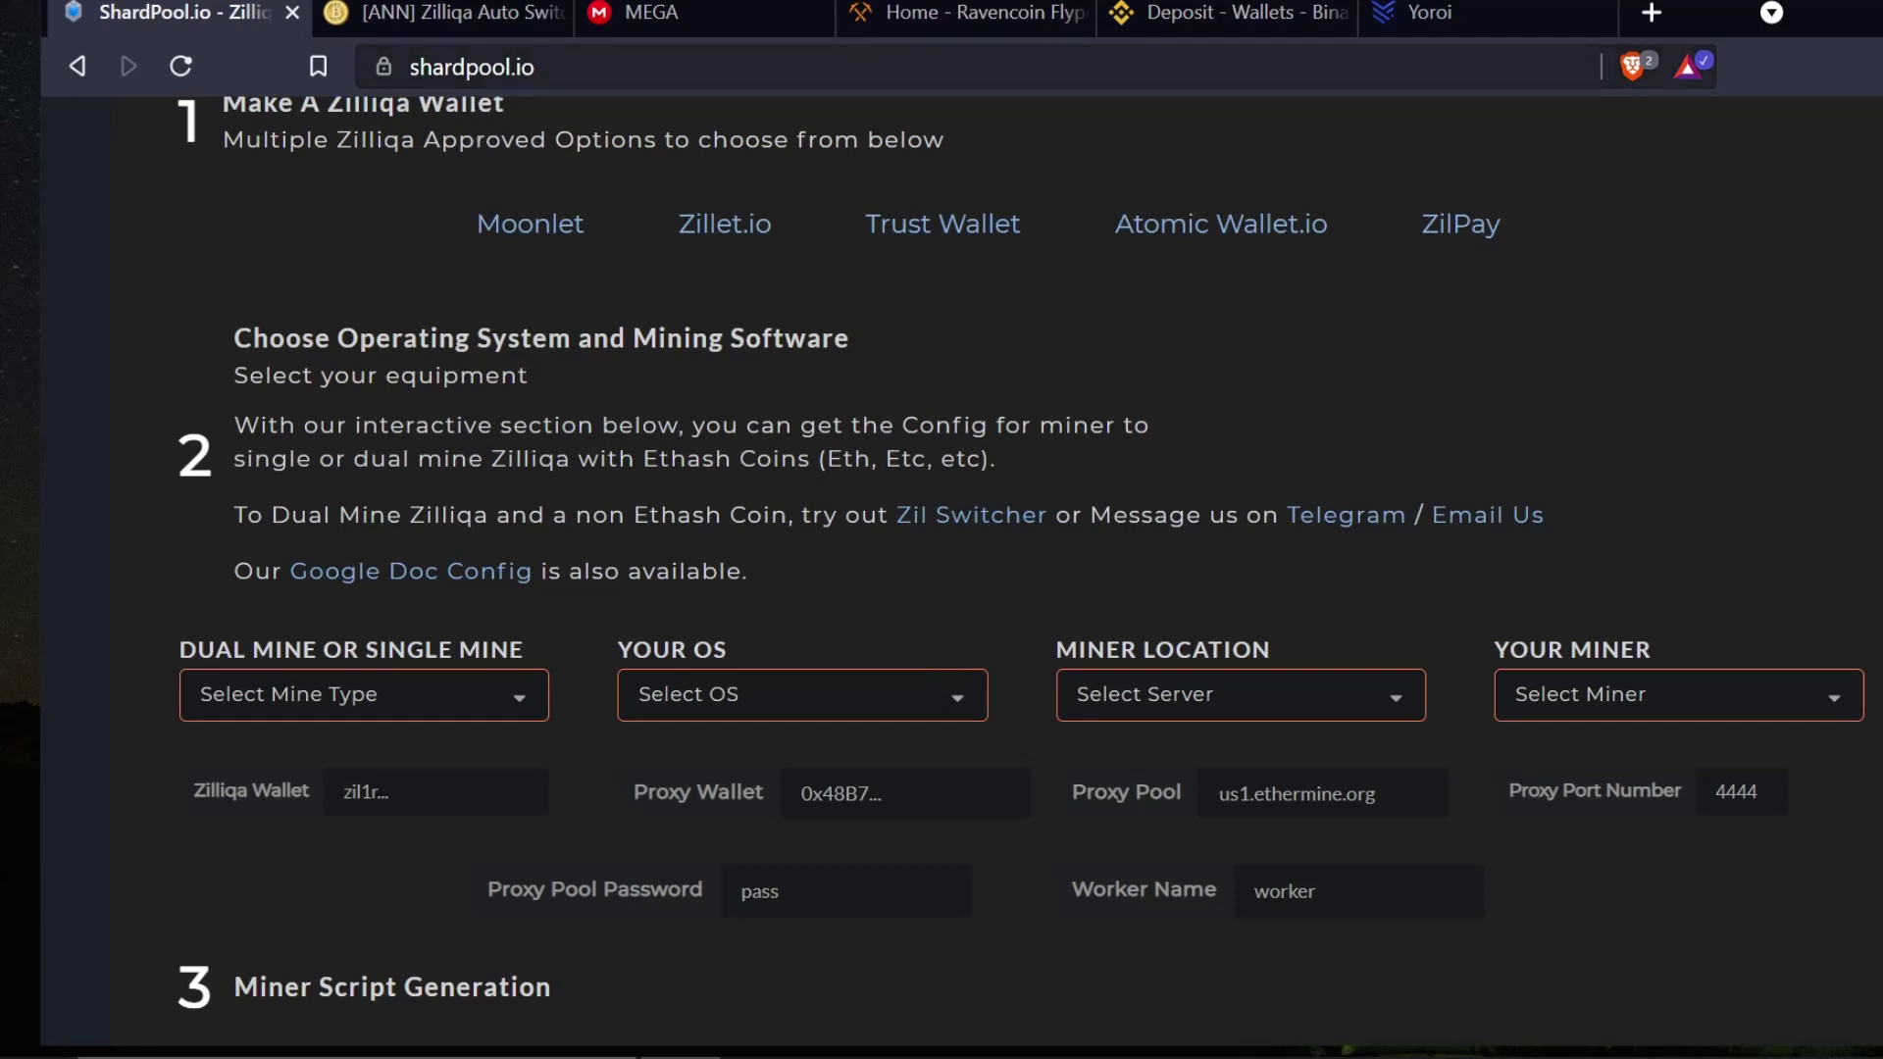
# - Scroll the ShardPool page to the Zil Switcher link and open its forum thread in a new tab
pyautogui.scroll(15, 738, 422)
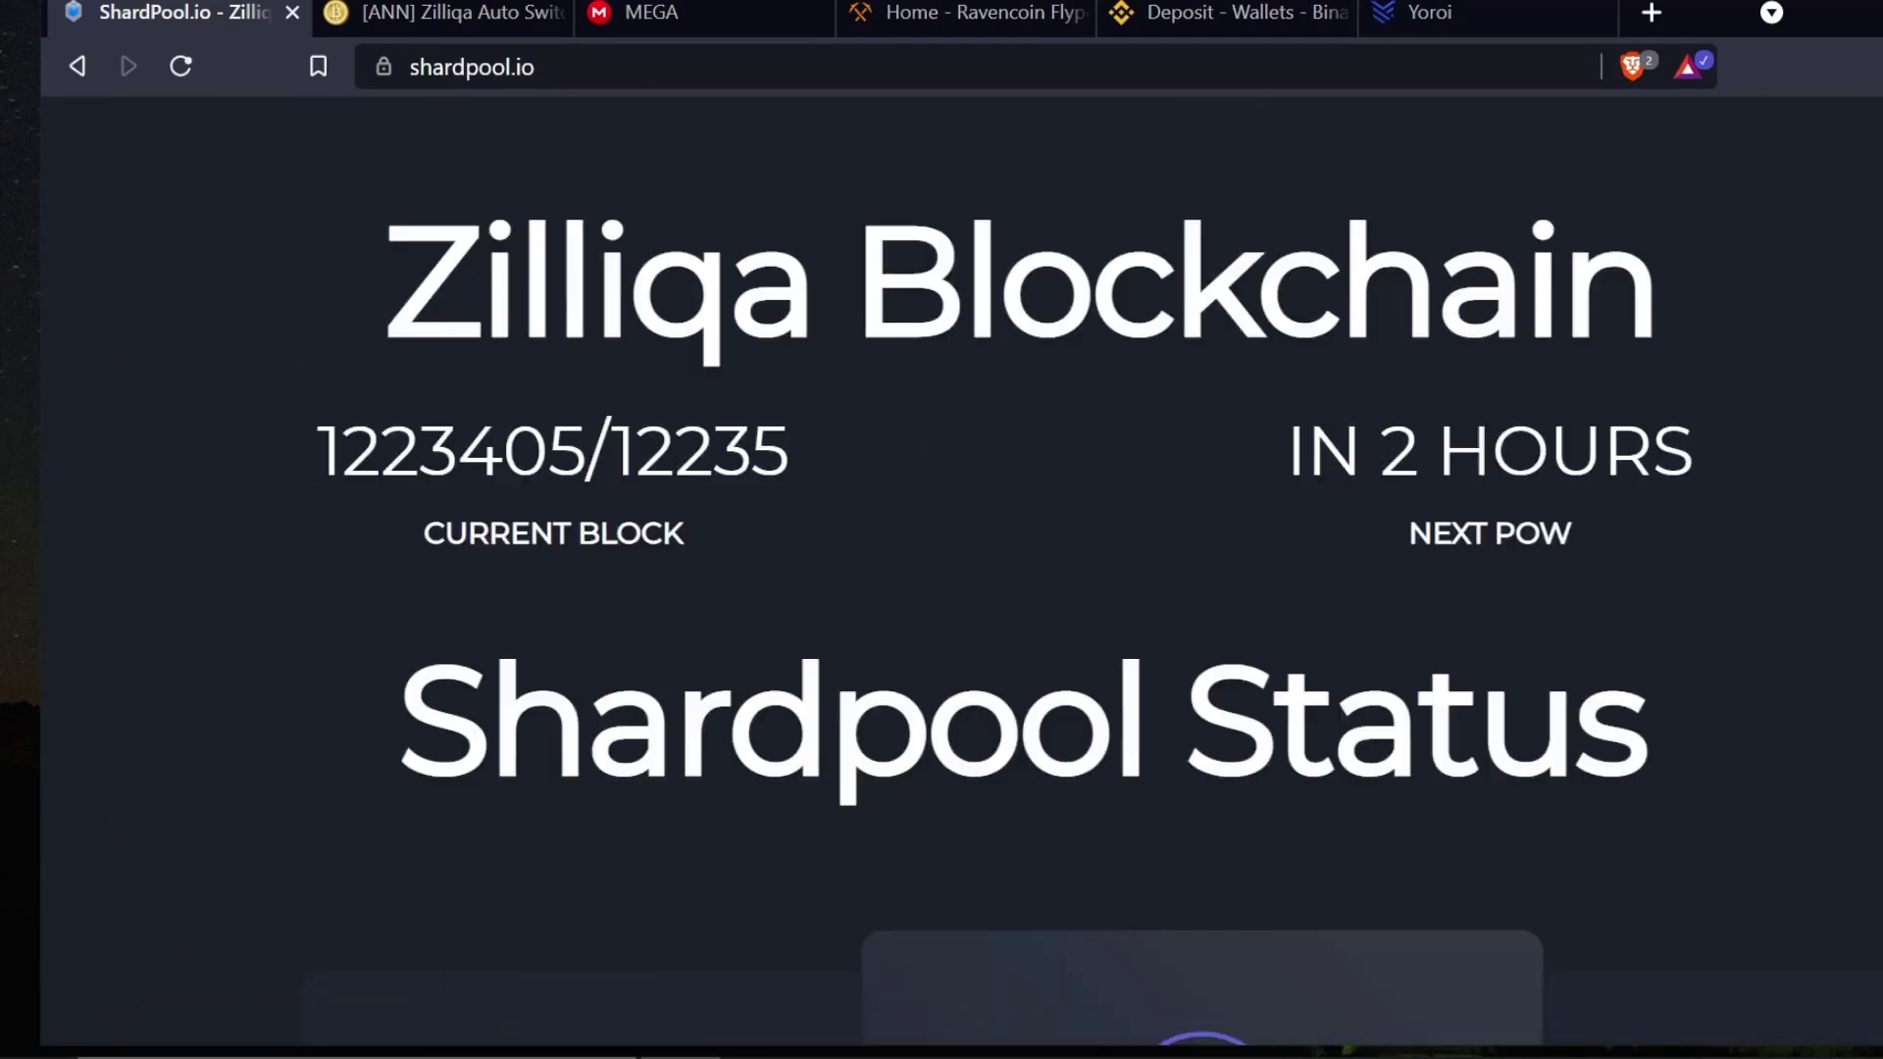
pyautogui.scroll(15, 726, 422)
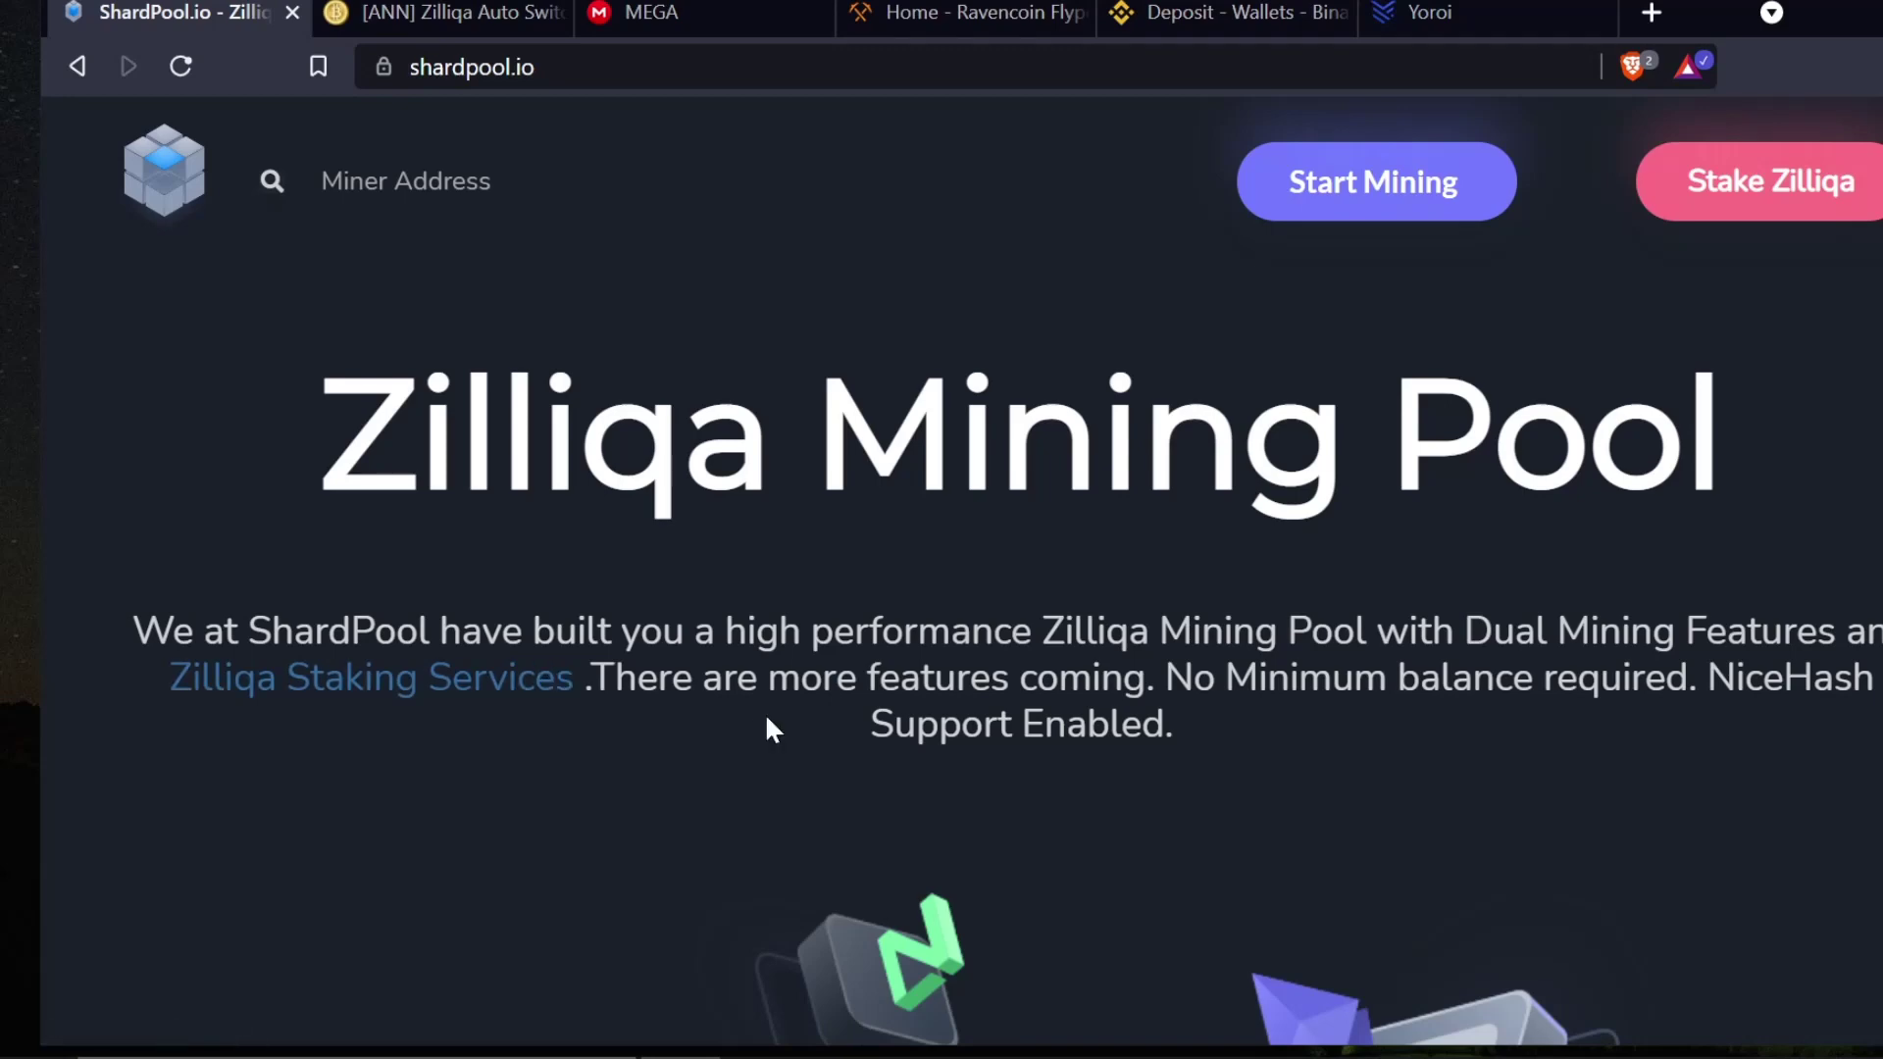
pyautogui.scroll(-8, 907, 769)
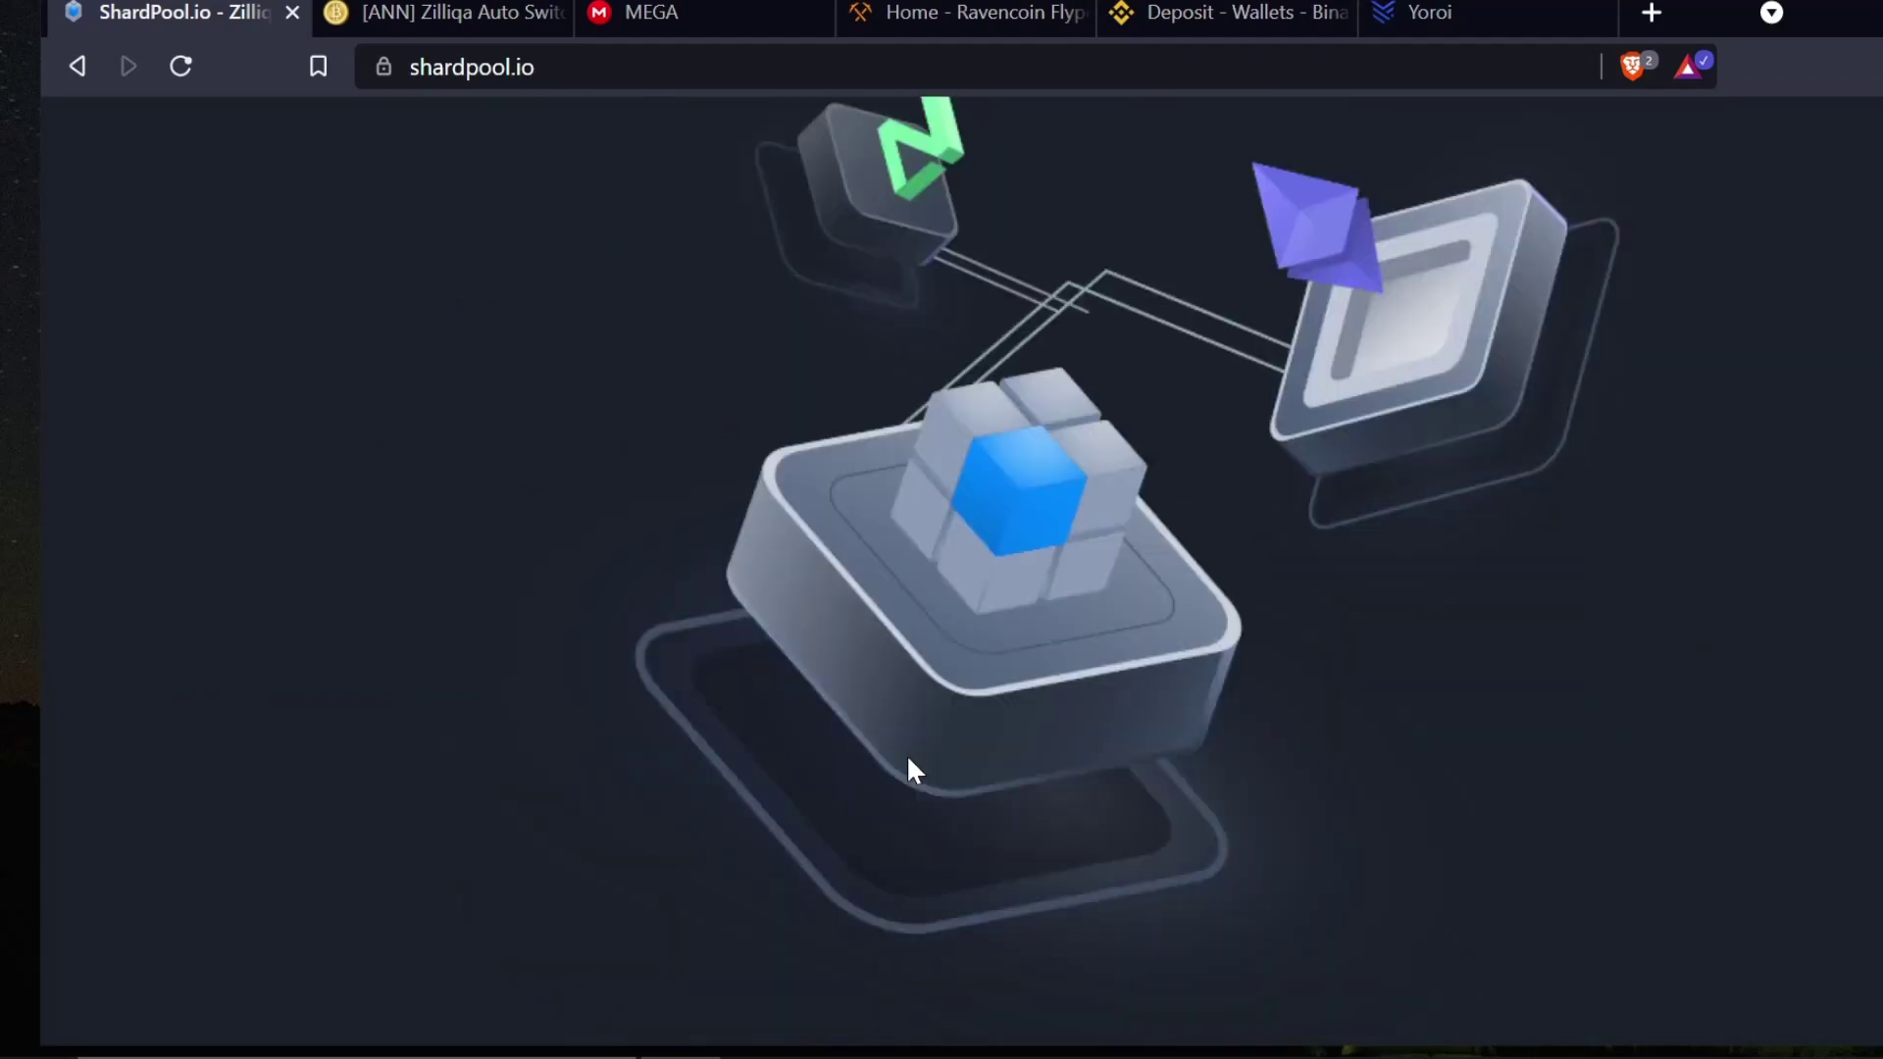
pyautogui.scroll(-12, 908, 760)
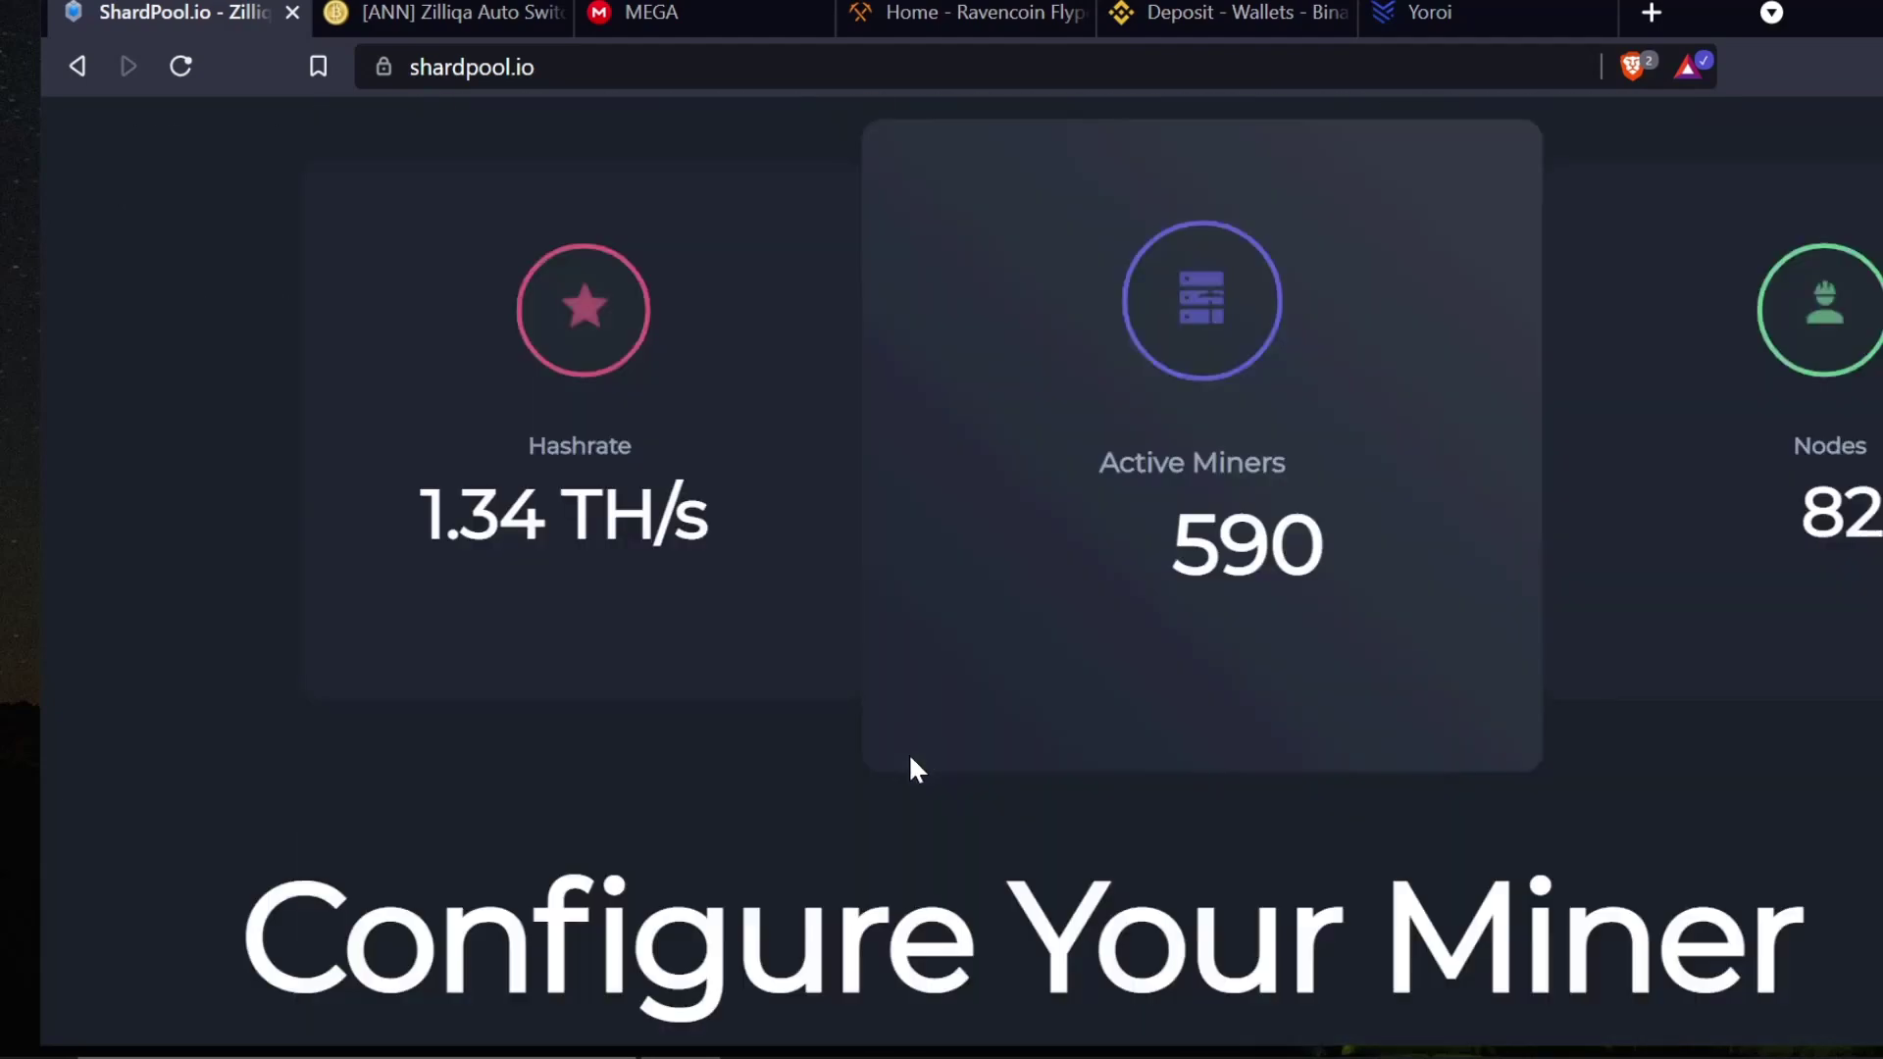
pyautogui.scroll(-10, 910, 770)
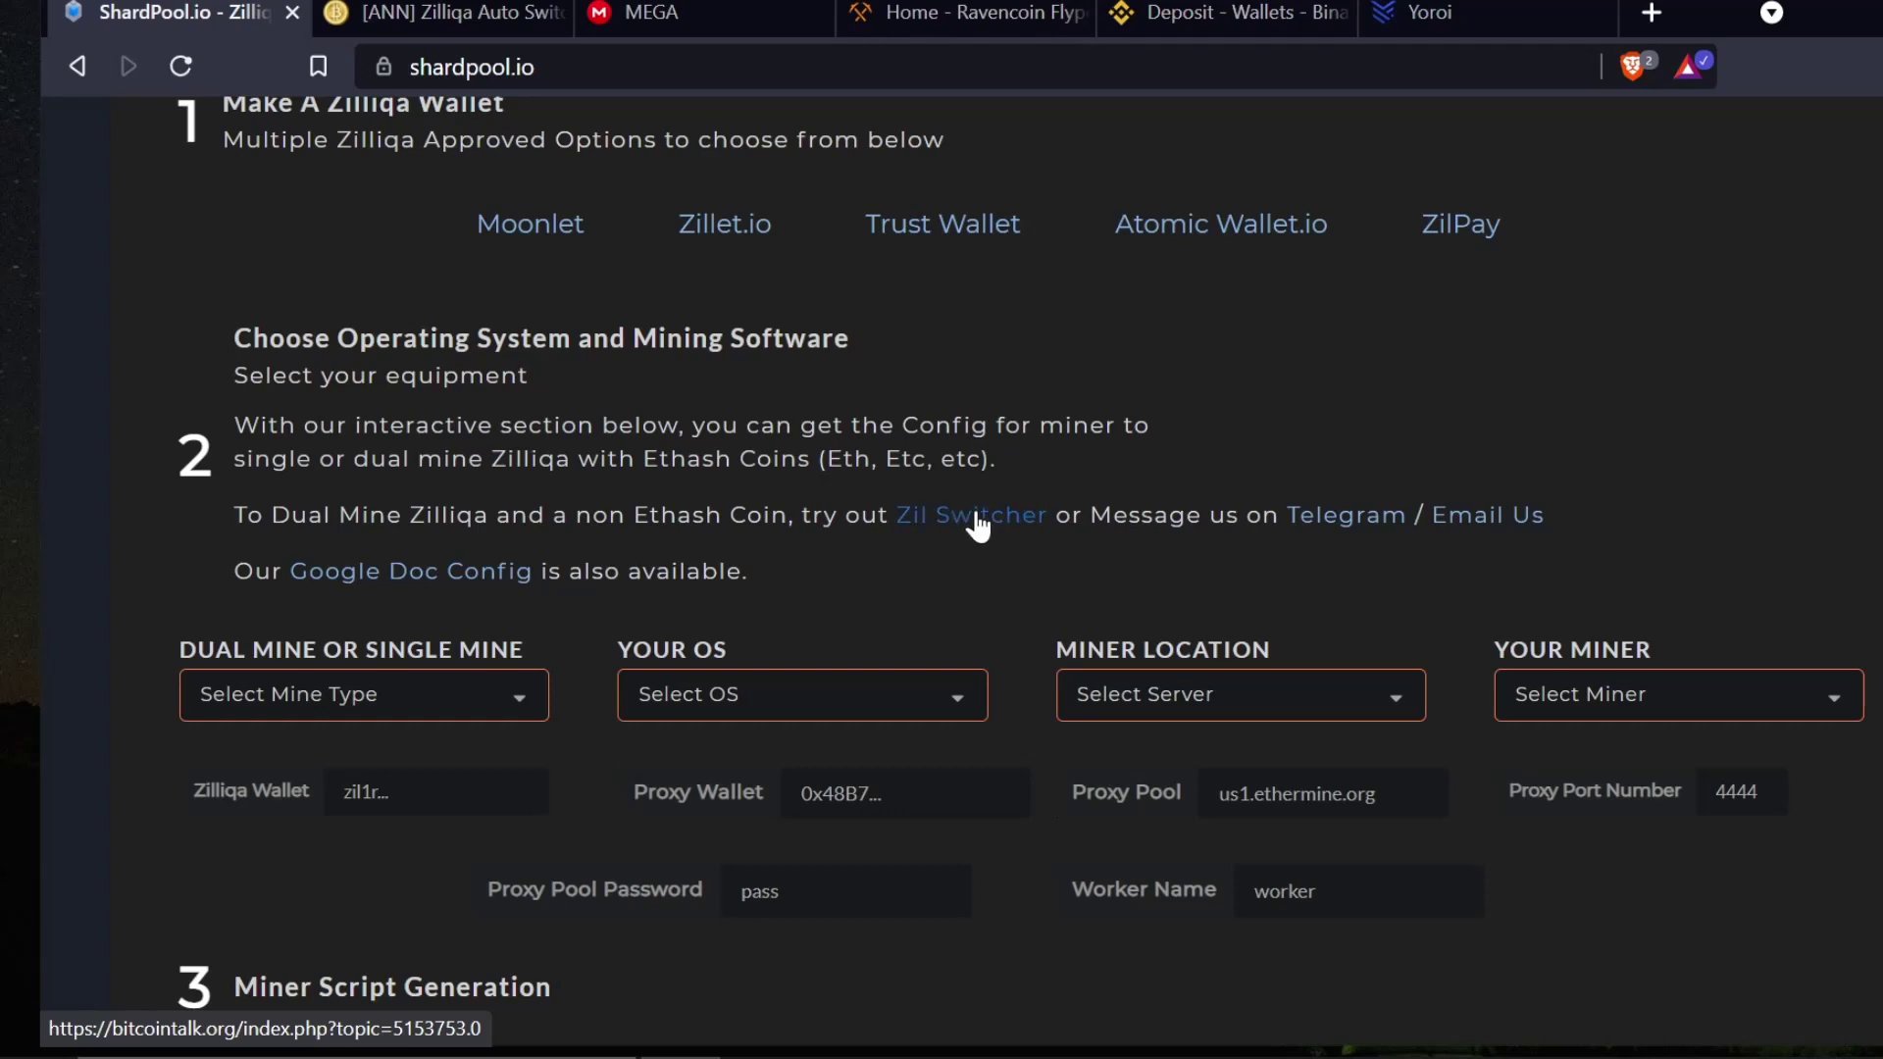
pyautogui.rightClick(958, 526)
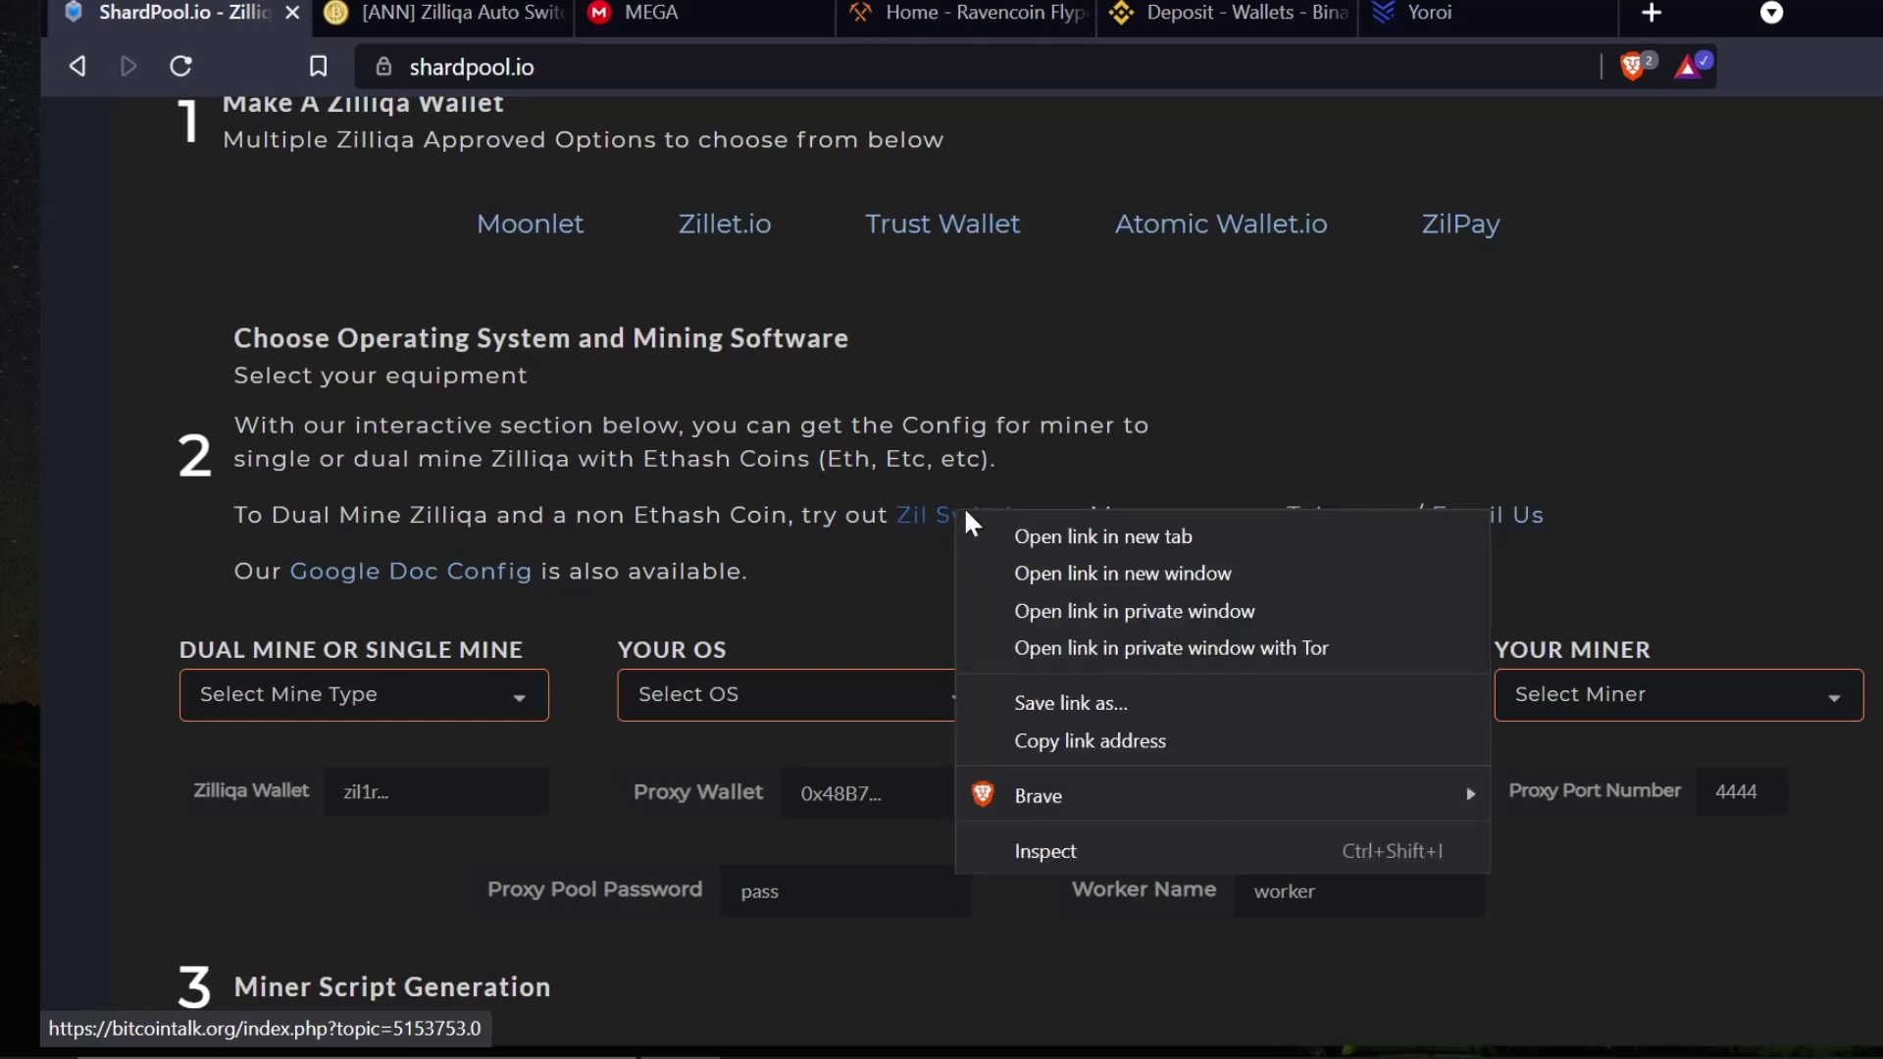
pyautogui.click(1009, 539)
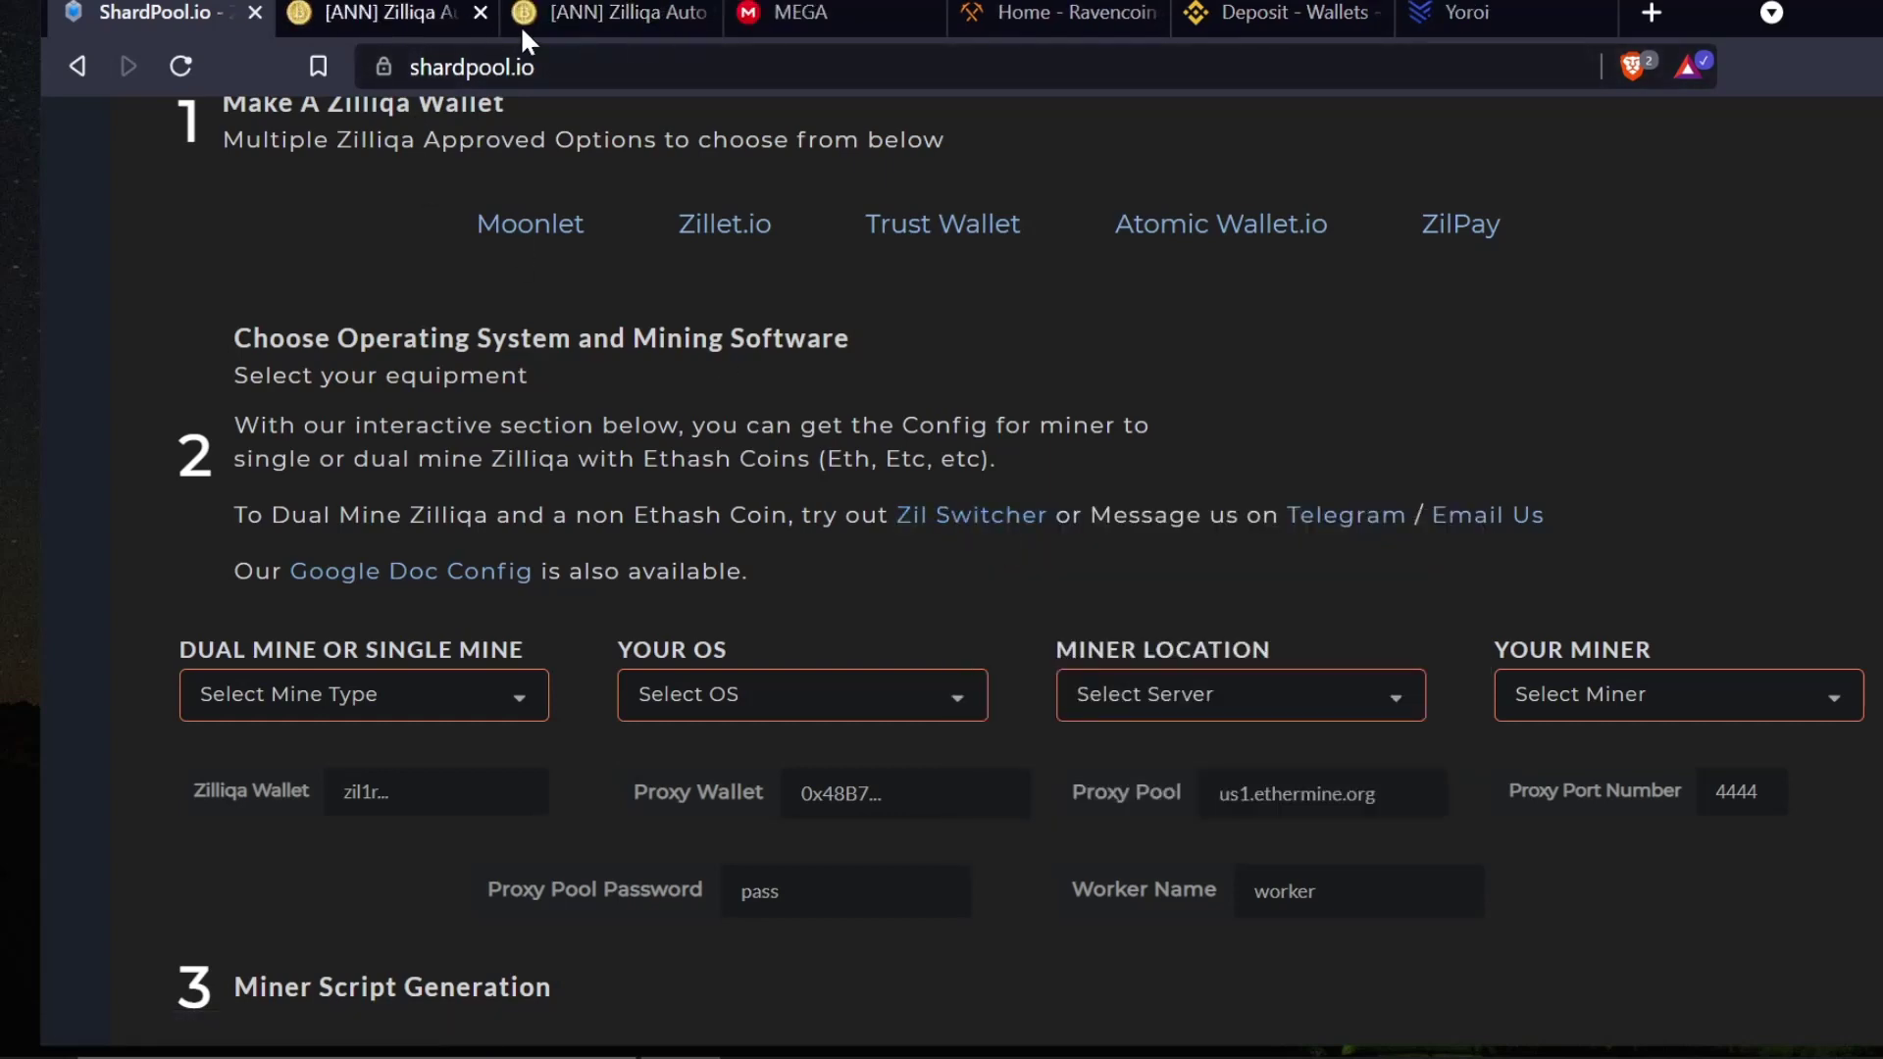
# - Close the duplicate thread tab and read through the Zil Switcher announcement post
pyautogui.click(705, 12)
pyautogui.click(410, 12)
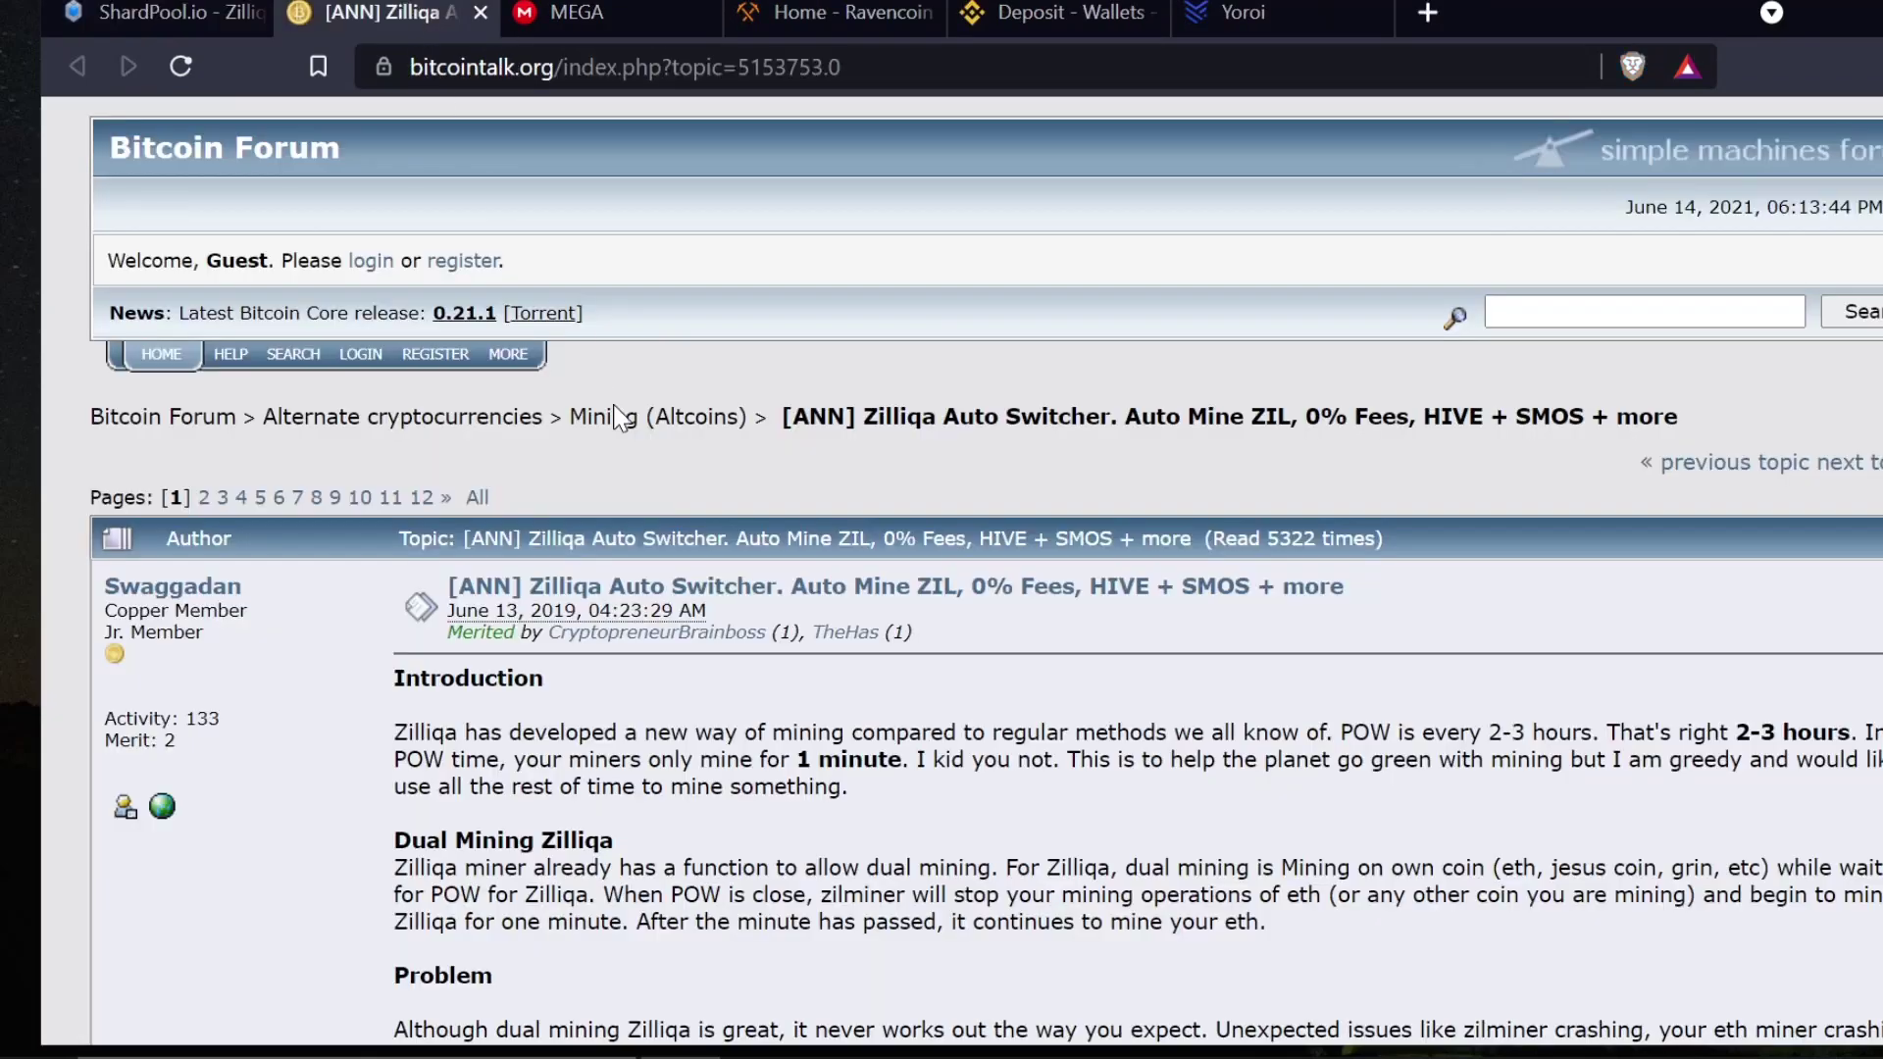
pyautogui.scroll(-6, 760, 648)
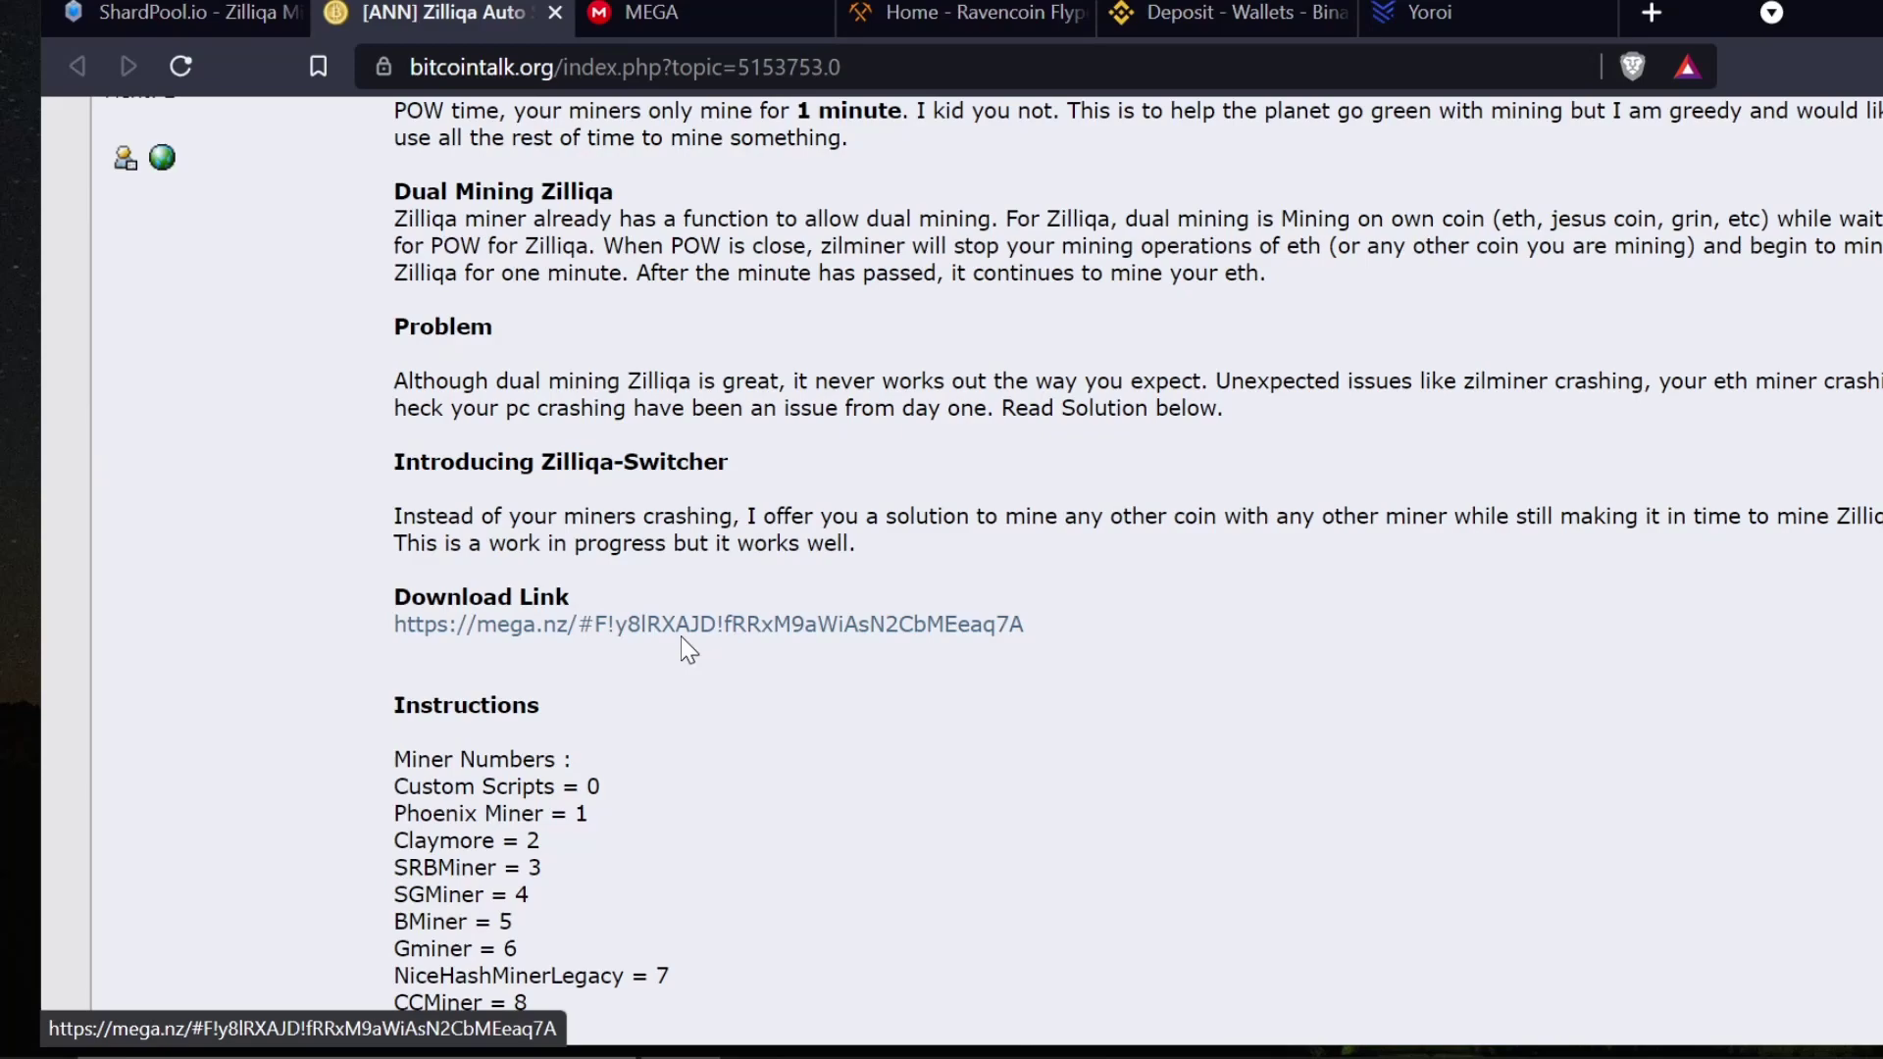
pyautogui.scroll(-5, 687, 647)
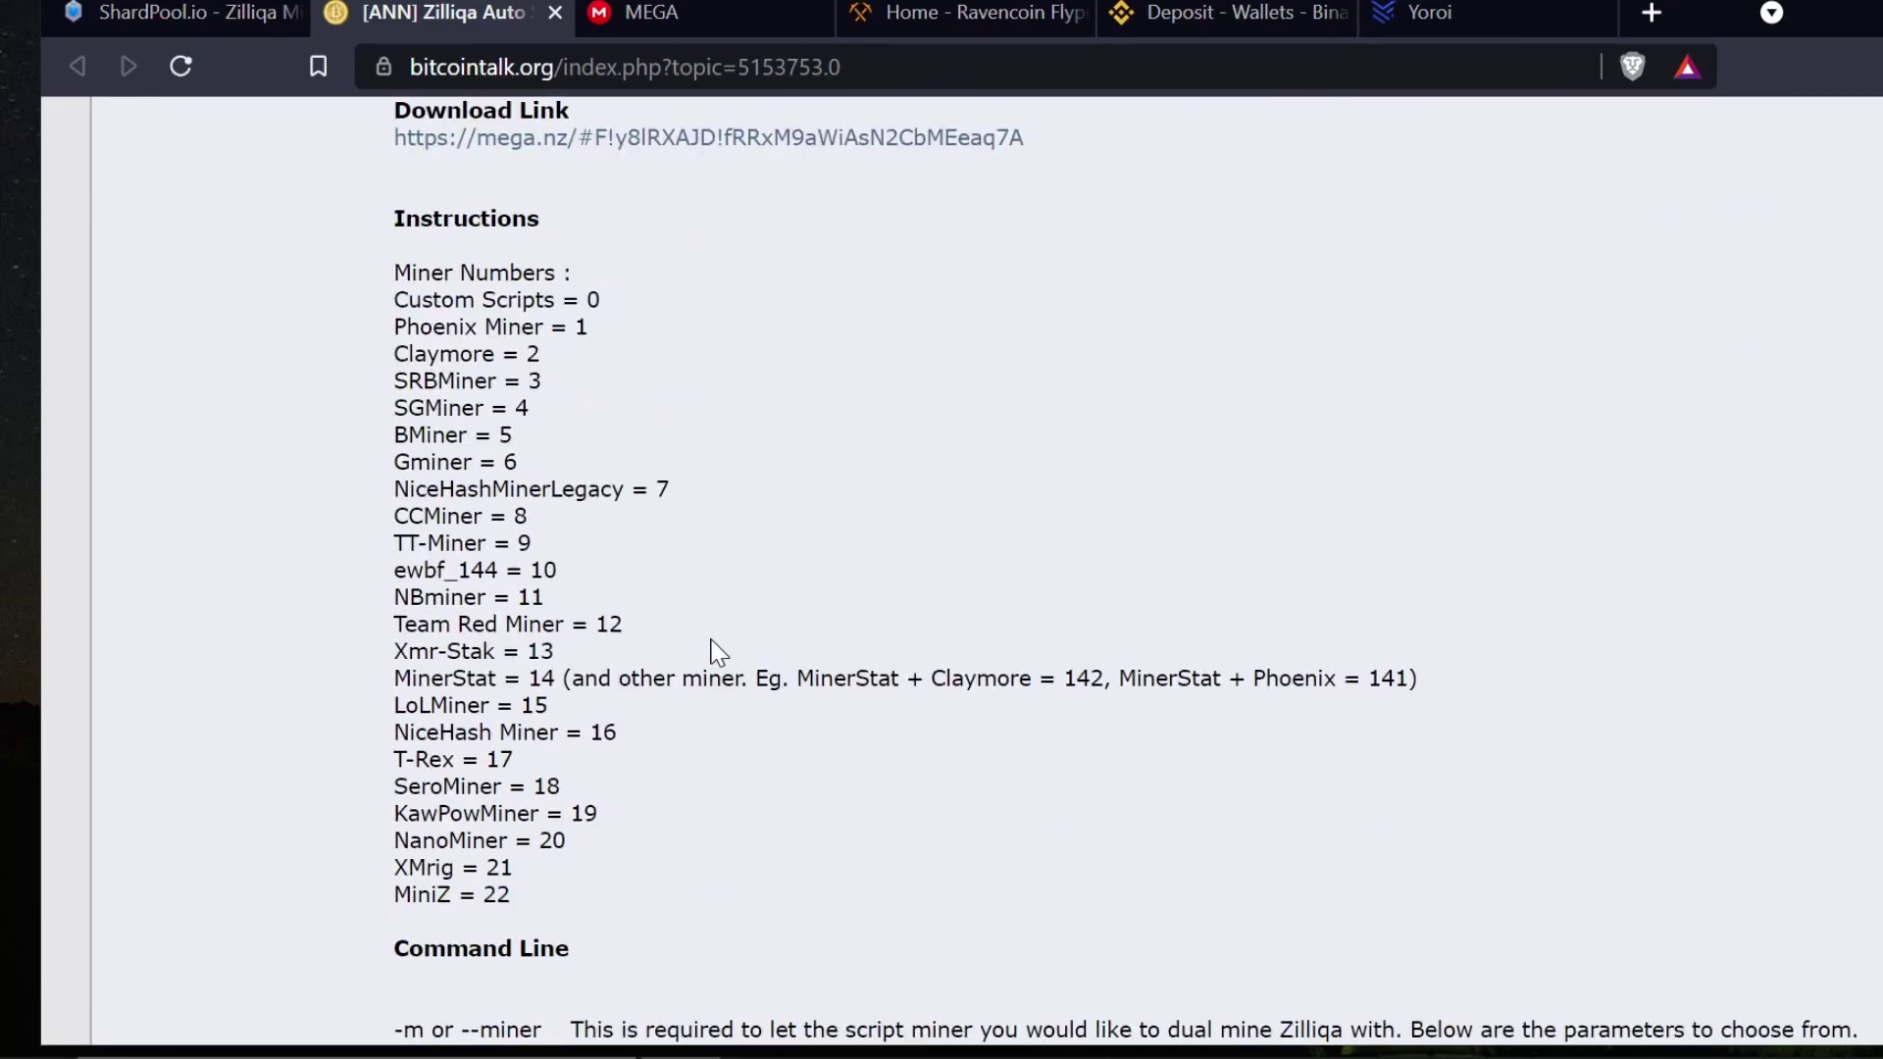
pyautogui.scroll(6, 798, 882)
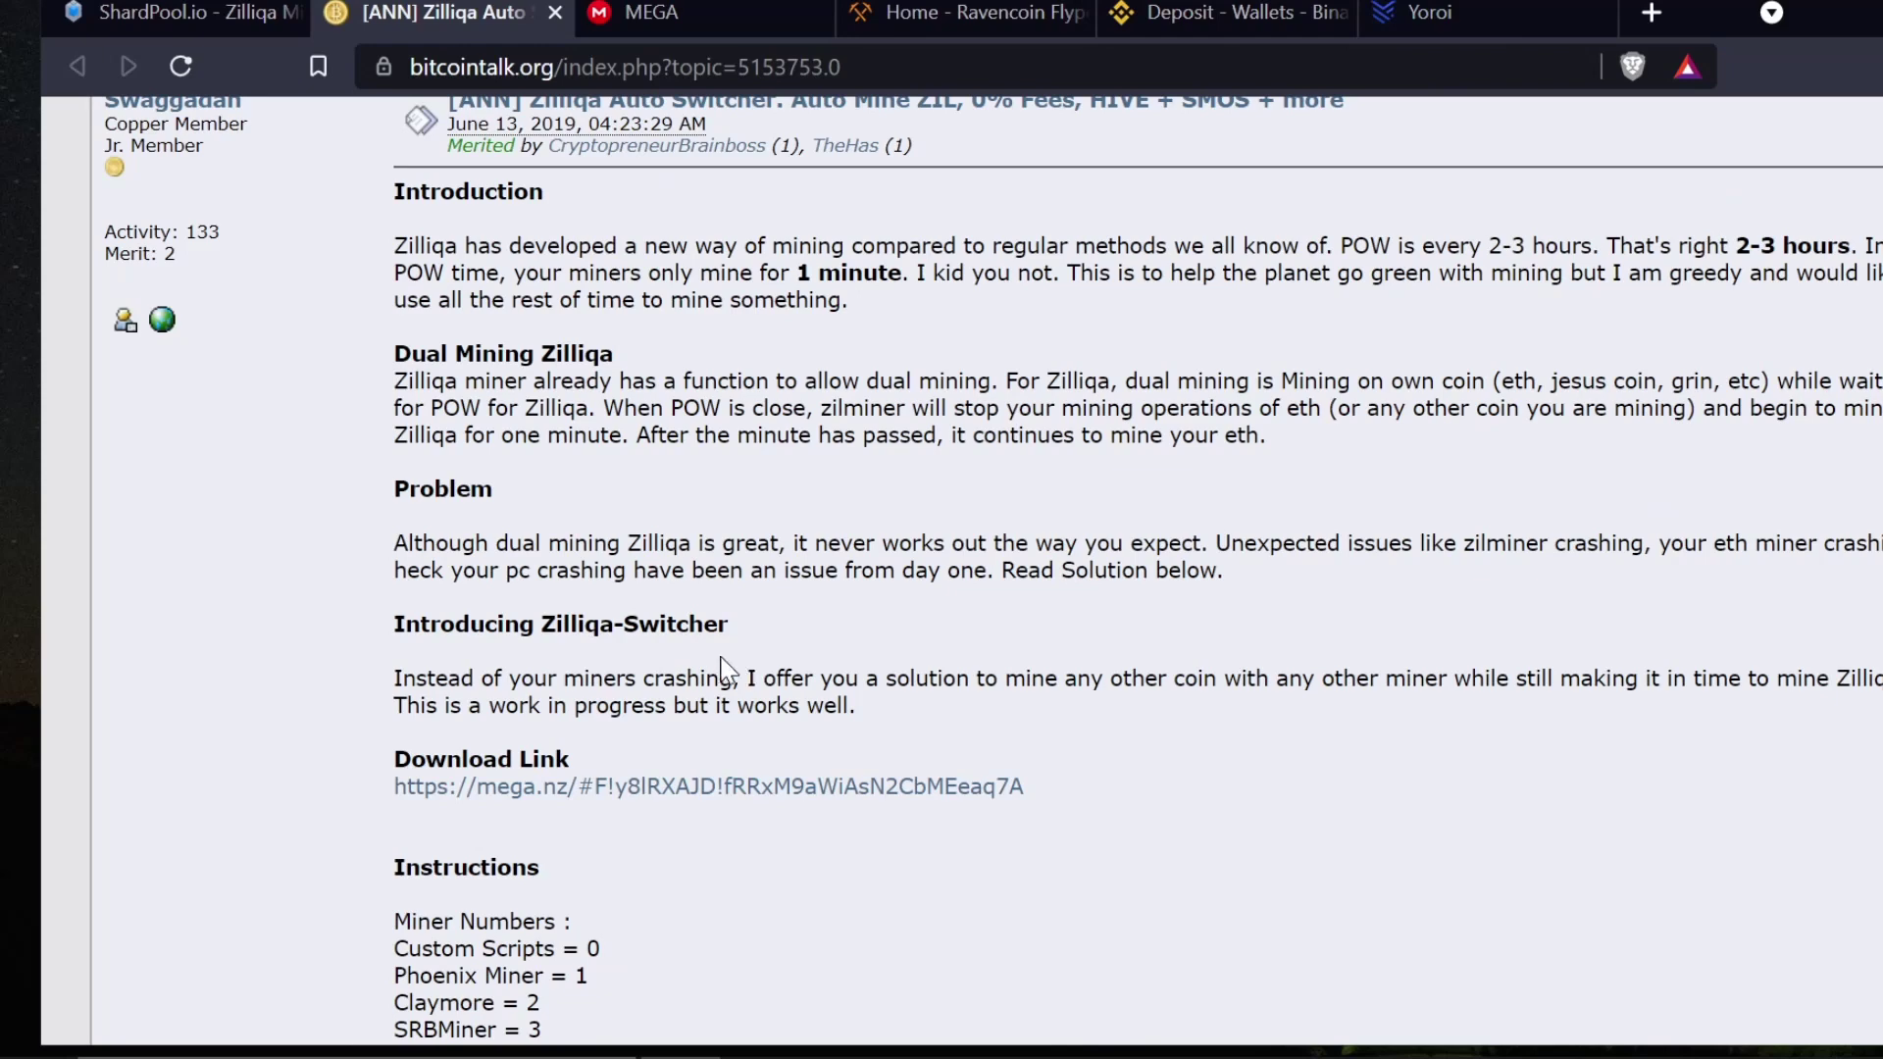
pyautogui.scroll(2, 735, 667)
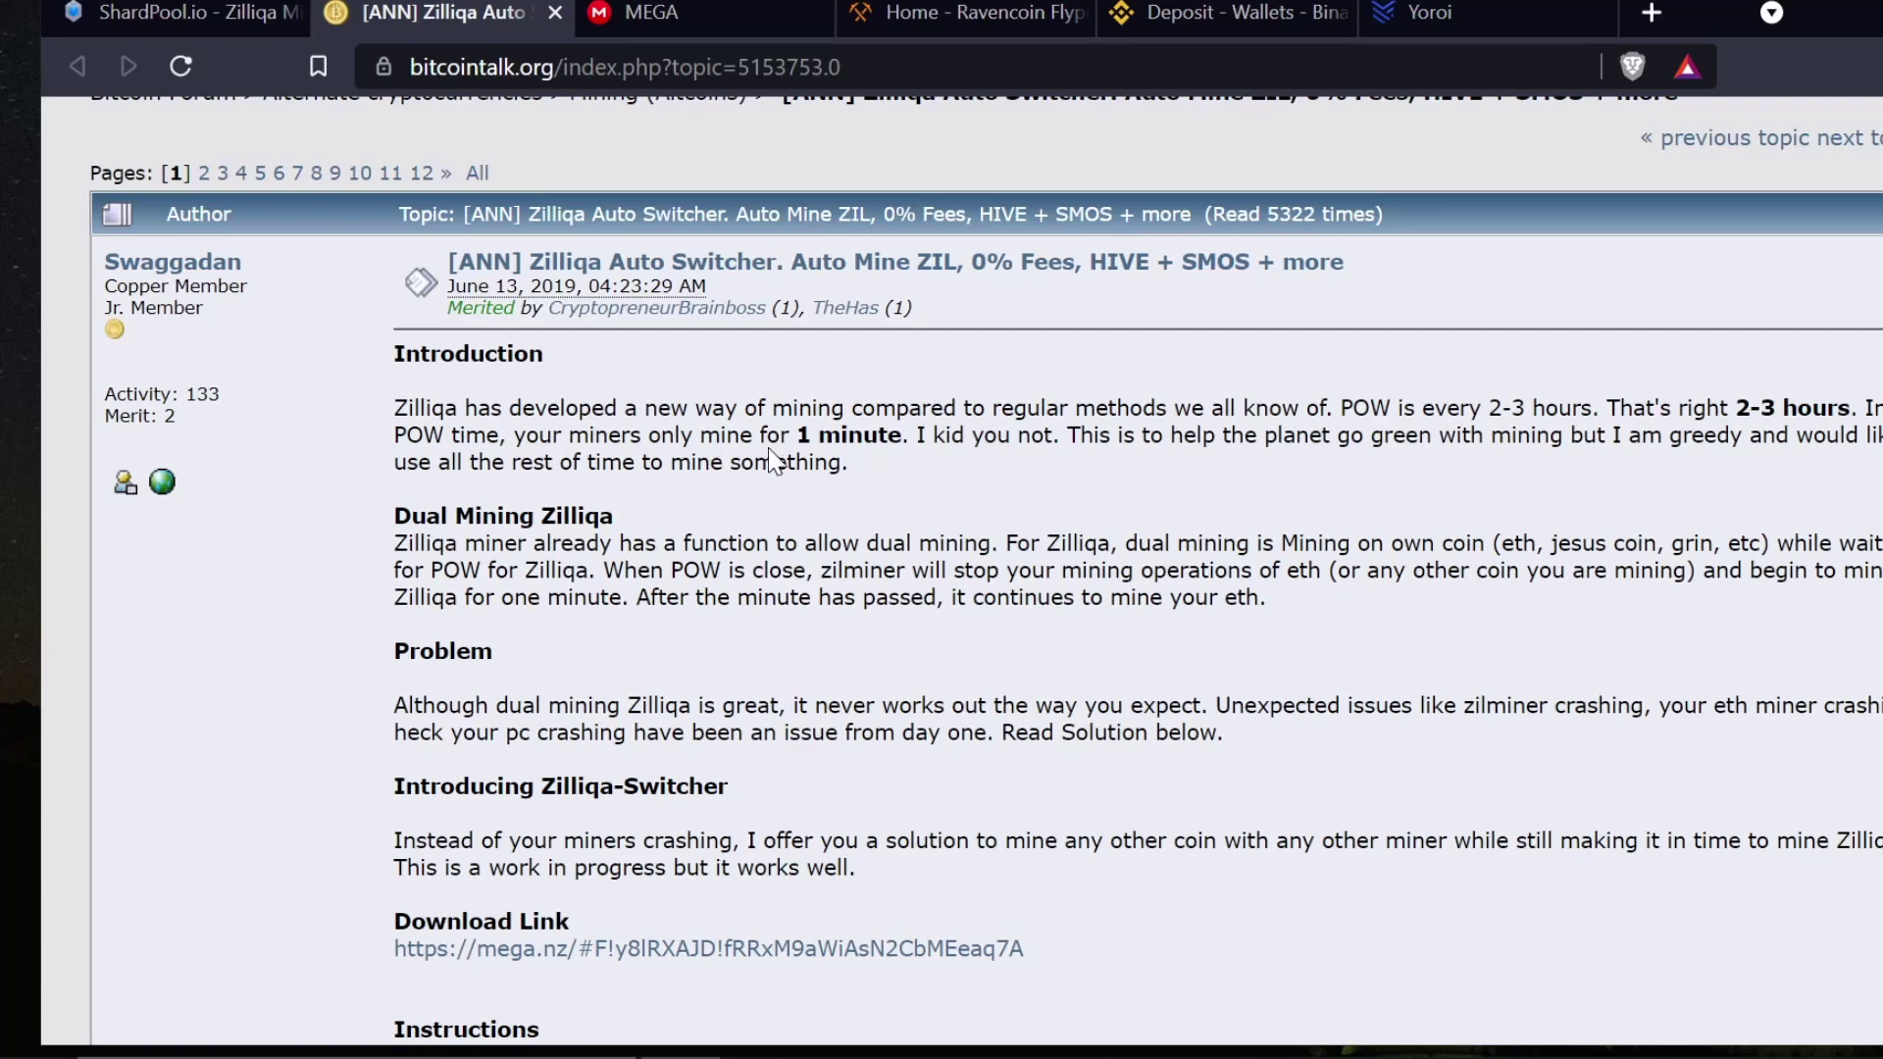
pyautogui.moveTo(796, 434); pyautogui.dragTo(910, 434)
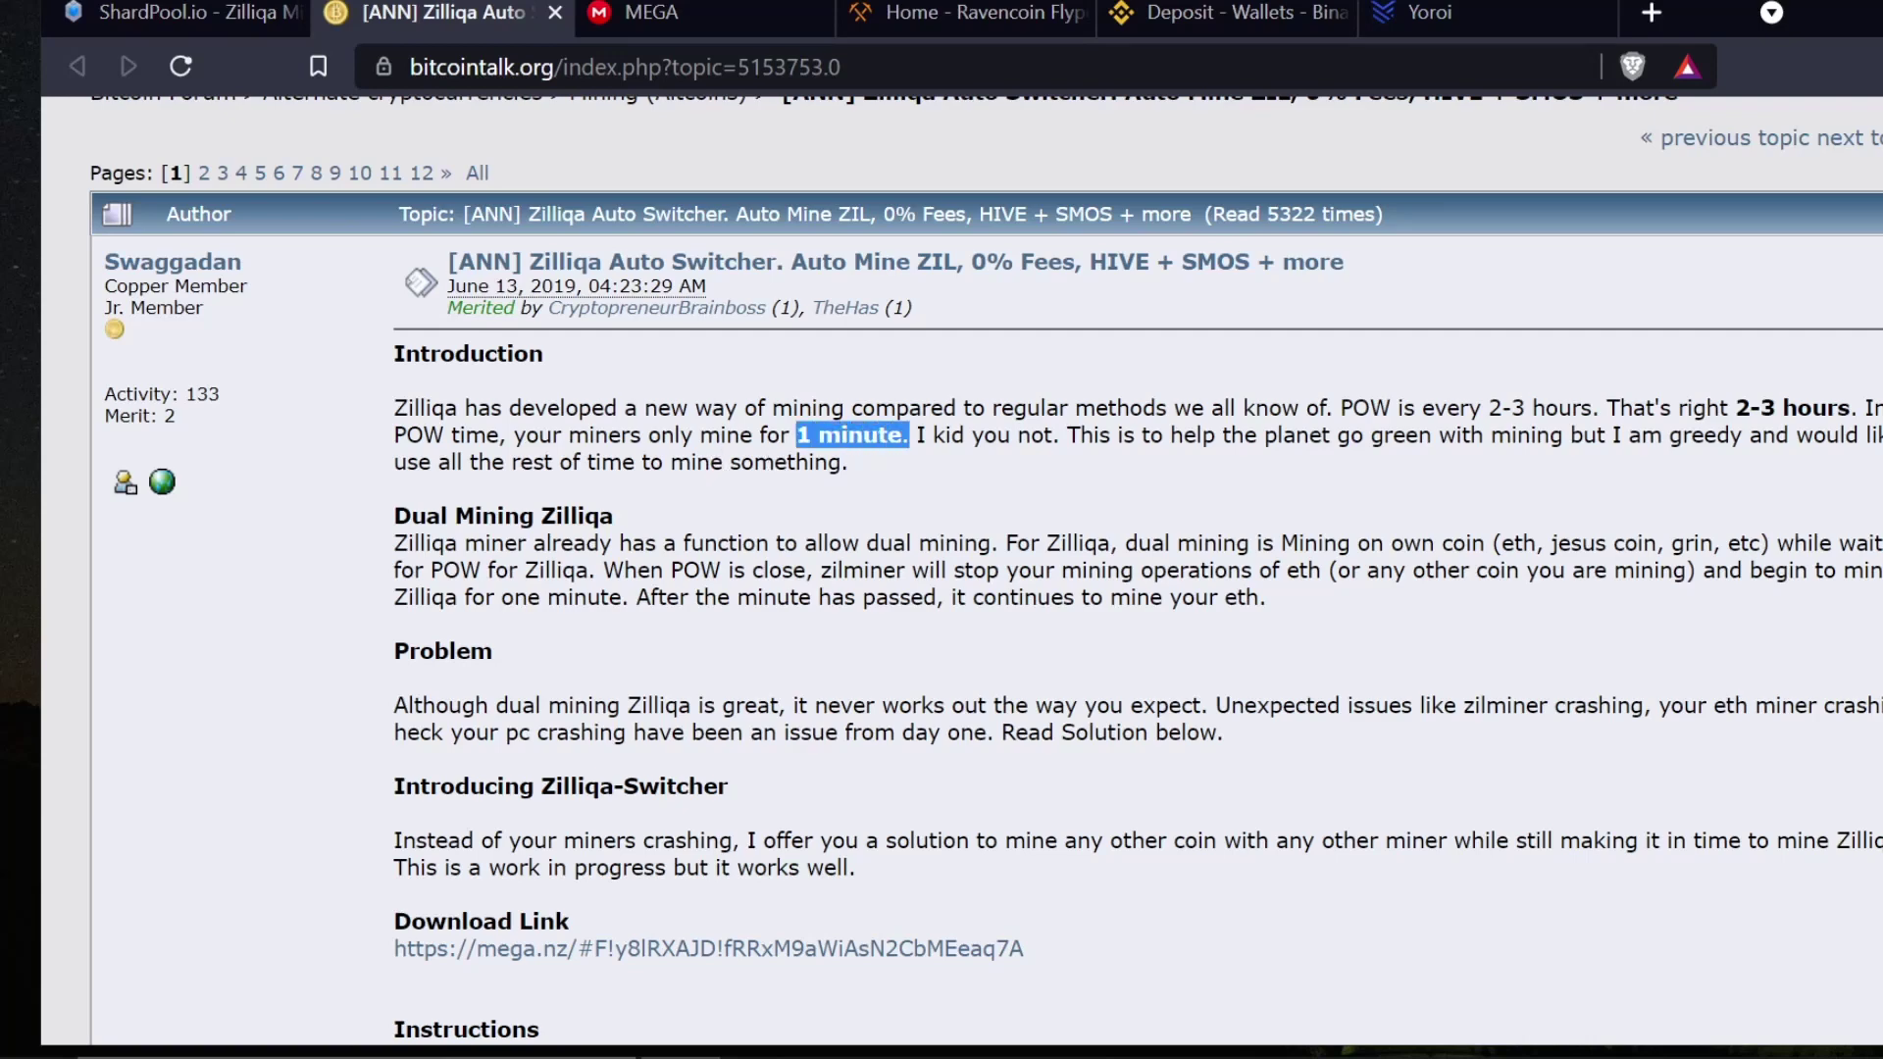
pyautogui.click(979, 490)
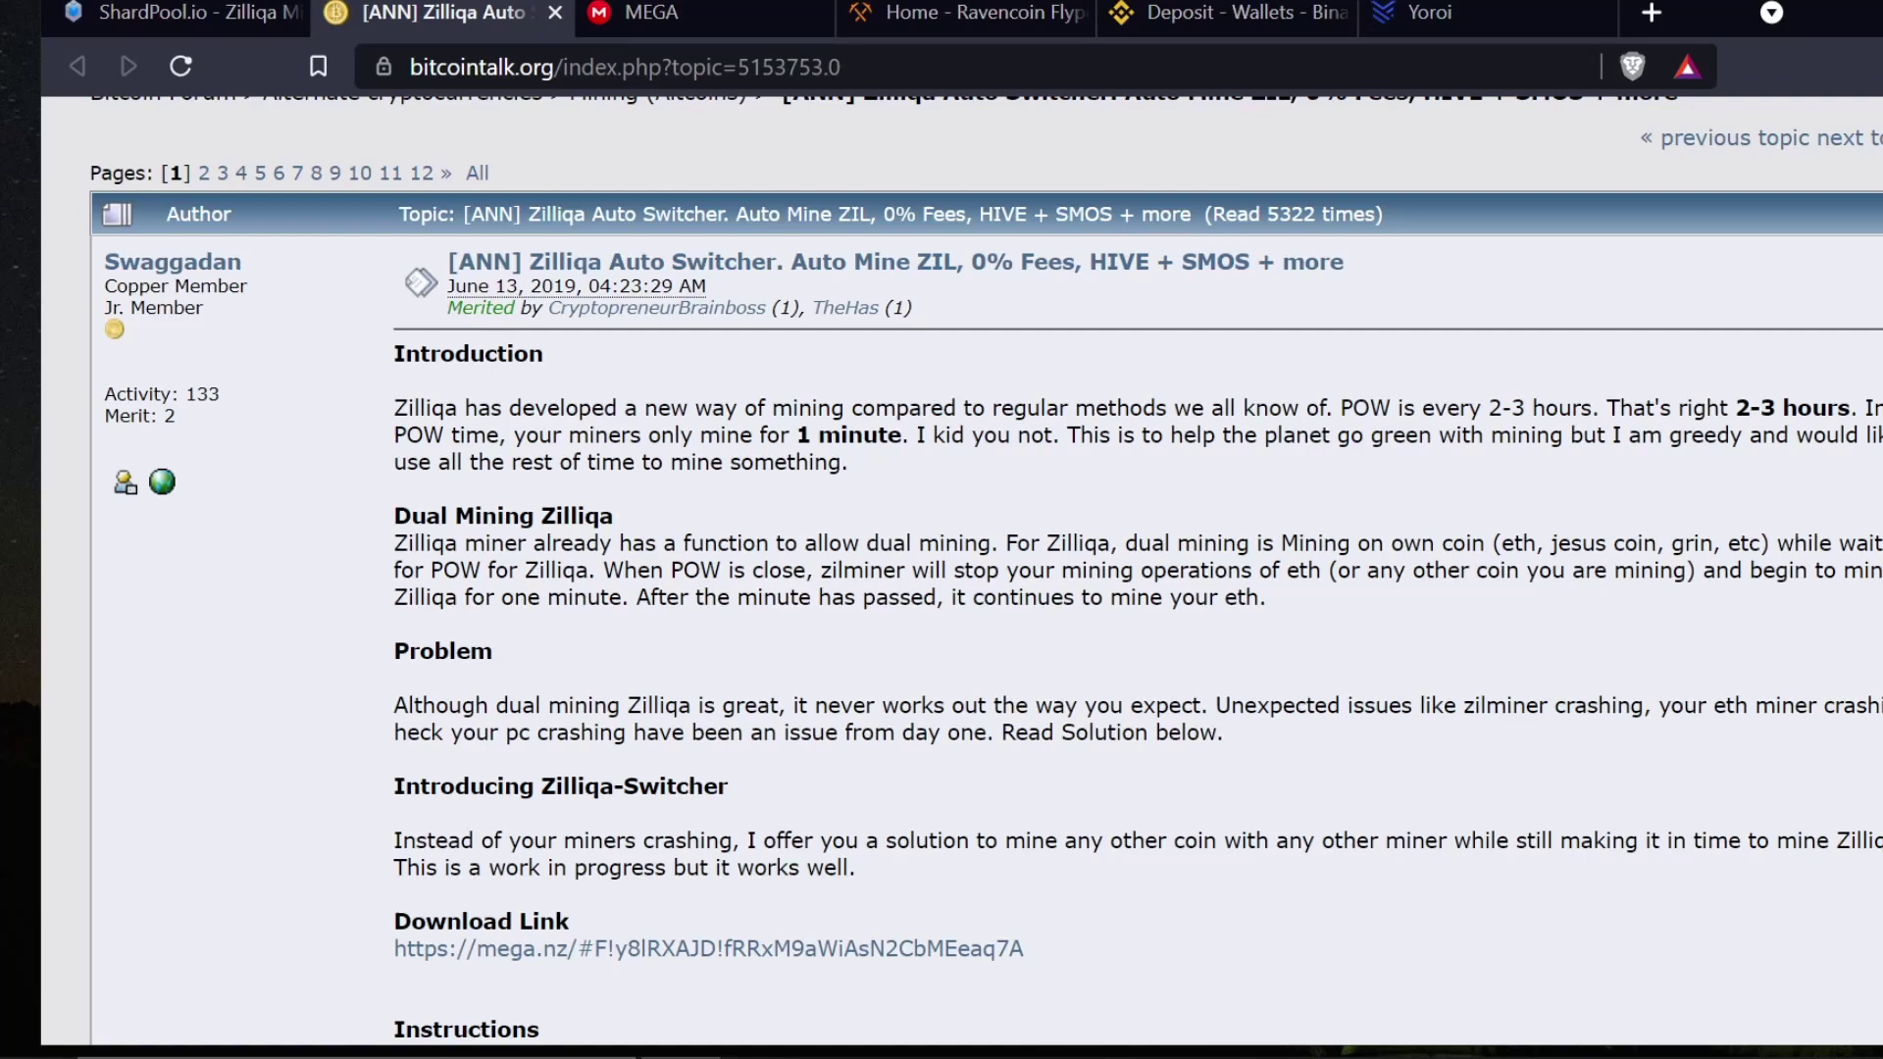
# - Open the thread's mega.nz download link in a new tab
pyautogui.scroll(-3, 860, 704)
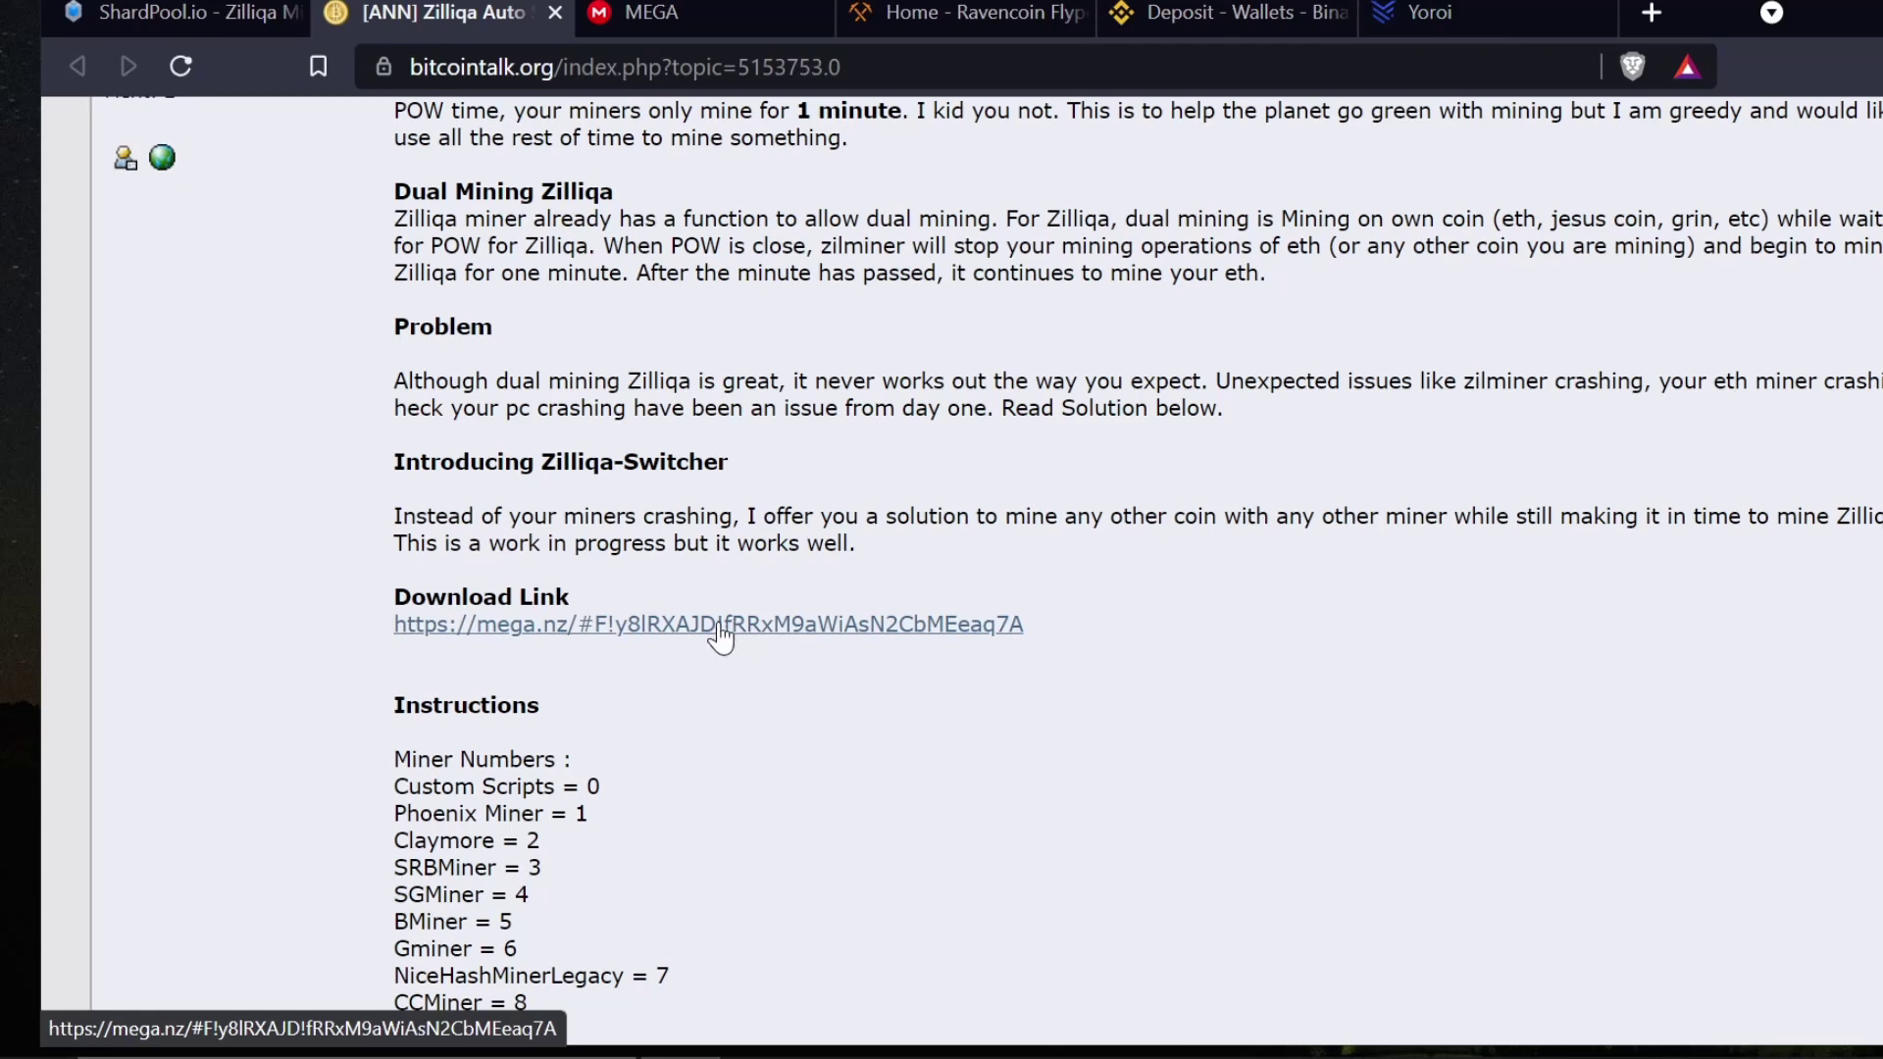
pyautogui.rightClick(782, 621)
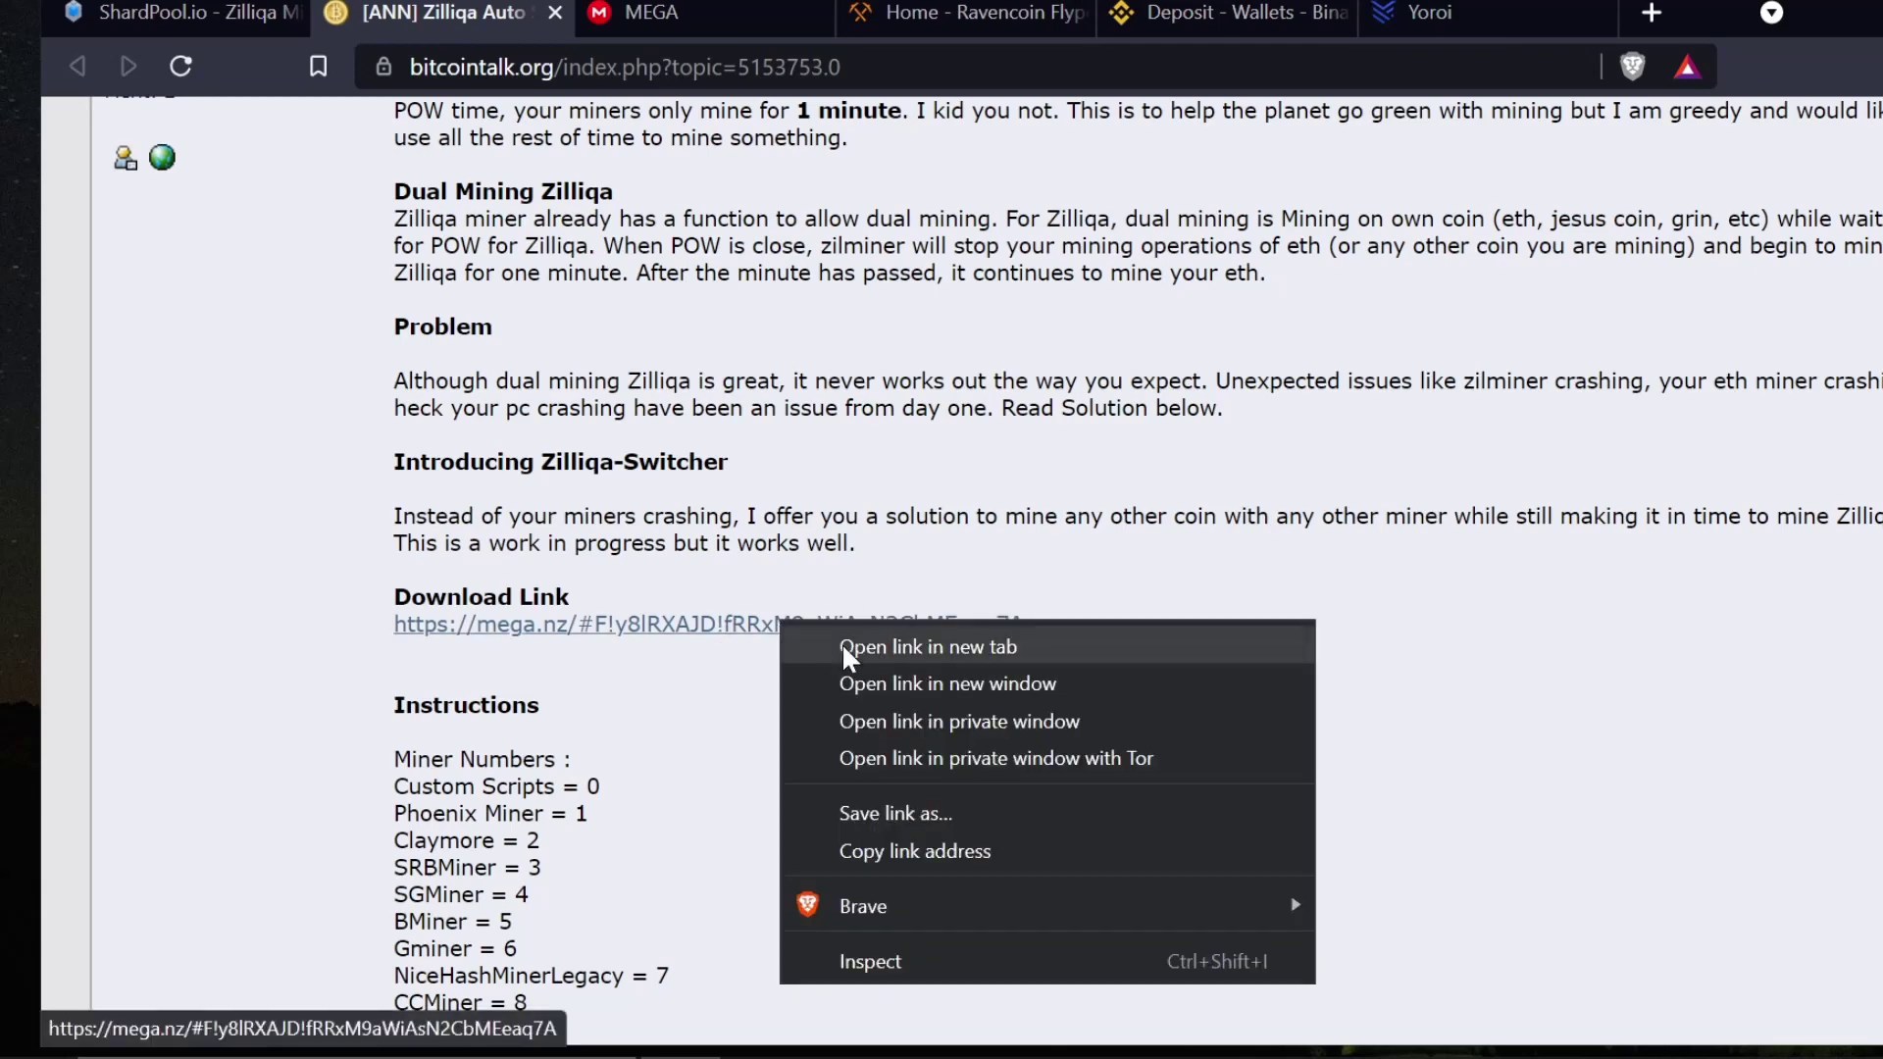
pyautogui.click(841, 643)
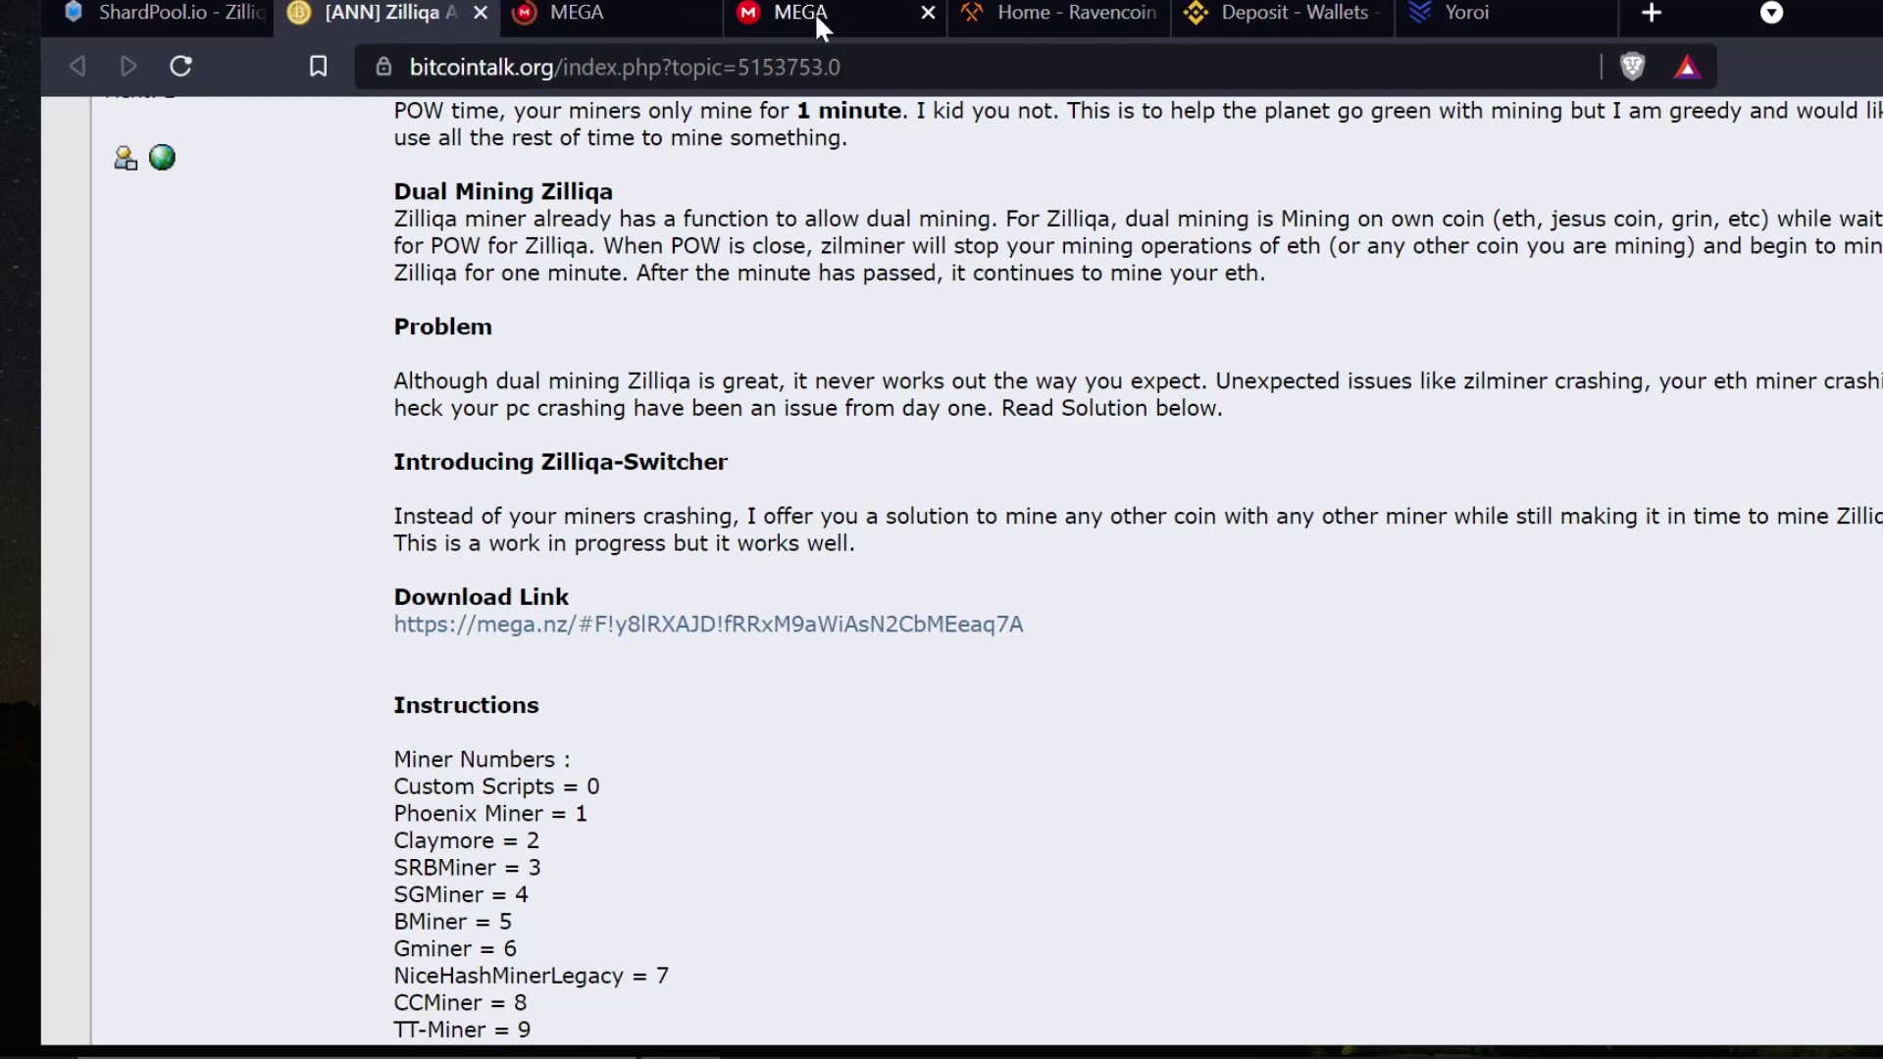
# - Close the duplicate MEGA tab and download Zil_Switcher_1.2.9.zip to the Desktop with Standard Download
pyautogui.click(662, 12)
pyautogui.click(927, 12)
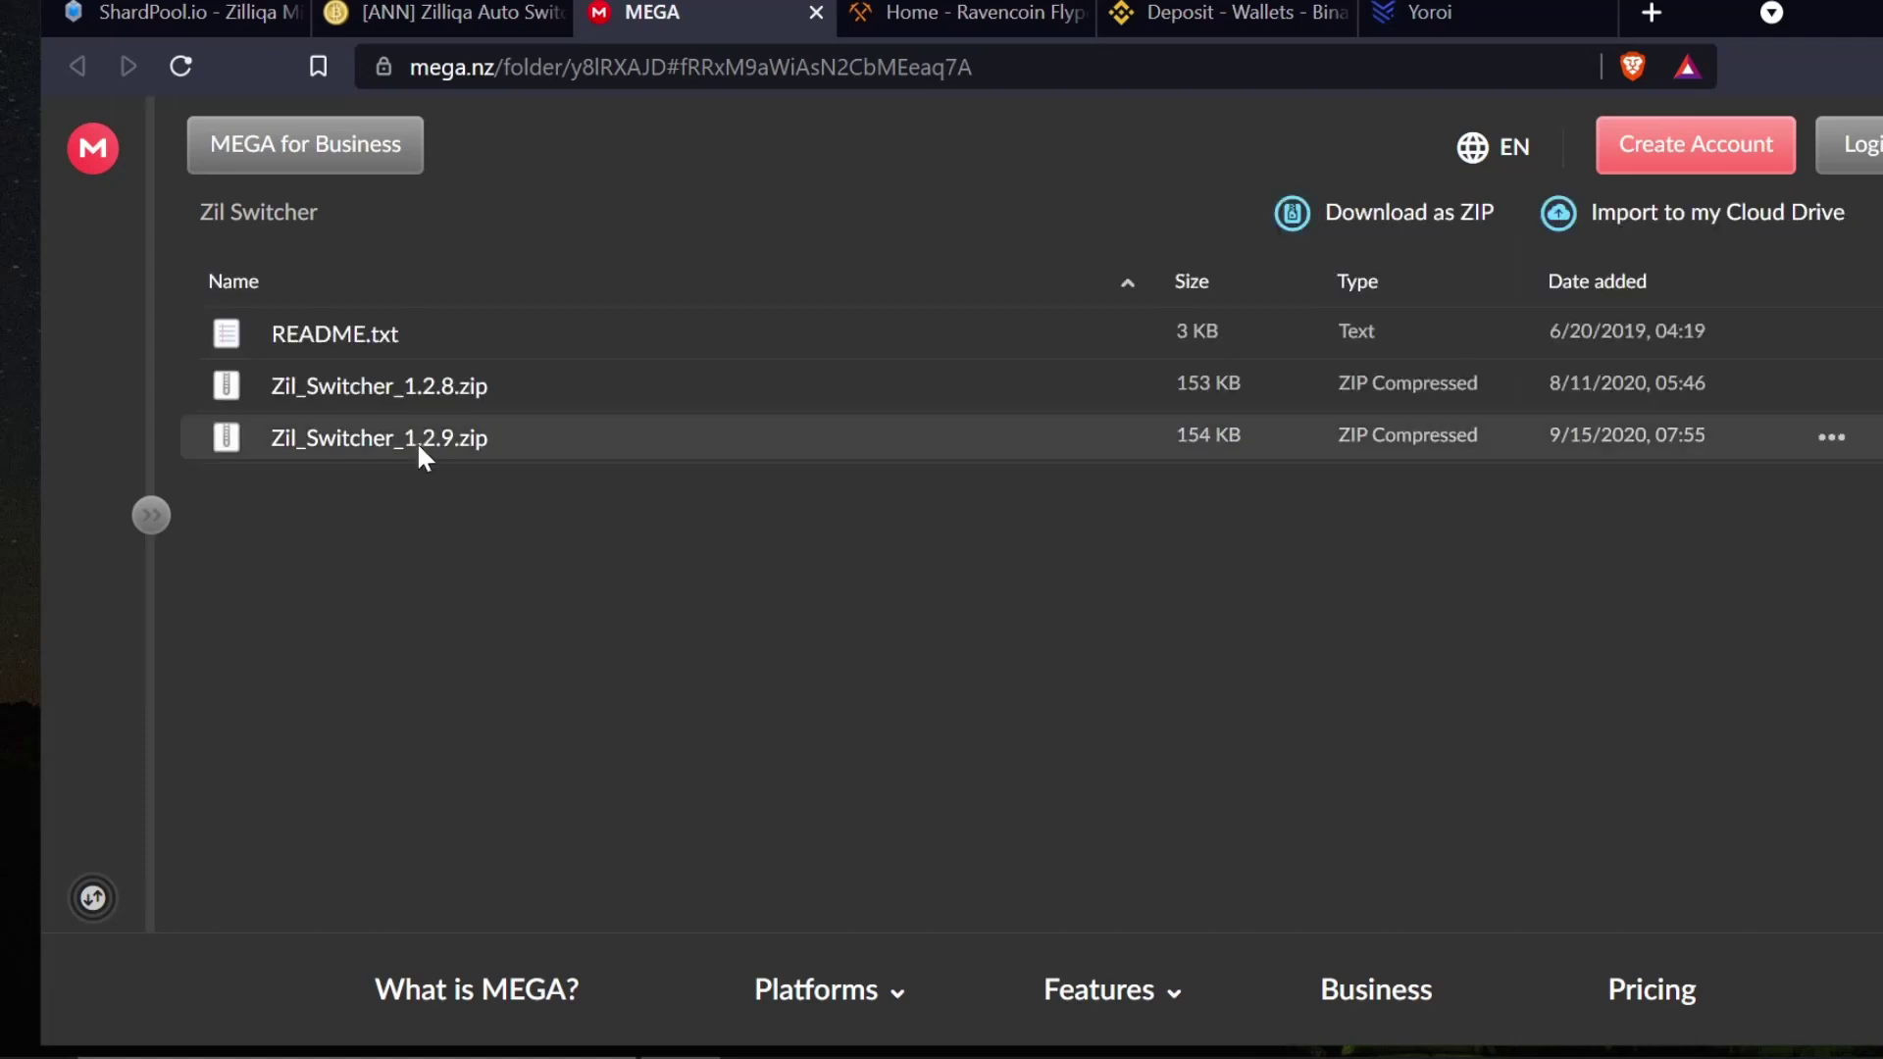
pyautogui.click(416, 441)
pyautogui.rightClick(436, 459)
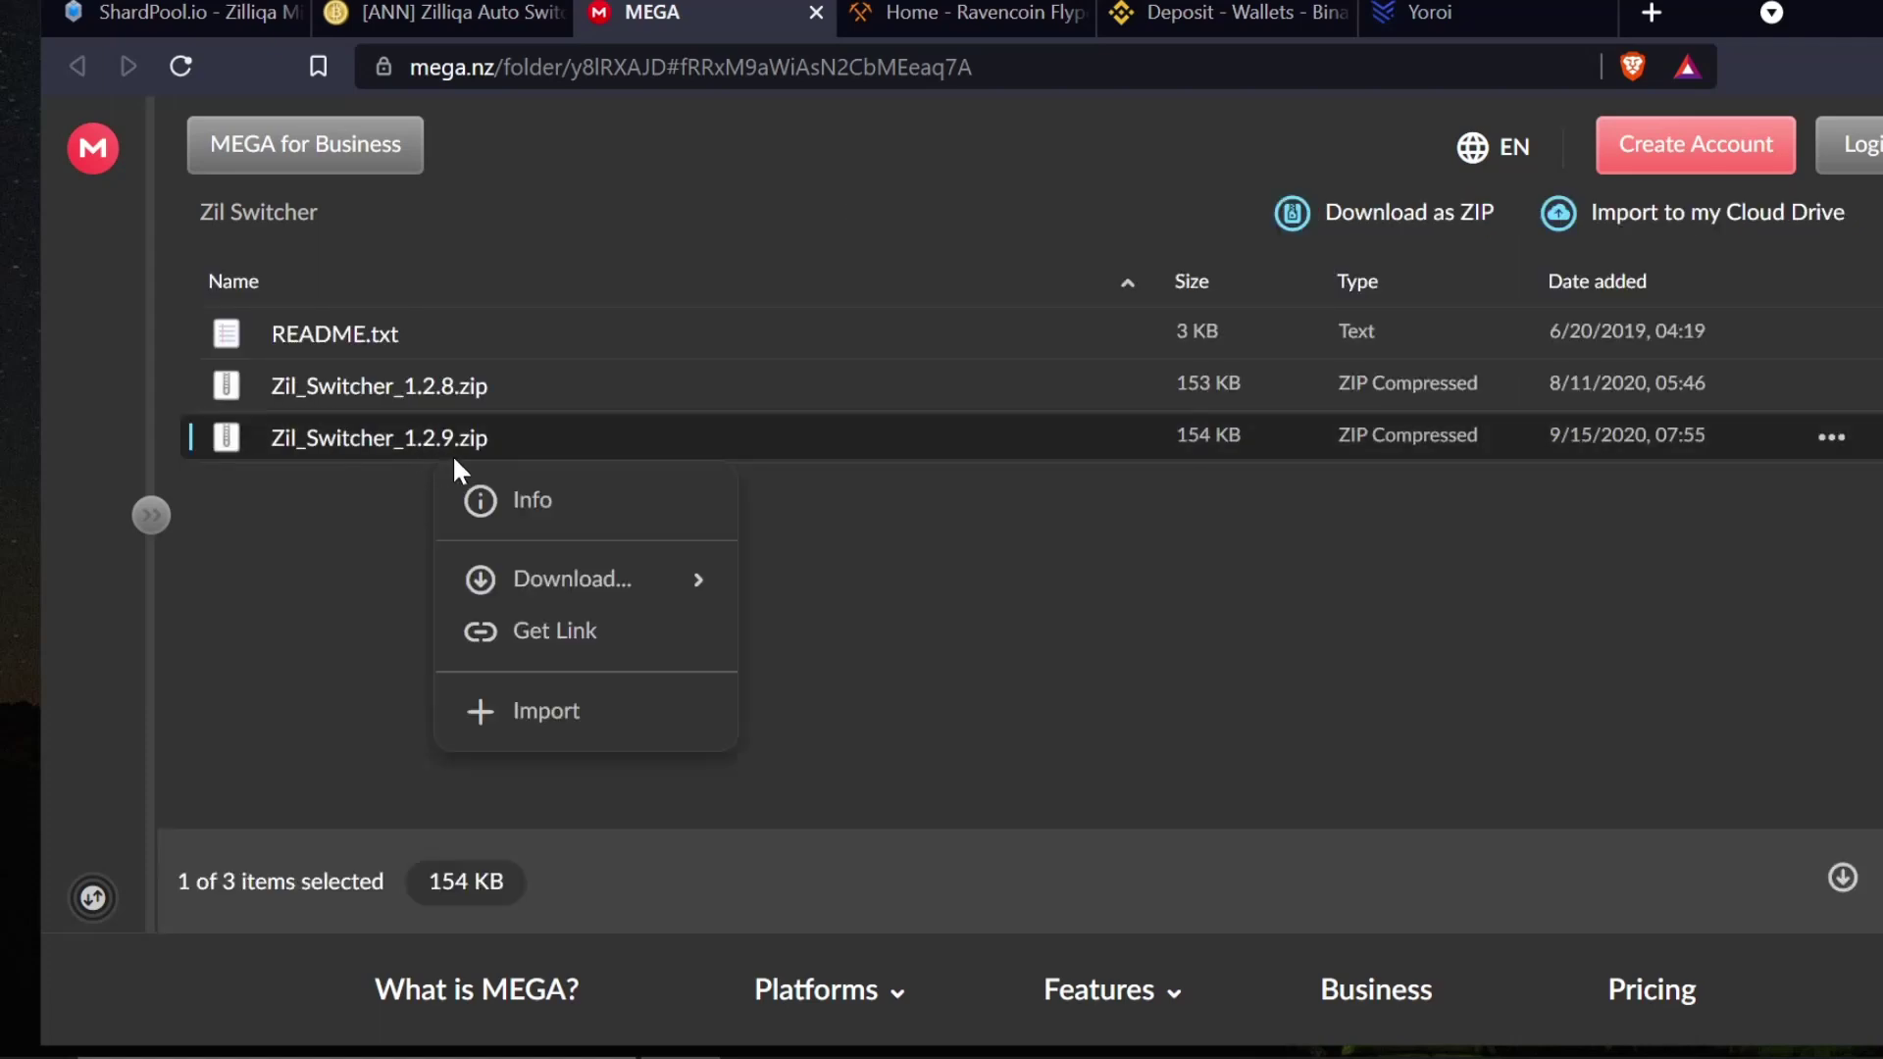
pyautogui.moveTo(529, 584)
pyautogui.click(873, 585)
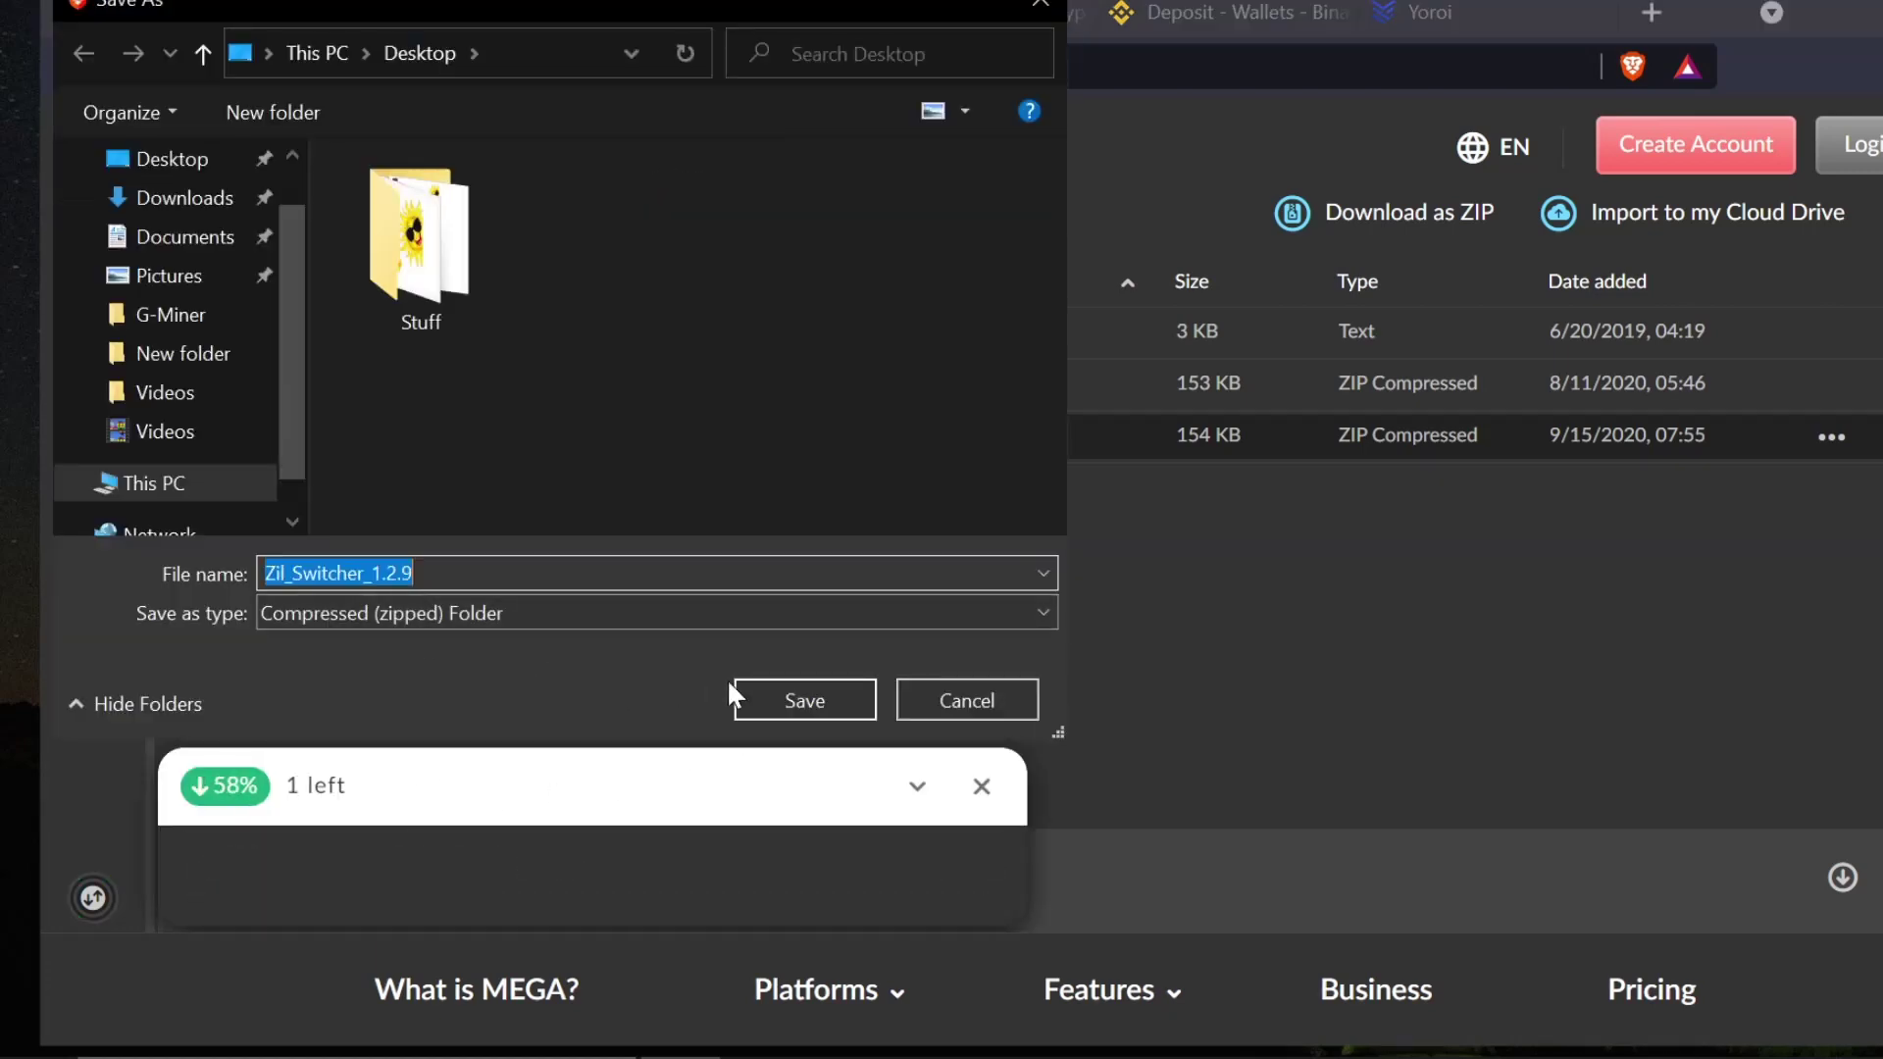
pyautogui.click(790, 701)
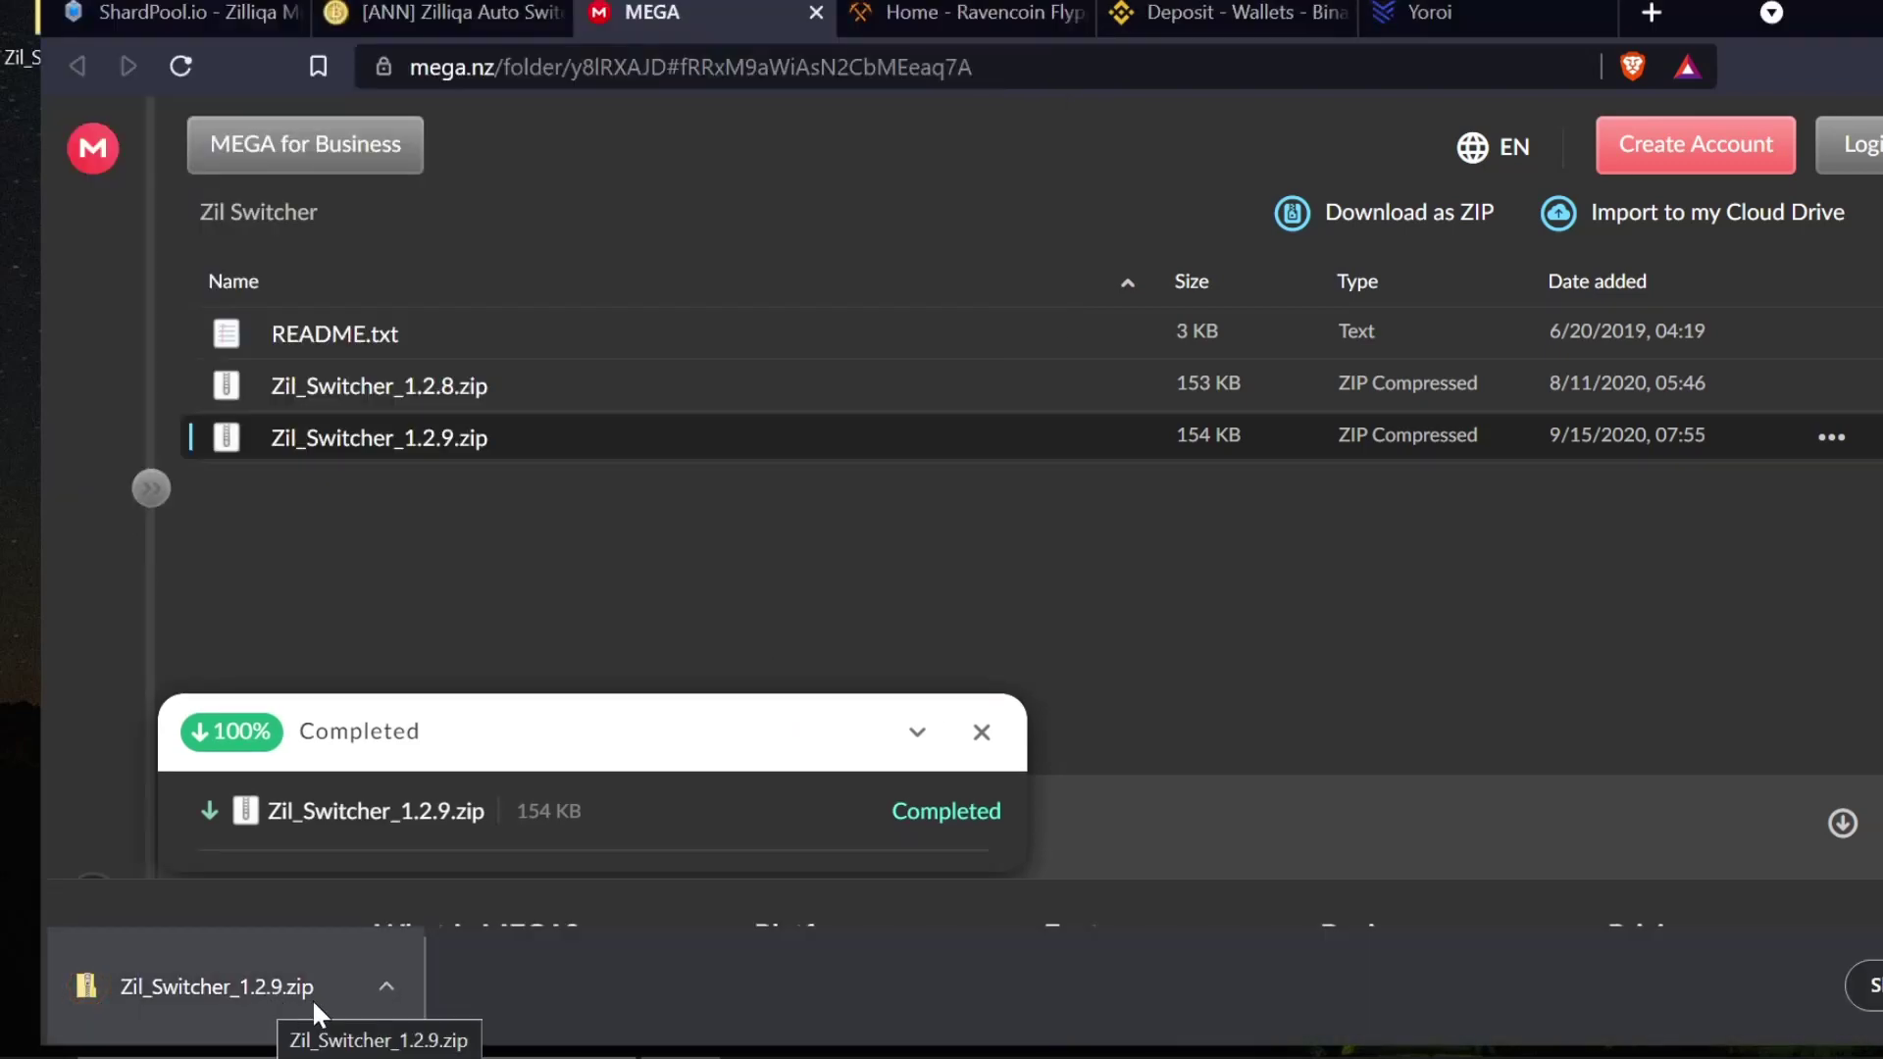
pyautogui.click(388, 986)
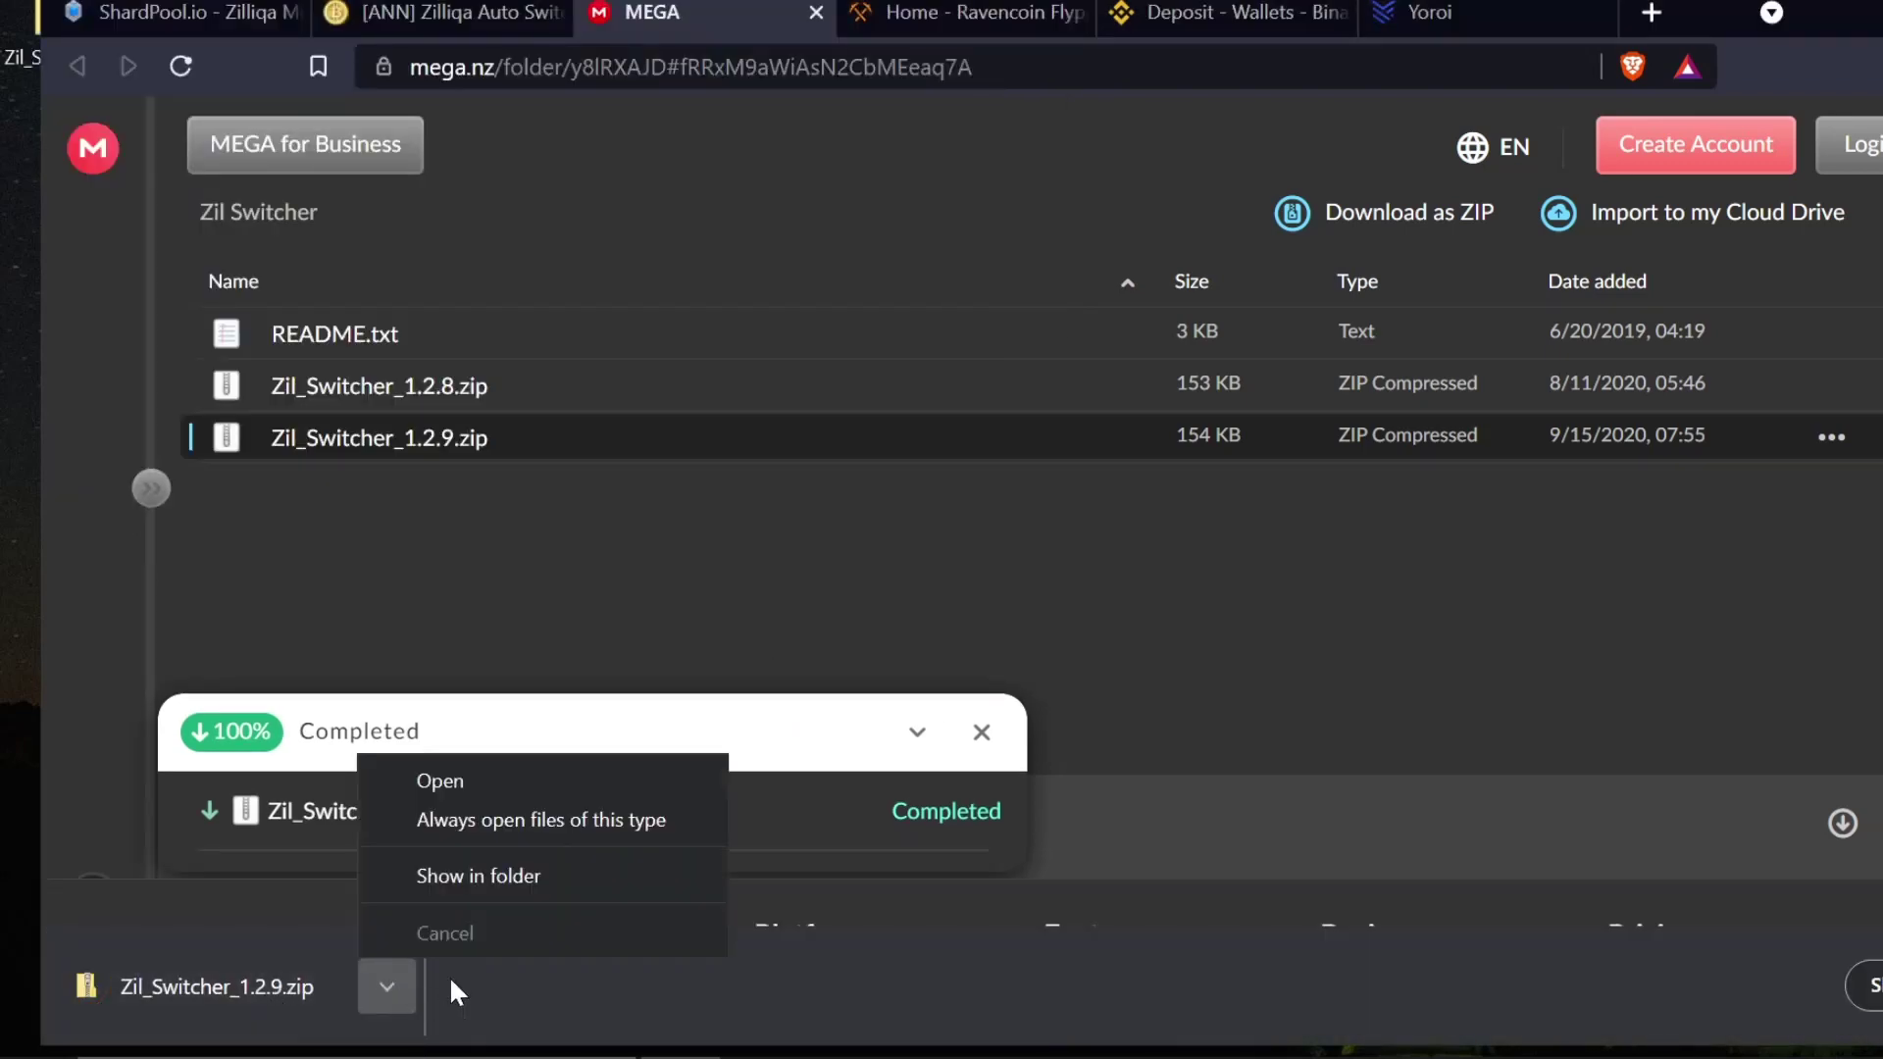
# - Reveal the downloaded Zil Switcher zip on the desktop and move its icon lower
pyautogui.click(521, 875)
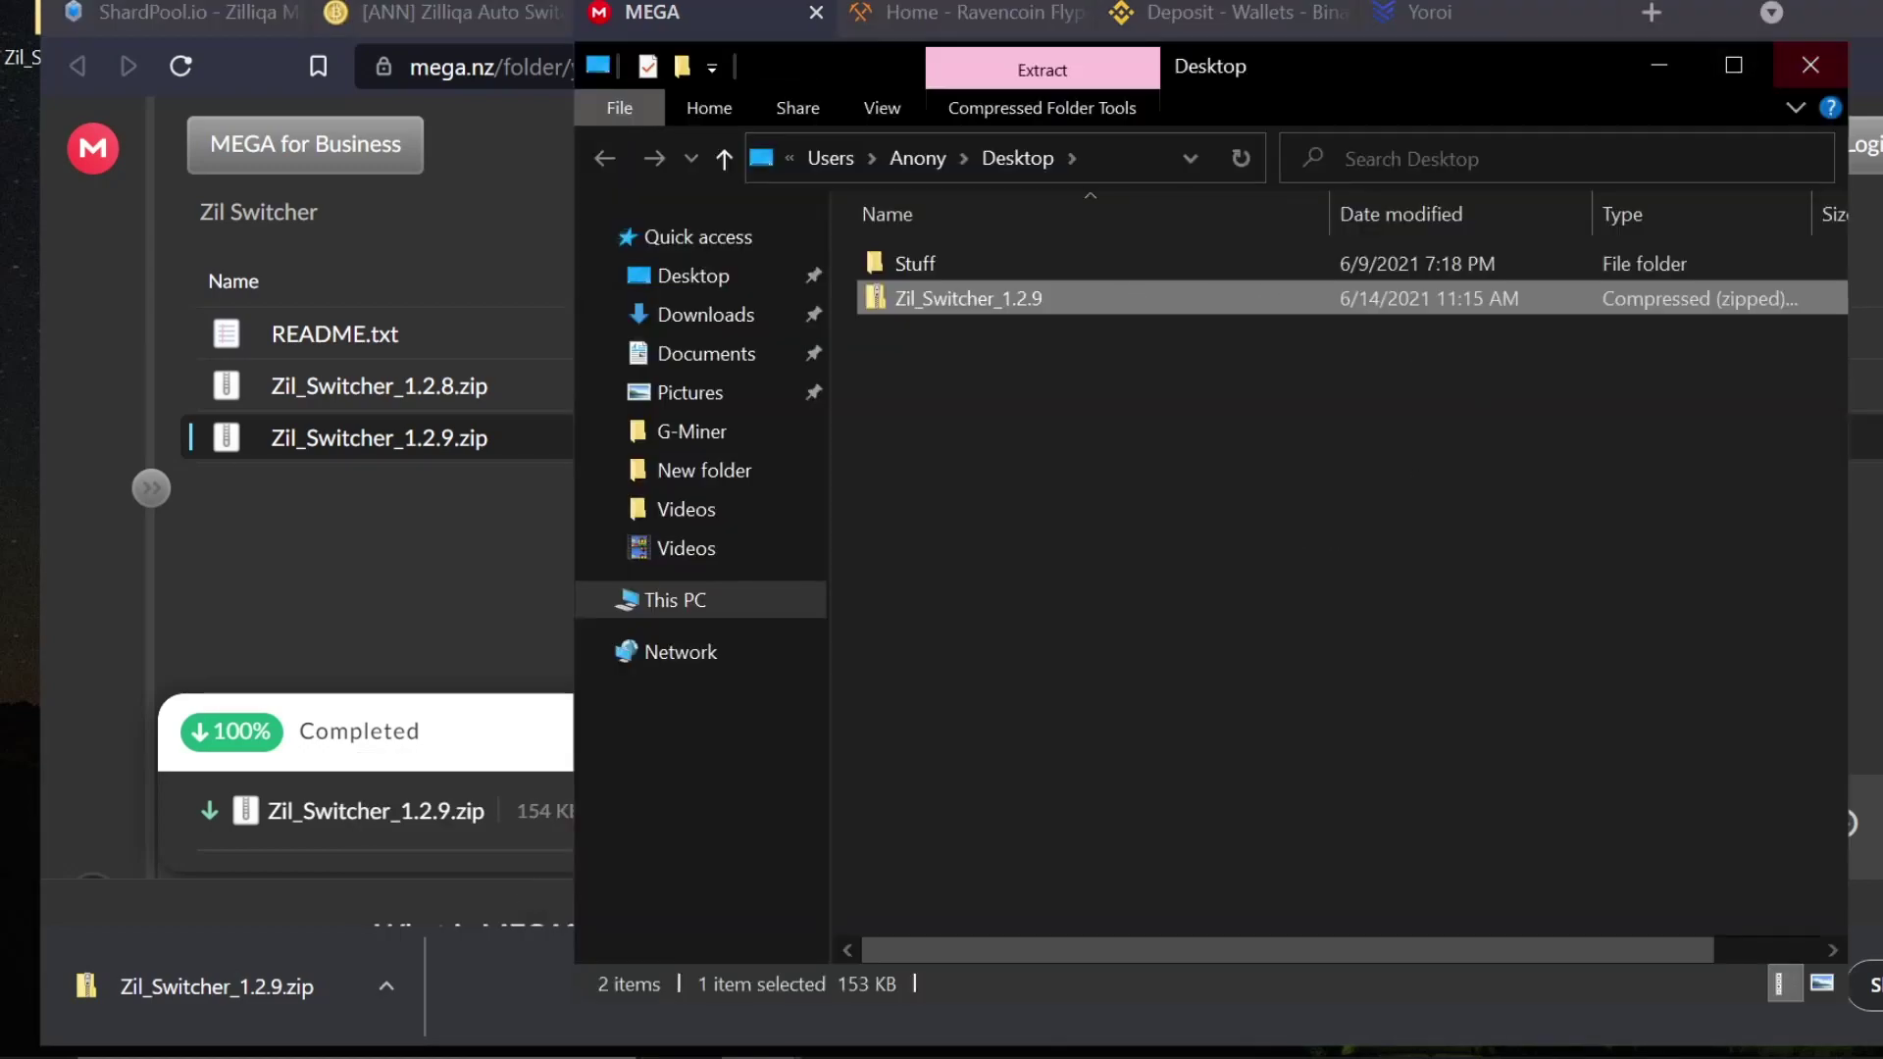
pyautogui.click(1843, 11)
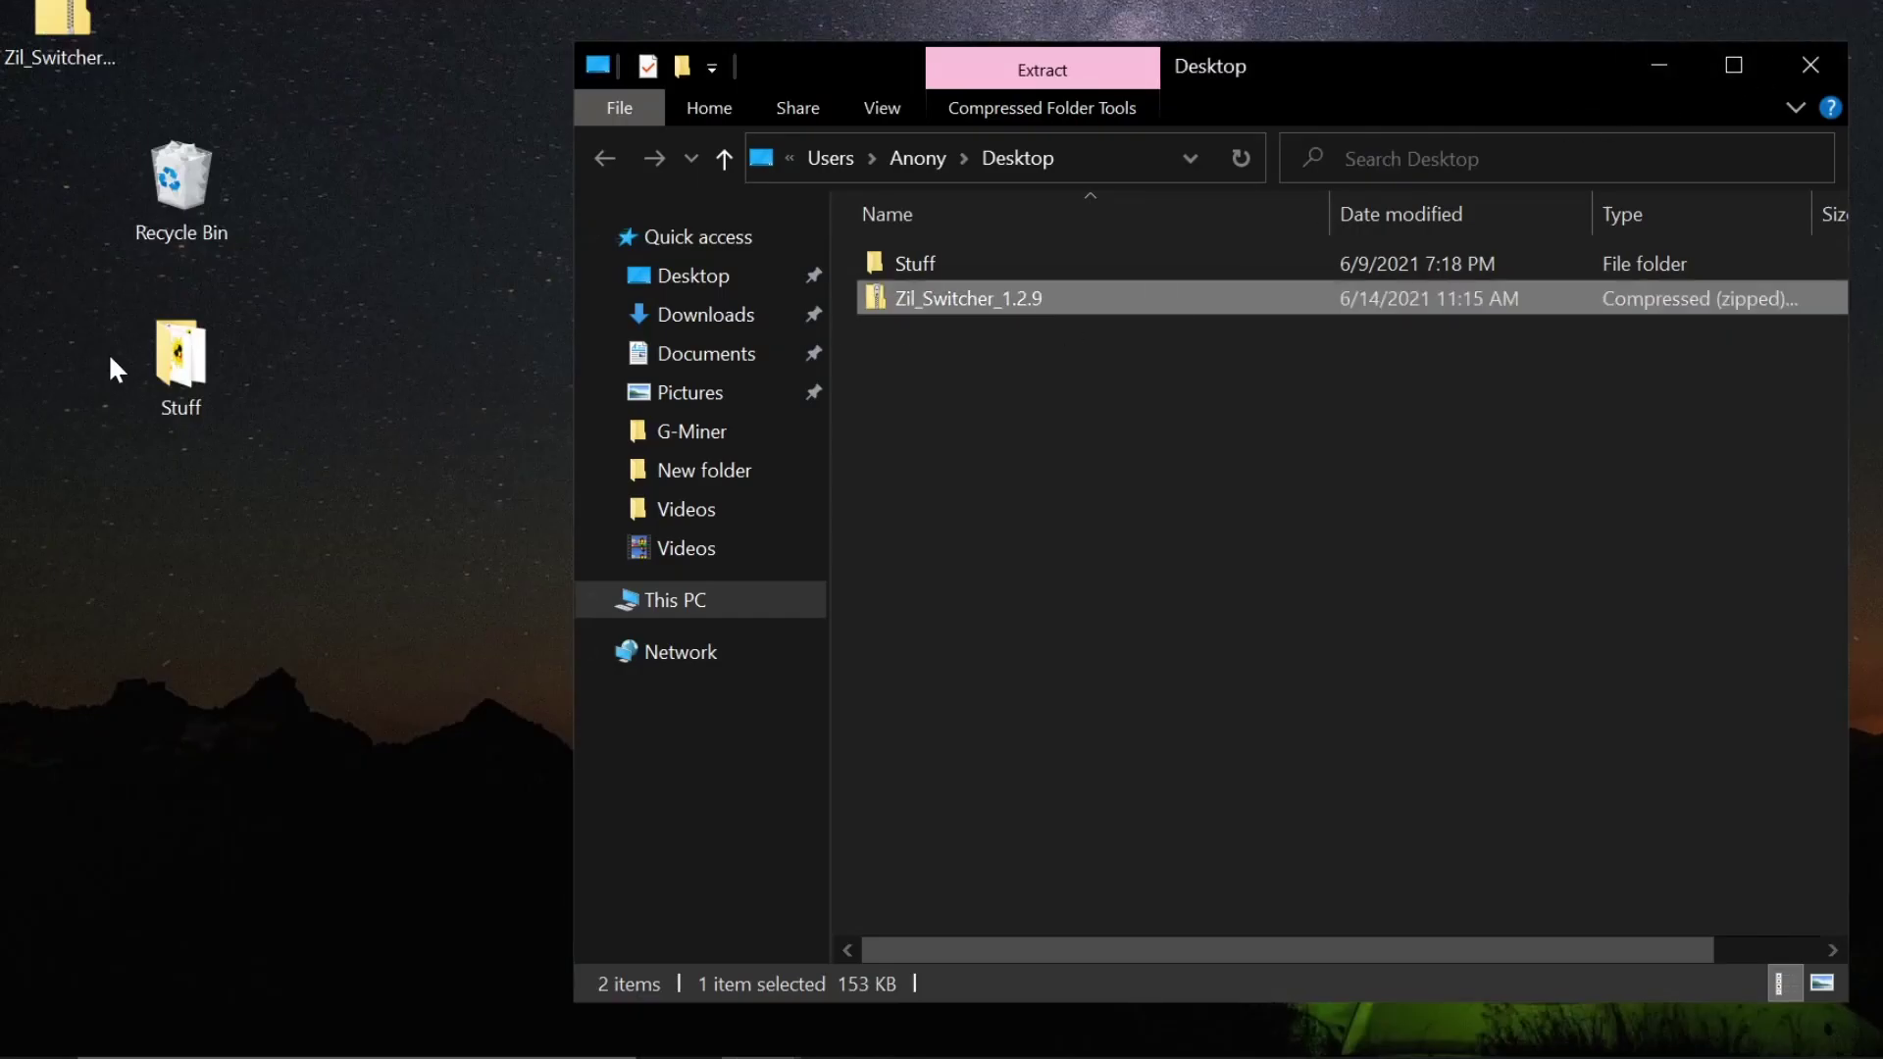
pyautogui.moveTo(59, 29); pyautogui.dragTo(542, 568)
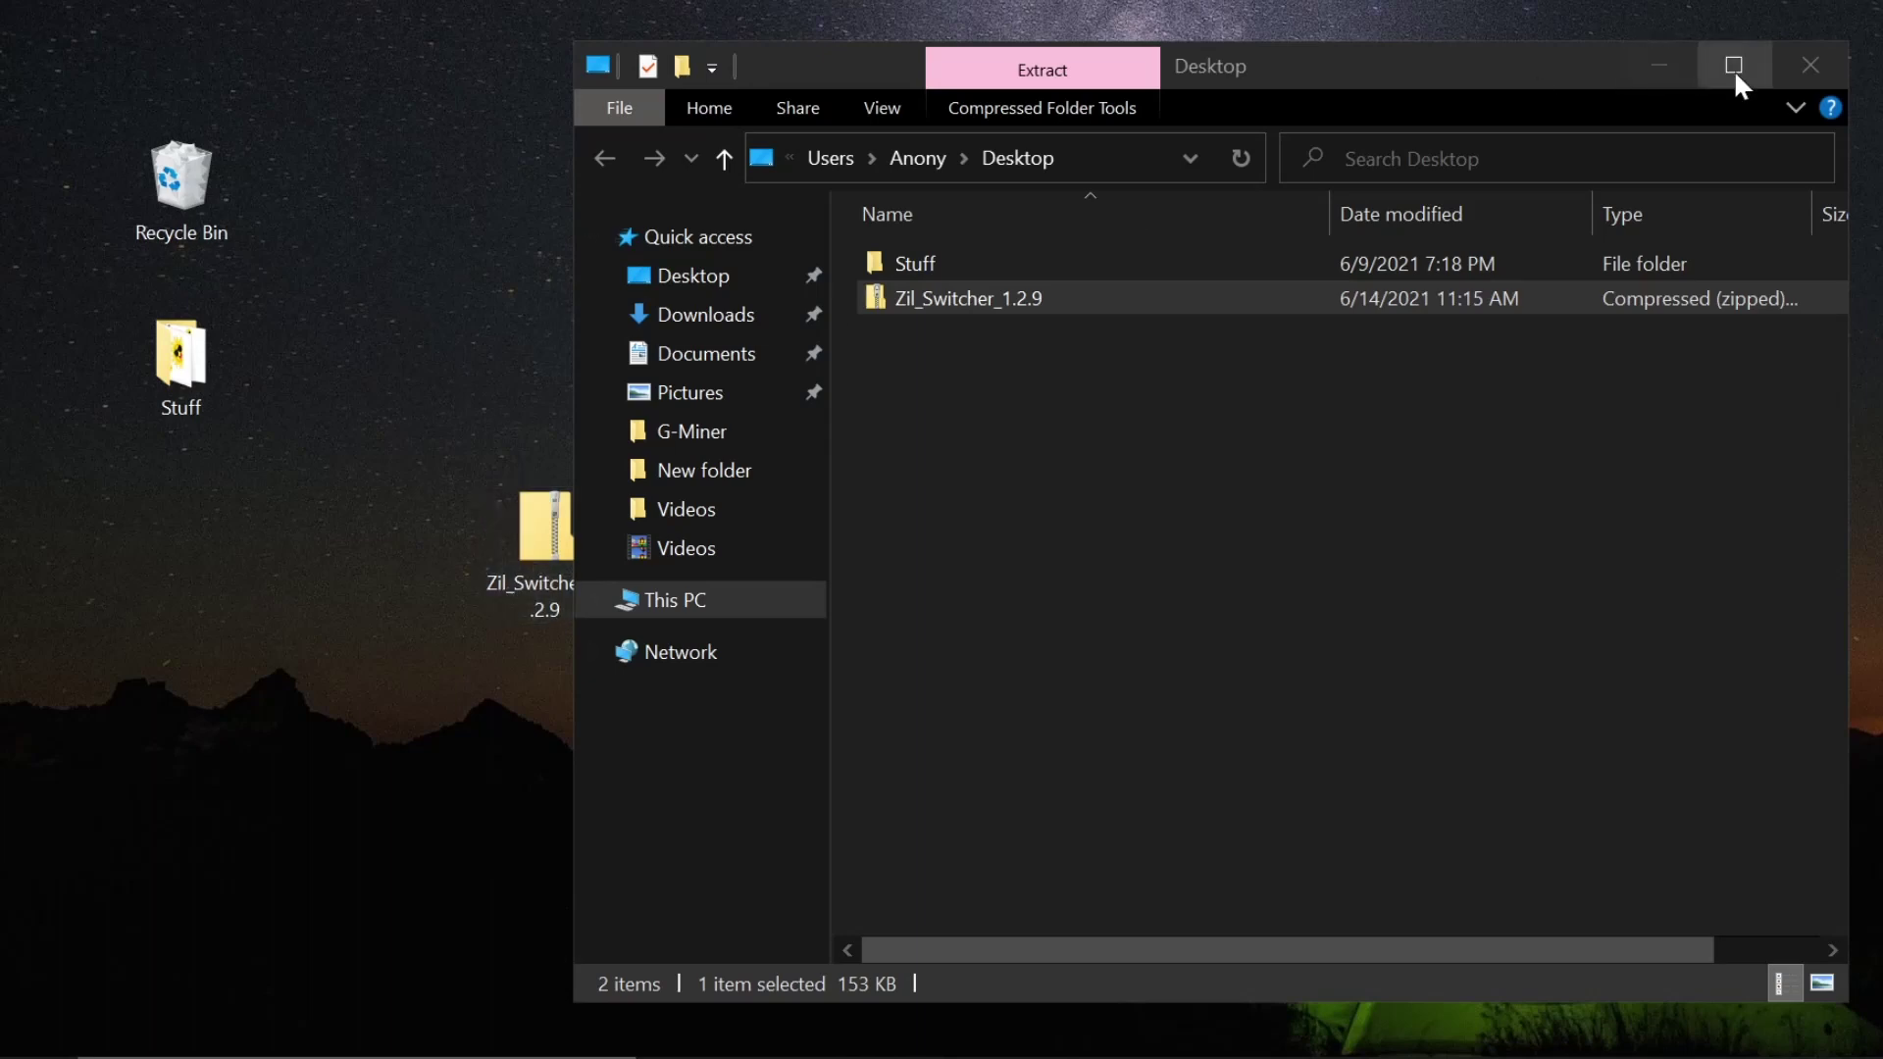
pyautogui.click(1810, 65)
# - Extract the Zil Switcher zip to the desktop and place the extracted folder beside it
pyautogui.rightClick(590, 519)
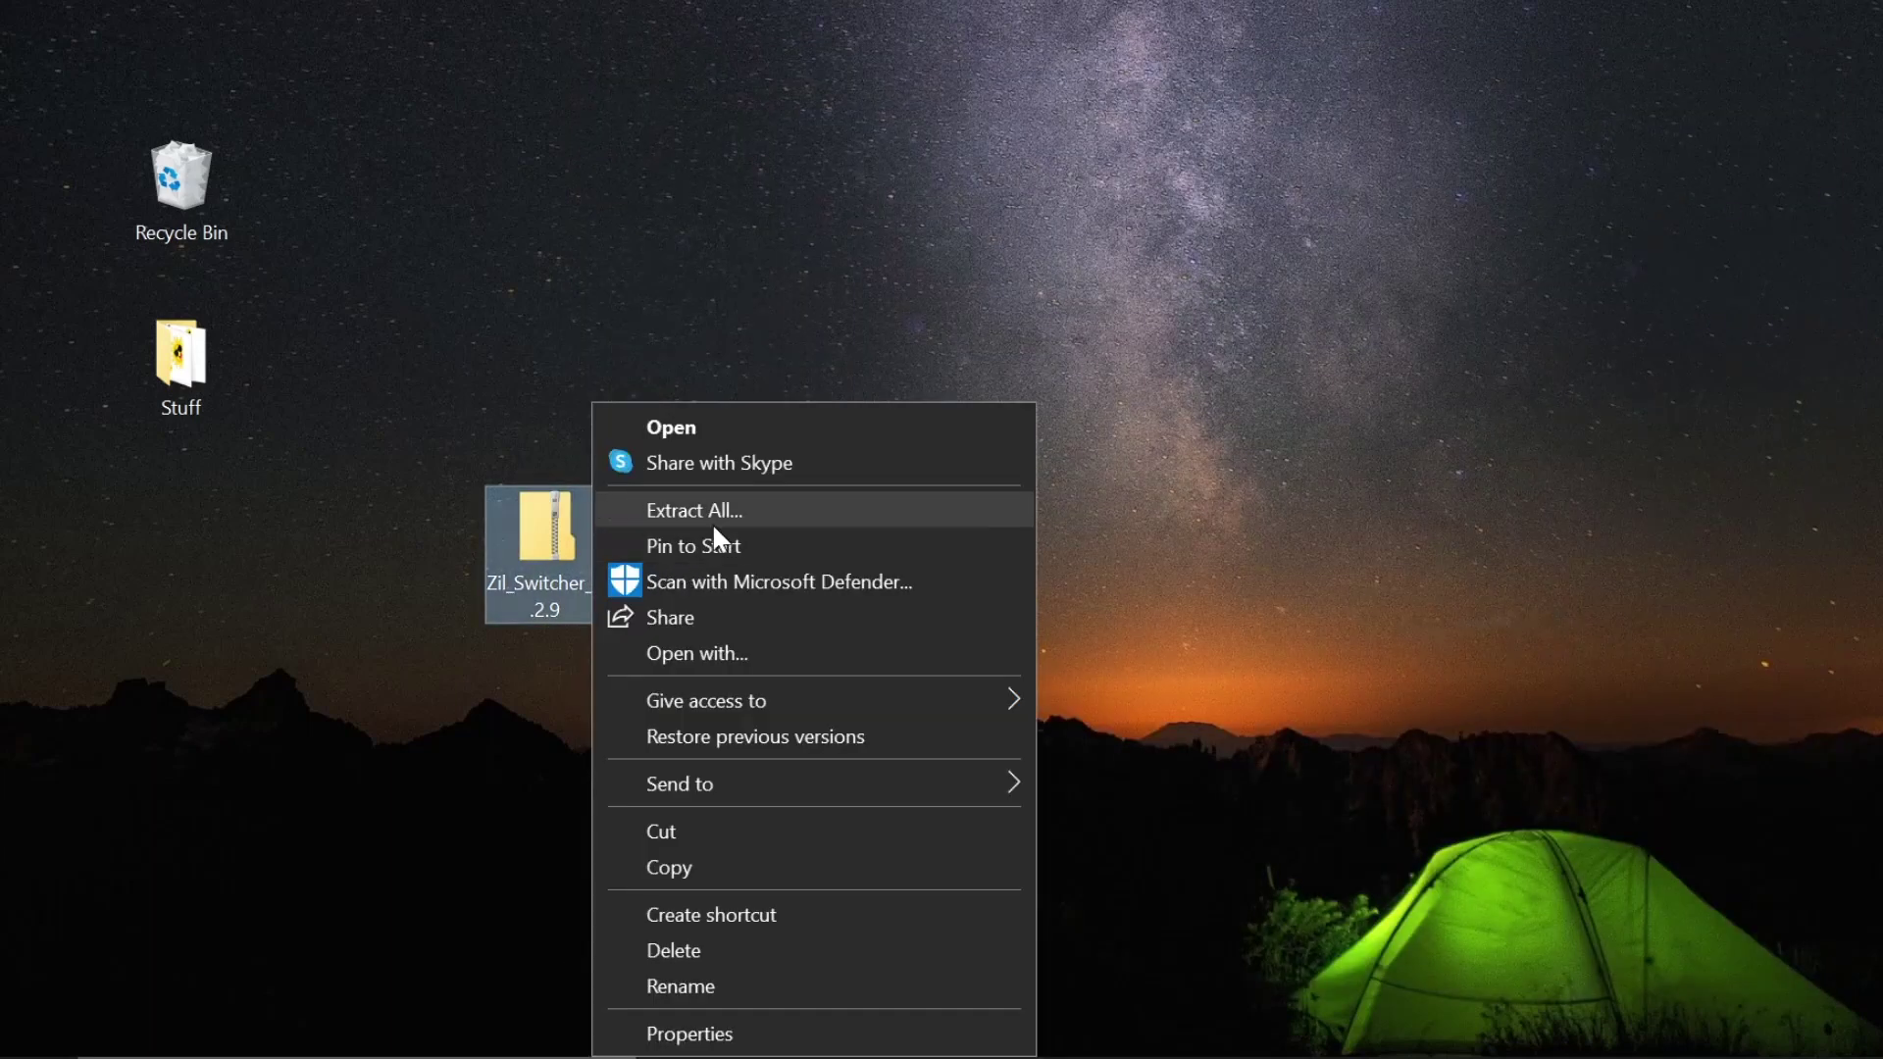
pyautogui.click(708, 512)
pyautogui.click(1322, 859)
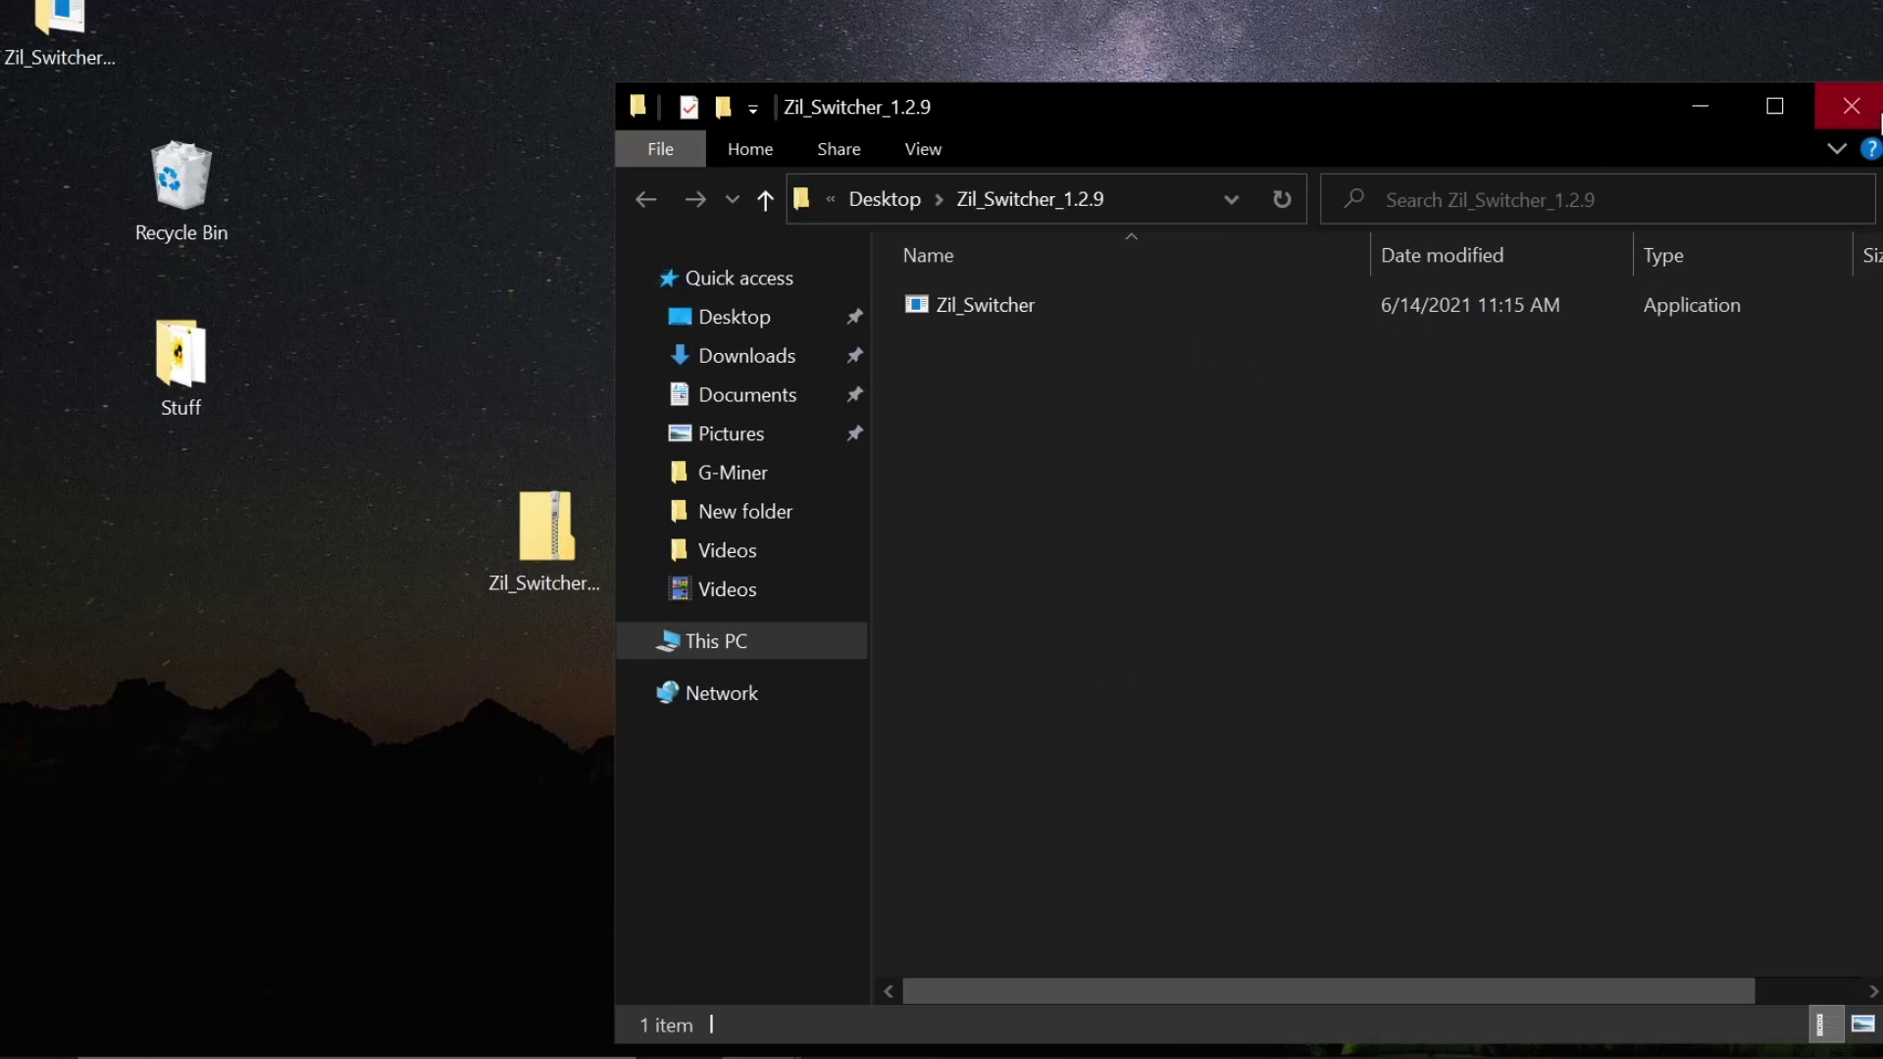
pyautogui.click(1851, 106)
pyautogui.moveTo(69, 44); pyautogui.dragTo(796, 551)
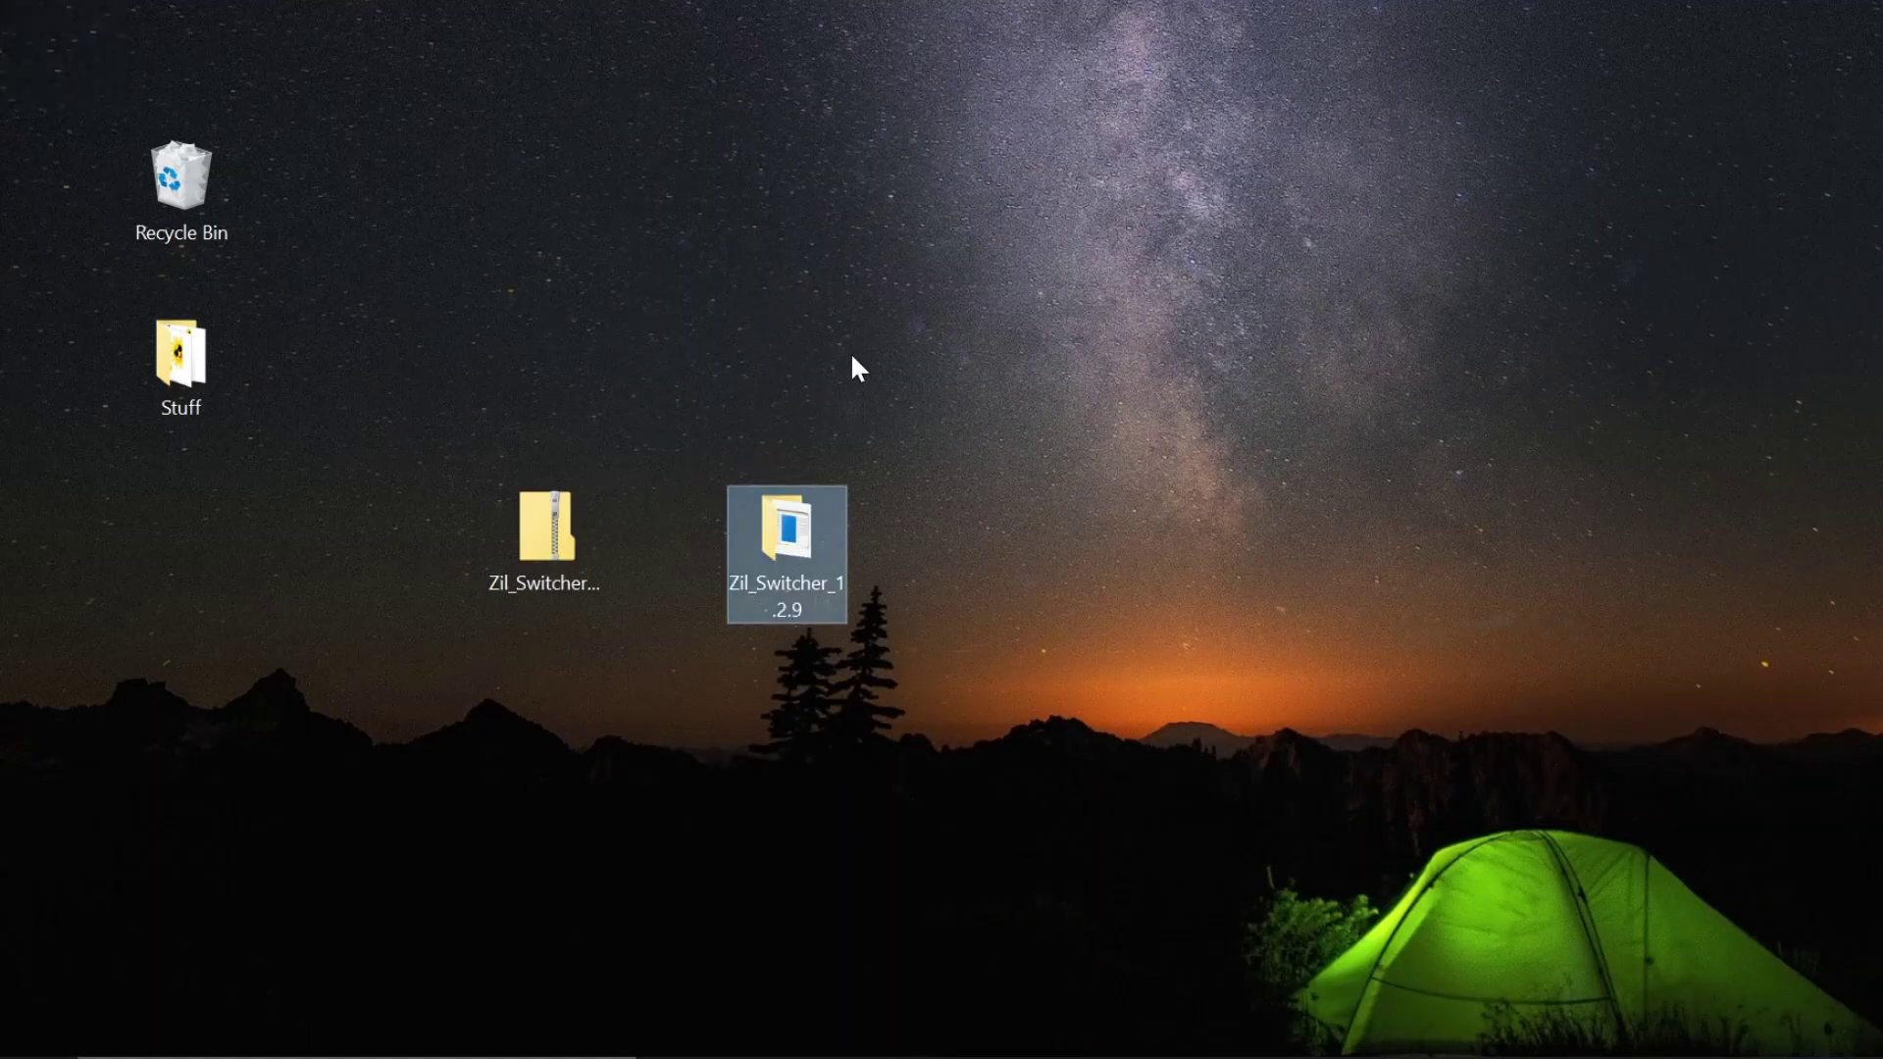
# - Run Zil_Switcher as administrator from the extracted folder, bypassing the SmartScreen warning
pyautogui.doubleClick(788, 549)
pyautogui.click(1040, 182)
pyautogui.rightClick(1034, 178)
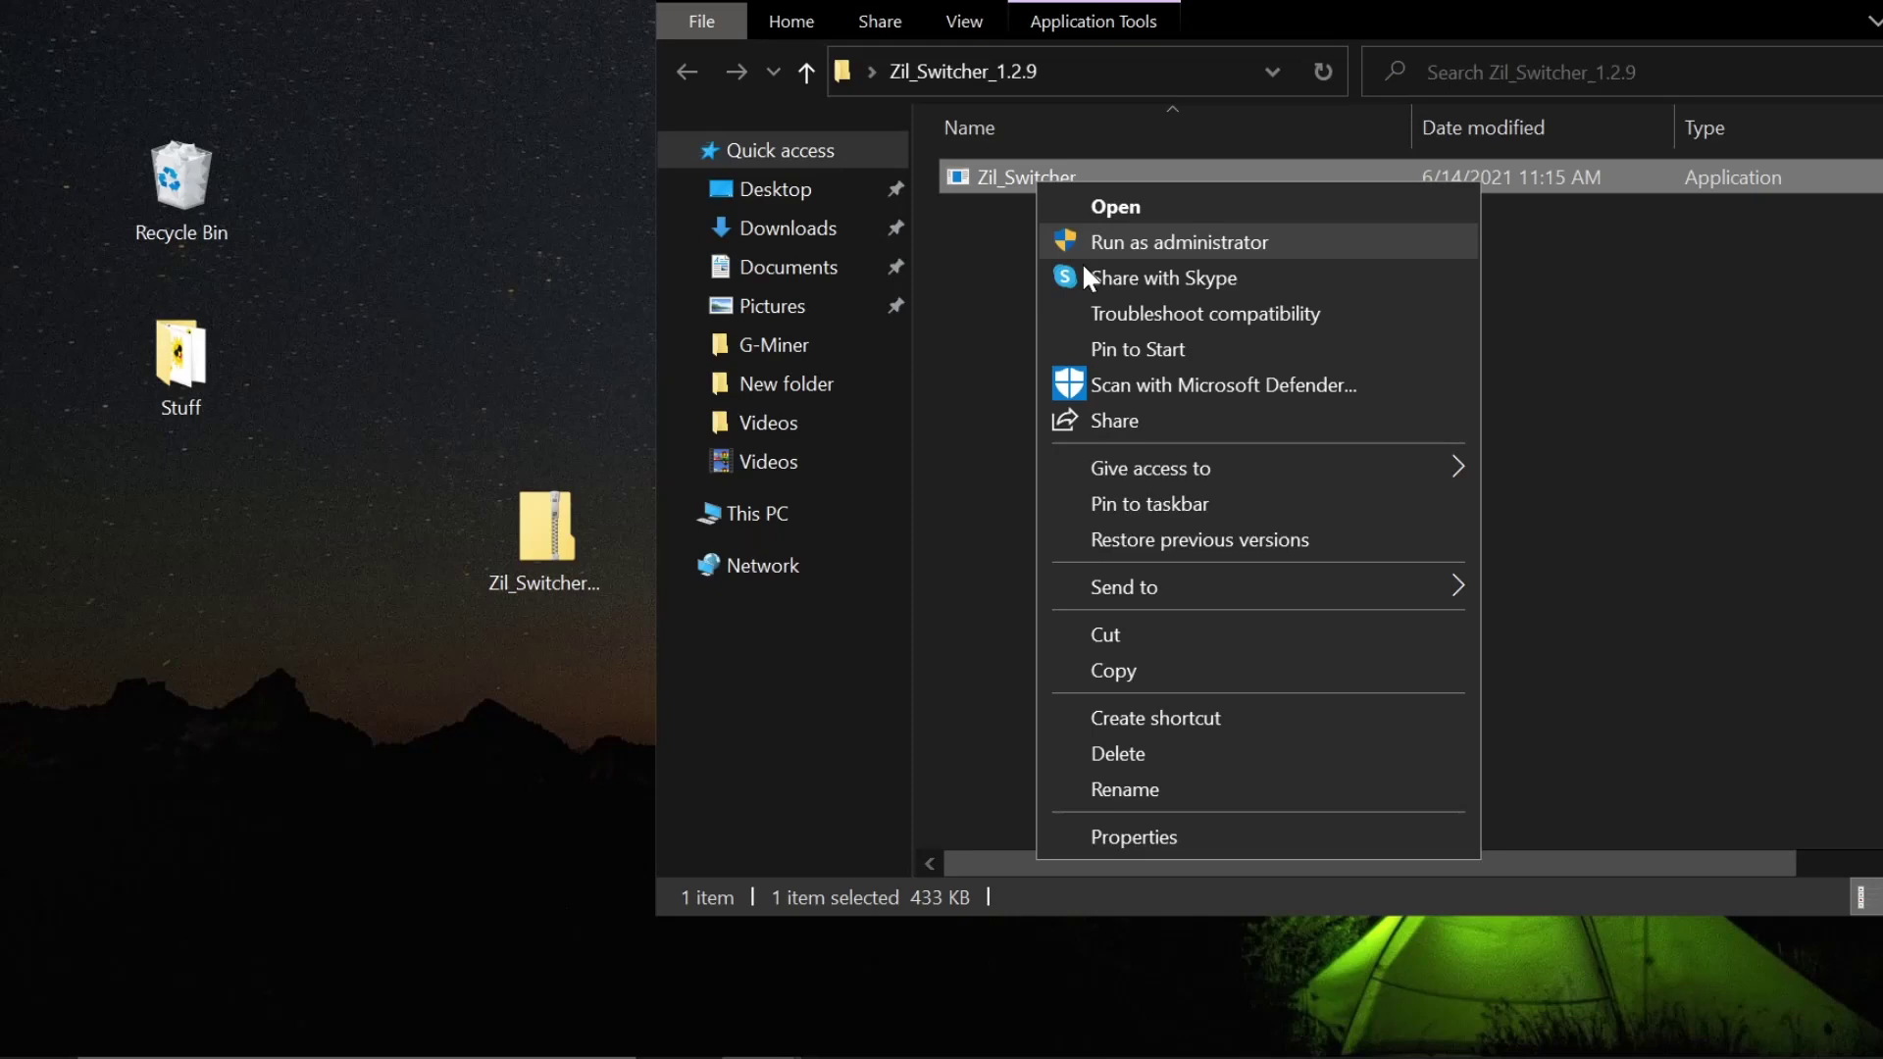
pyautogui.click(1092, 243)
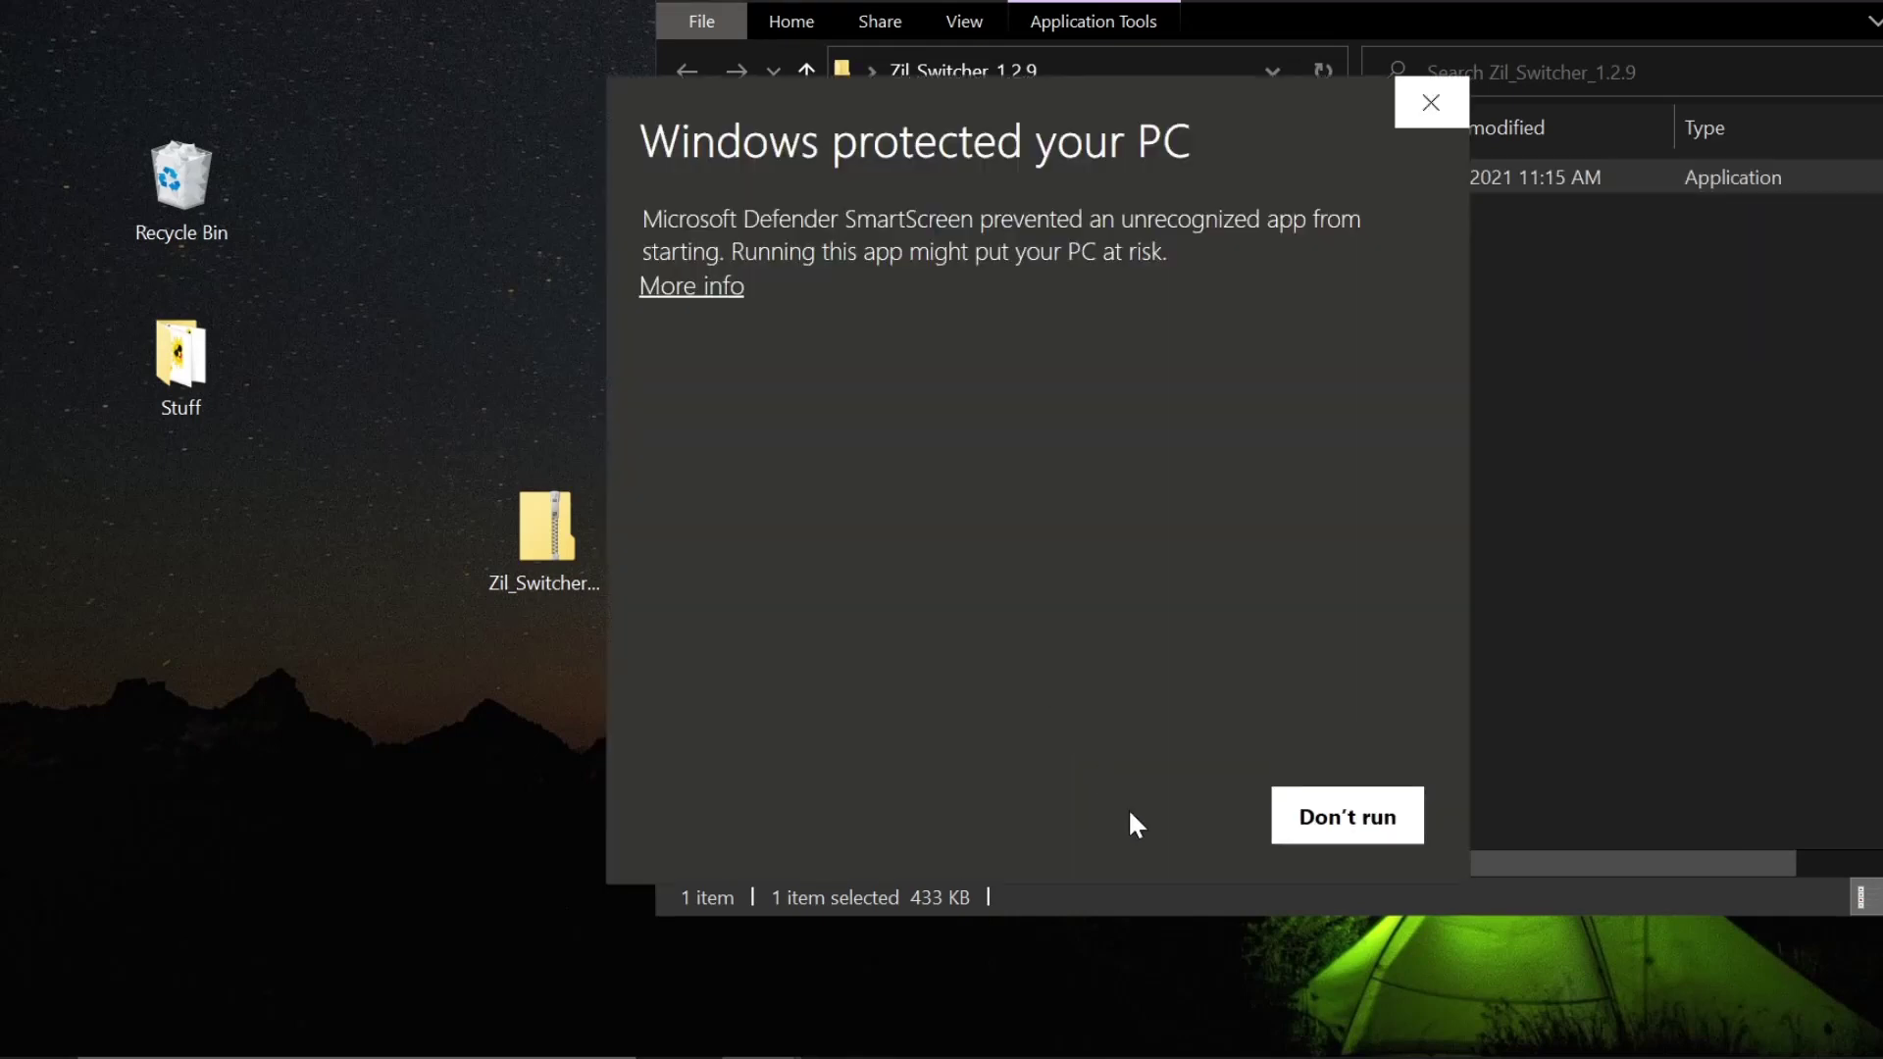
pyautogui.click(689, 287)
pyautogui.click(1156, 813)
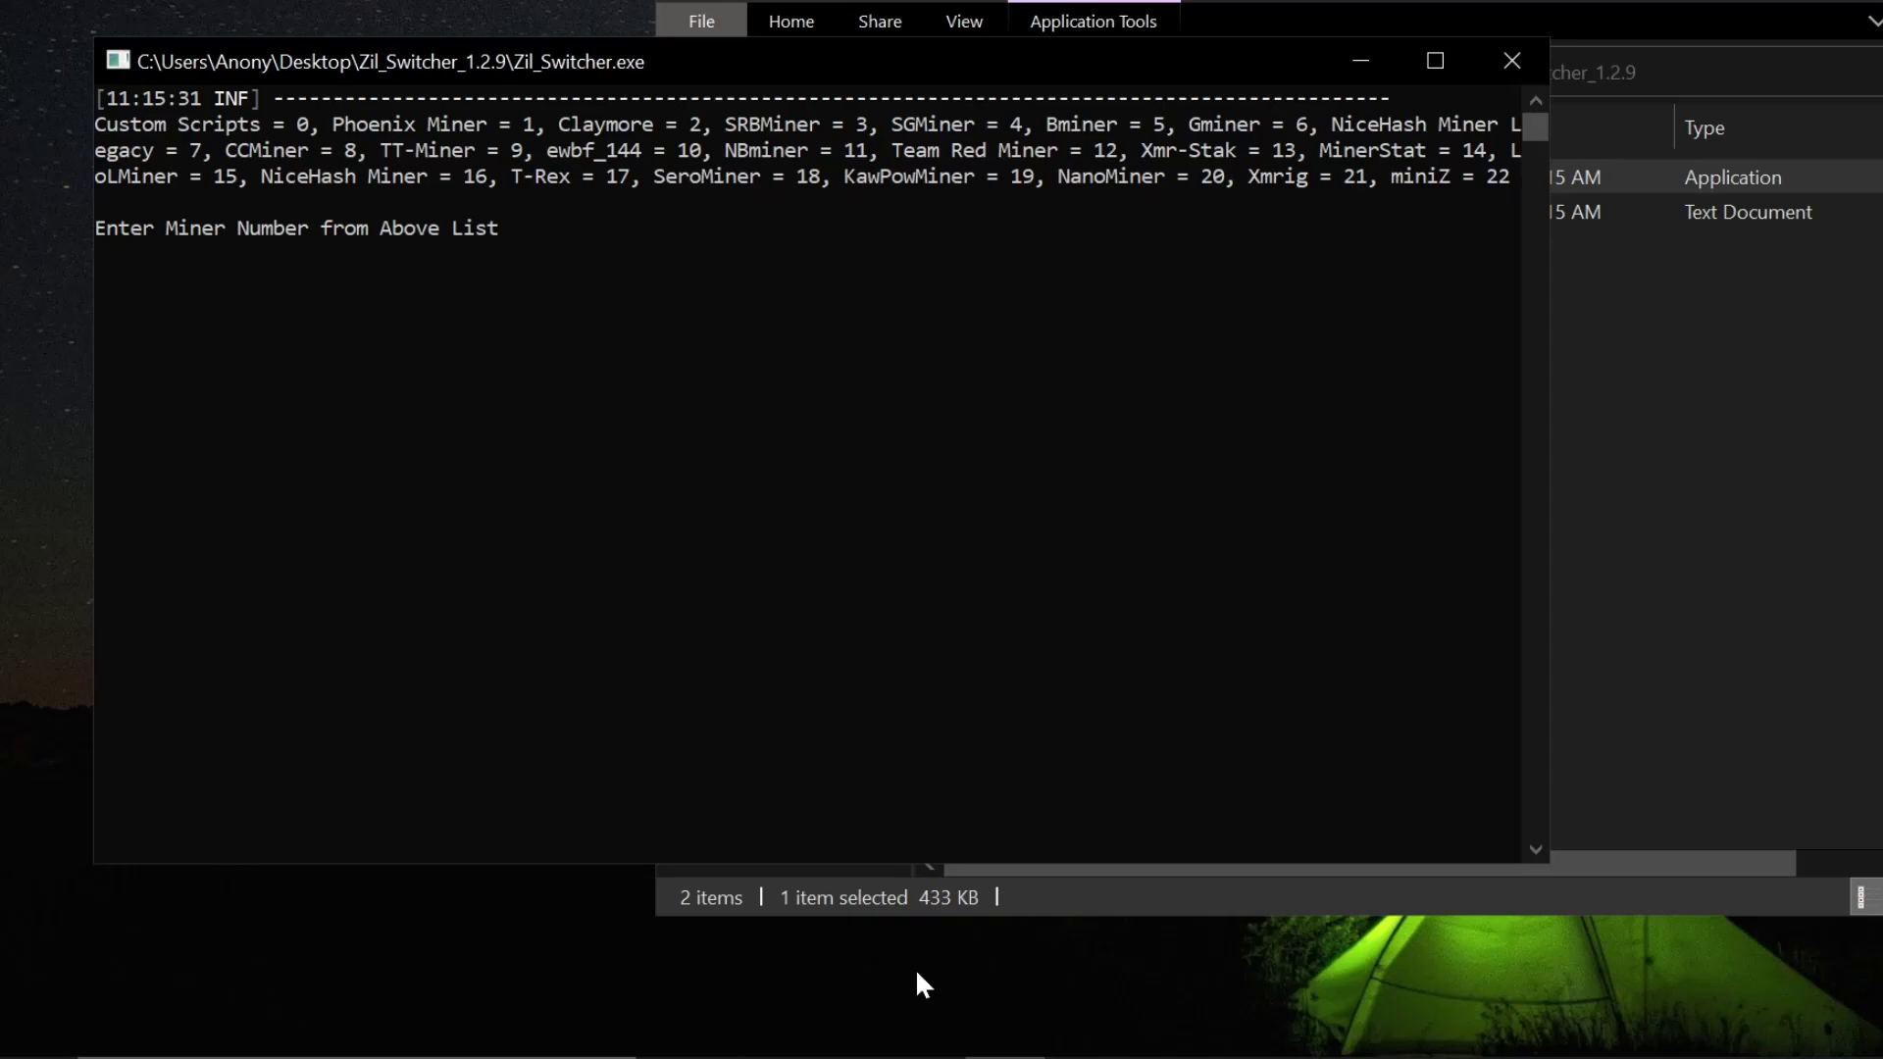
# - Bring the browser forward and go to the Ethermine home page from the Flypool tab
pyautogui.moveTo(682, 1056)
pyautogui.click(676, 931)
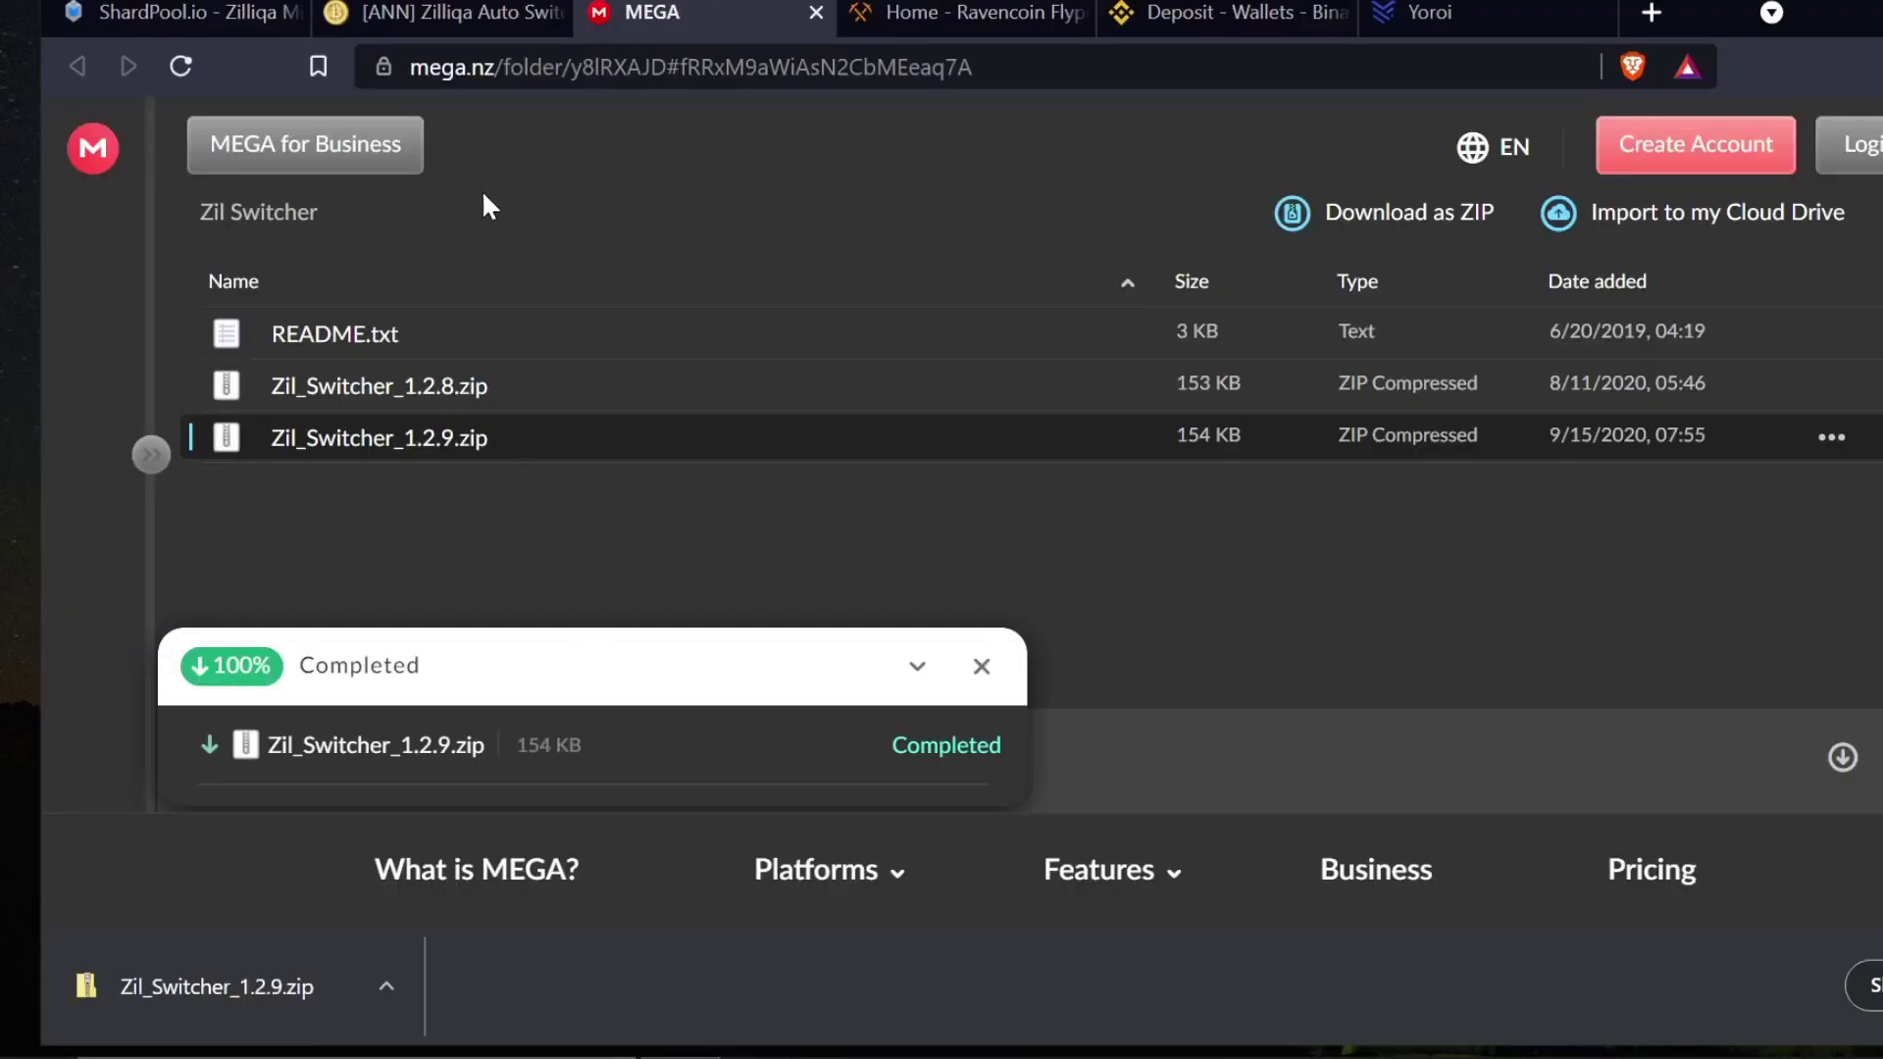
pyautogui.click(936, 20)
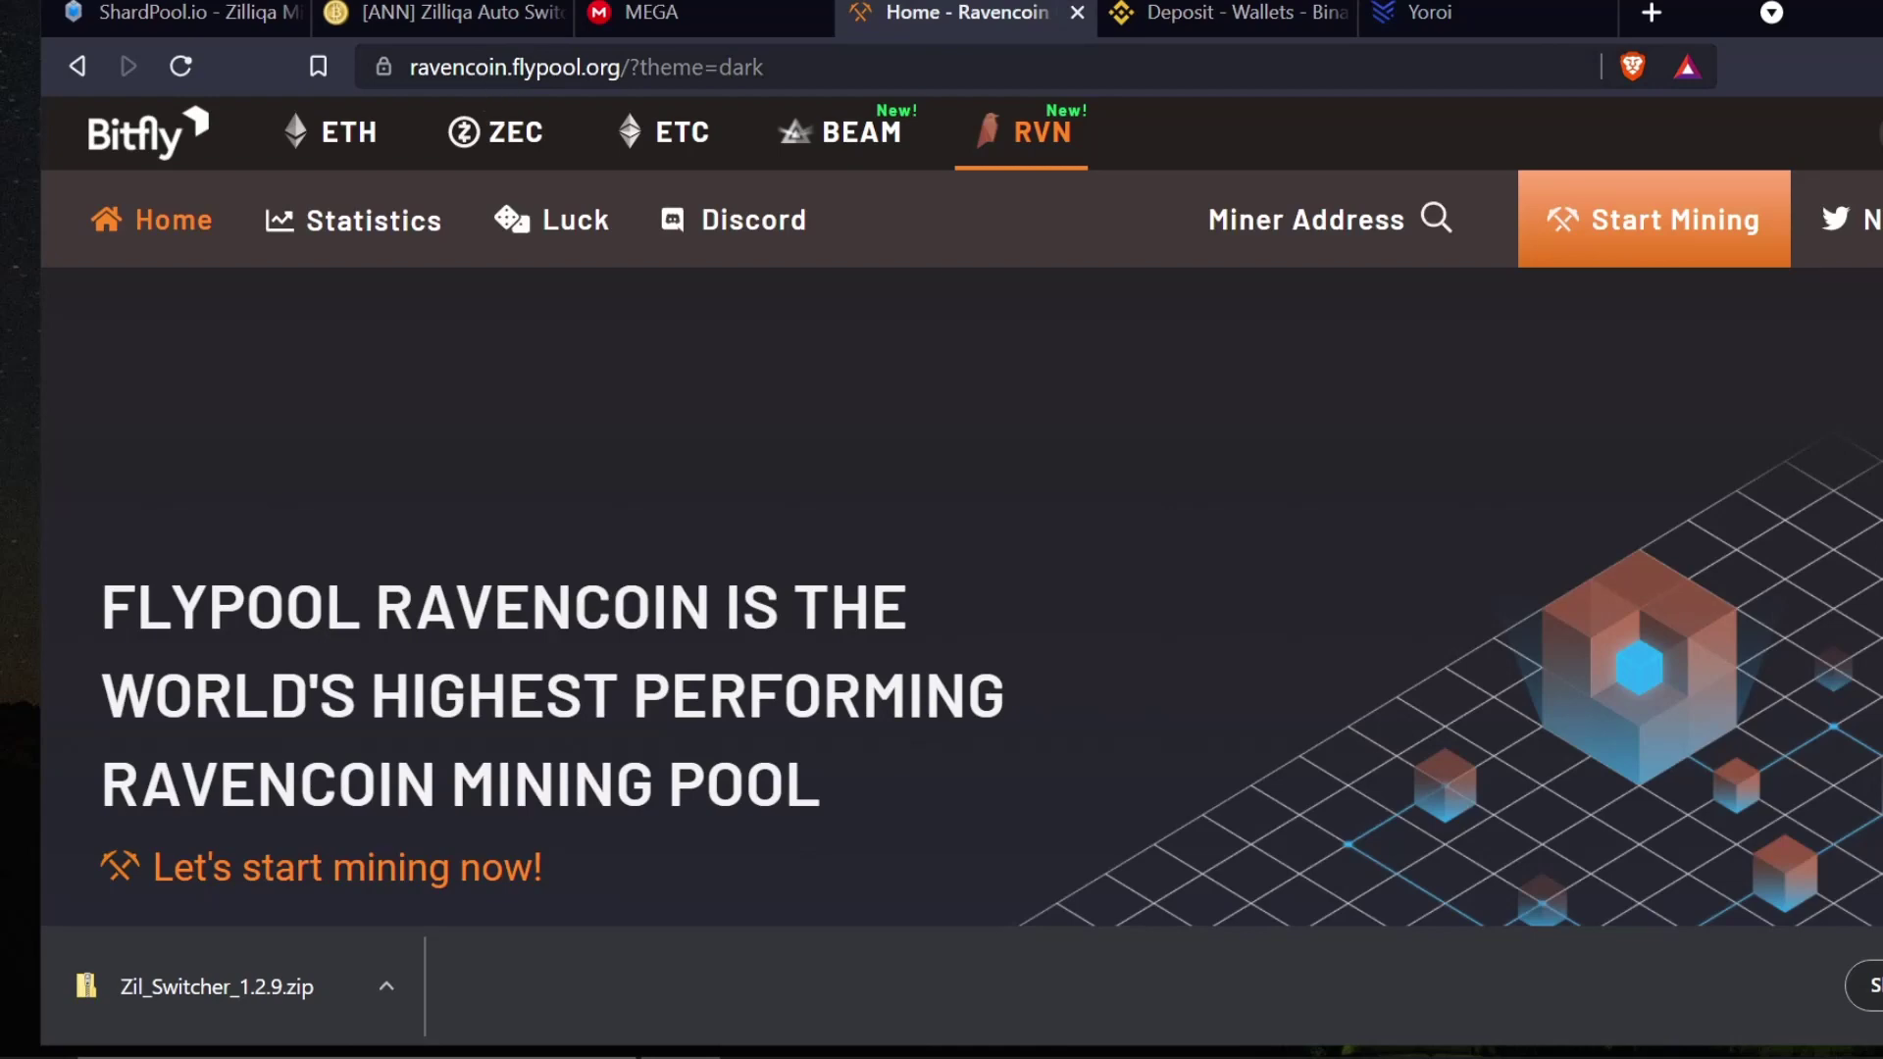
pyautogui.click(312, 149)
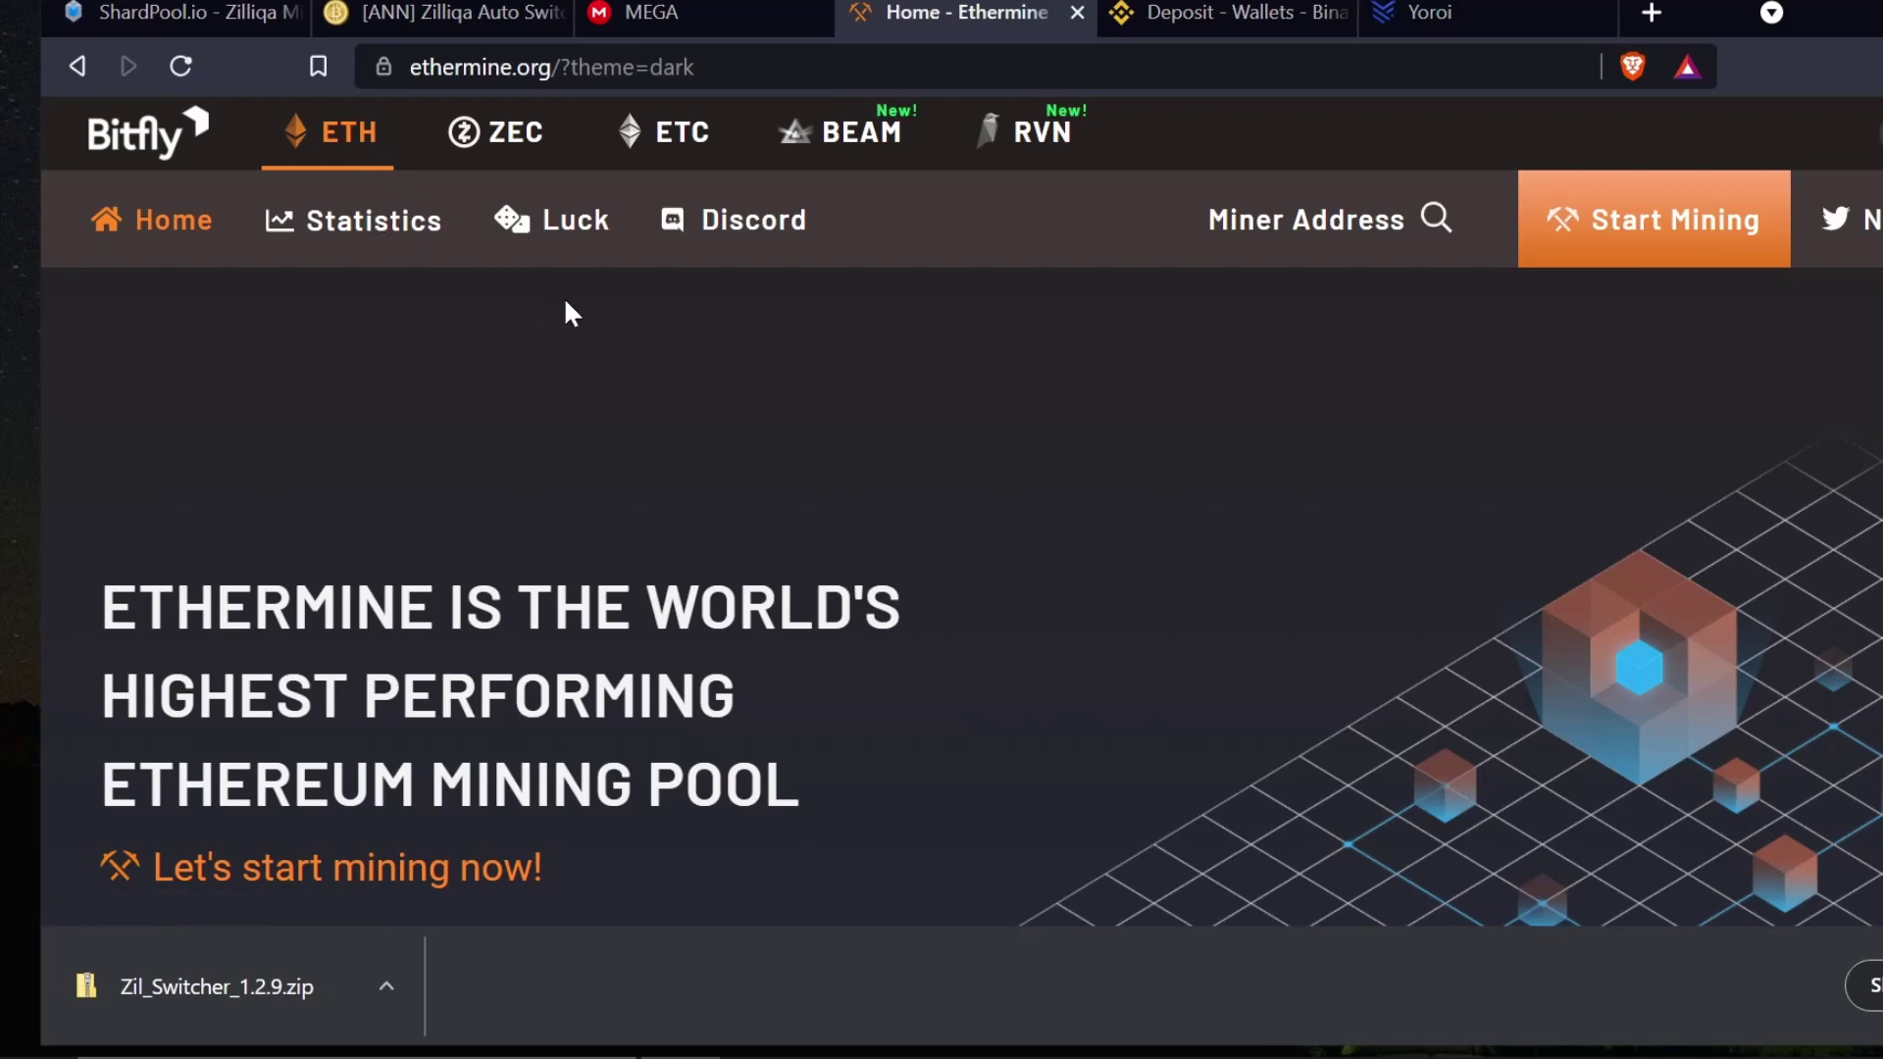
pyautogui.click(1015, 145)
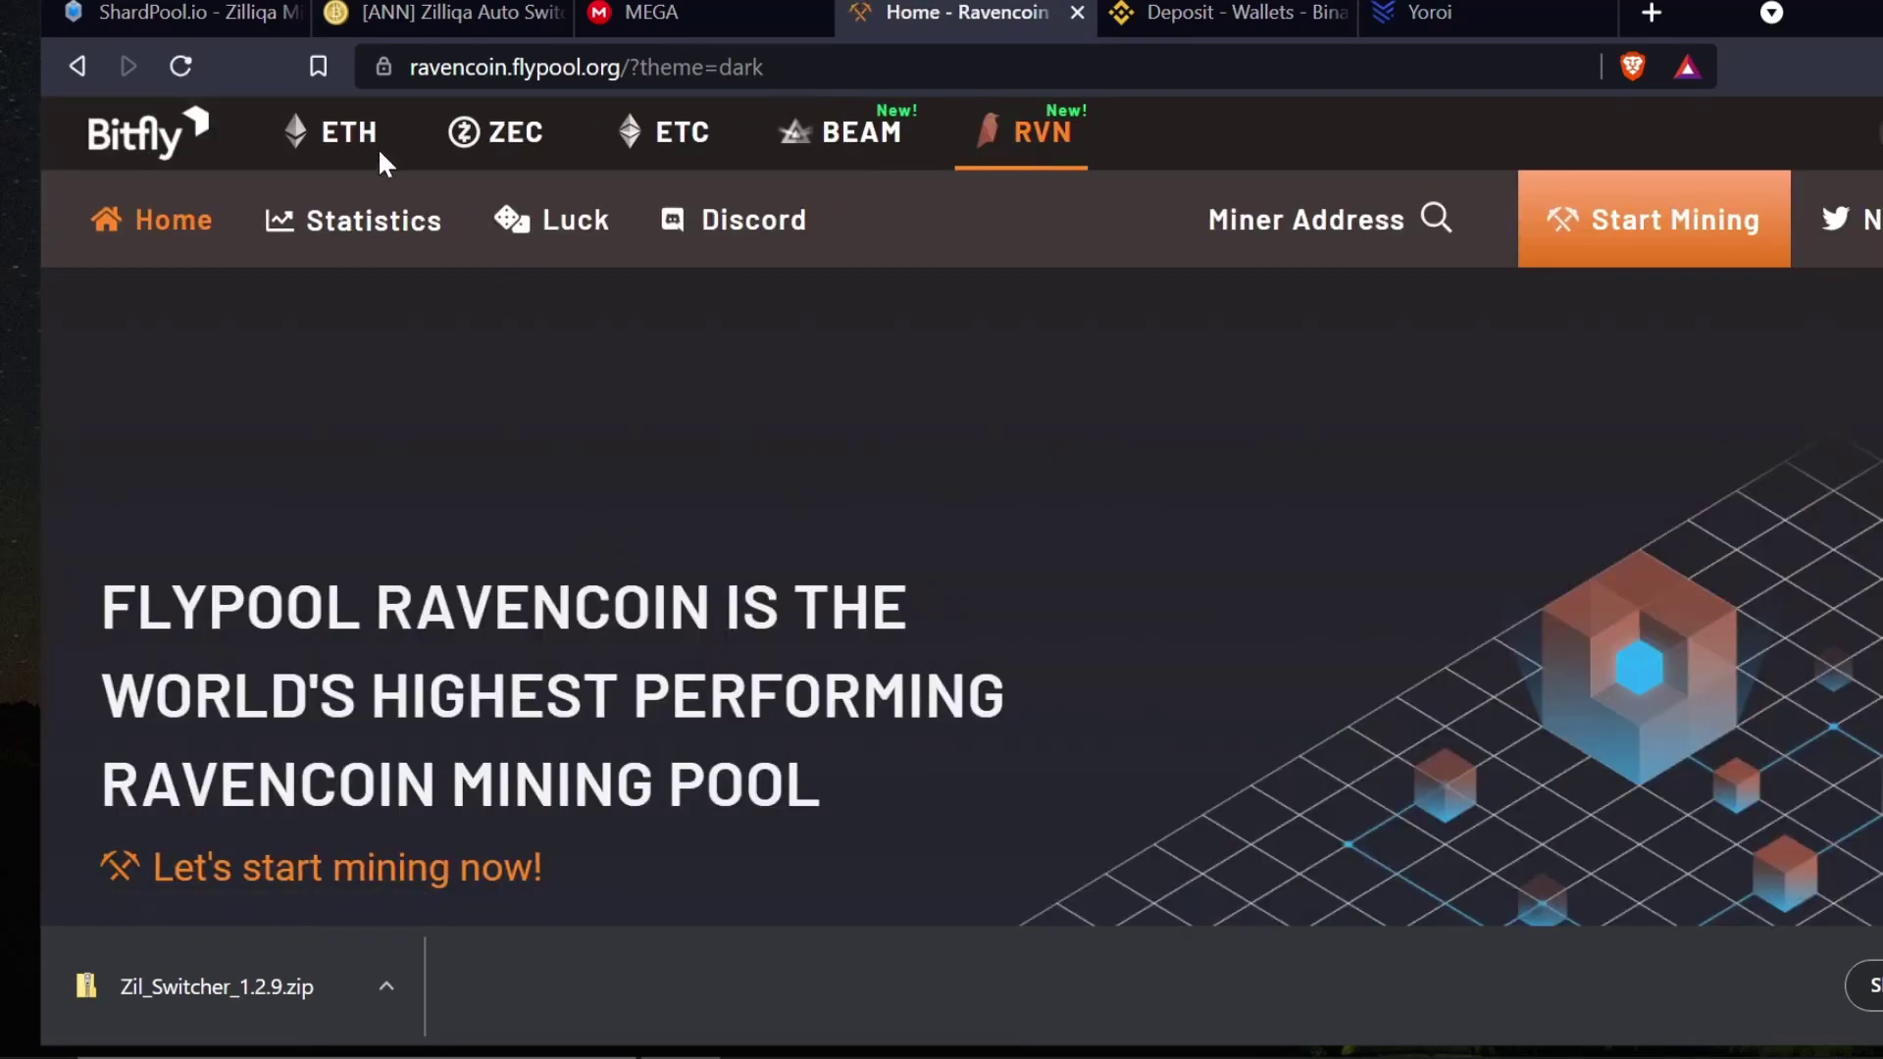
pyautogui.click(348, 142)
# - Open Ethermine's Getting Started page and scroll to the miner download guides
pyautogui.scroll(-15, 580, 378)
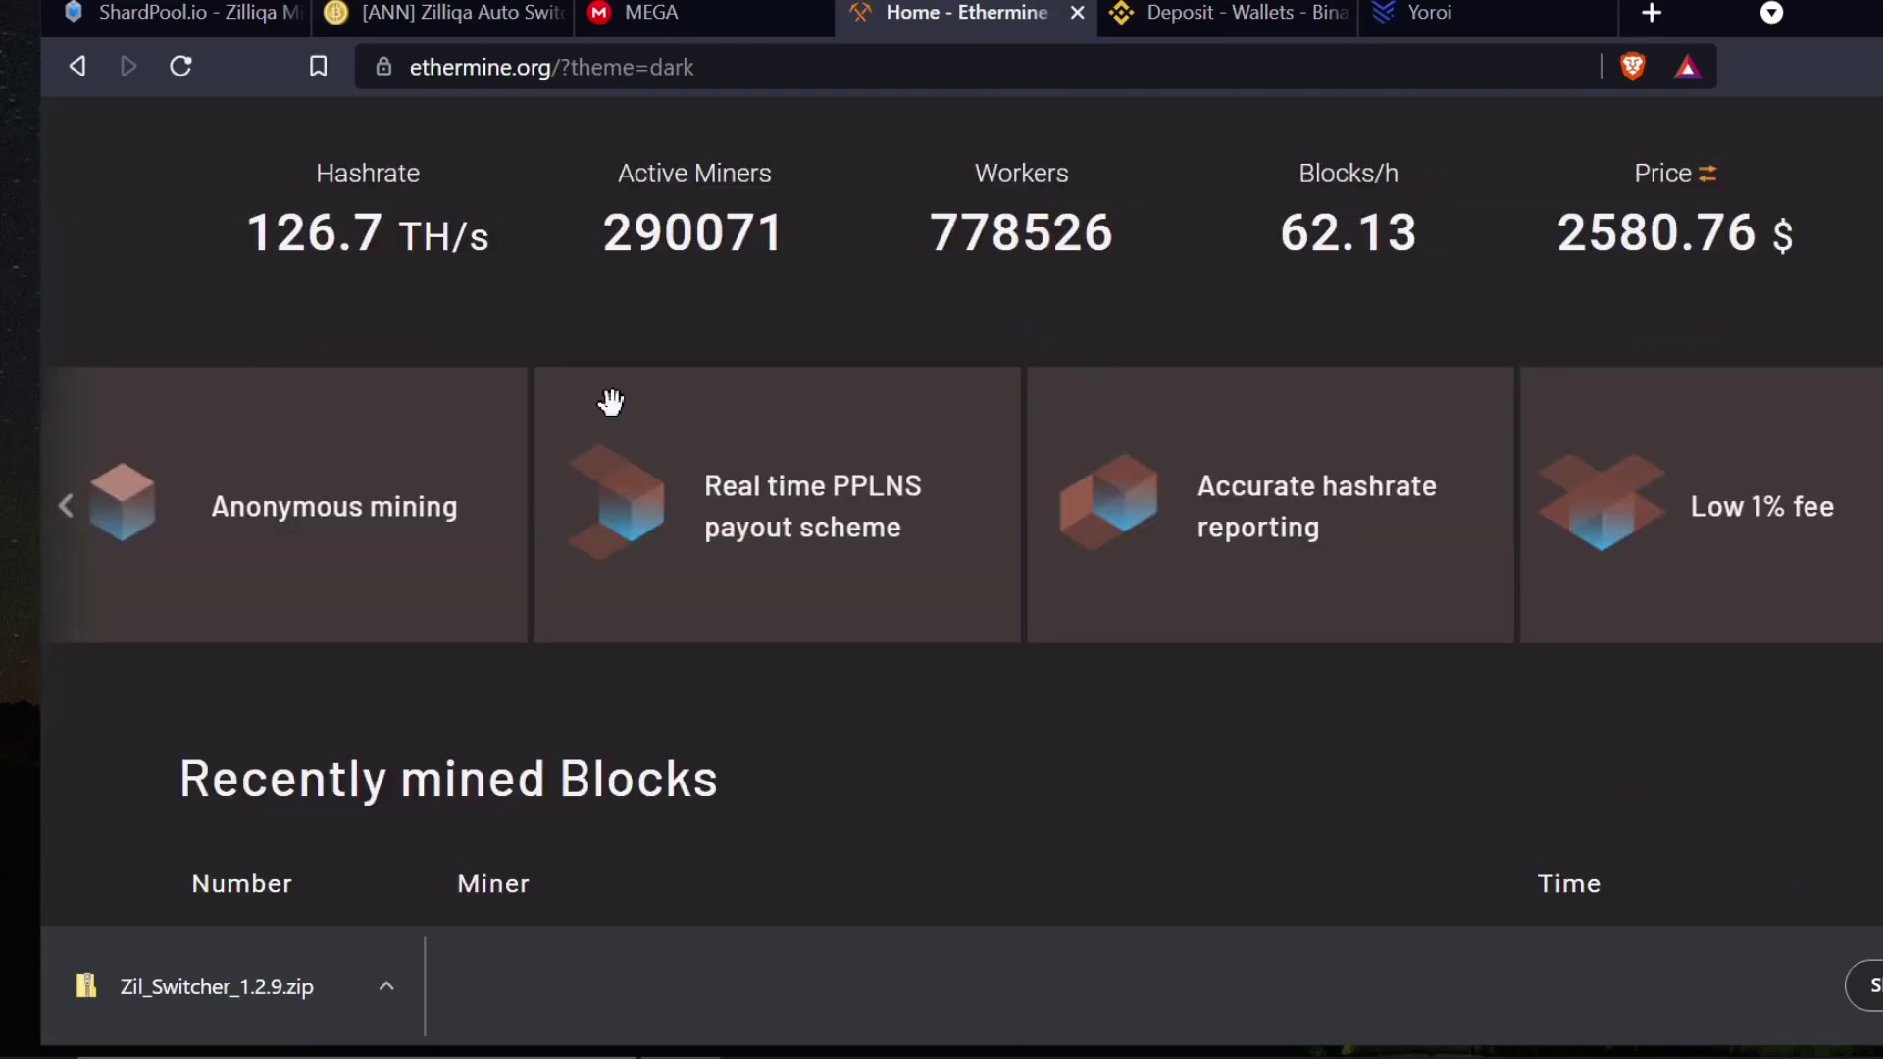
pyautogui.scroll(15, 610, 400)
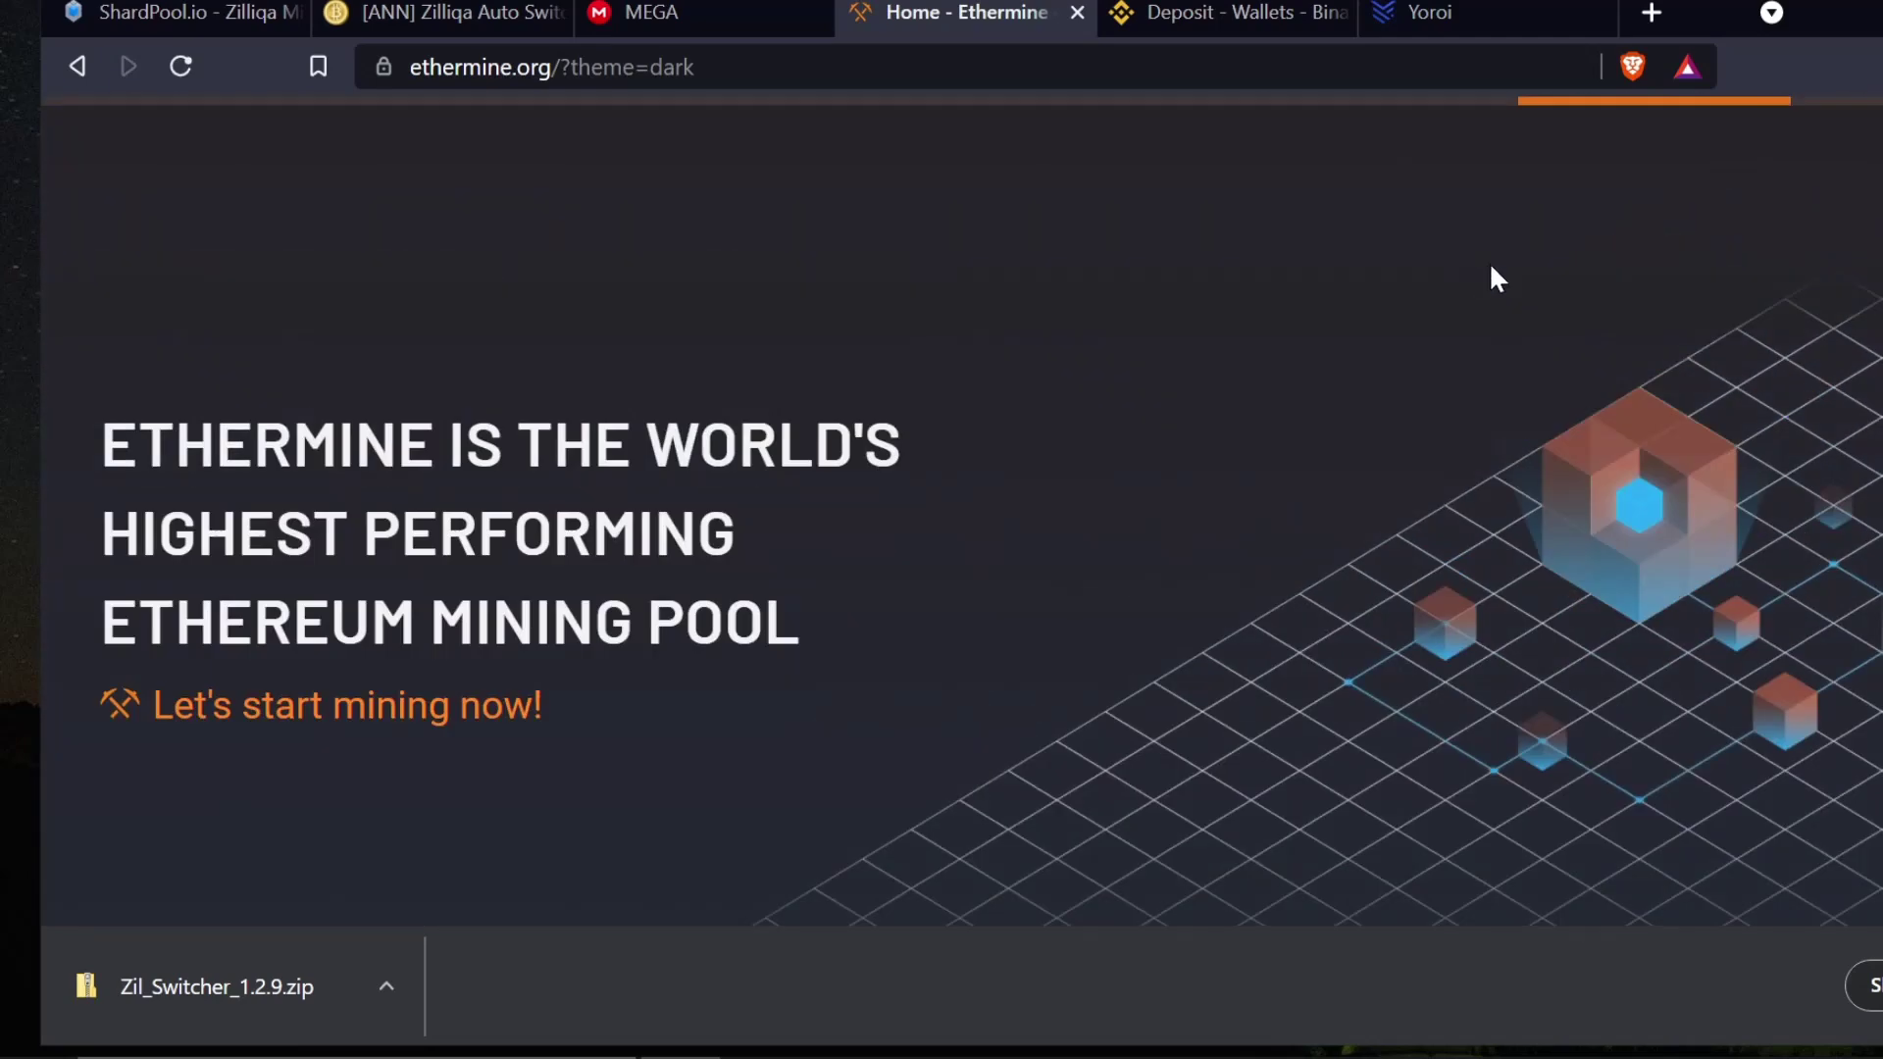
pyautogui.click(1600, 257)
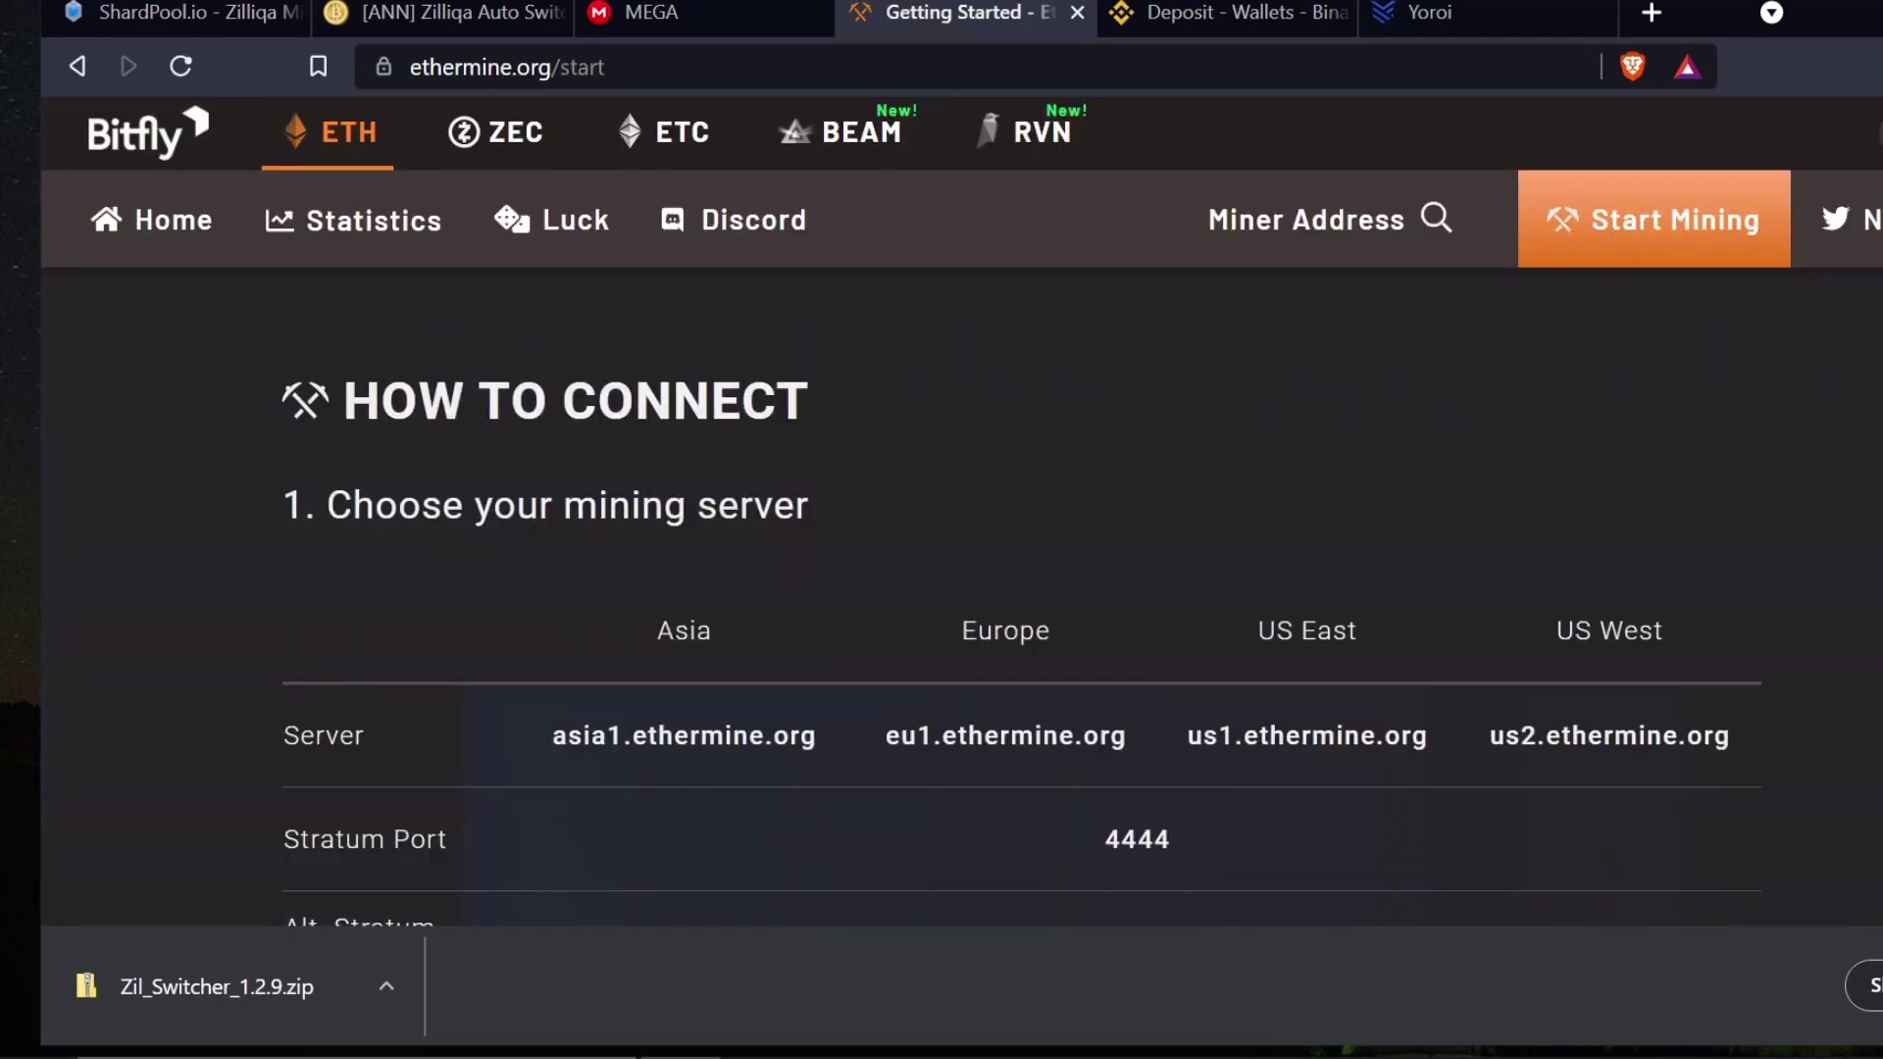
pyautogui.scroll(-15, 677, 529)
pyautogui.scroll(2, 617, 520)
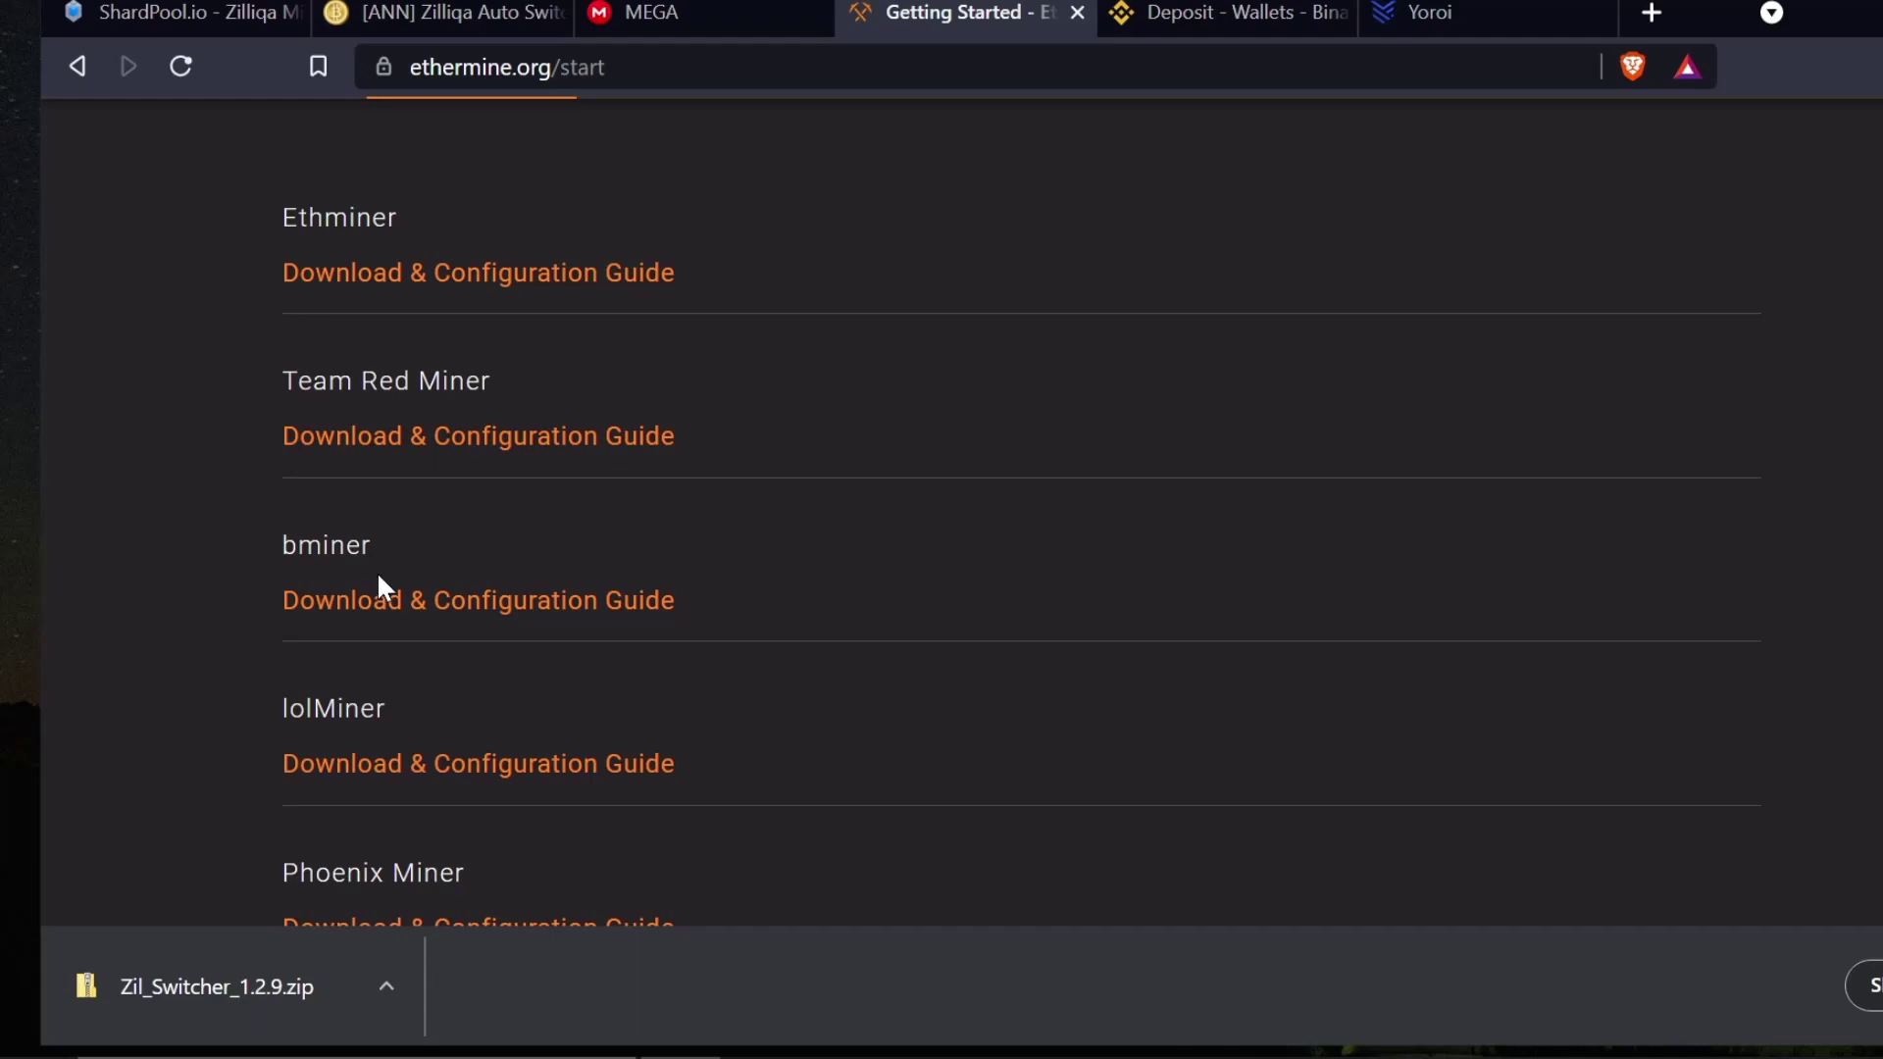
pyautogui.scroll(-2, 402, 843)
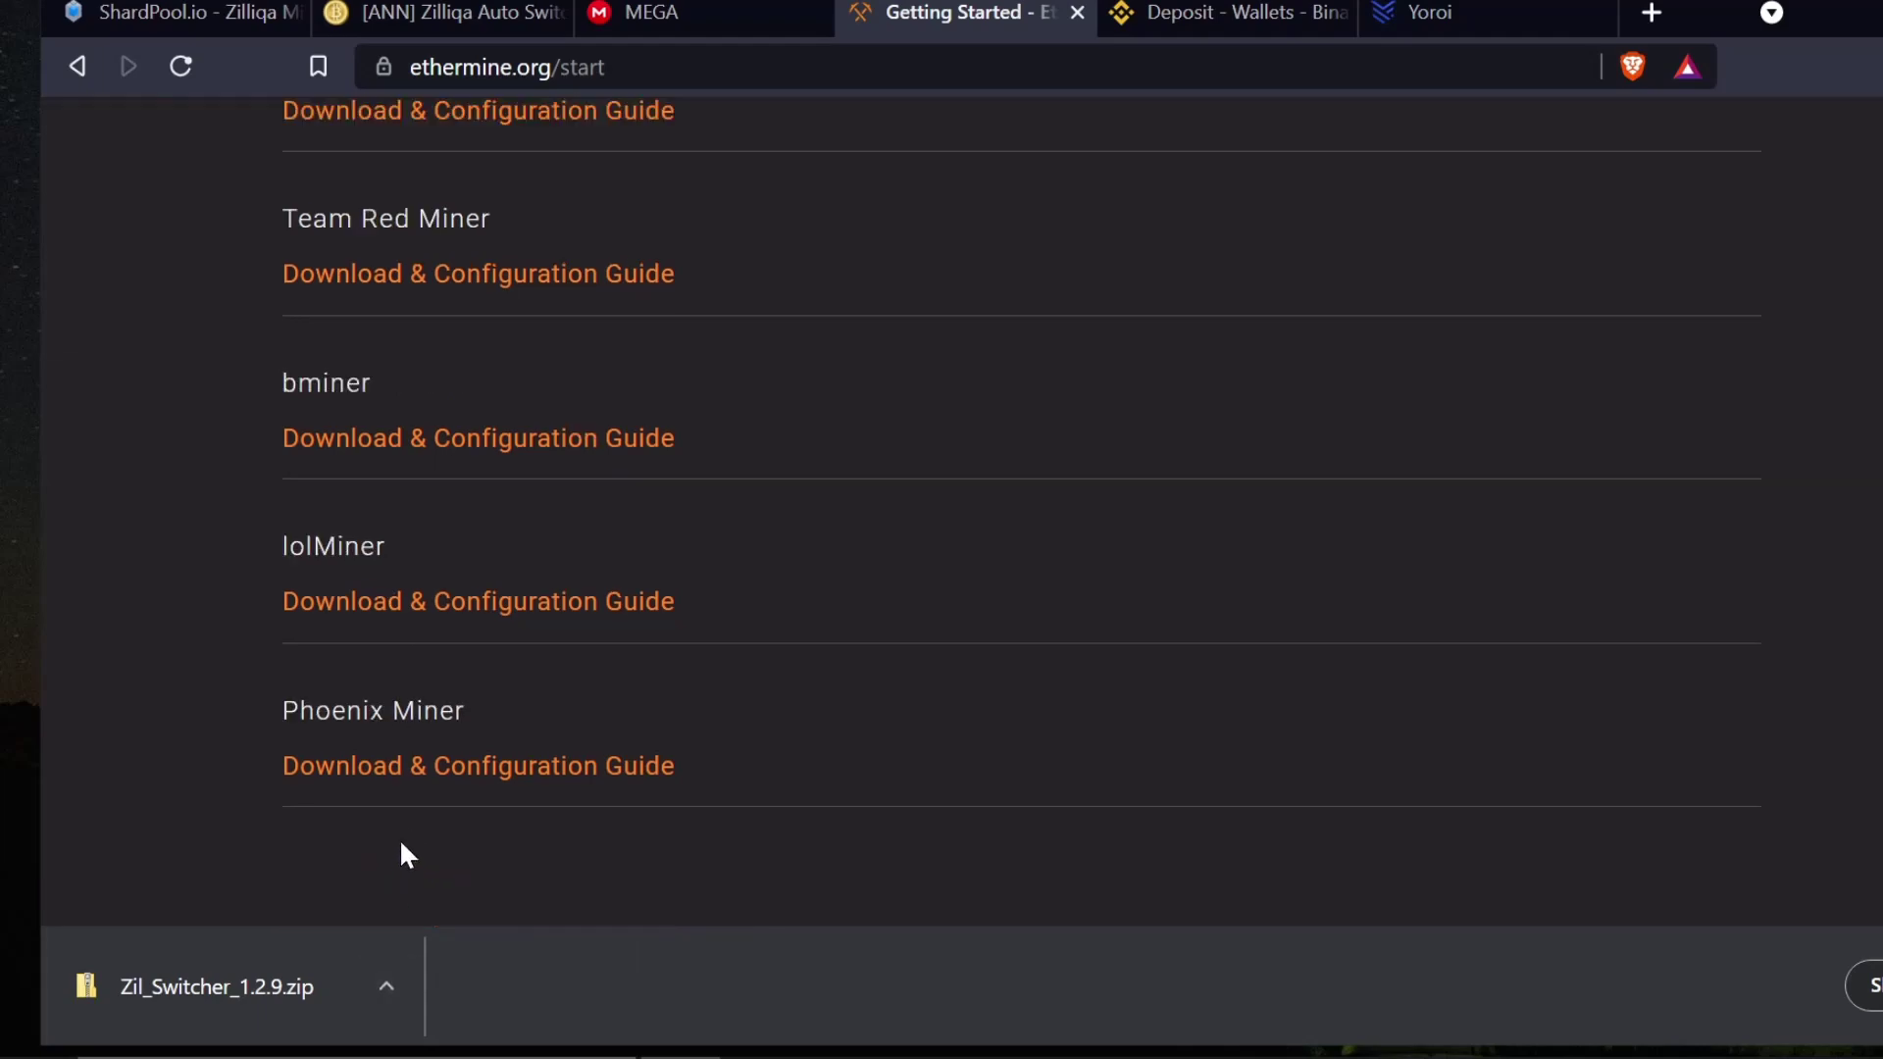
# - Open the Phoenix Miner guide and save PhoenixMiner_5.6d_Windows.zip from its Quick start link to the Desktop
pyautogui.click(427, 776)
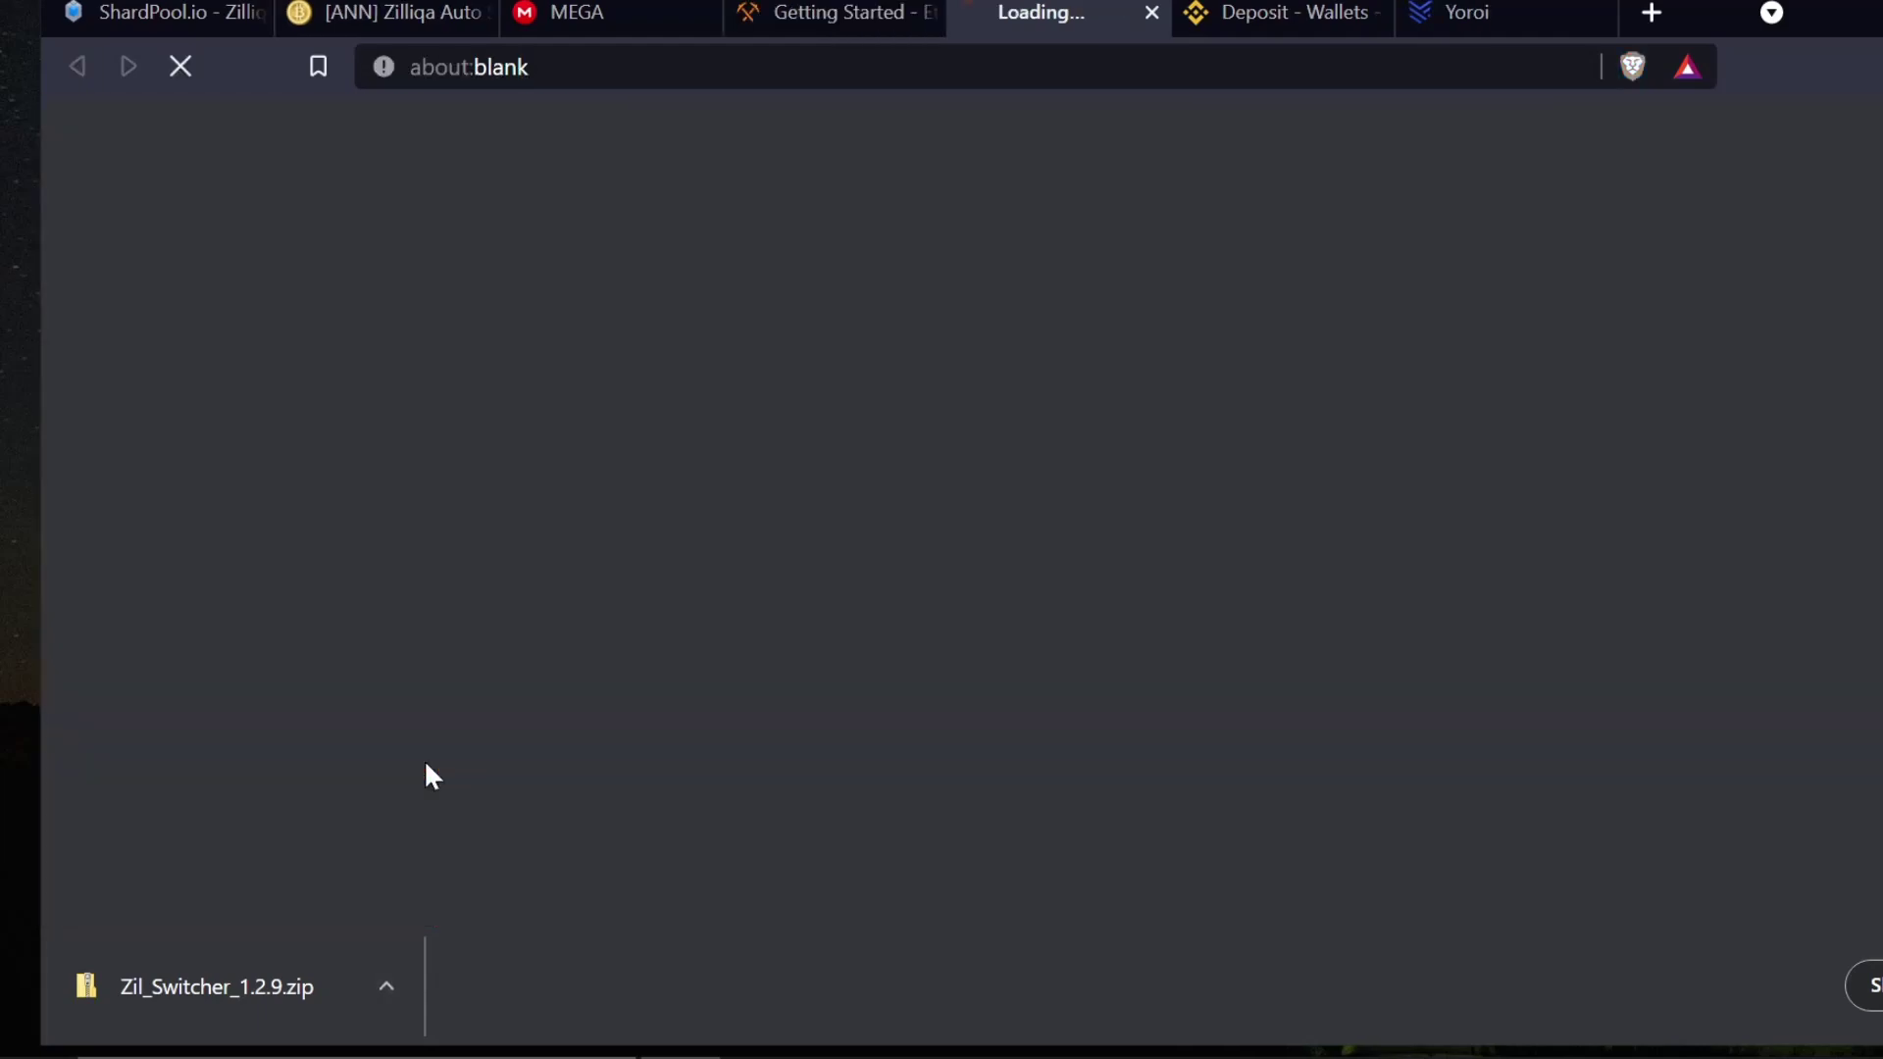
pyautogui.scroll(-2, 599, 684)
pyautogui.scroll(-20, 600, 686)
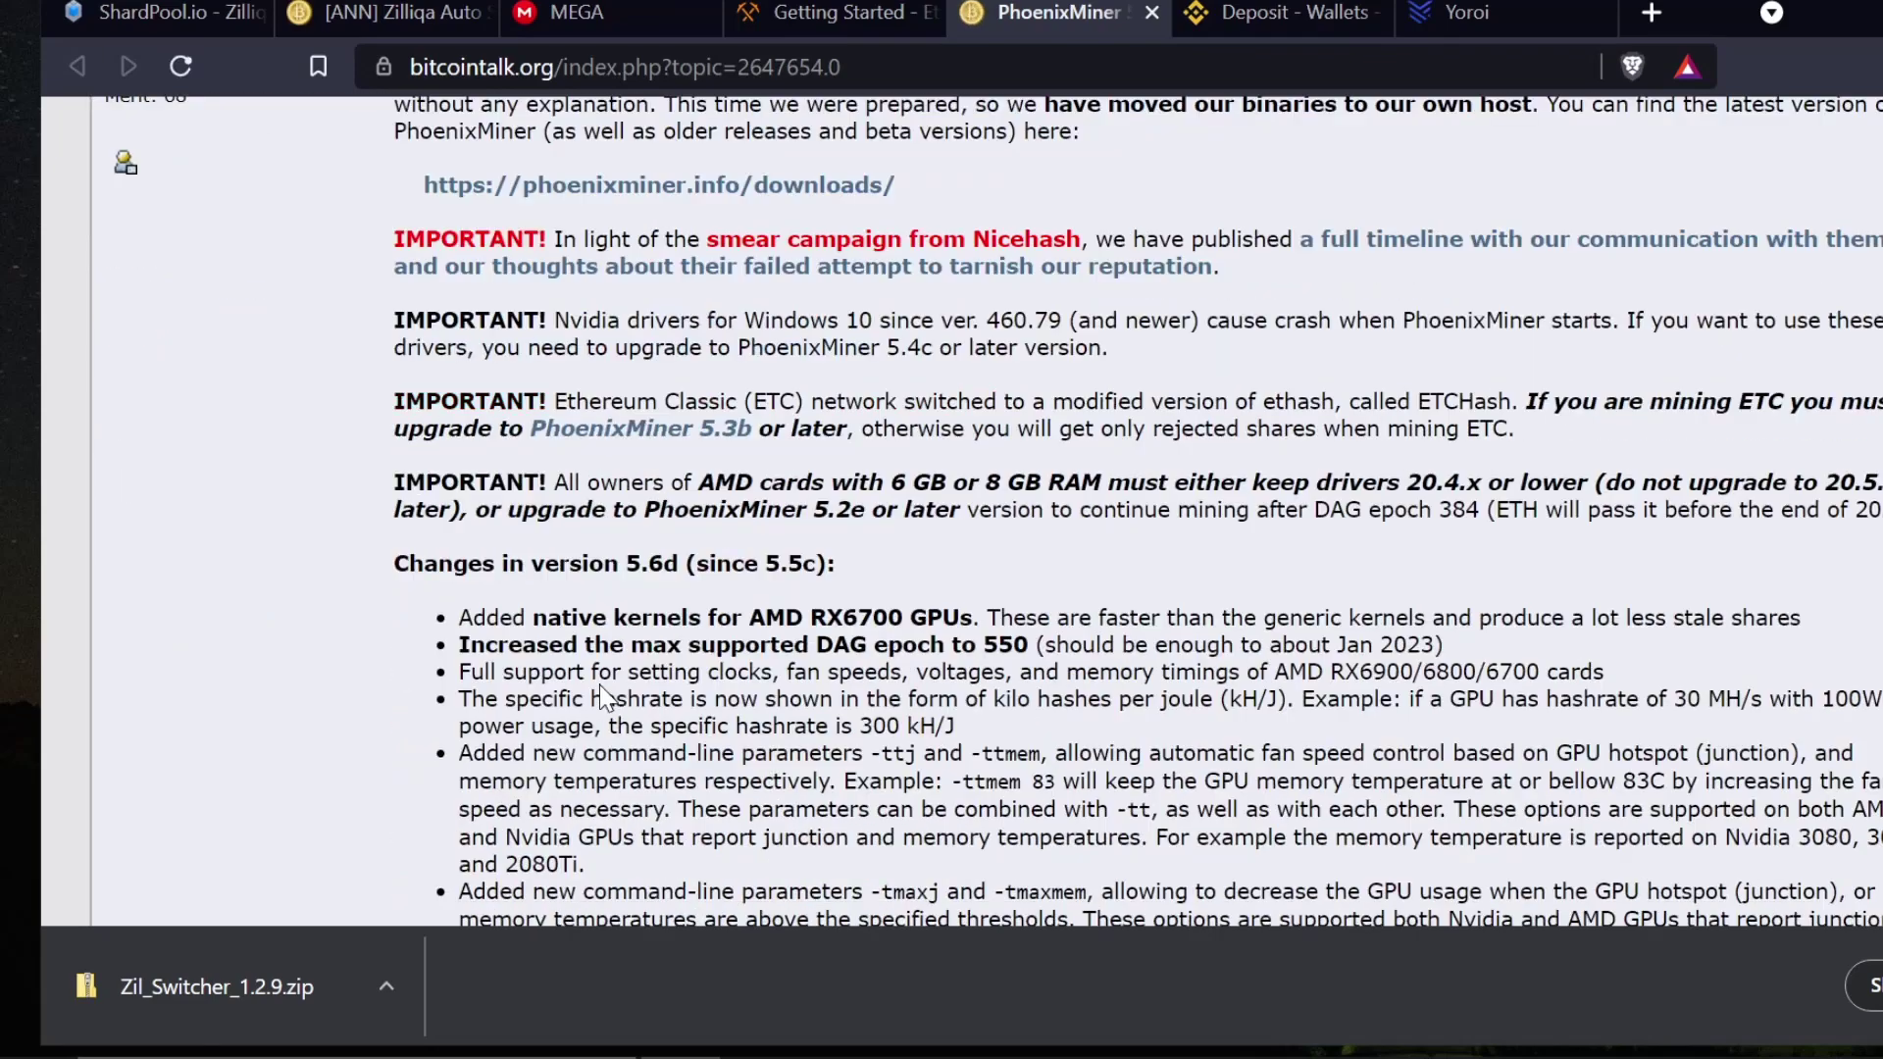
pyautogui.scroll(-12, 600, 686)
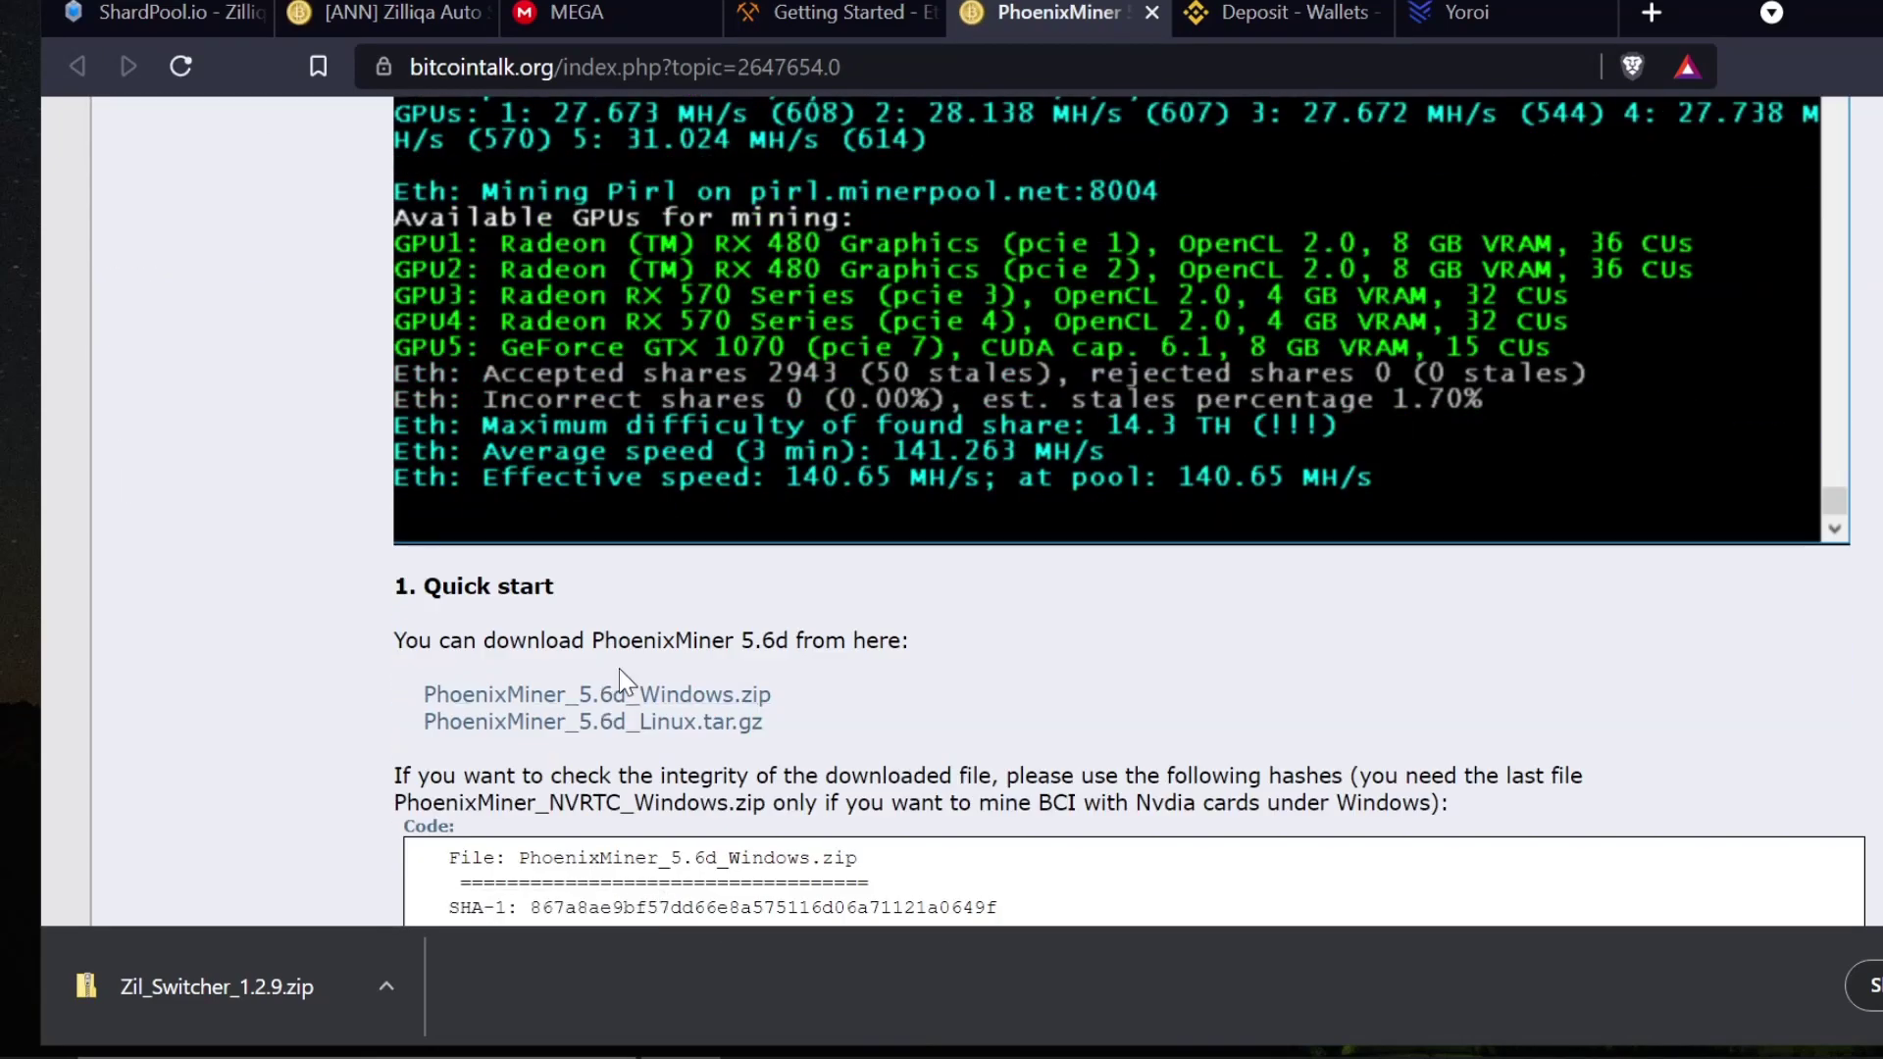
pyautogui.rightClick(620, 698)
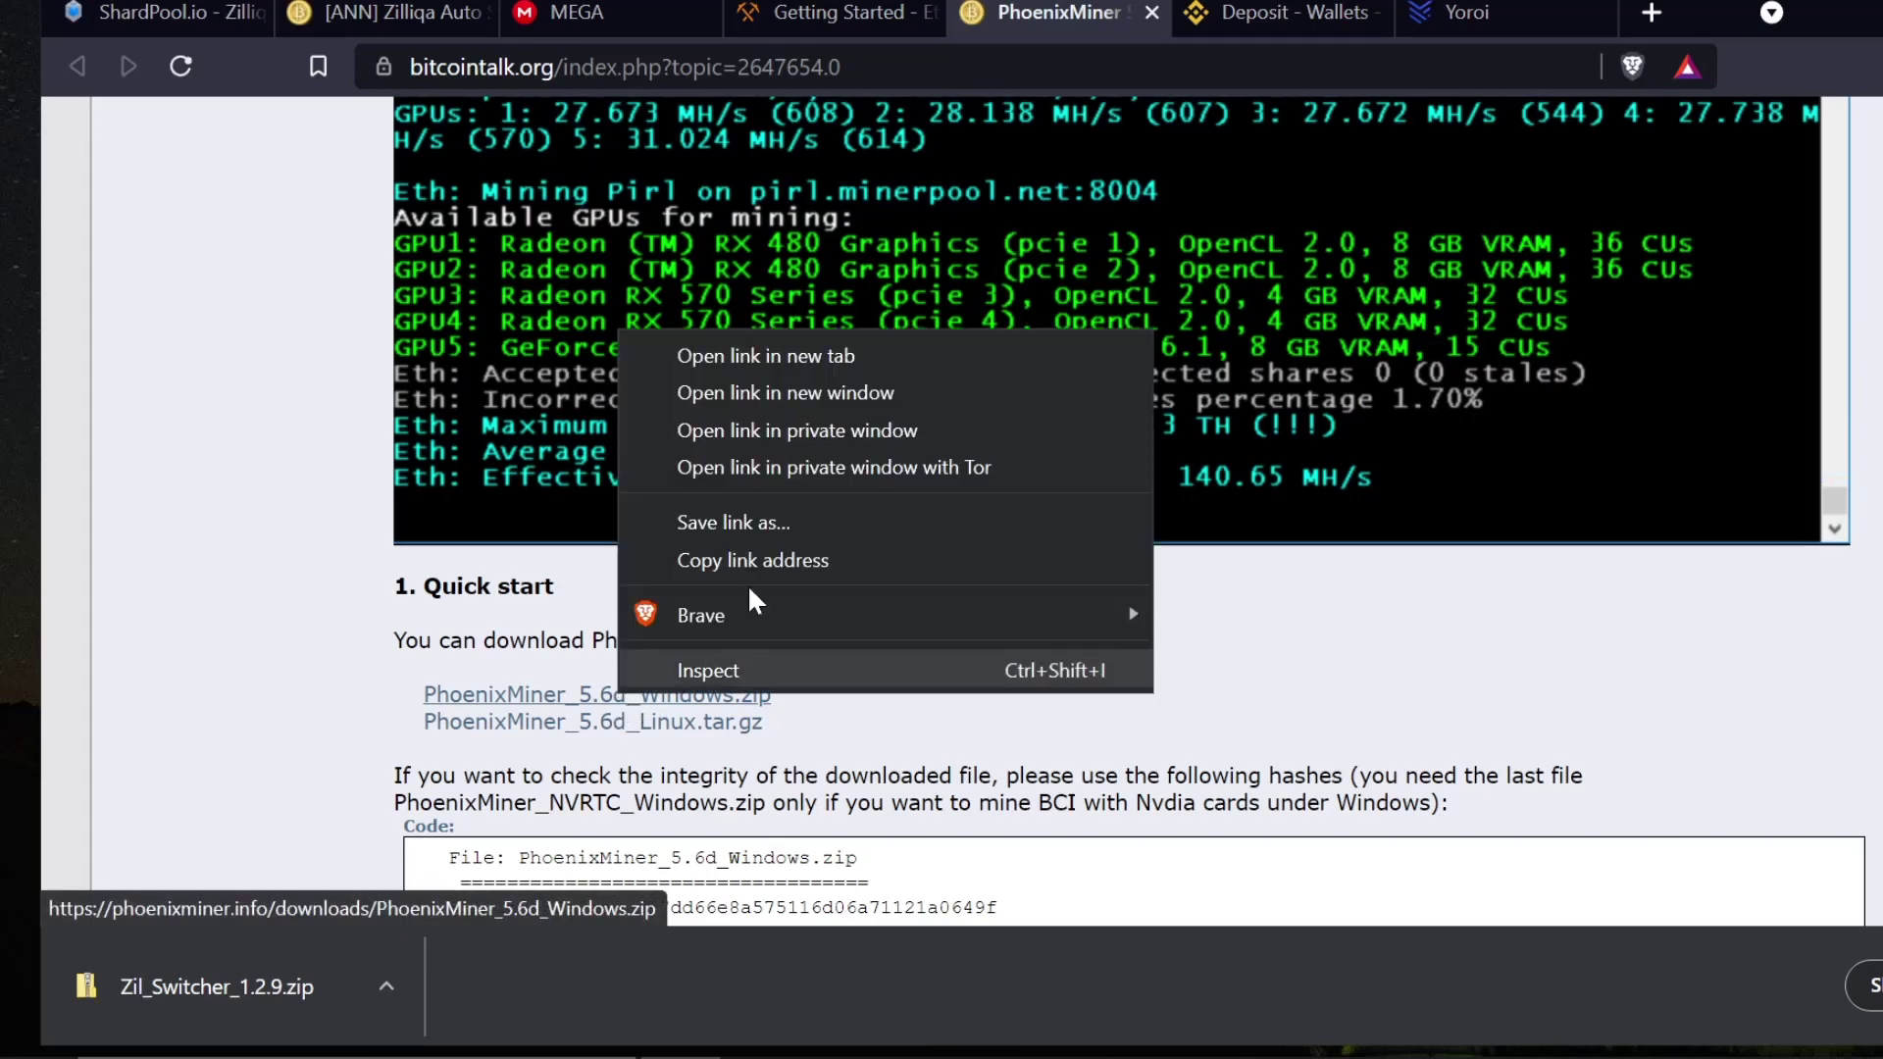
pyautogui.click(767, 357)
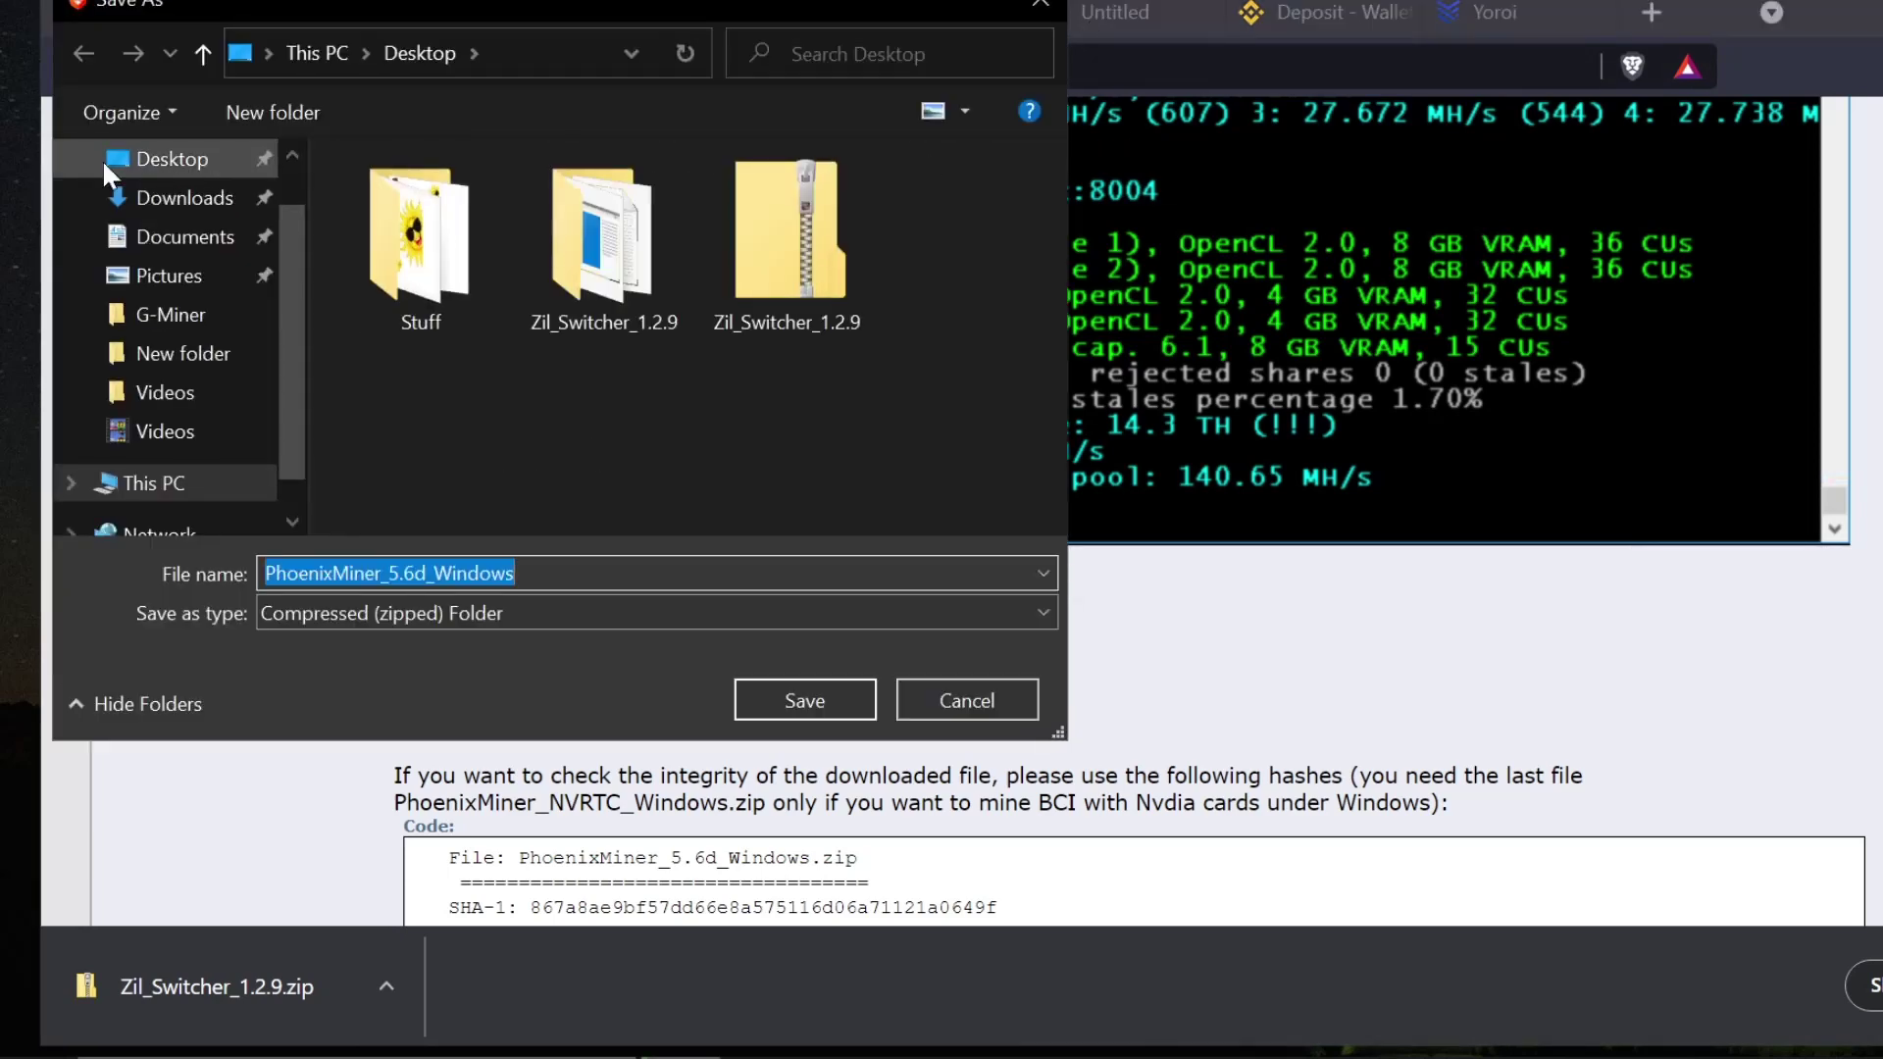
pyautogui.scroll(1, 102, 159)
pyautogui.click(168, 223)
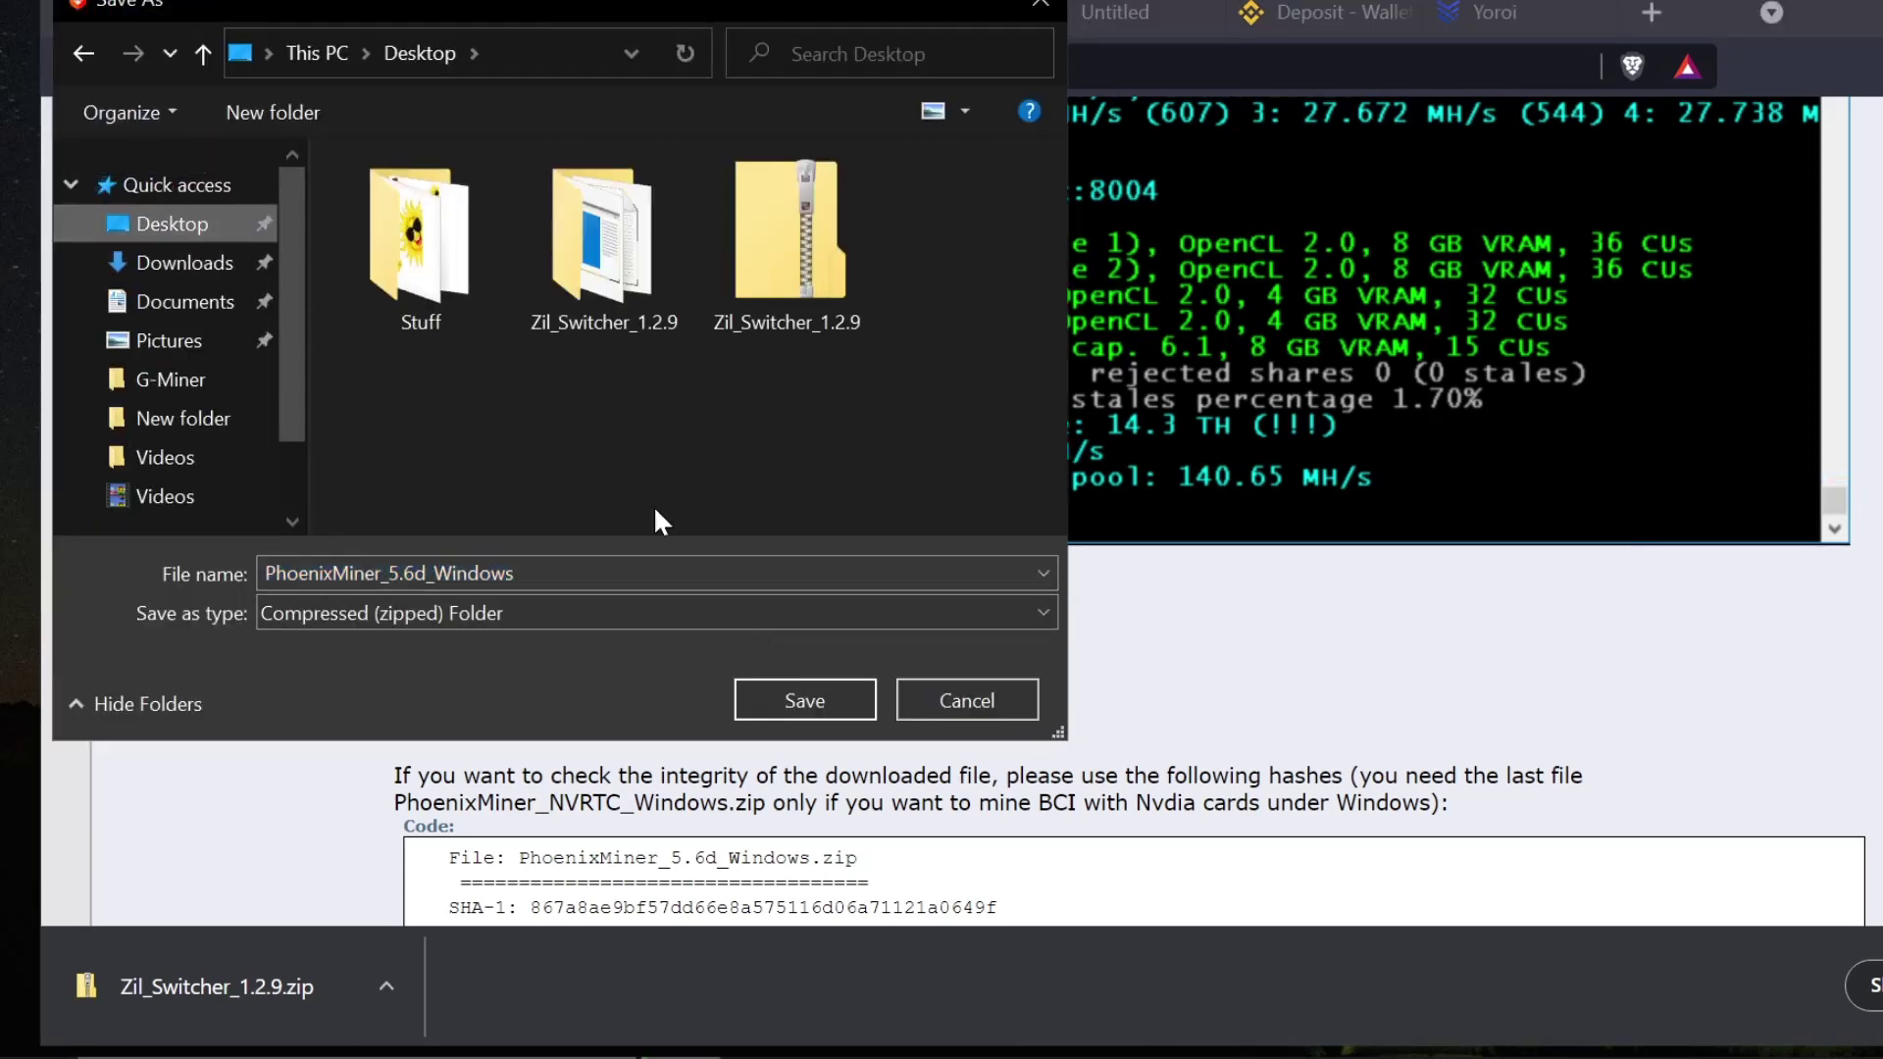
pyautogui.click(855, 703)
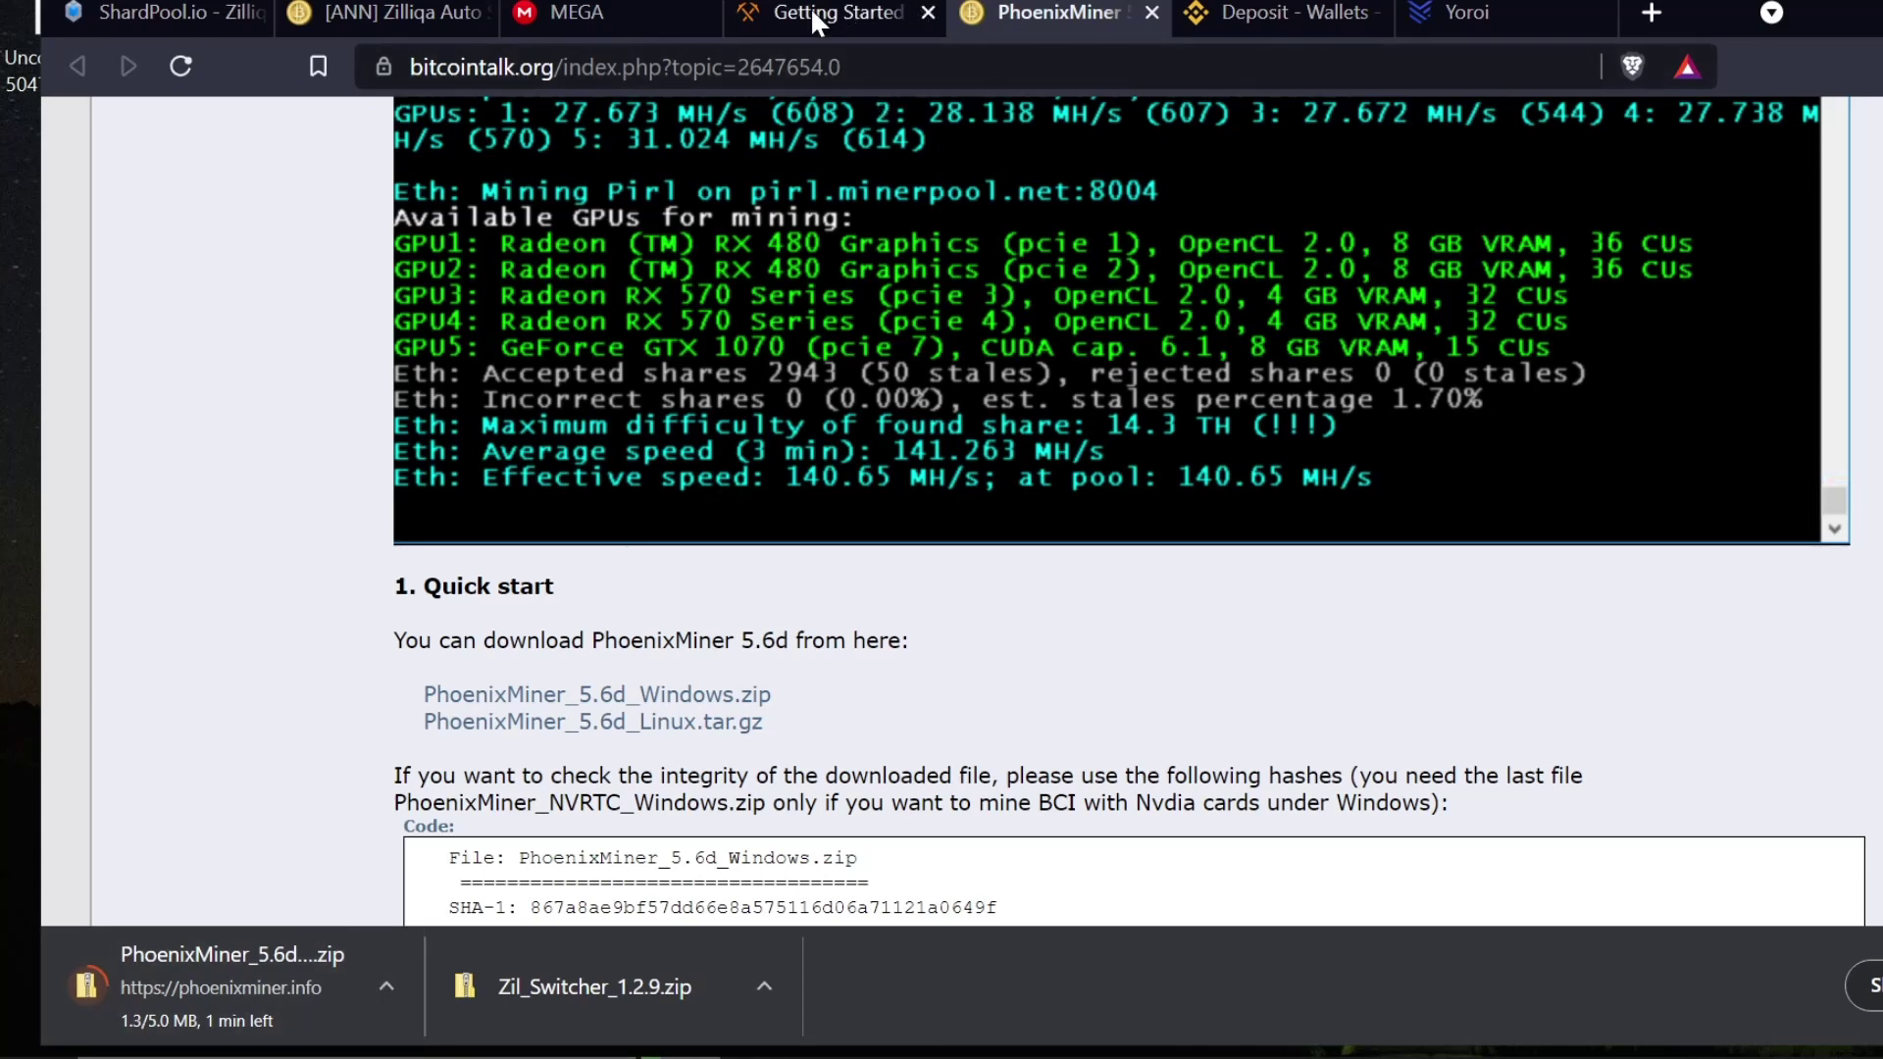
# - Close the PhoenixMiner topic tab and return to the top of the Ethermine guide
pyautogui.click(1151, 11)
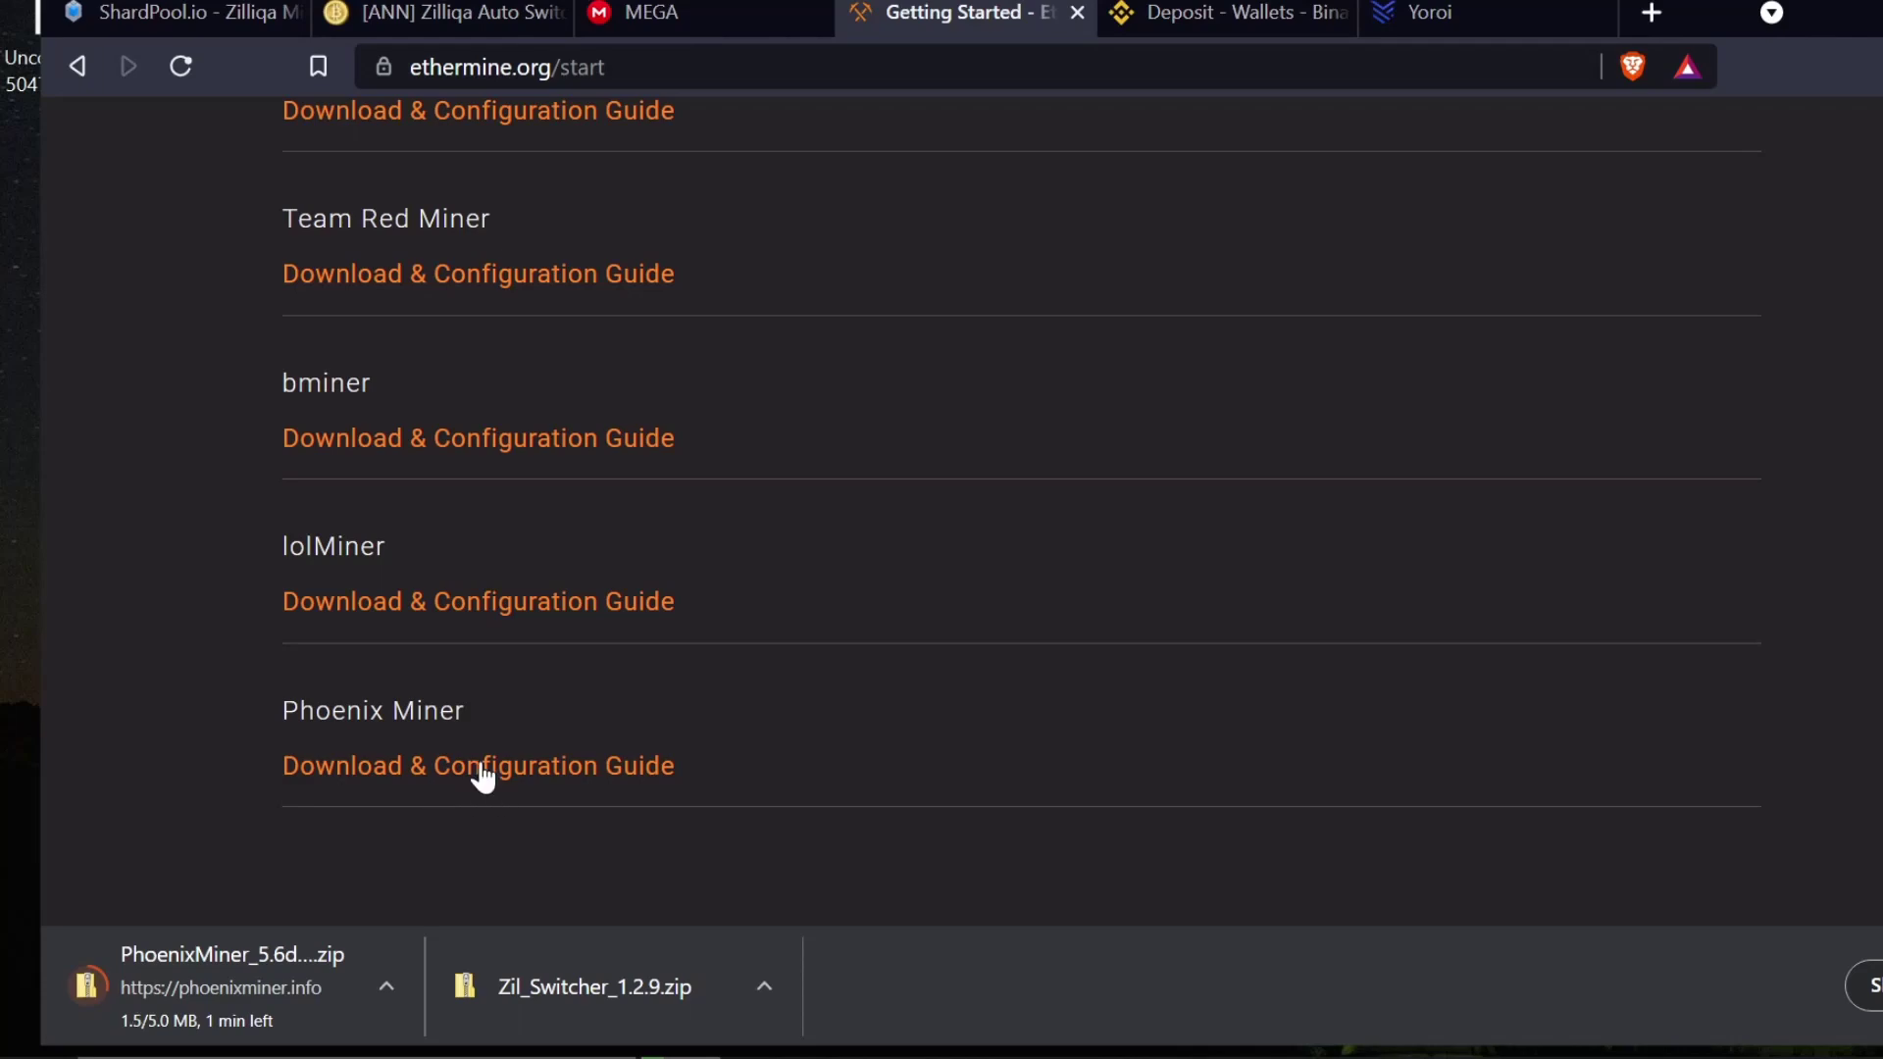
pyautogui.moveTo(282, 710); pyautogui.dragTo(485, 704)
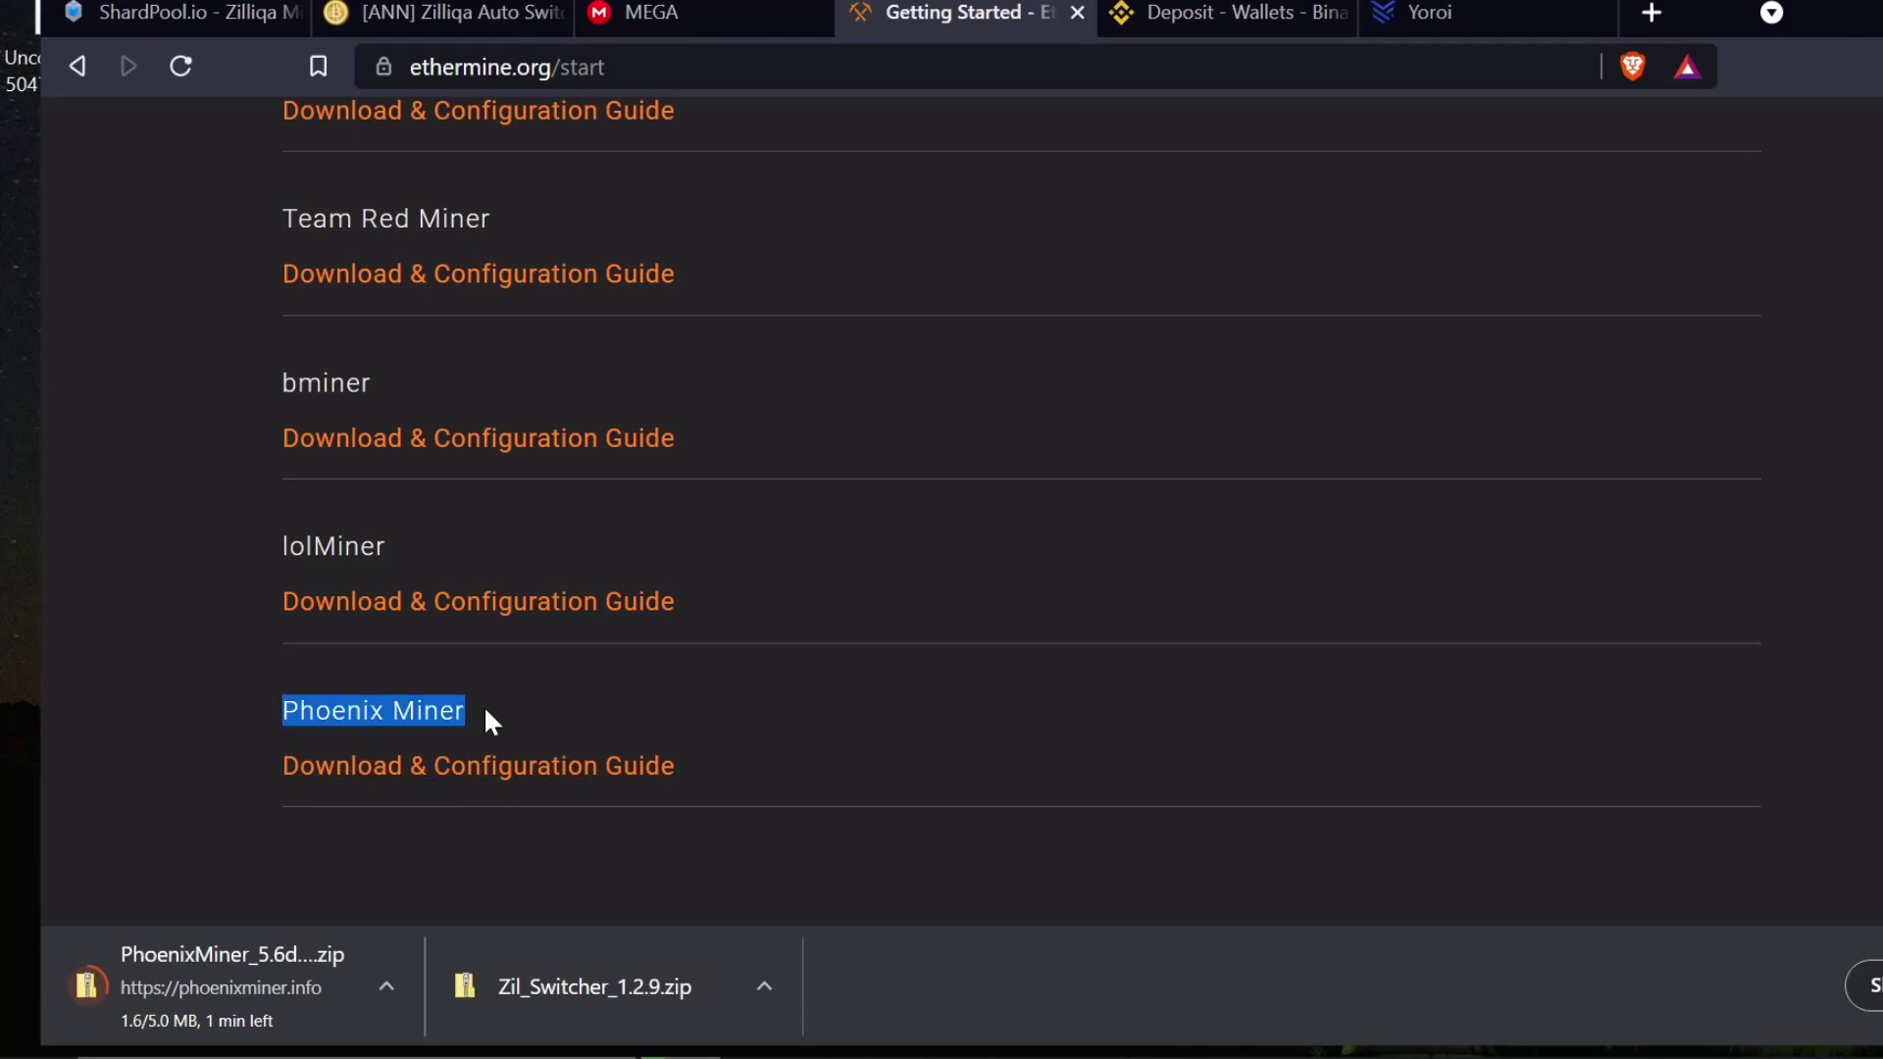
pyautogui.click(484, 704)
pyautogui.moveTo(266, 373); pyautogui.dragTo(371, 383)
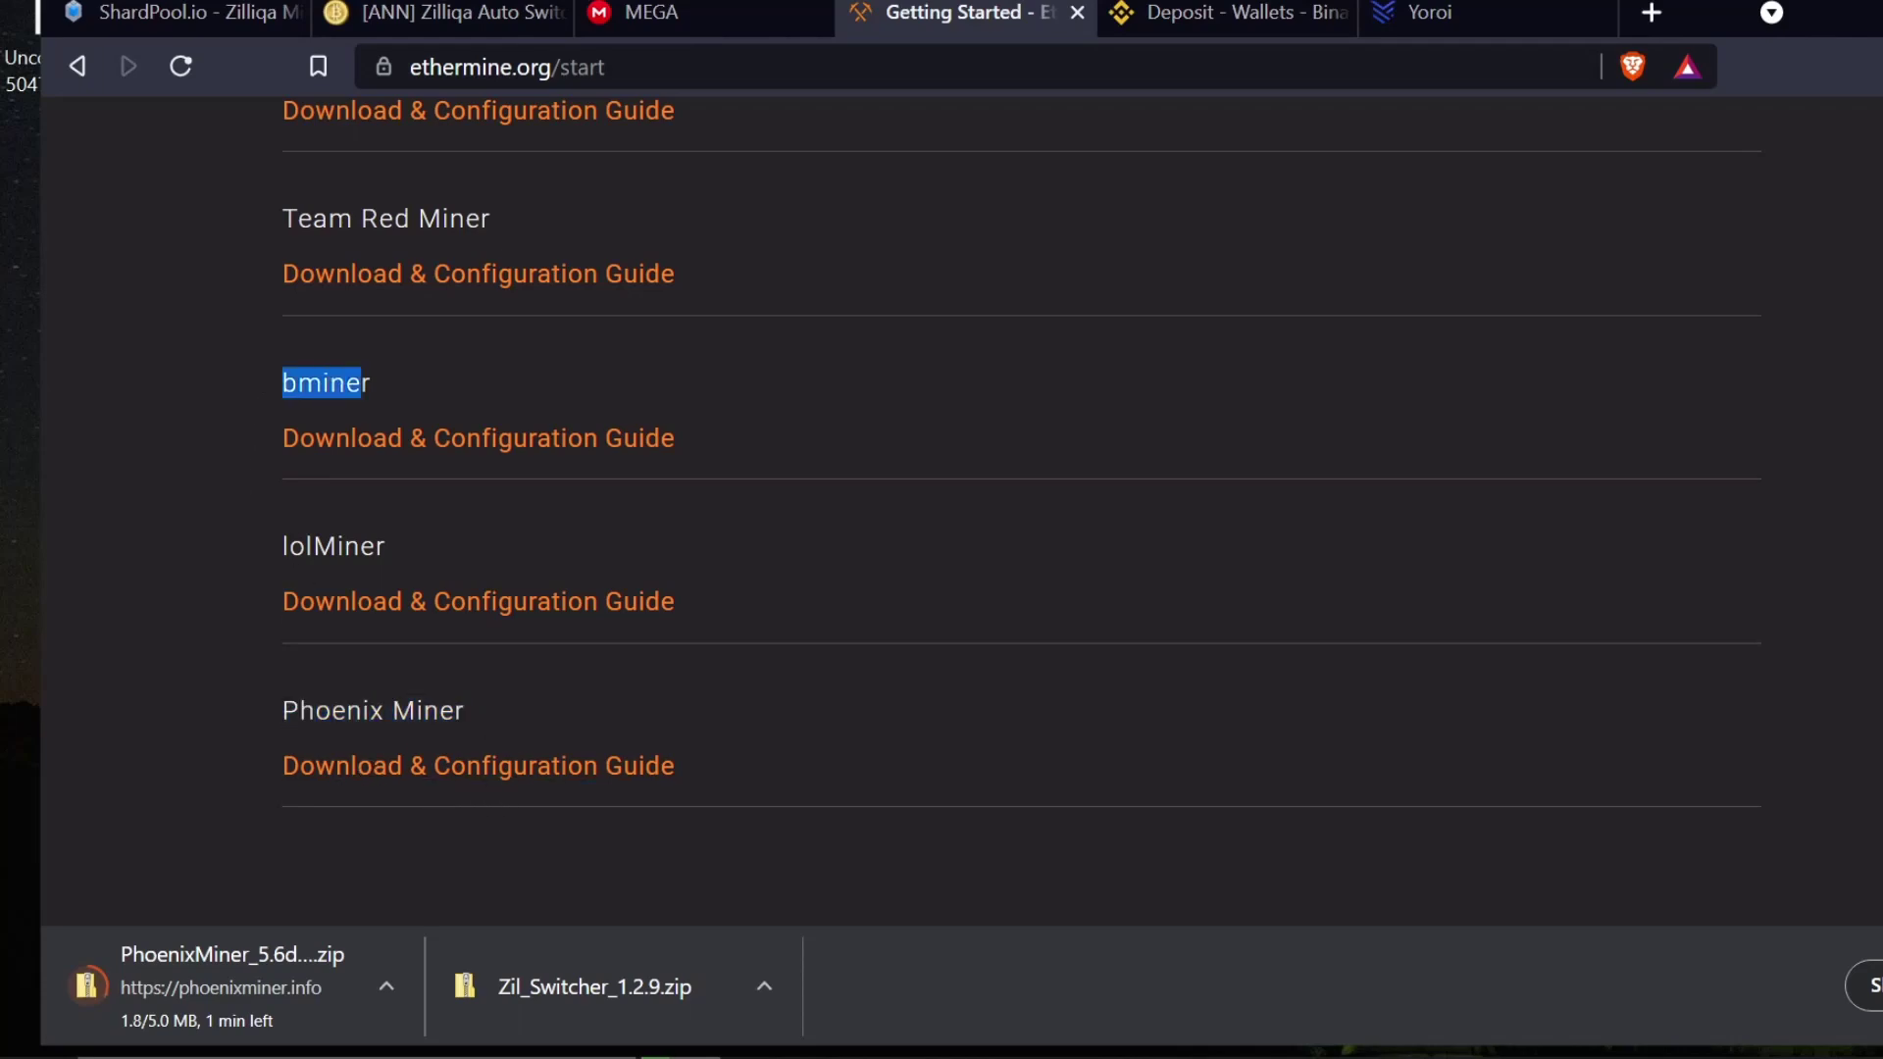
pyautogui.click(412, 392)
pyautogui.scroll(7, 684, 439)
pyautogui.scroll(7, 685, 455)
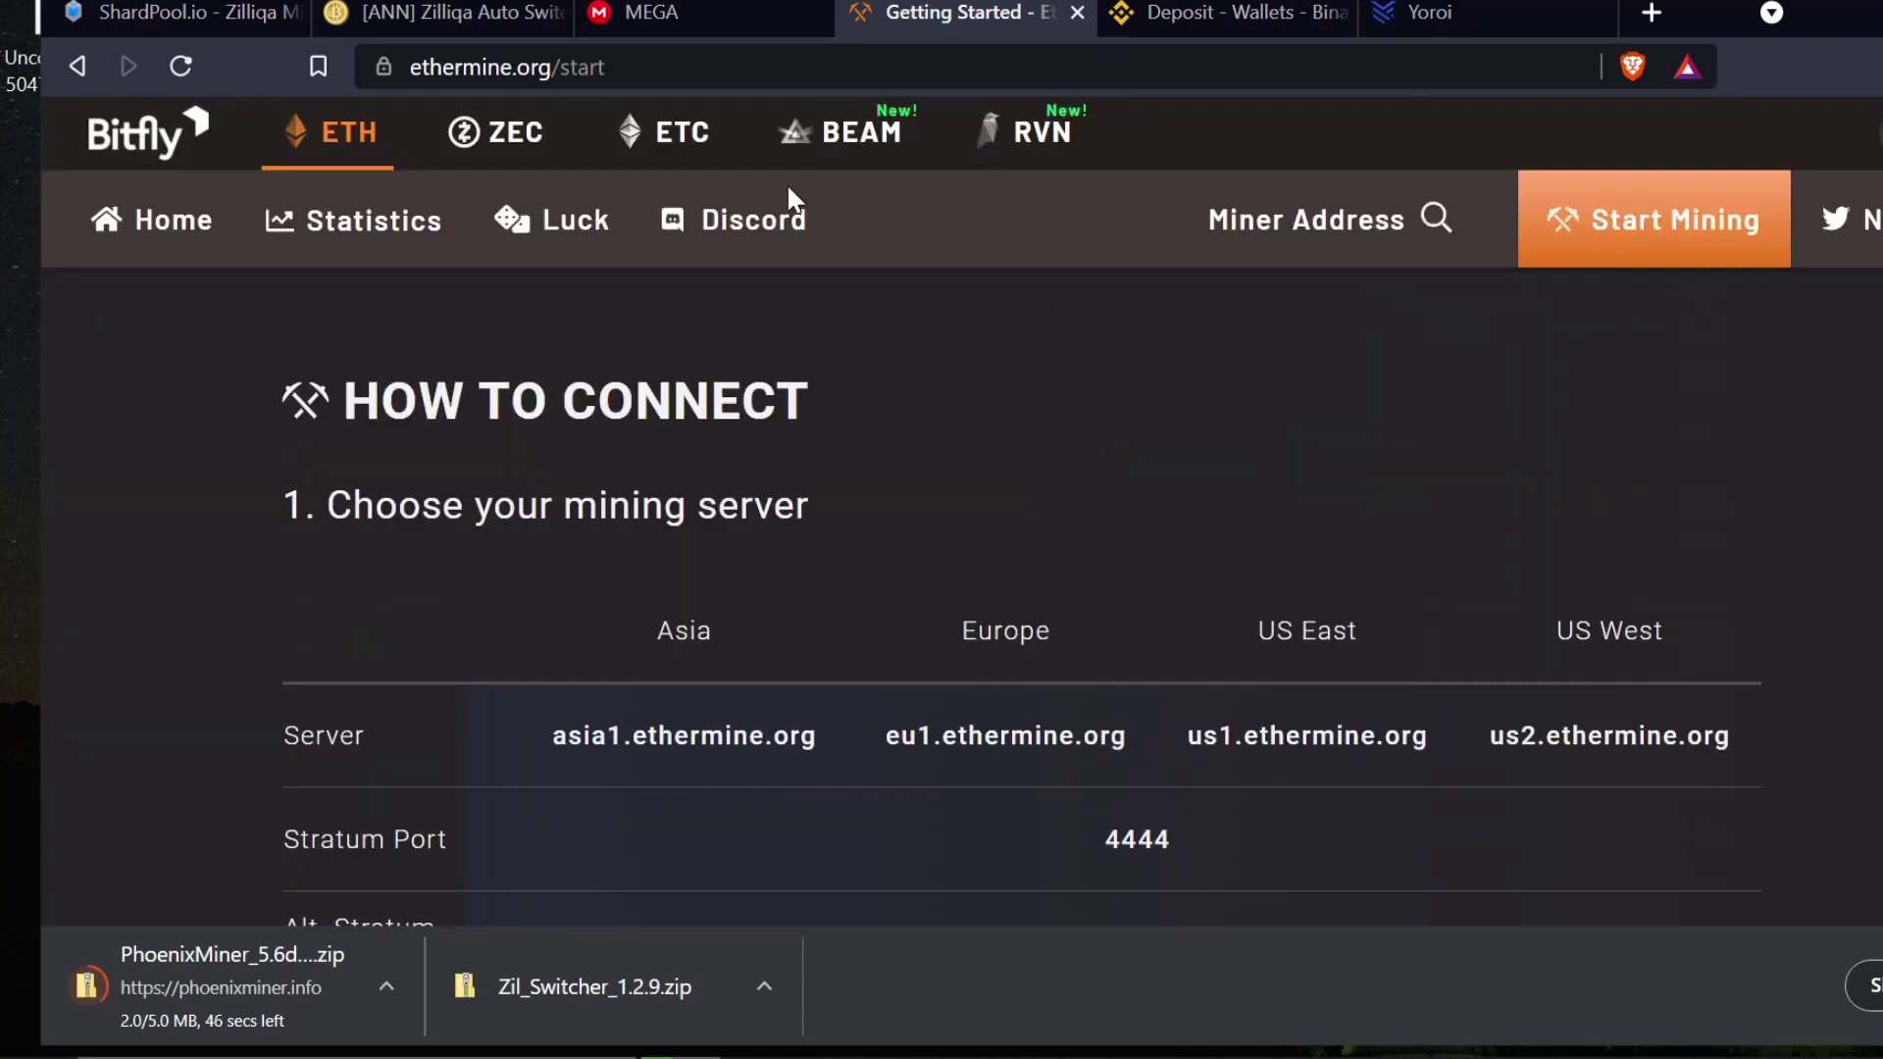
# - Open Flypool's Ravencoin getting-started page and scroll to the Windows NVIDIA miner list
pyautogui.click(1022, 136)
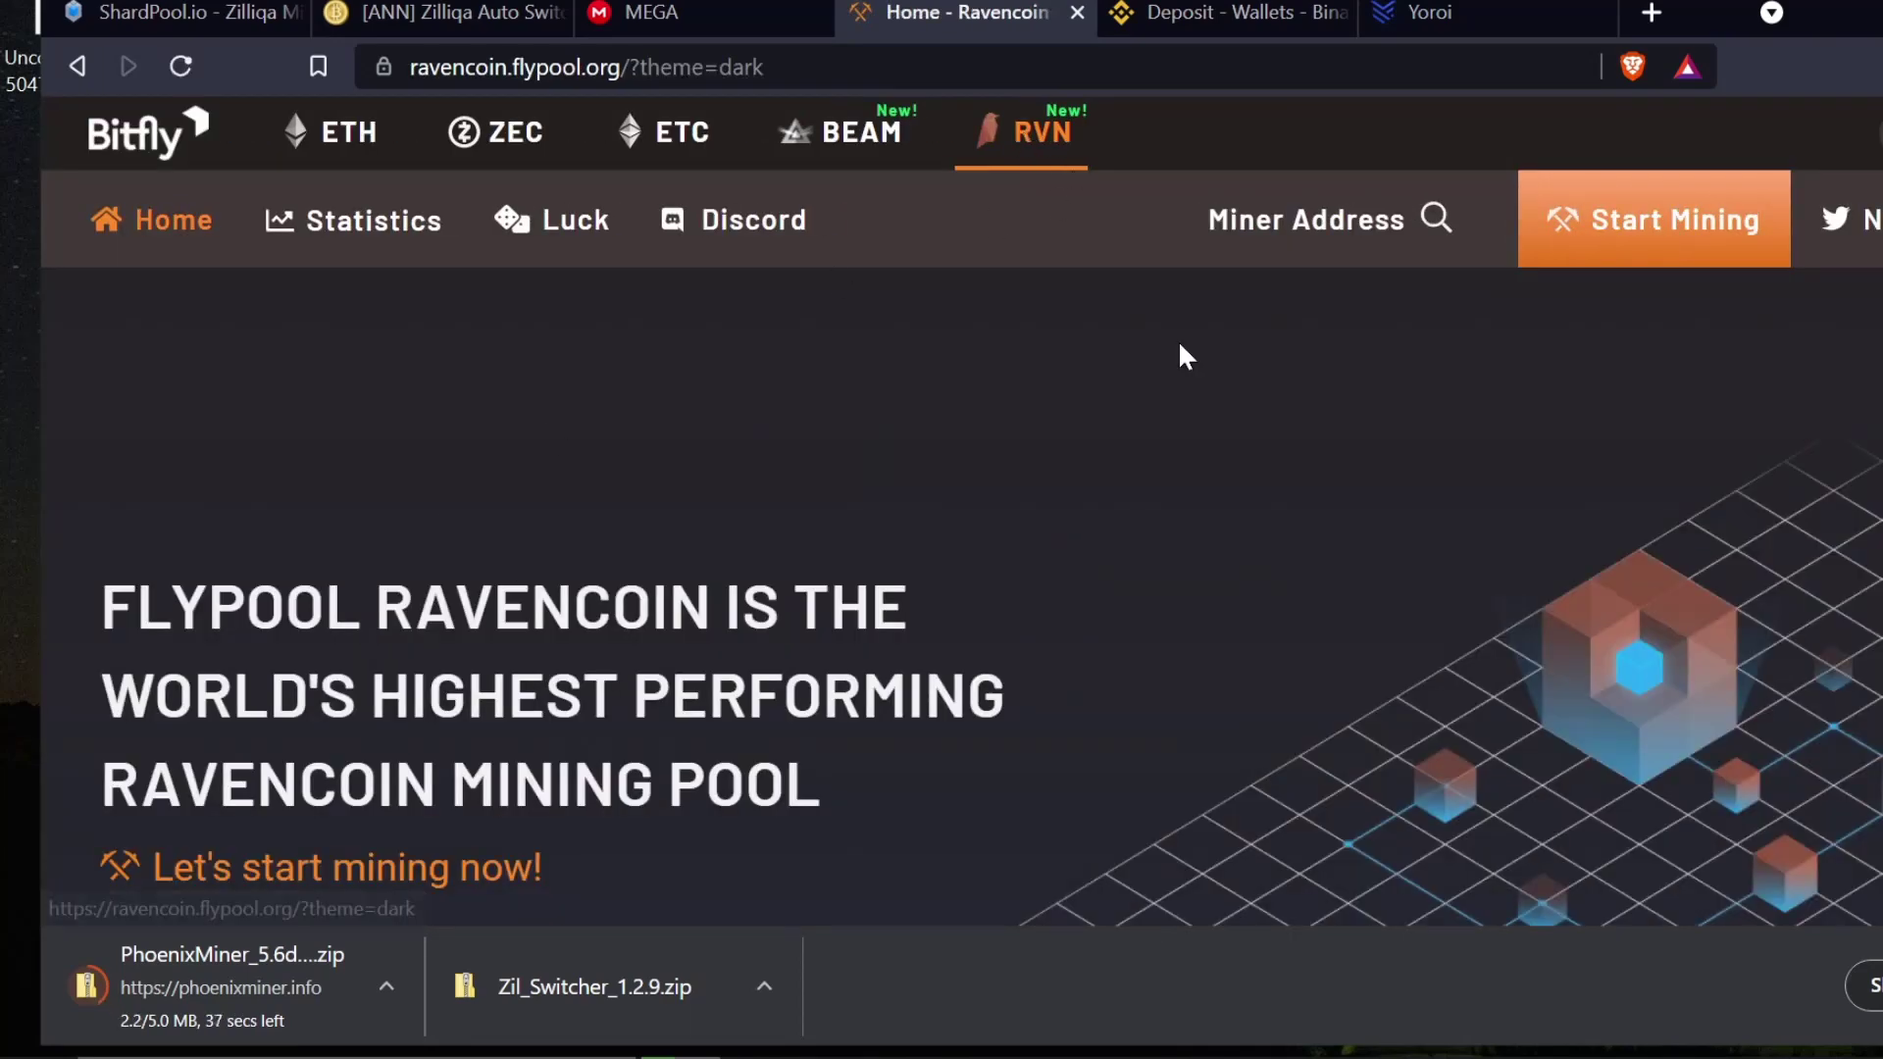
pyautogui.click(1627, 244)
pyautogui.scroll(-8, 642, 524)
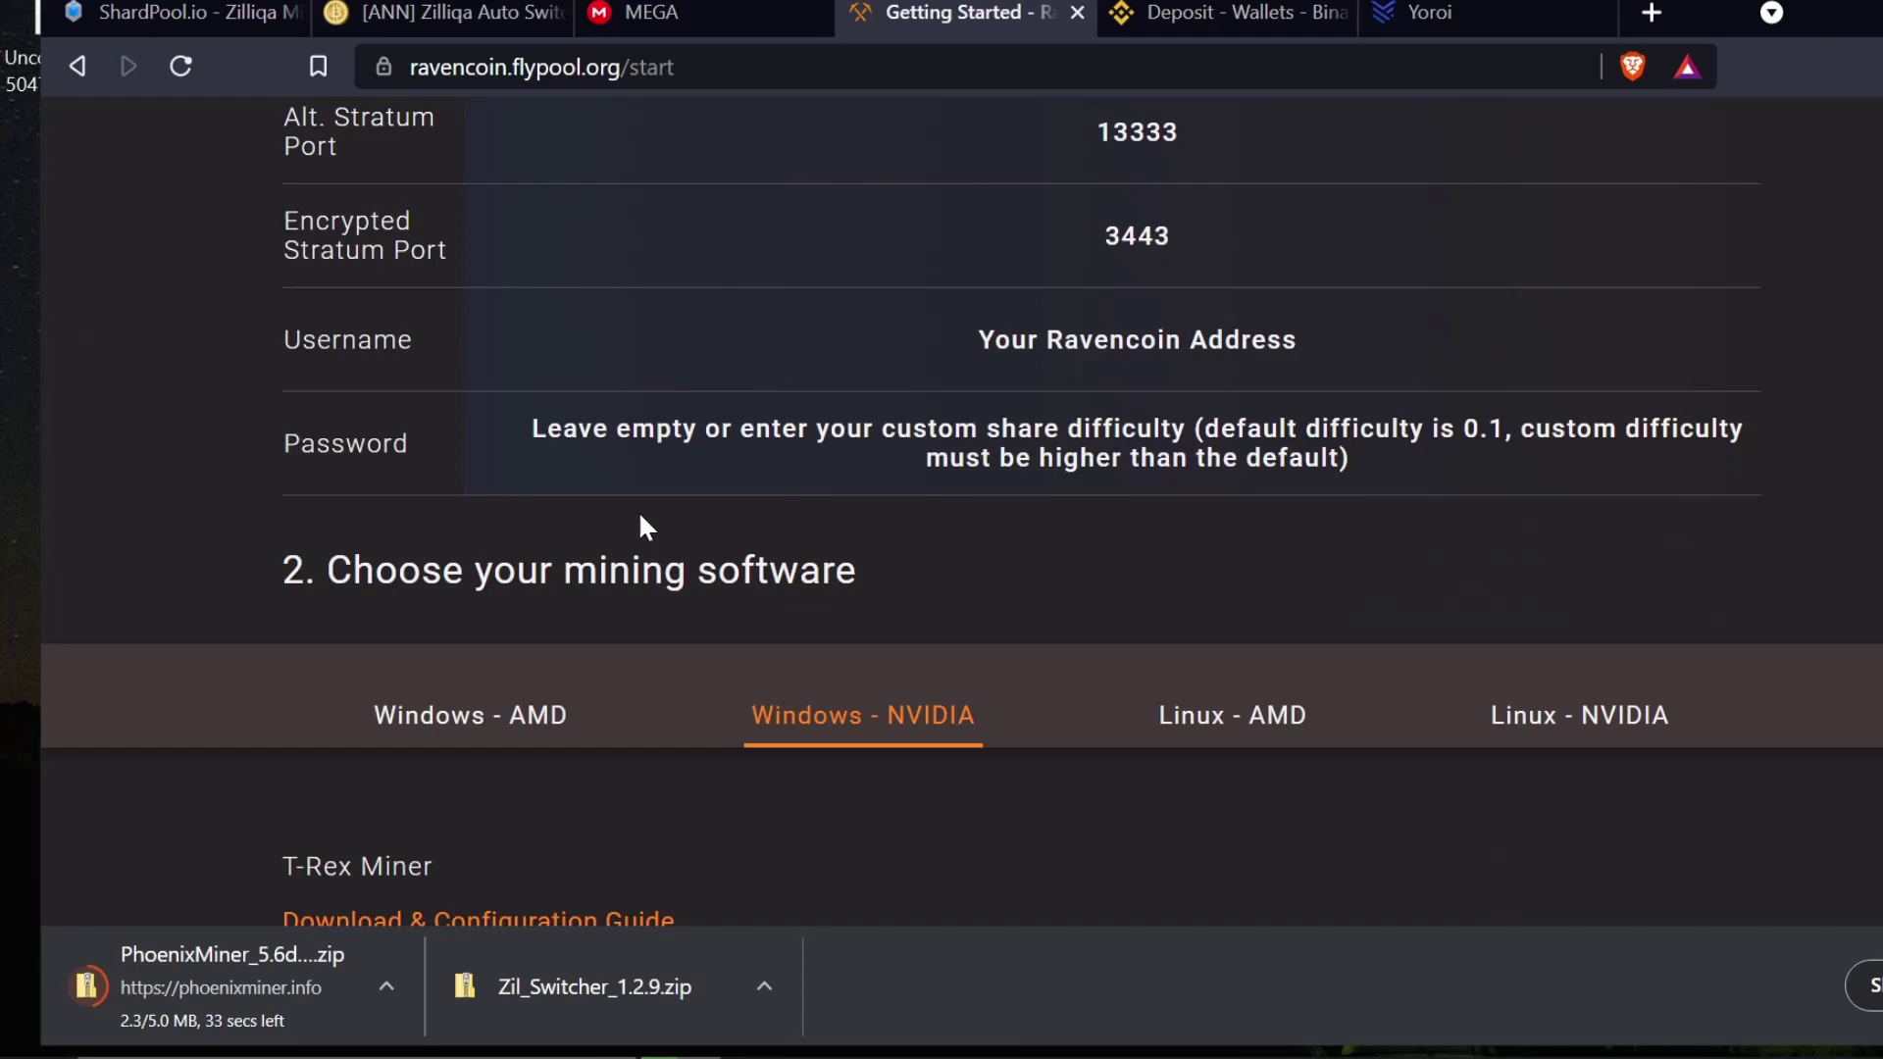
pyautogui.scroll(-7, 618, 518)
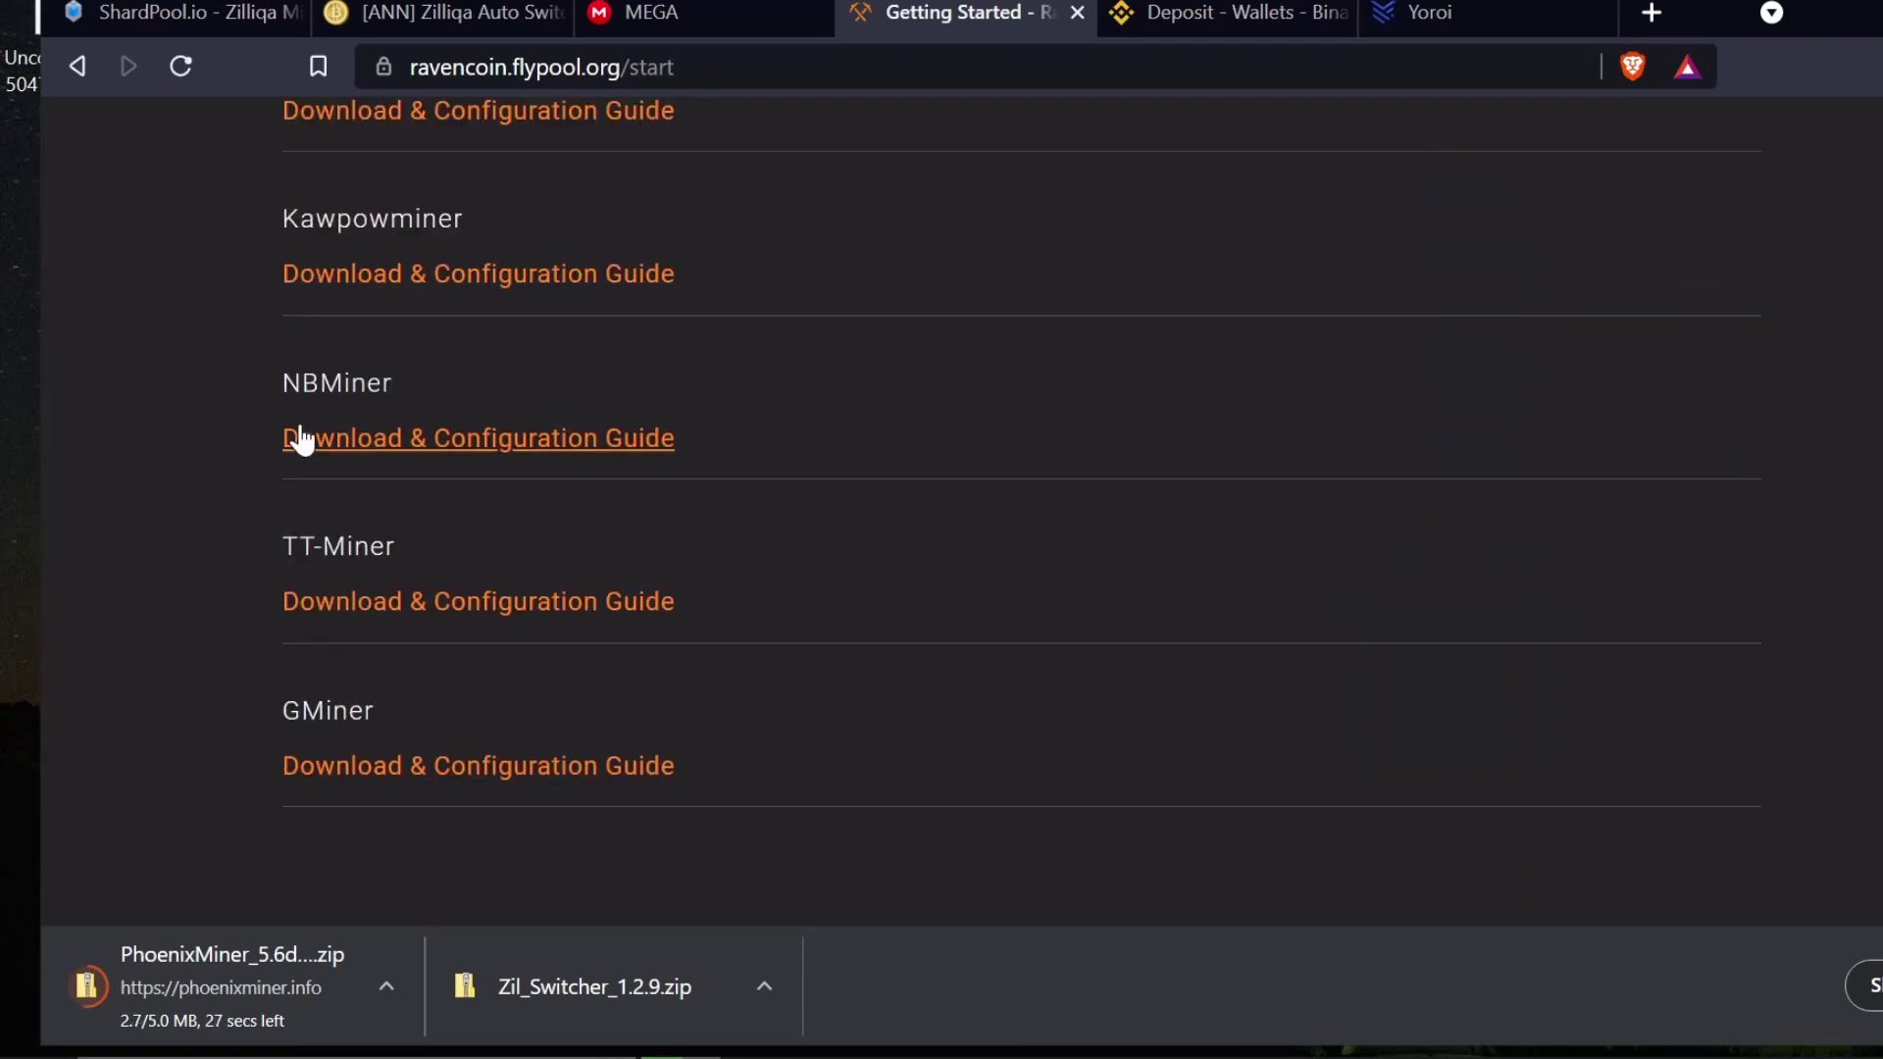
pyautogui.scroll(1, 294, 435)
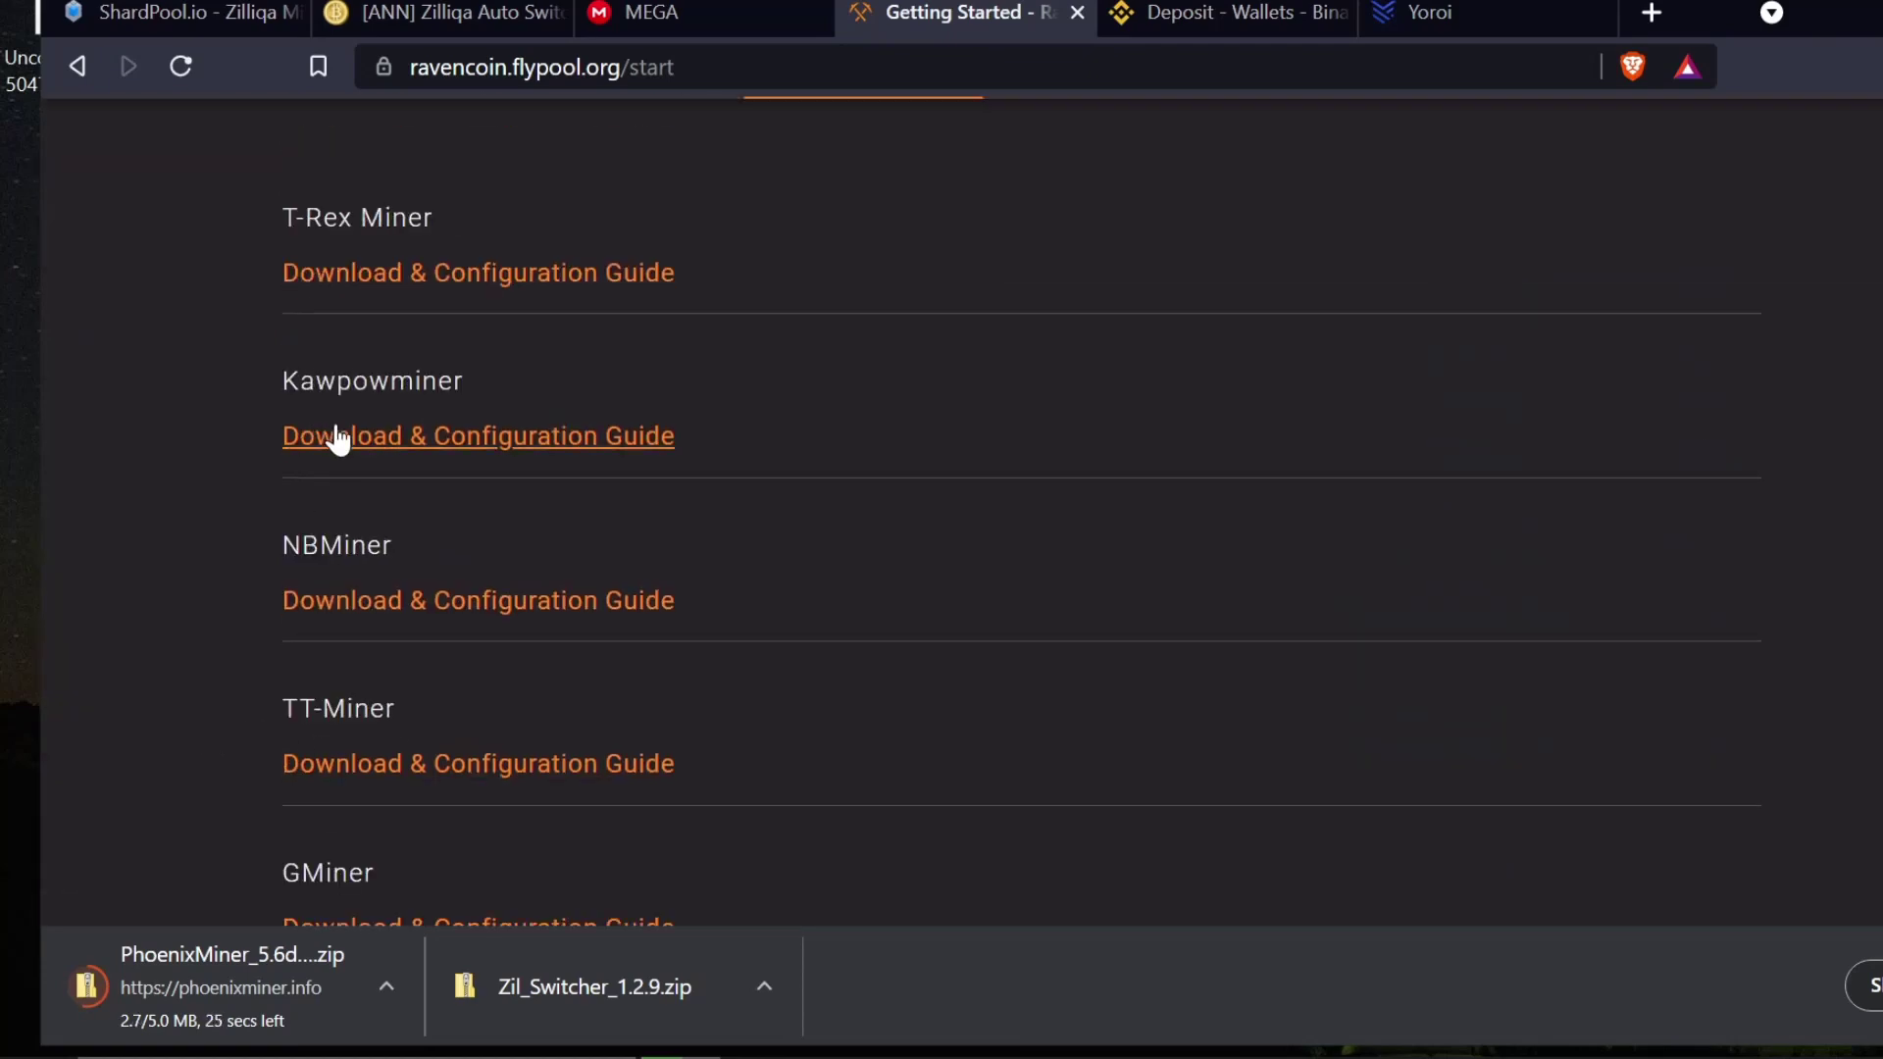
# - Download NBMiner_37.6_Win.zip from the NBMiner v37.6 GitHub release assets to the Desktop
pyautogui.click(392, 602)
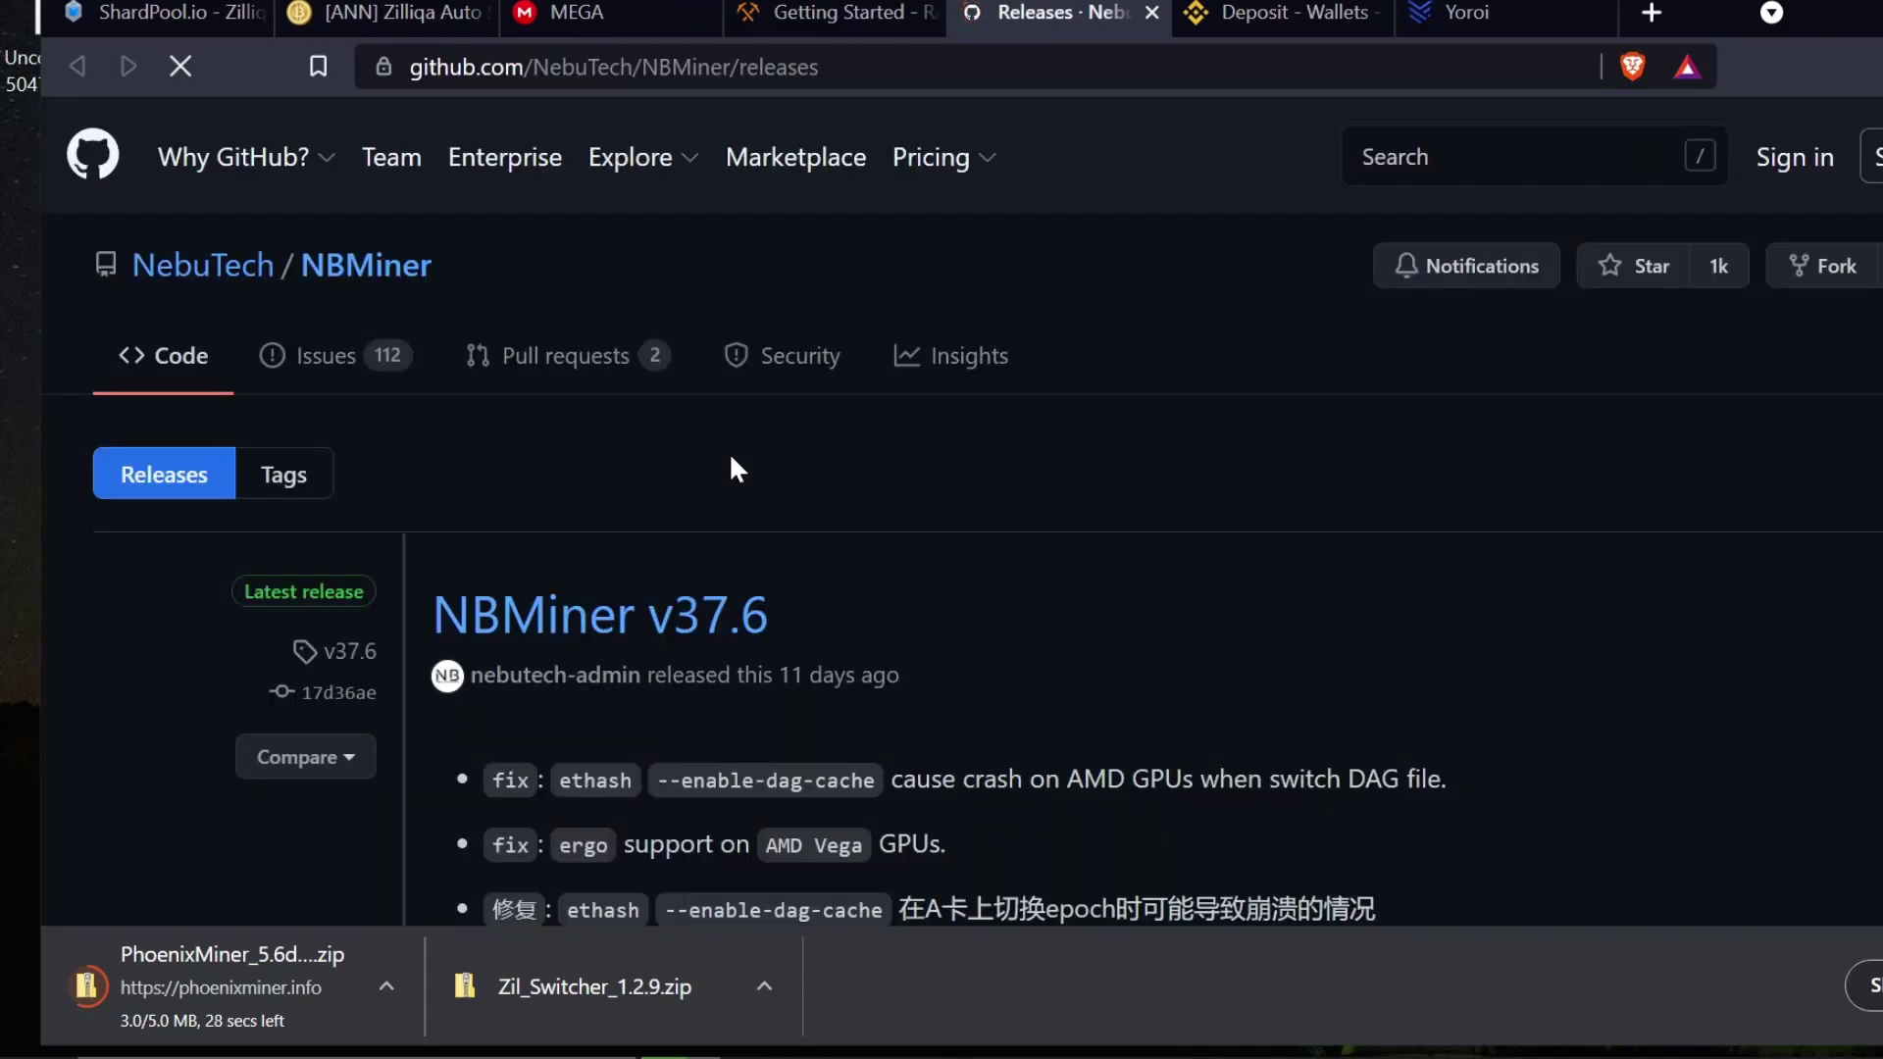
pyautogui.scroll(-1, 848, 524)
pyautogui.scroll(-4, 888, 533)
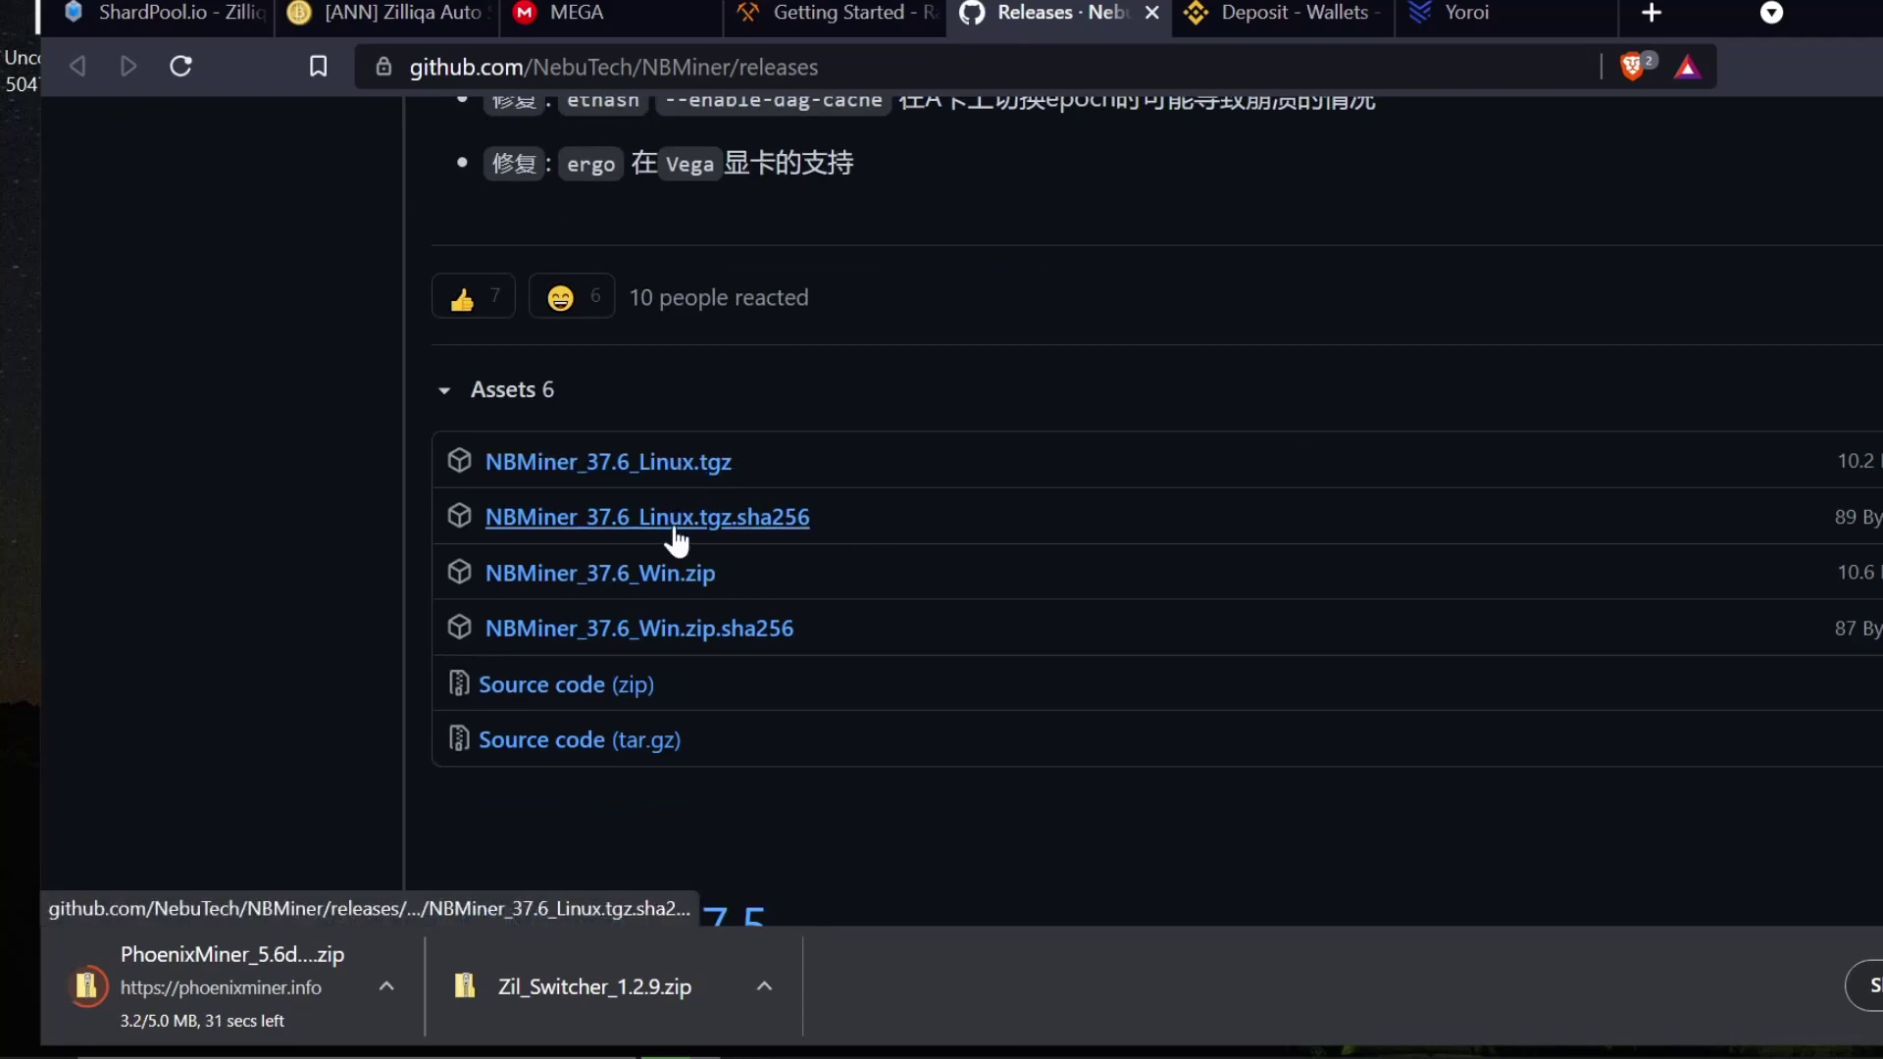
pyautogui.click(643, 580)
pyautogui.click(206, 181)
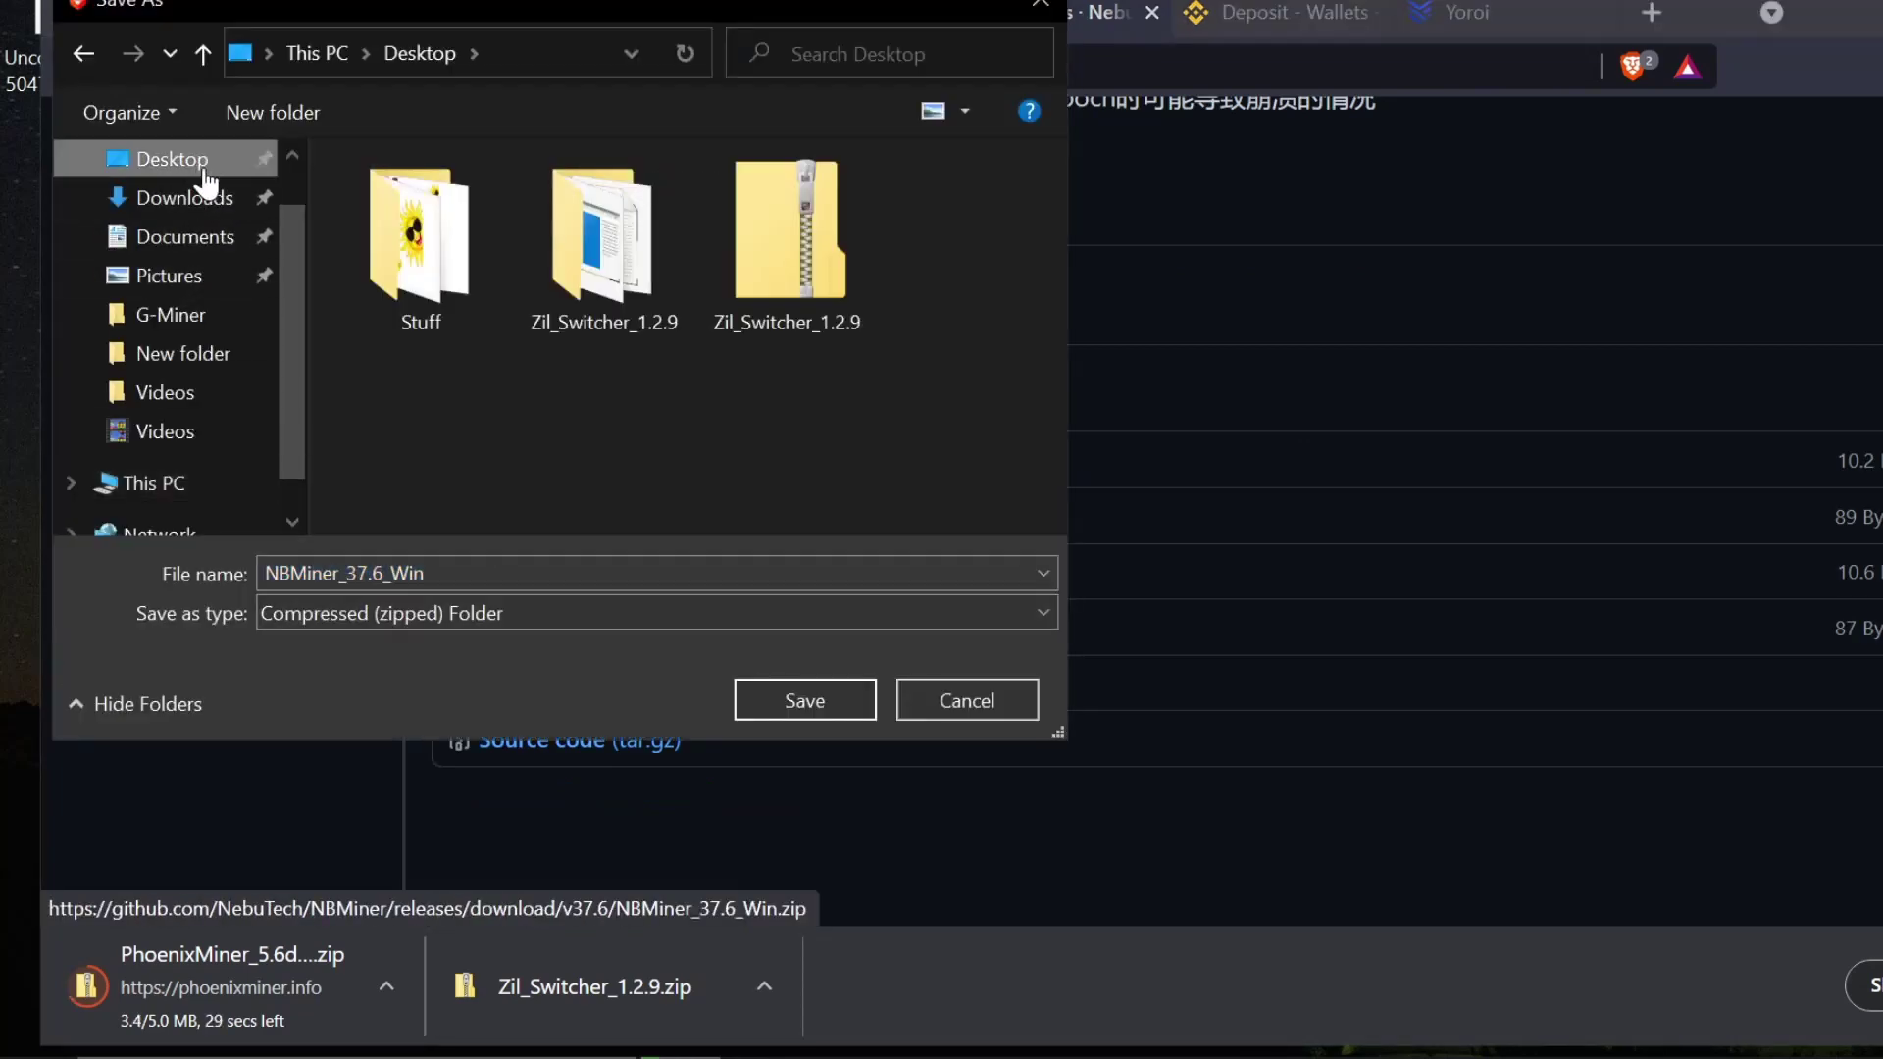
pyautogui.click(794, 706)
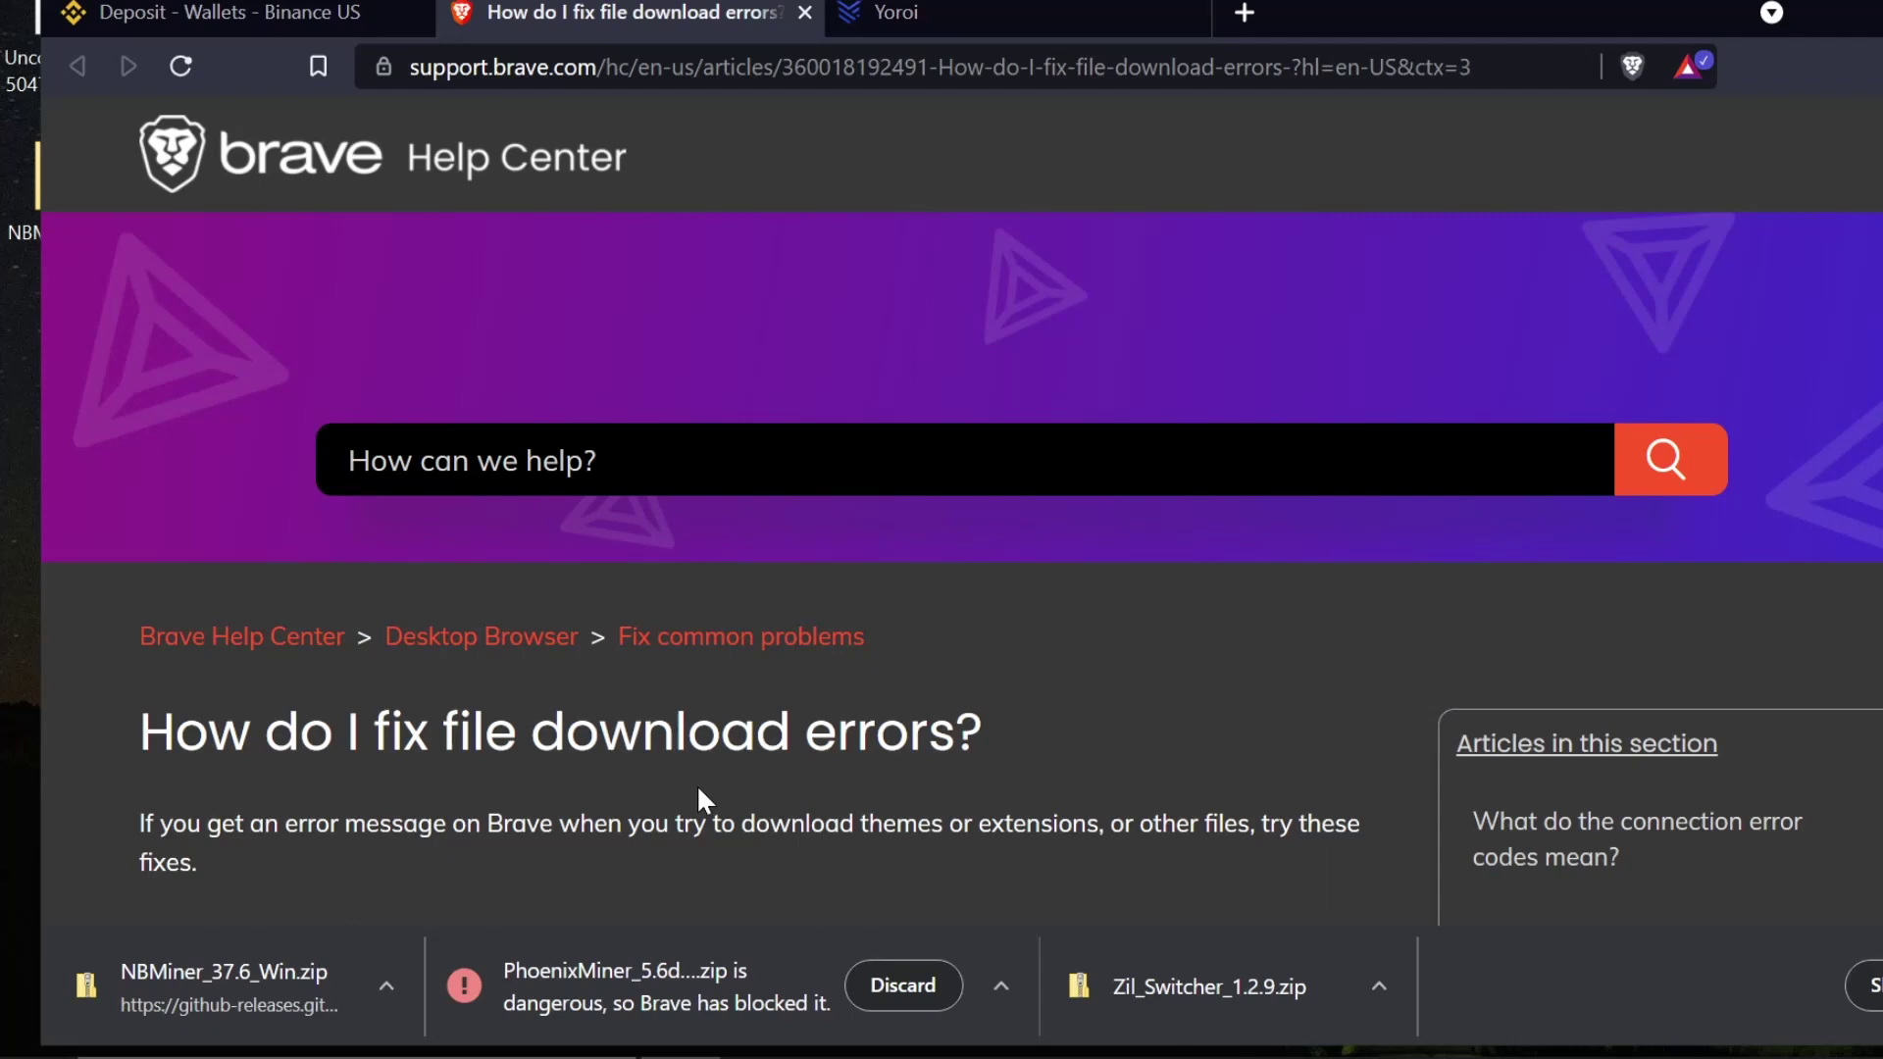
# - Keep the blocked PhoenixMiner_5.6d_Windows.zip from the full downloads list, confirming Keep anyway
pyautogui.scroll(-10, 698, 785)
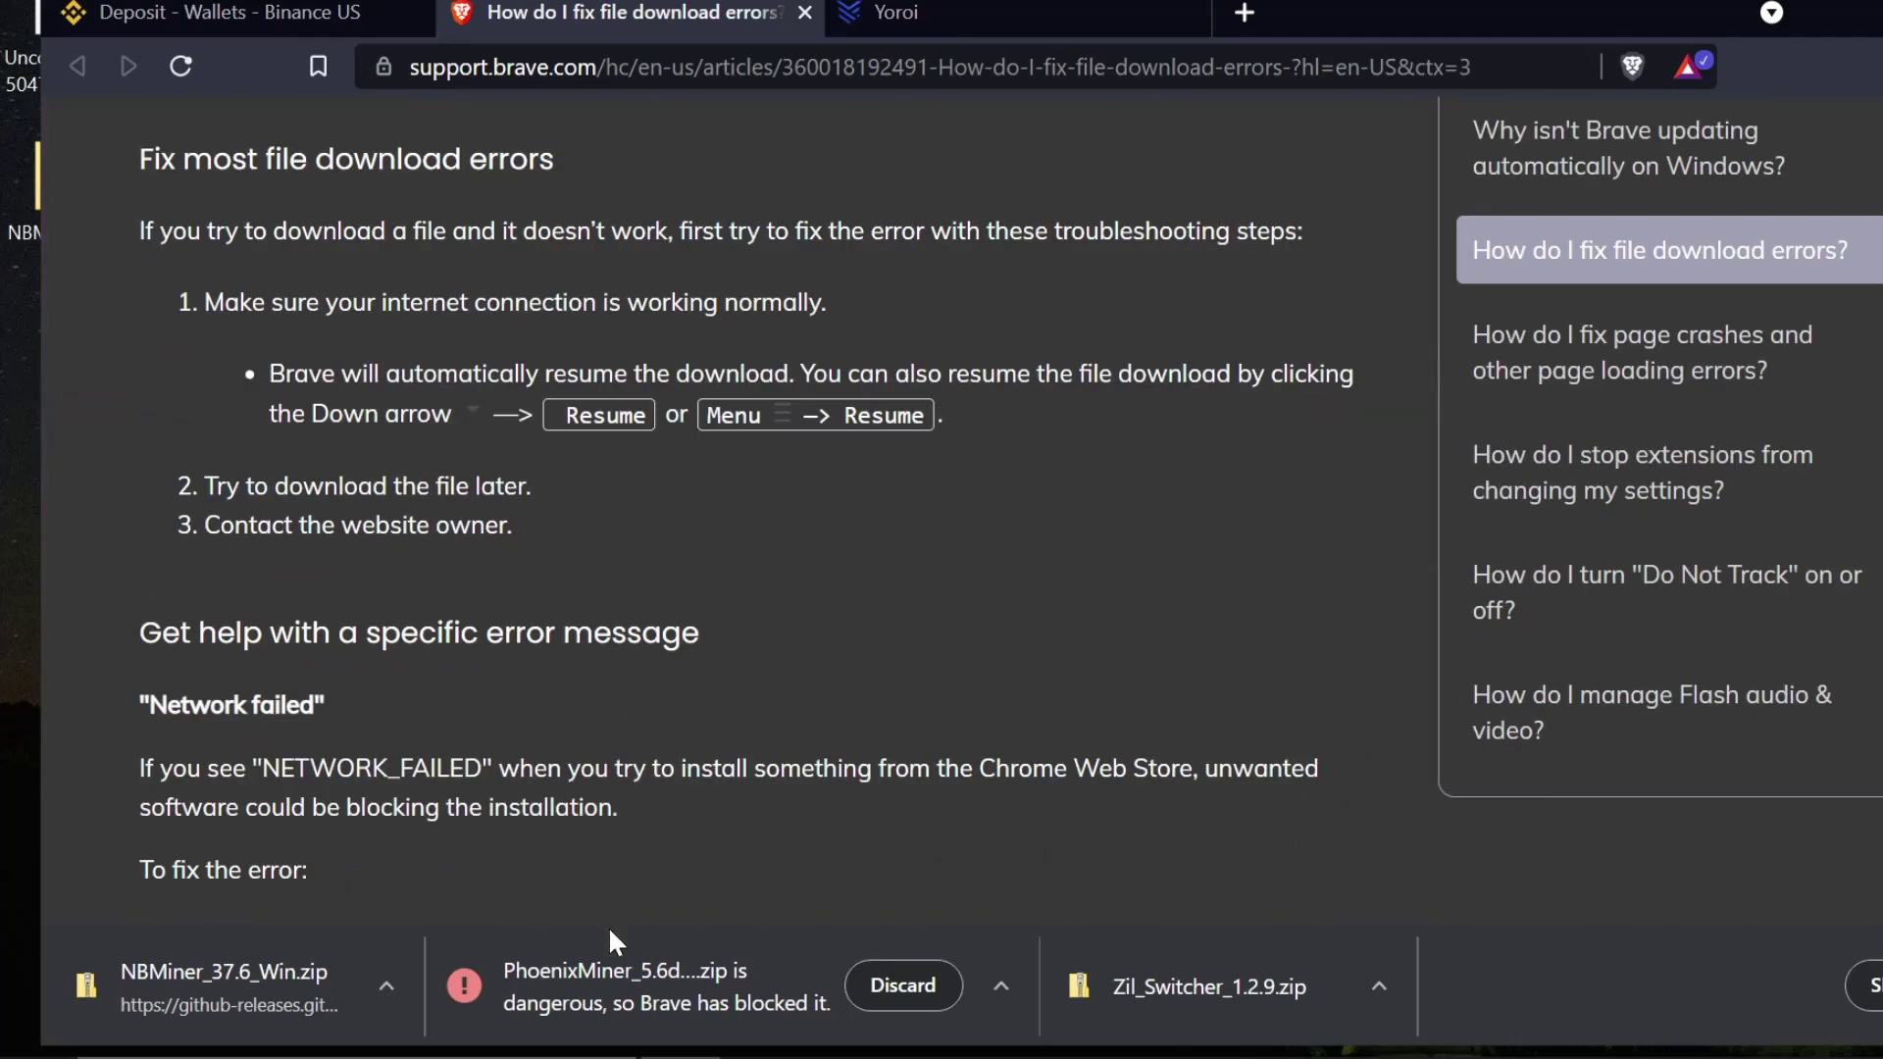
pyautogui.click(1010, 979)
pyautogui.click(784, 986)
pyautogui.click(1868, 985)
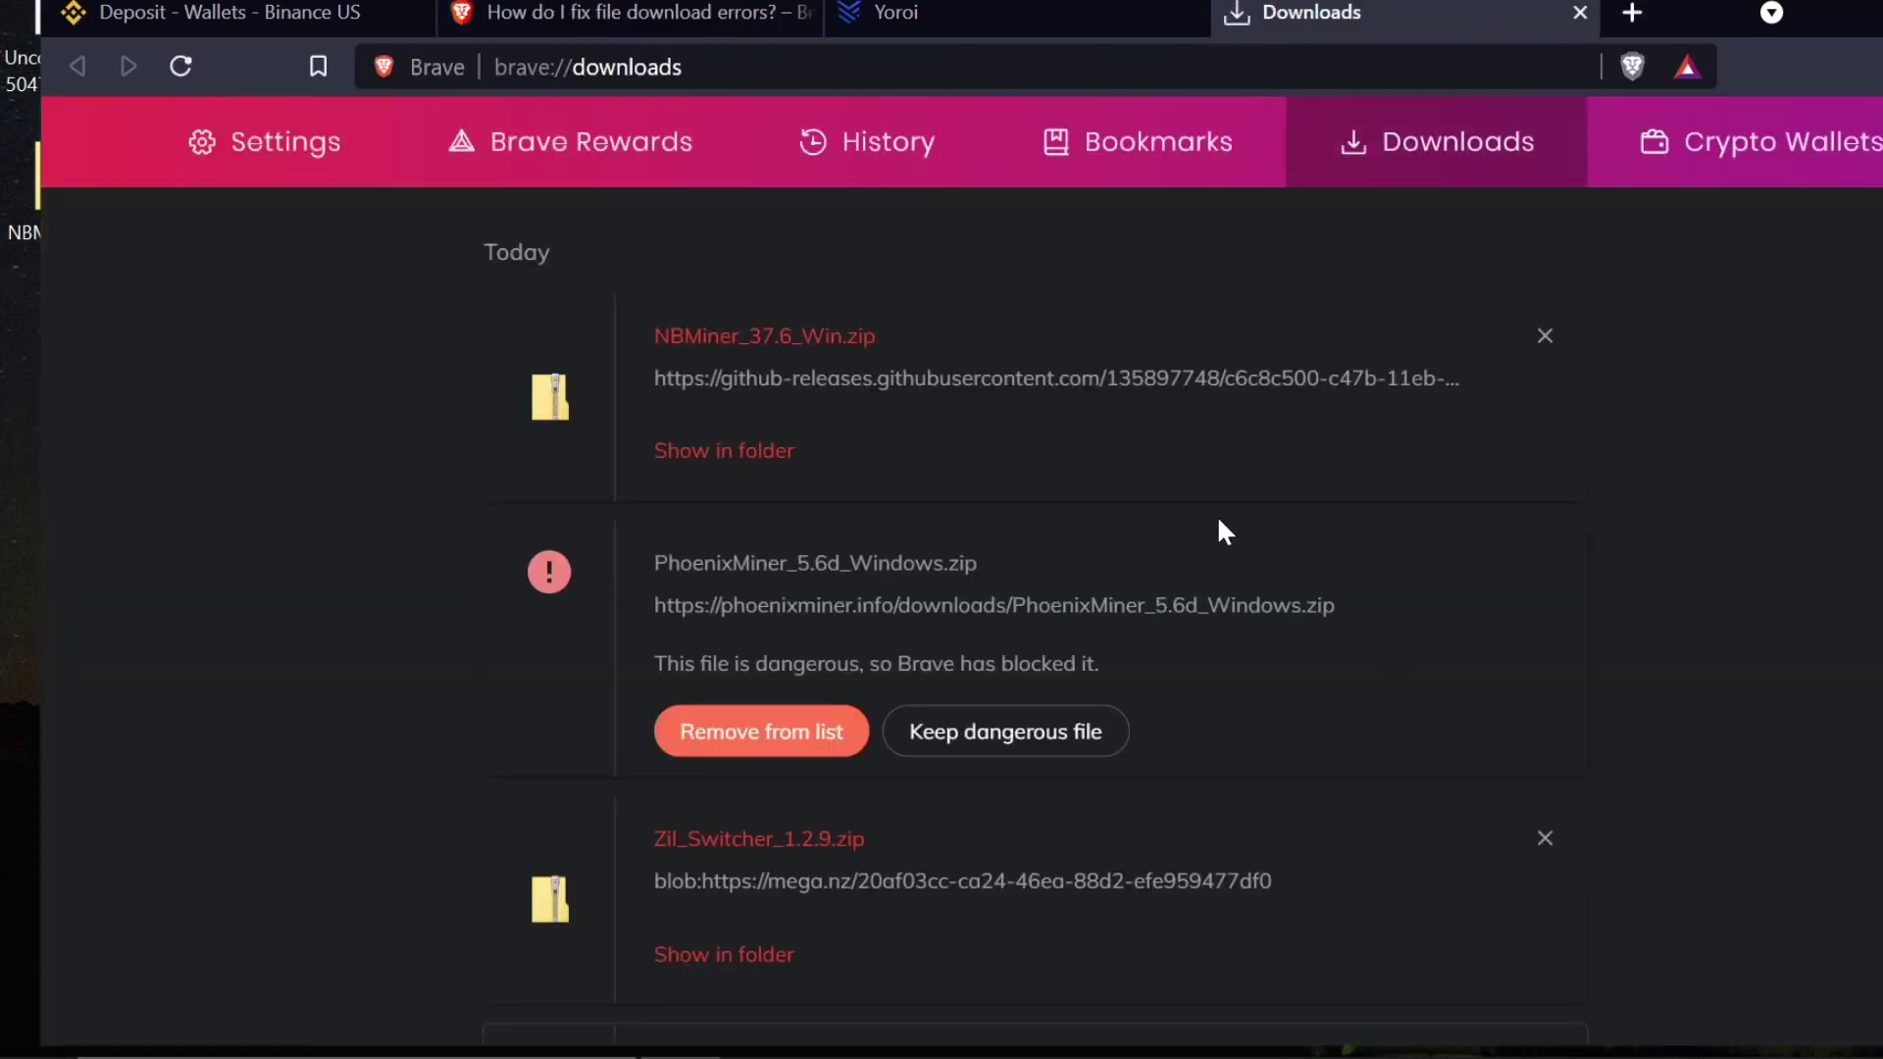
pyautogui.click(1020, 749)
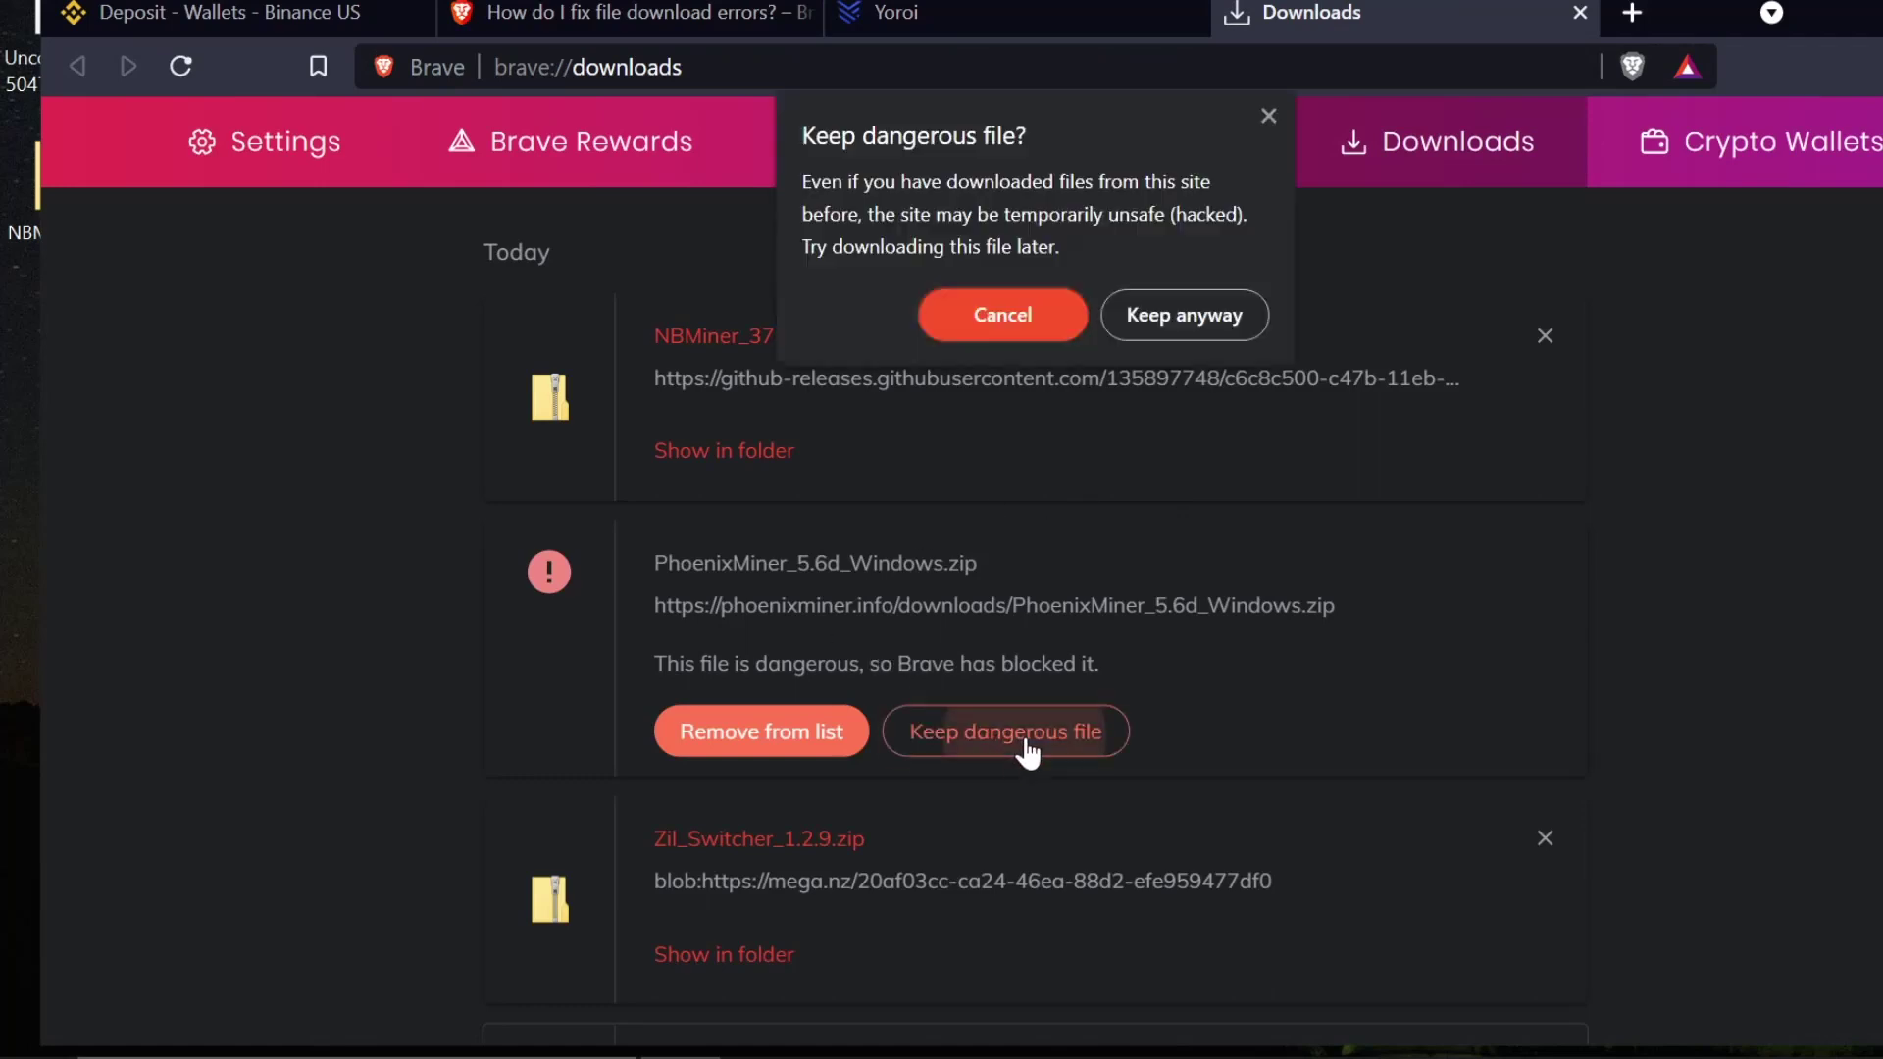
pyautogui.click(1167, 328)
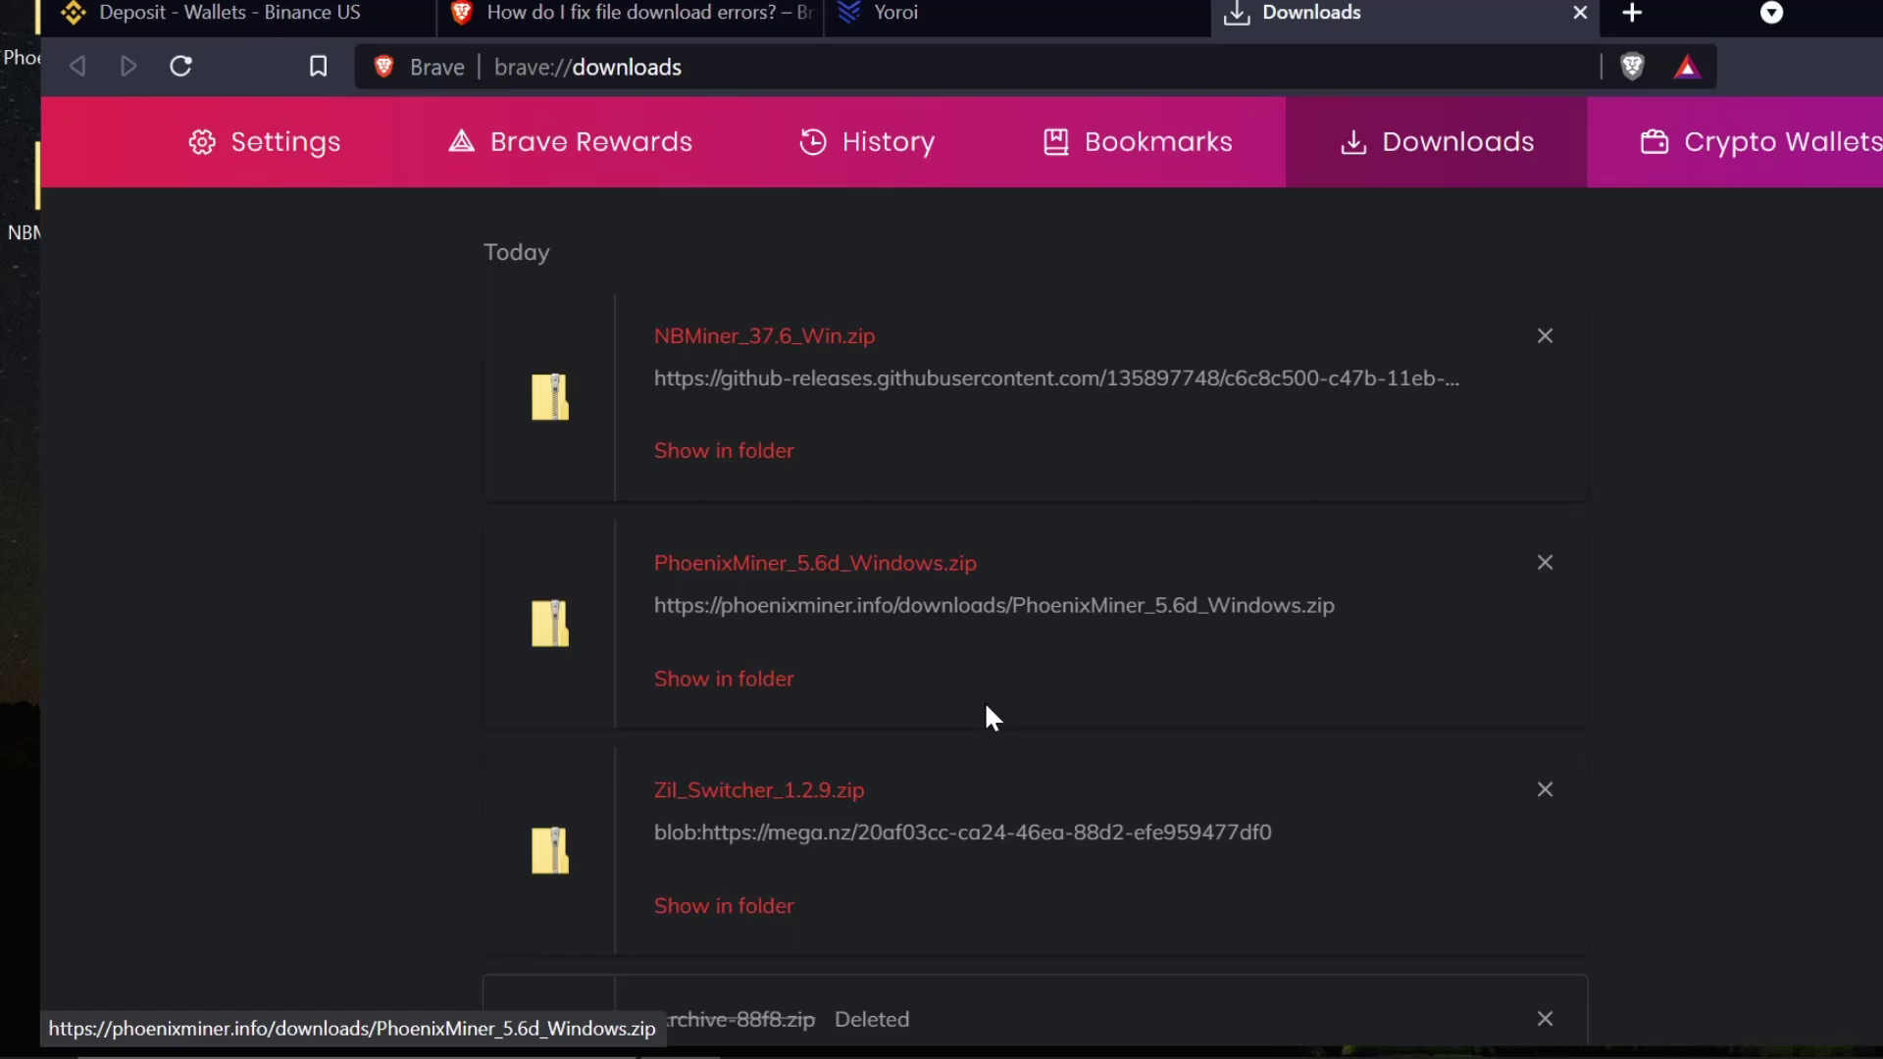
# - Close the downloads page, the Zil_Switcher console and the Zil_Switcher folder window
pyautogui.click(1580, 12)
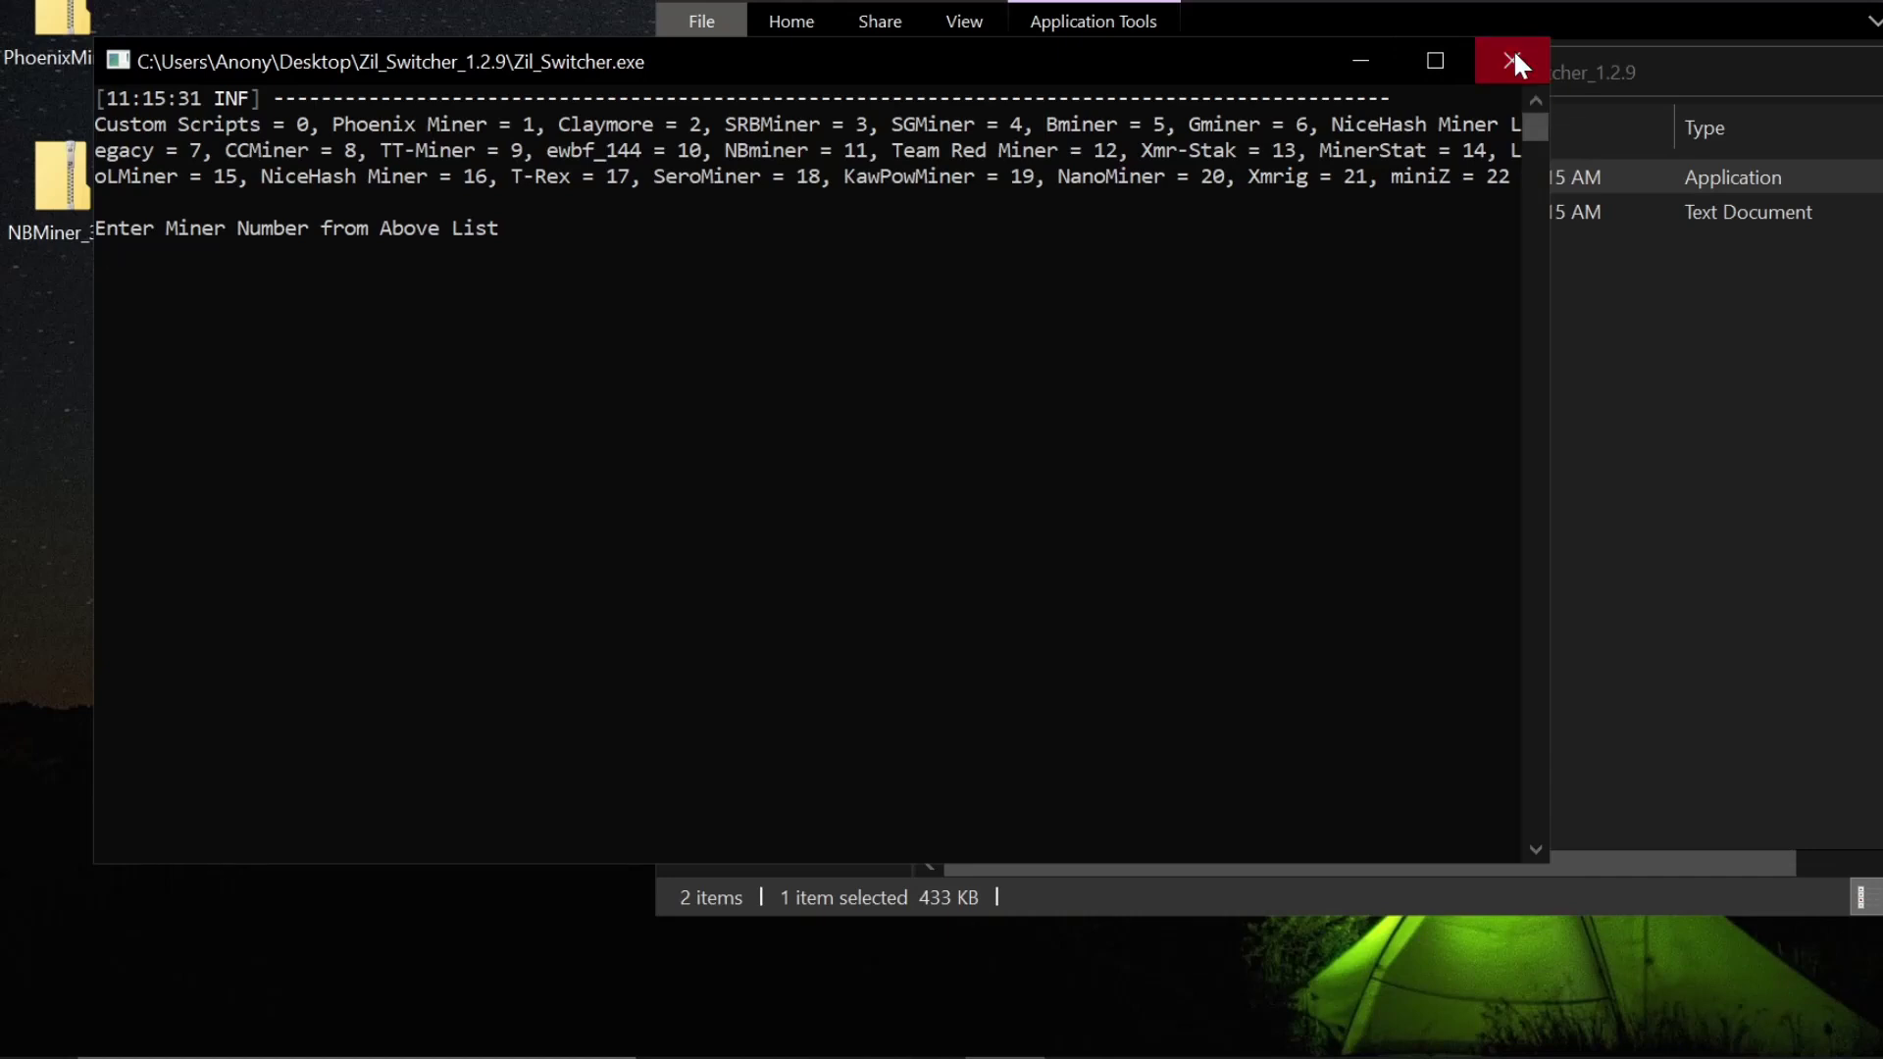
pyautogui.click(1514, 49)
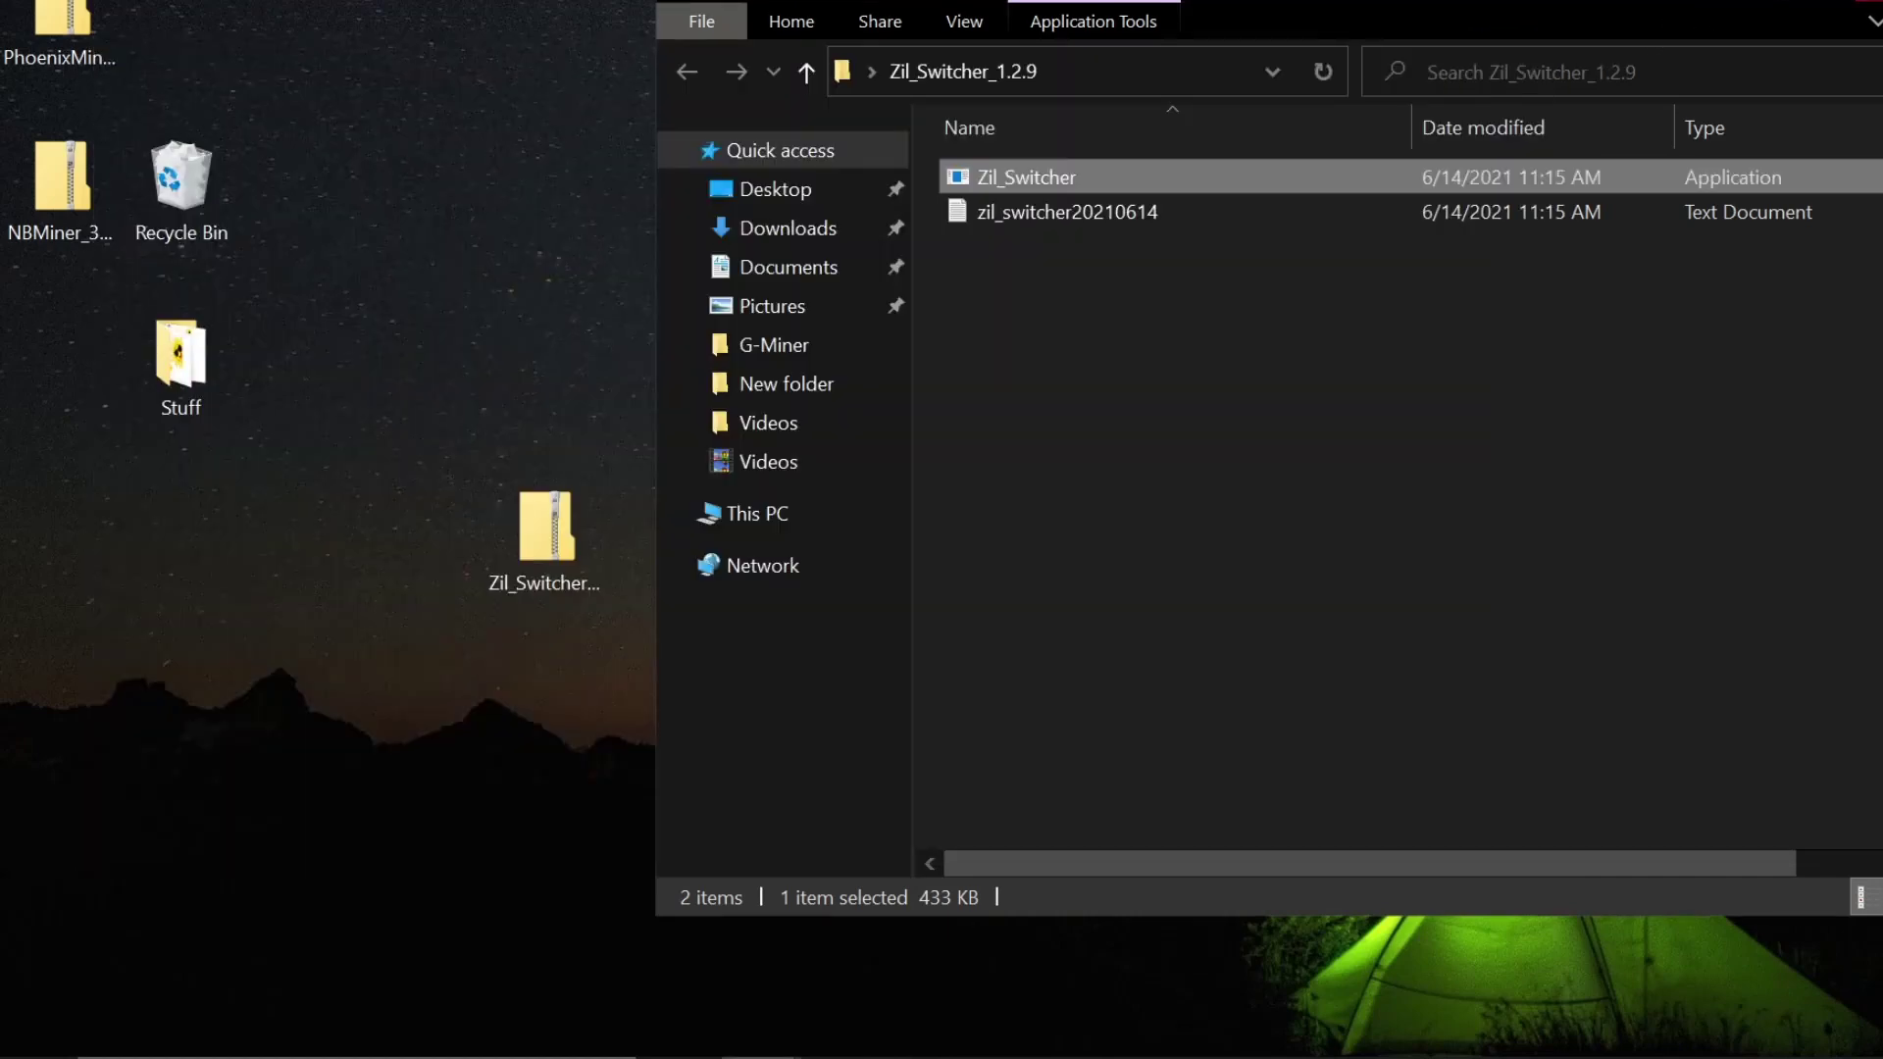
pyautogui.click(1825, 6)
# - Stack the PhoenixMiner zip above the NBMiner zip mid-desktop and briefly preview its contents
pyautogui.moveTo(93, 220); pyautogui.dragTo(804, 392)
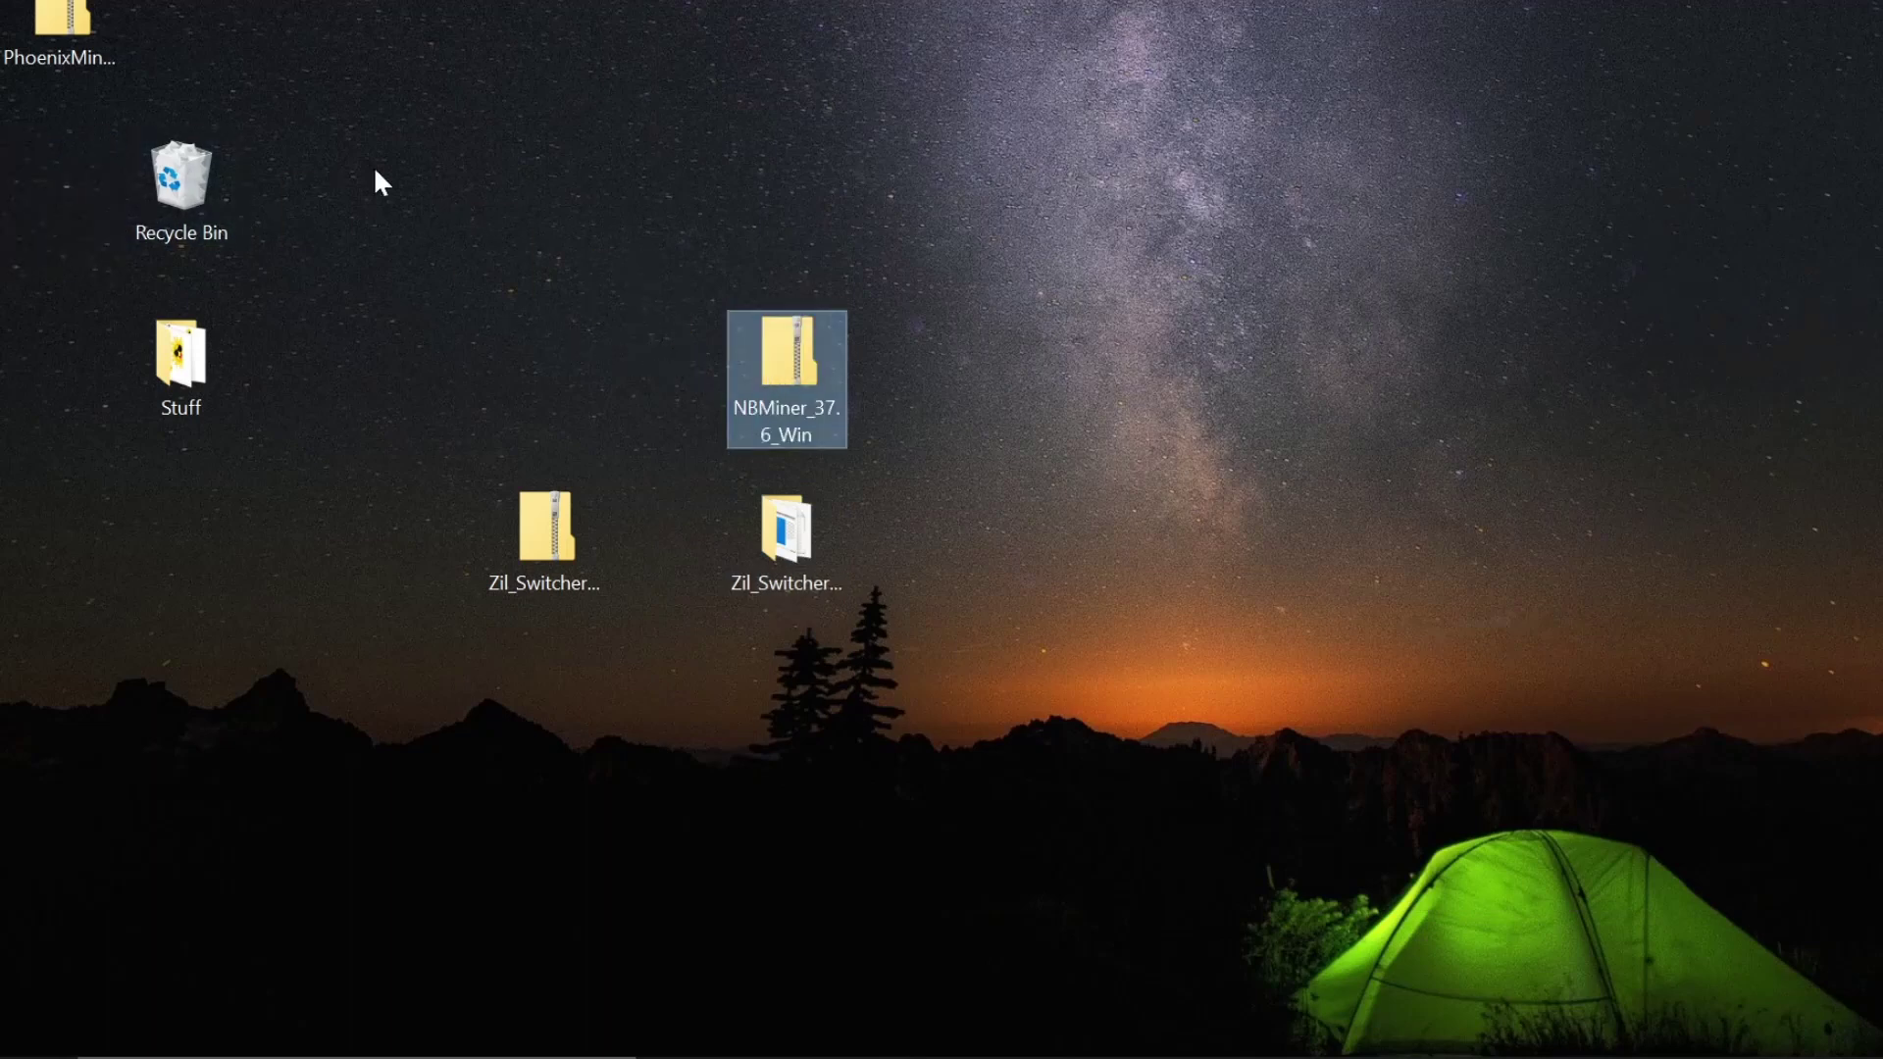
pyautogui.moveTo(61, 30); pyautogui.dragTo(774, 235)
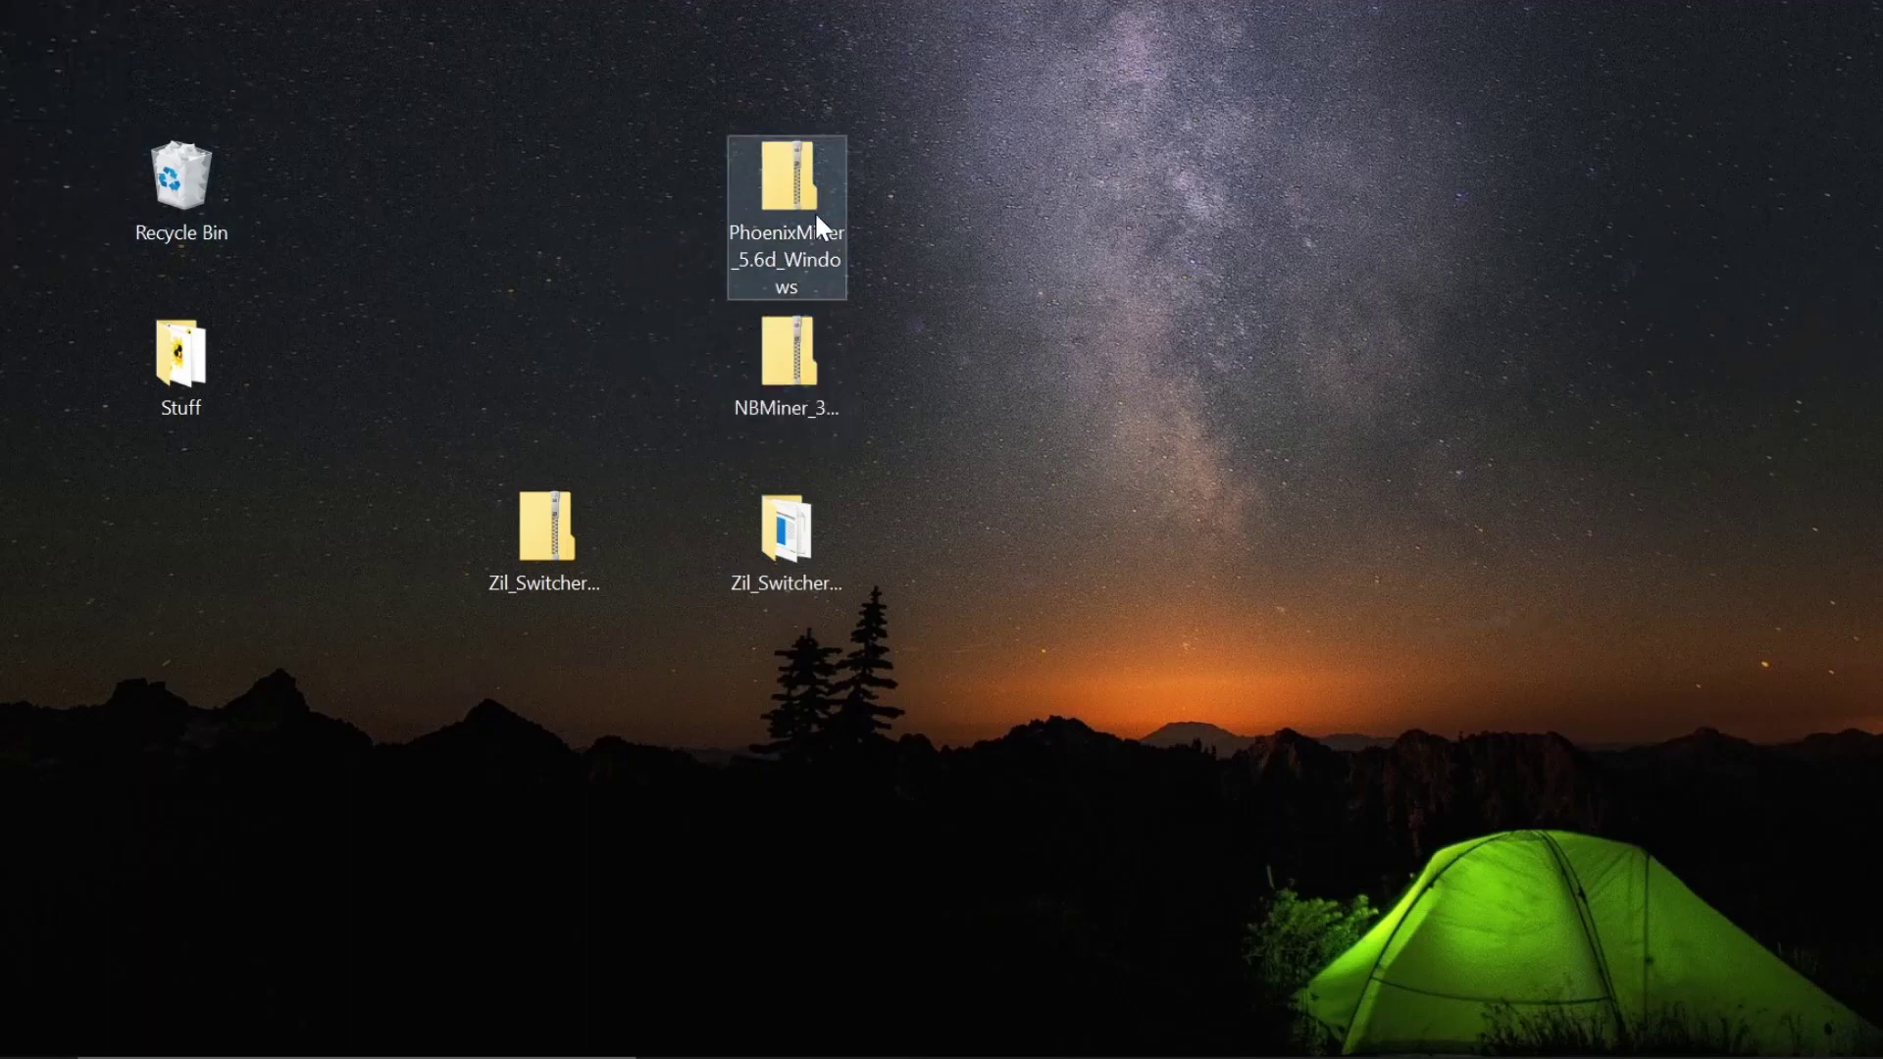
pyautogui.doubleClick(776, 186)
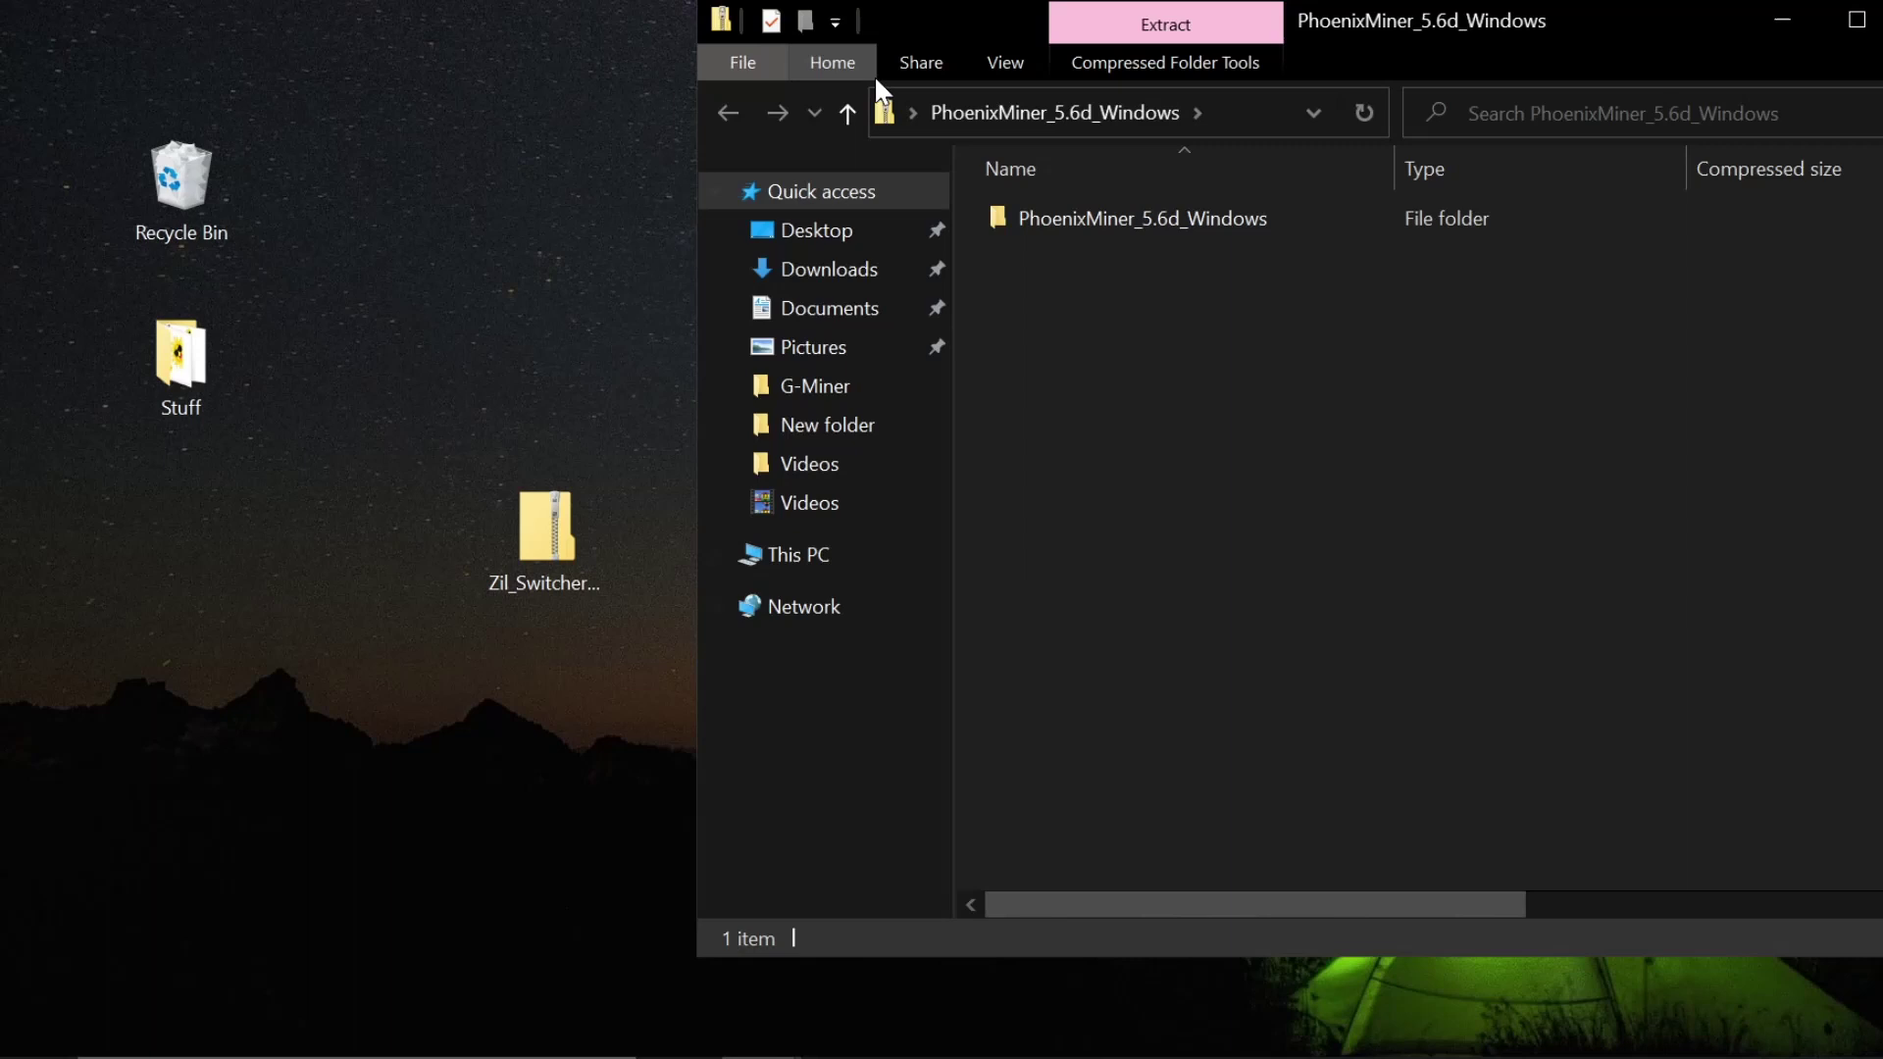
pyautogui.hotkey('alt', 'F4')
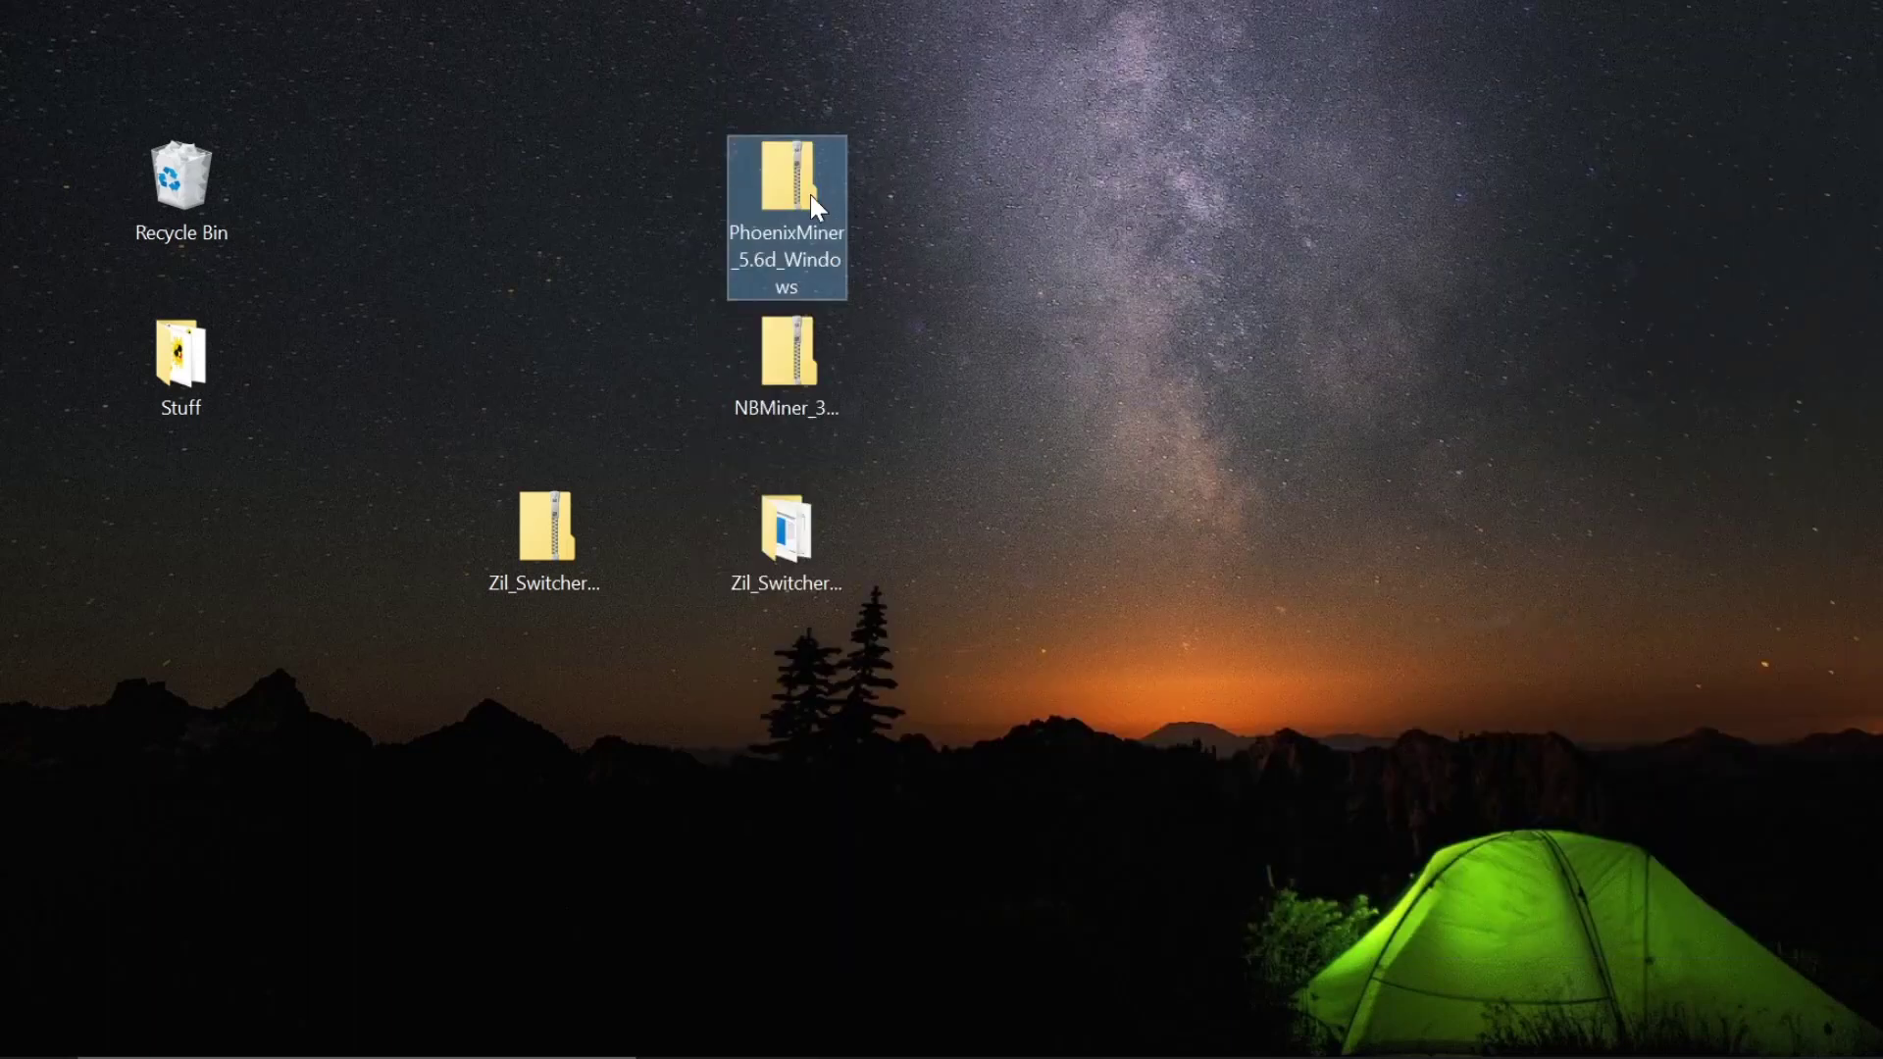
# - Extract the PhoenixMiner zip into its own desktop folder
pyautogui.rightClick(809, 191)
pyautogui.click(920, 302)
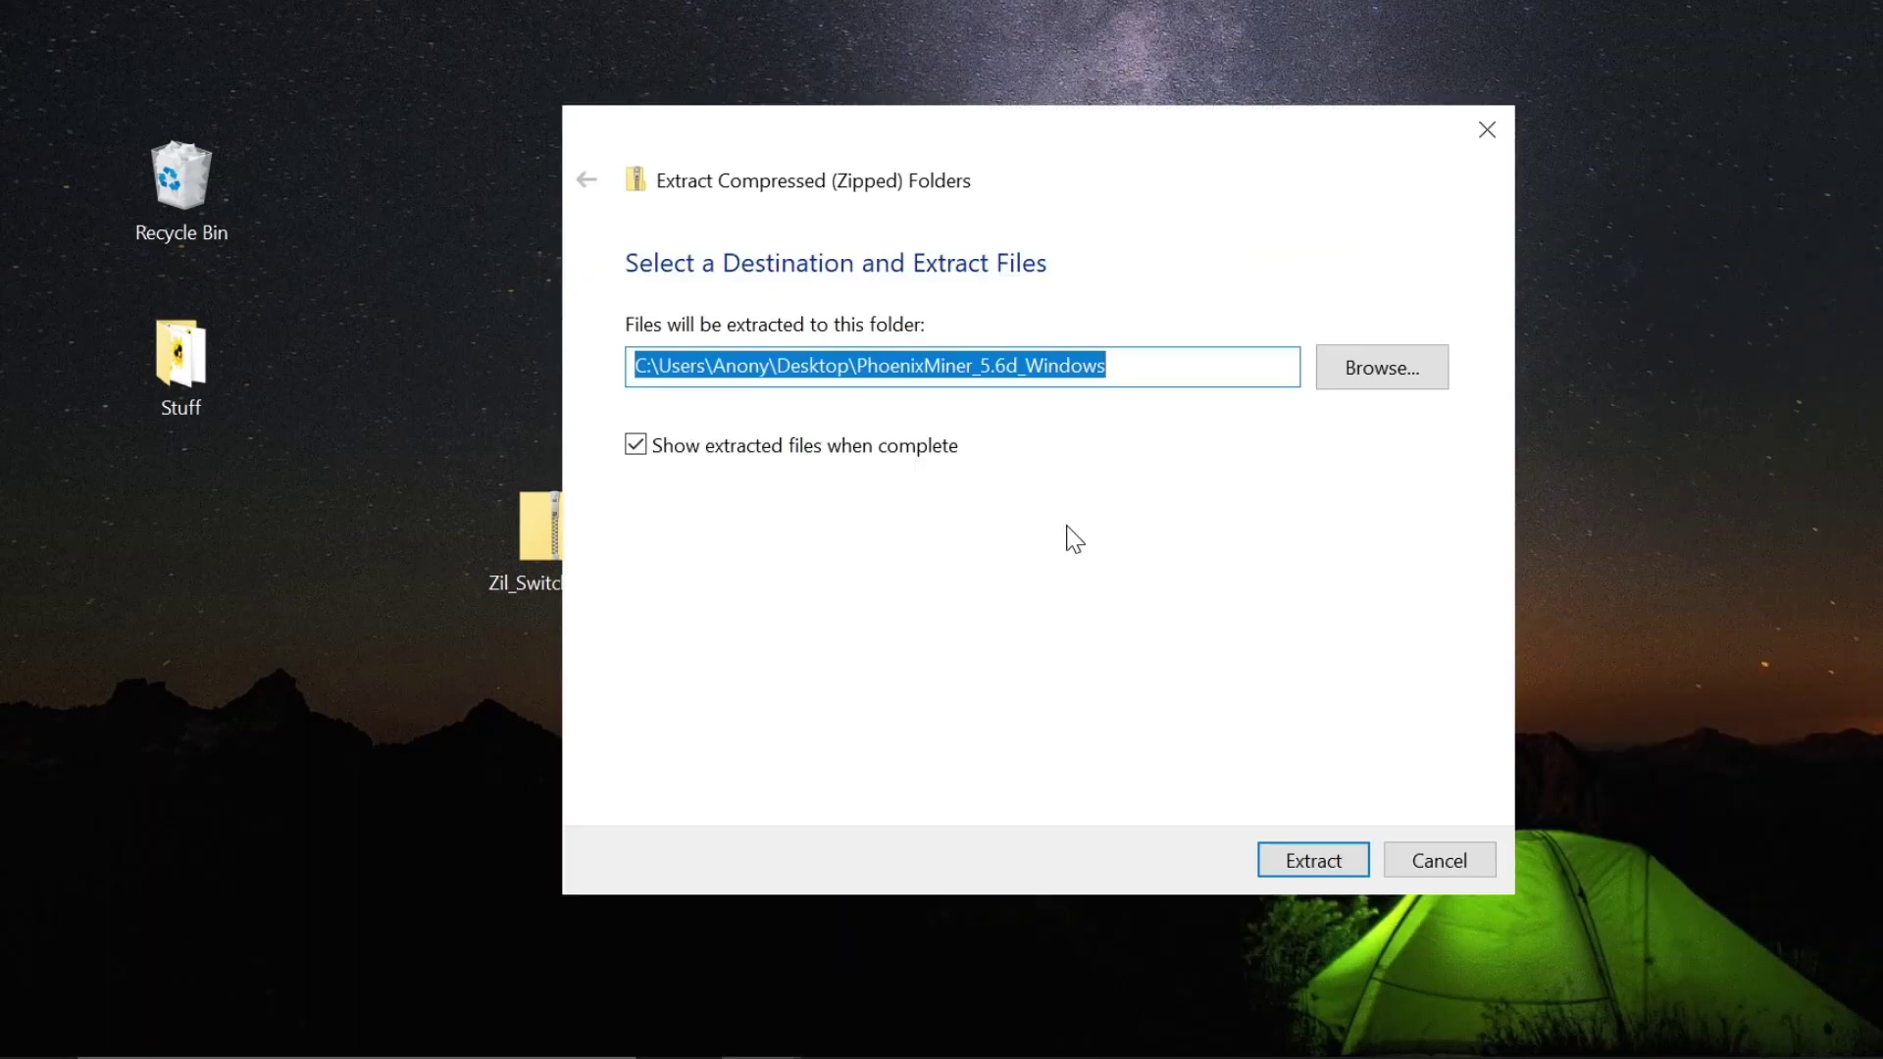
pyautogui.click(1311, 857)
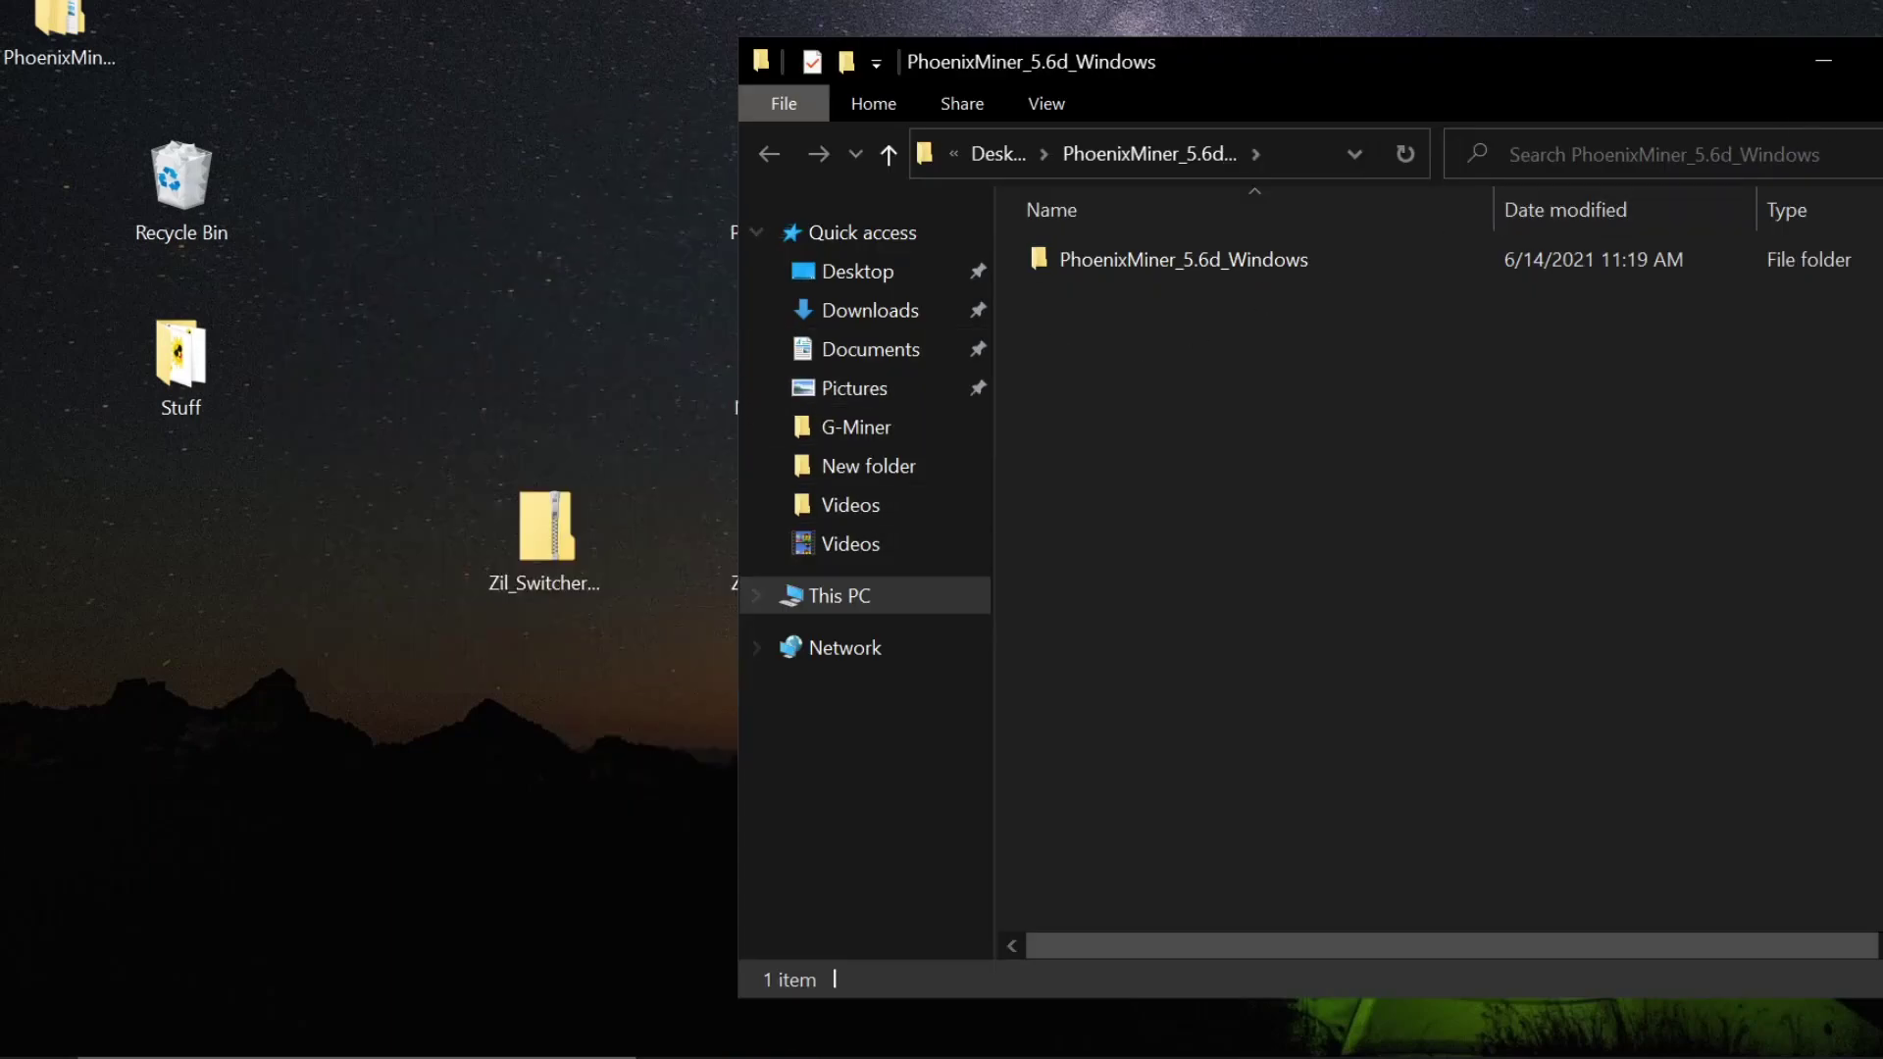
pyautogui.hotkey('alt', 'F4')
# - Extract the NBMiner zip into its own desktop folder, NBMiner_37.6_Win
pyautogui.click(814, 368)
pyautogui.rightClick(814, 369)
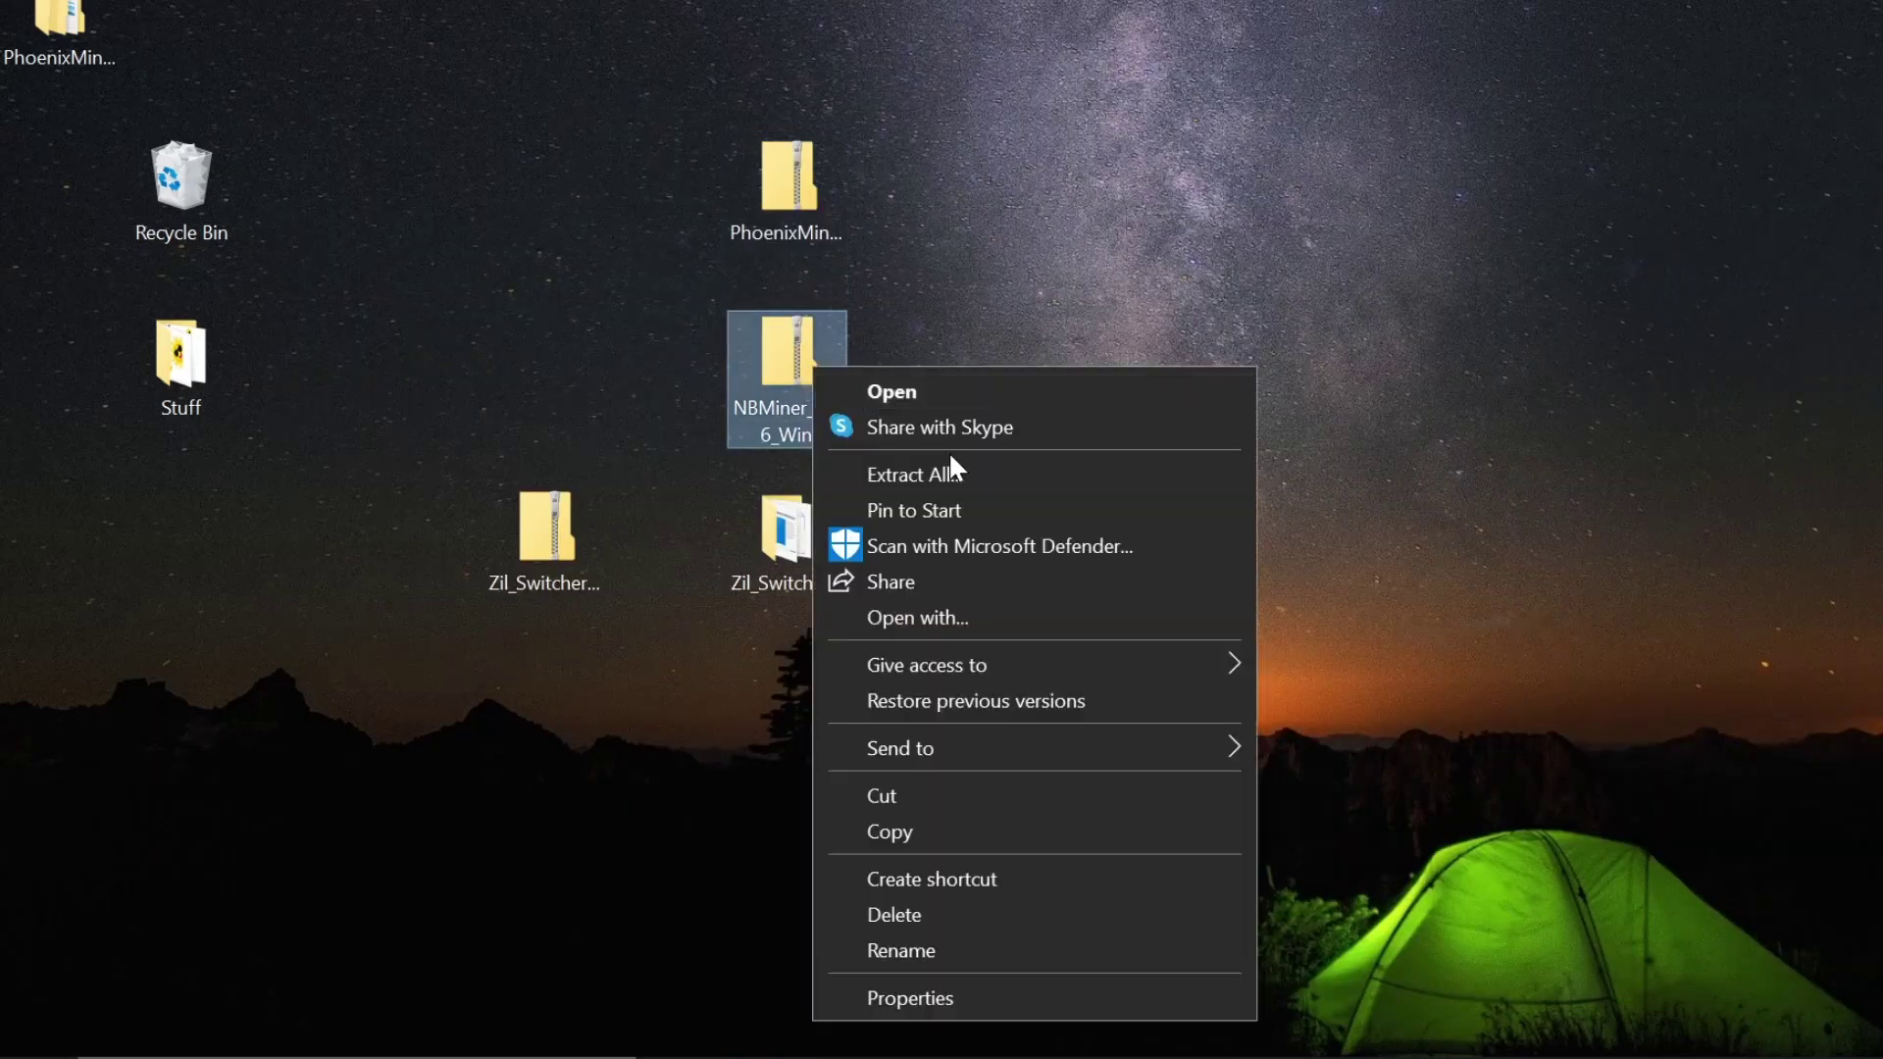
pyautogui.click(955, 473)
pyautogui.click(1280, 851)
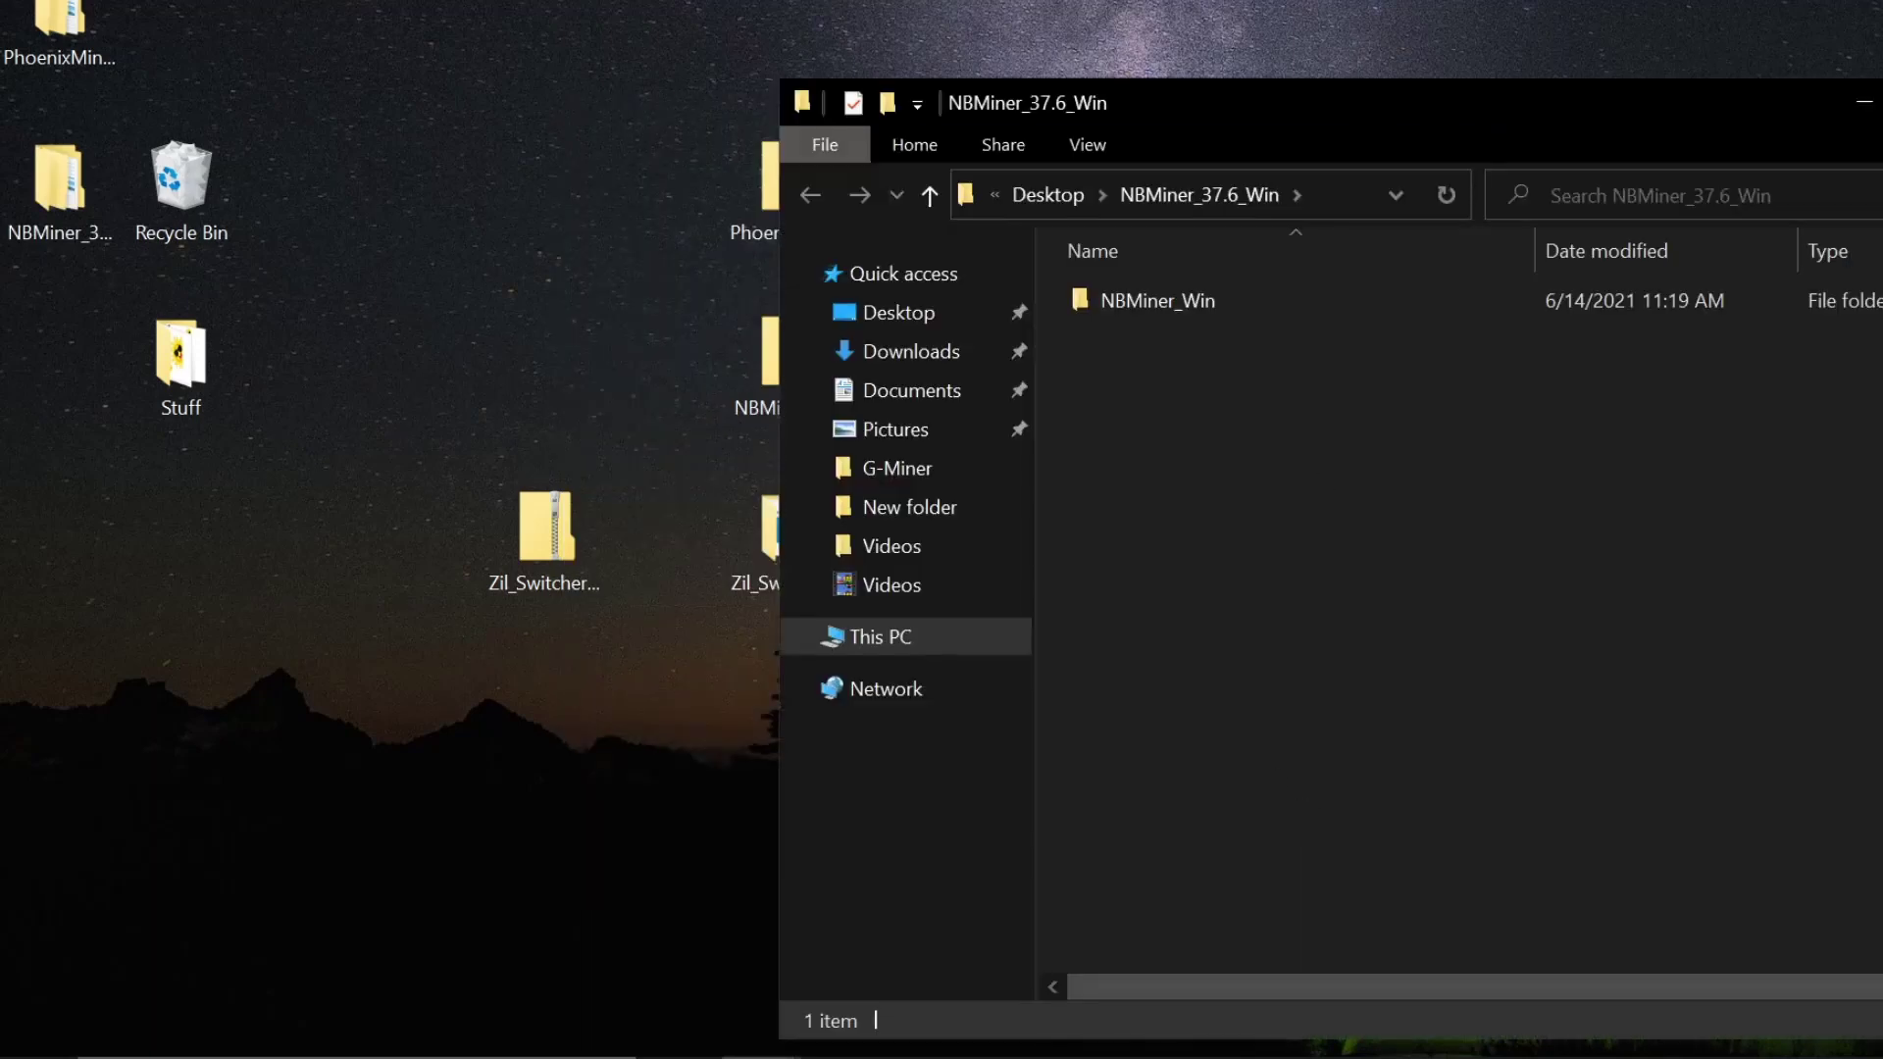
pyautogui.click(1863, 101)
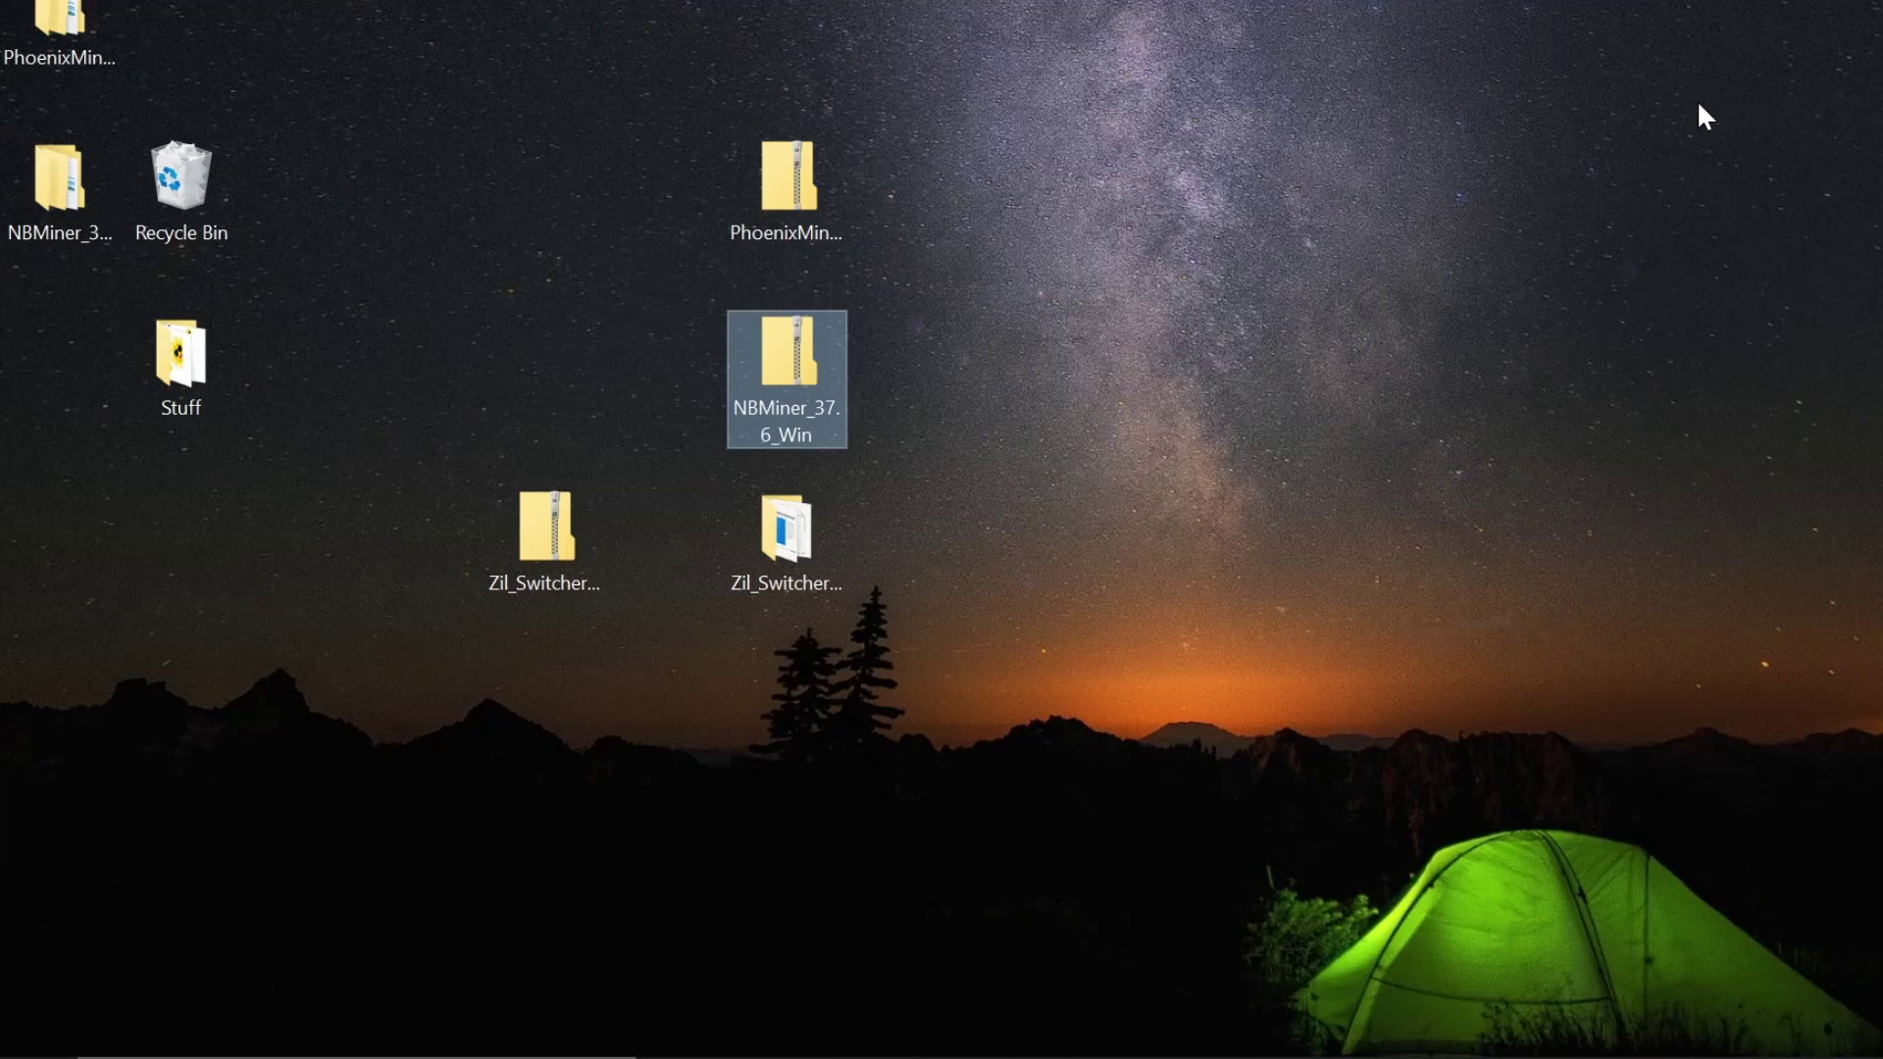
# - Place the PhoenixMiner_5.6d_Windows and NBMiner_37.6_Win folders beside their zips
pyautogui.moveTo(90, 18); pyautogui.dragTo(589, 196)
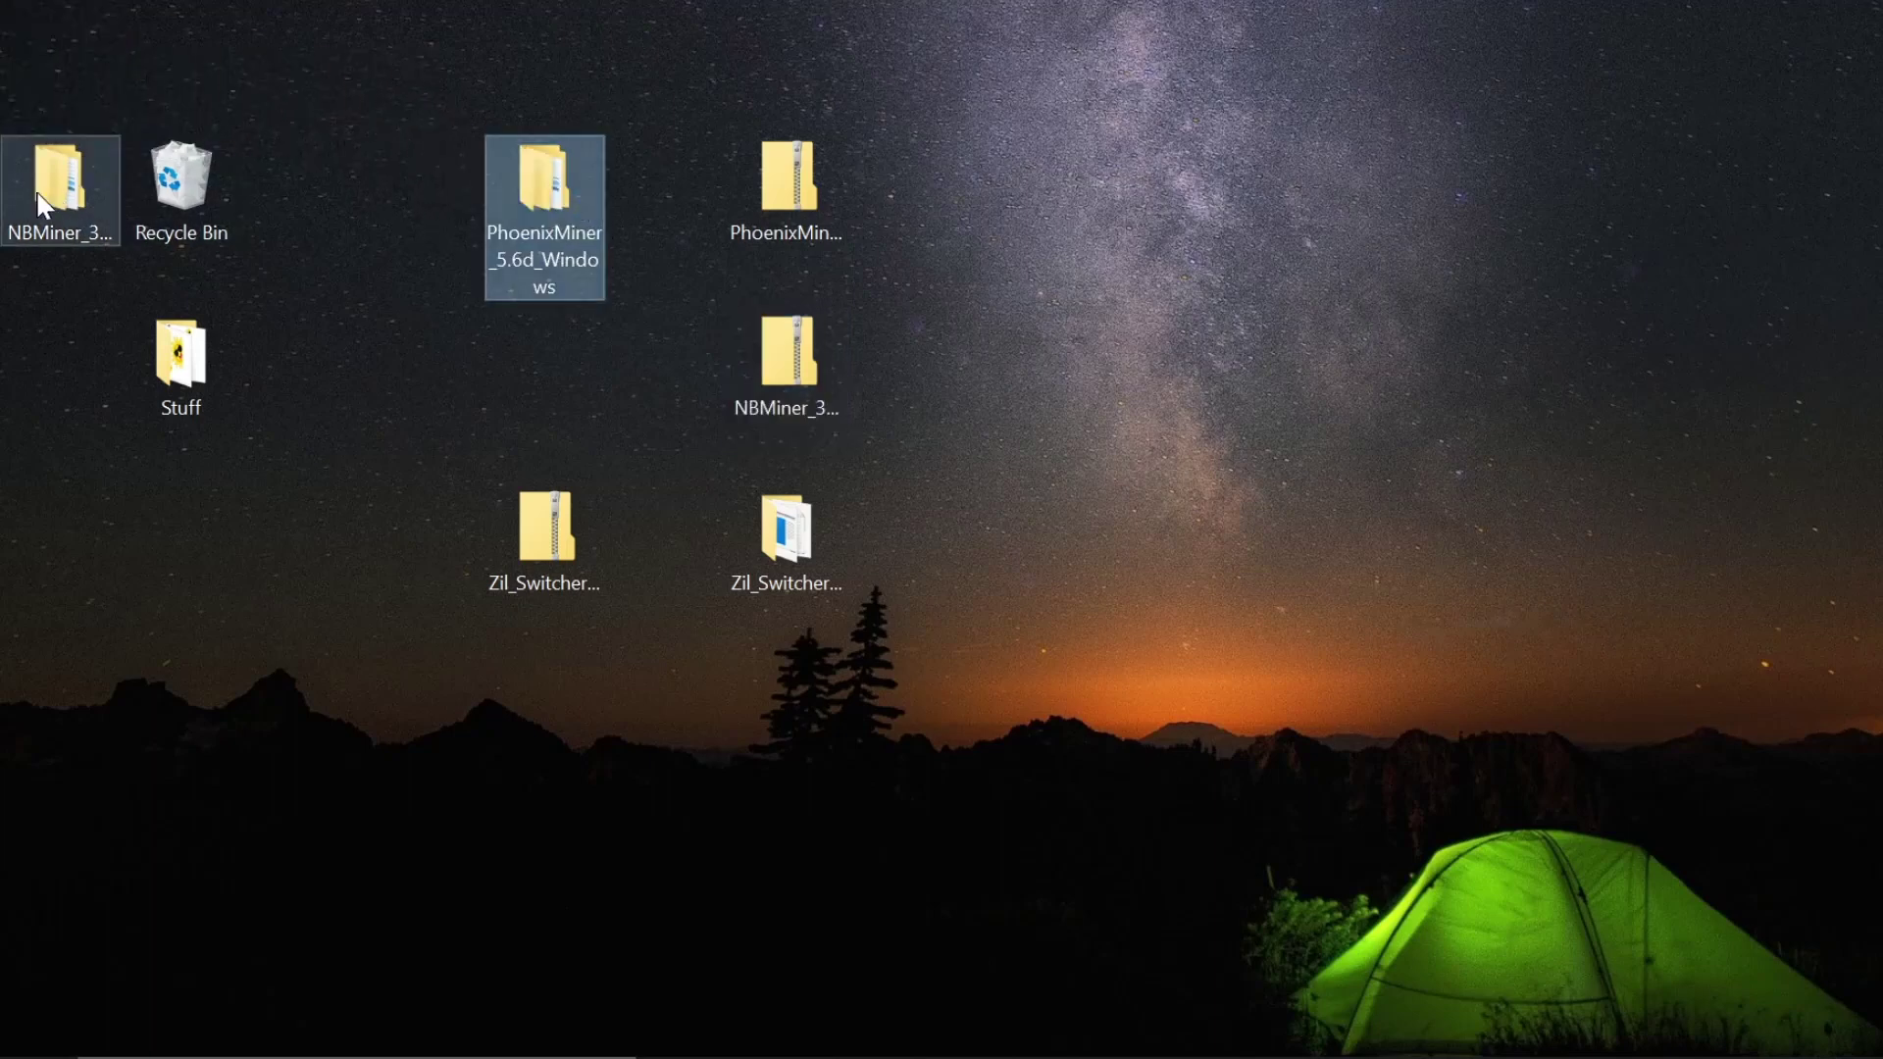
pyautogui.moveTo(72, 184); pyautogui.dragTo(557, 359)
pyautogui.click(673, 567)
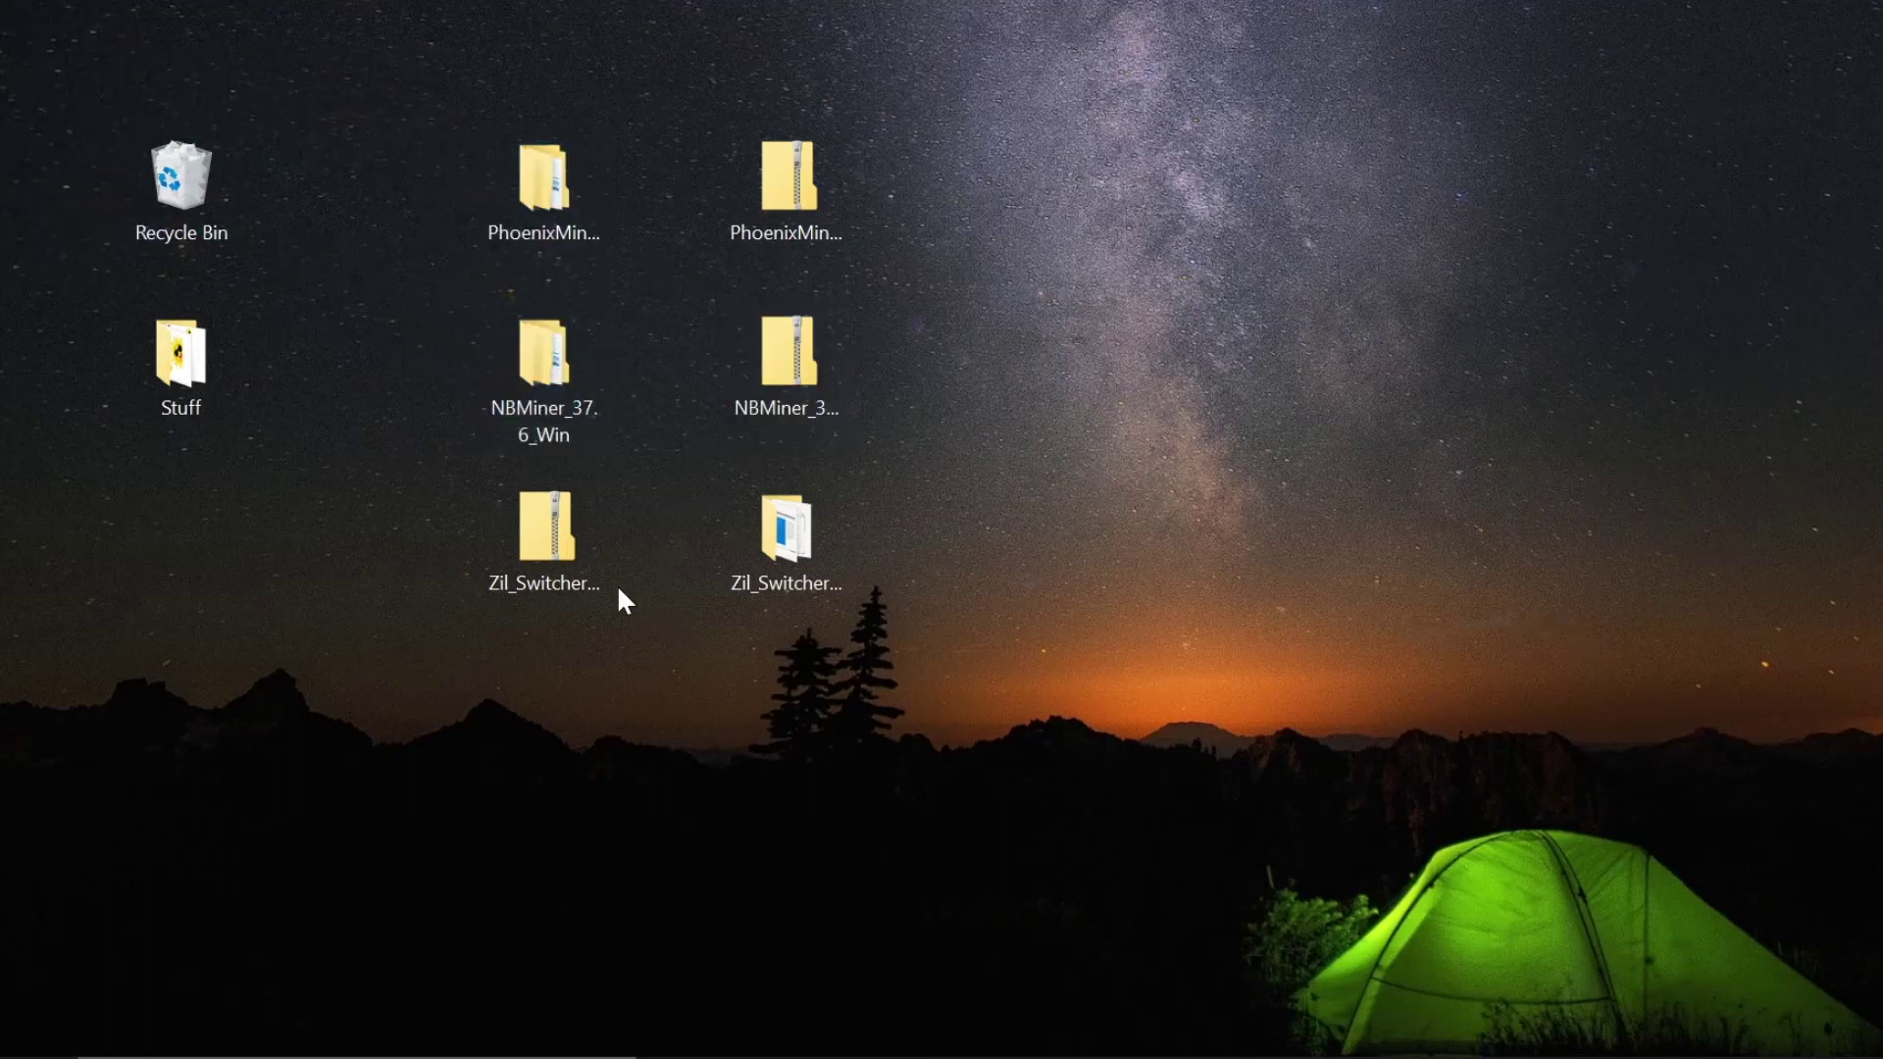
# - Put Zil_Switcher_1.2.9 beside the NBMiner folder and create a desktop folder named New folder
pyautogui.moveTo(785, 534); pyautogui.dragTo(426, 343)
pyautogui.rightClick(700, 609)
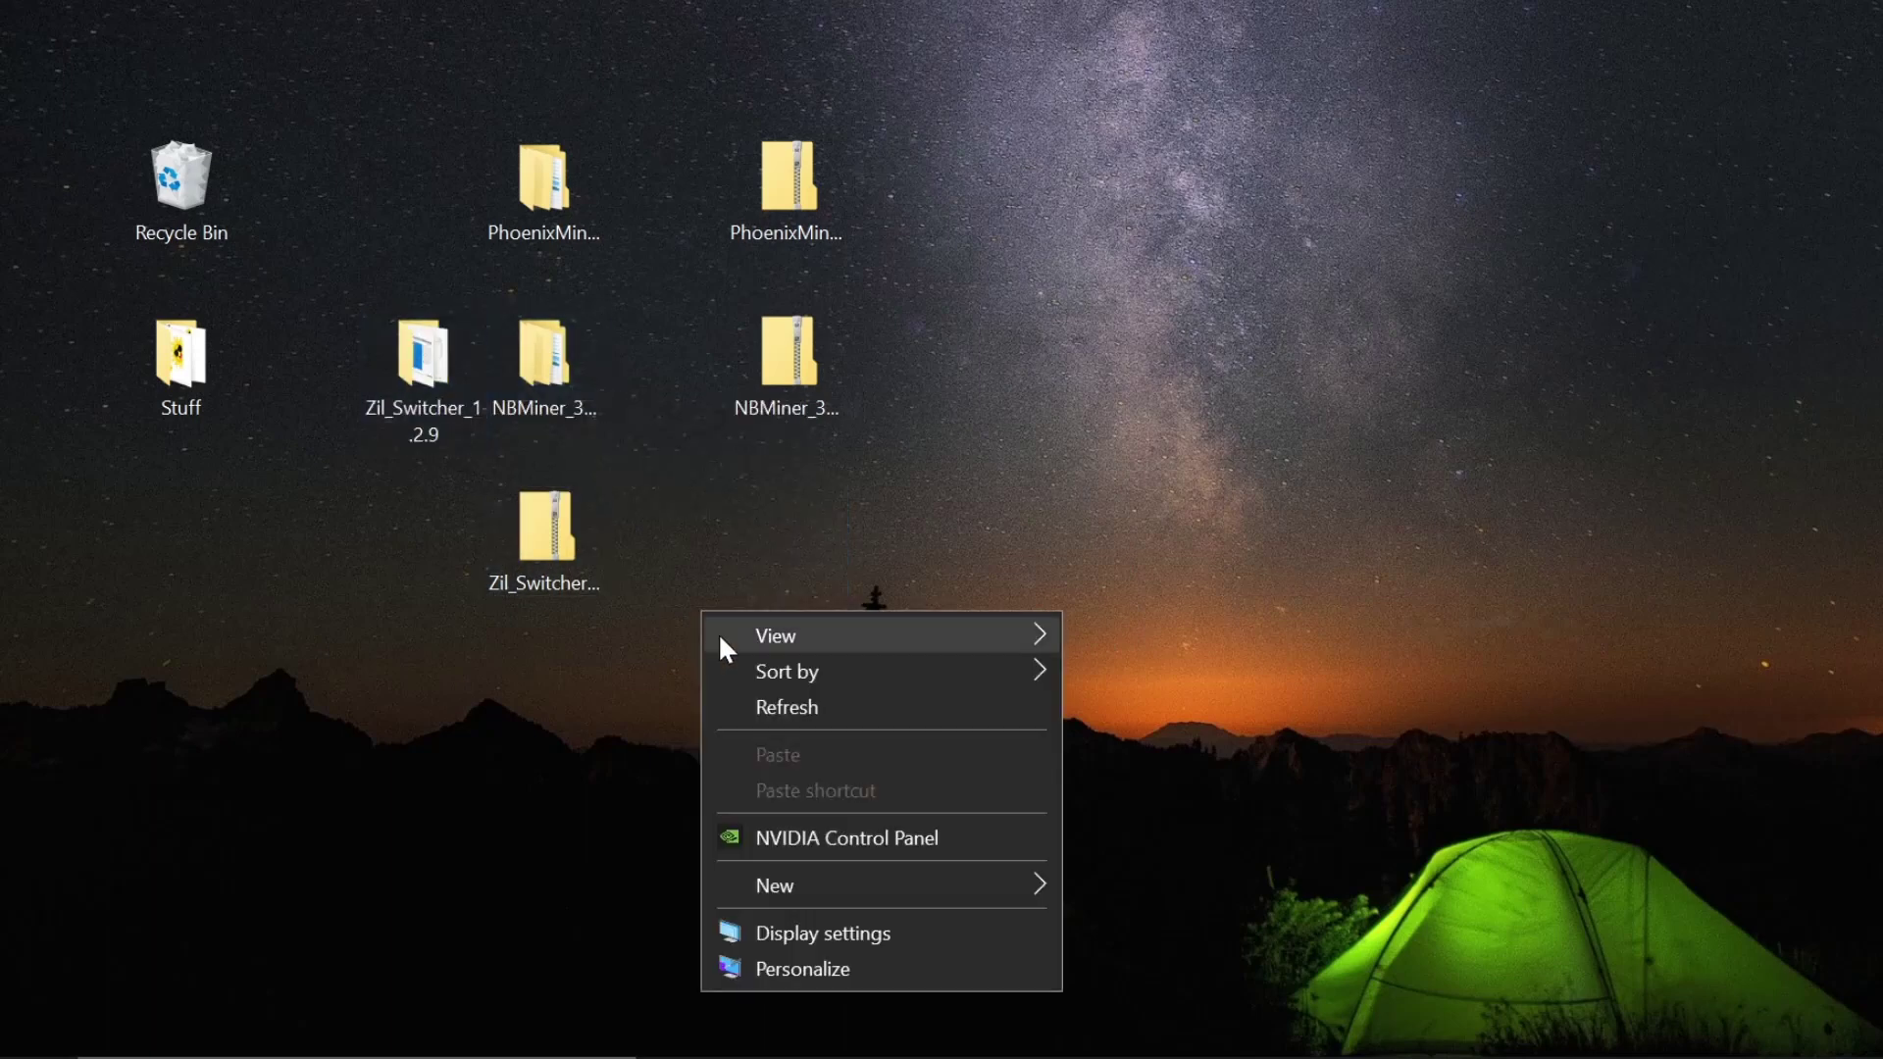
pyautogui.moveTo(802, 875)
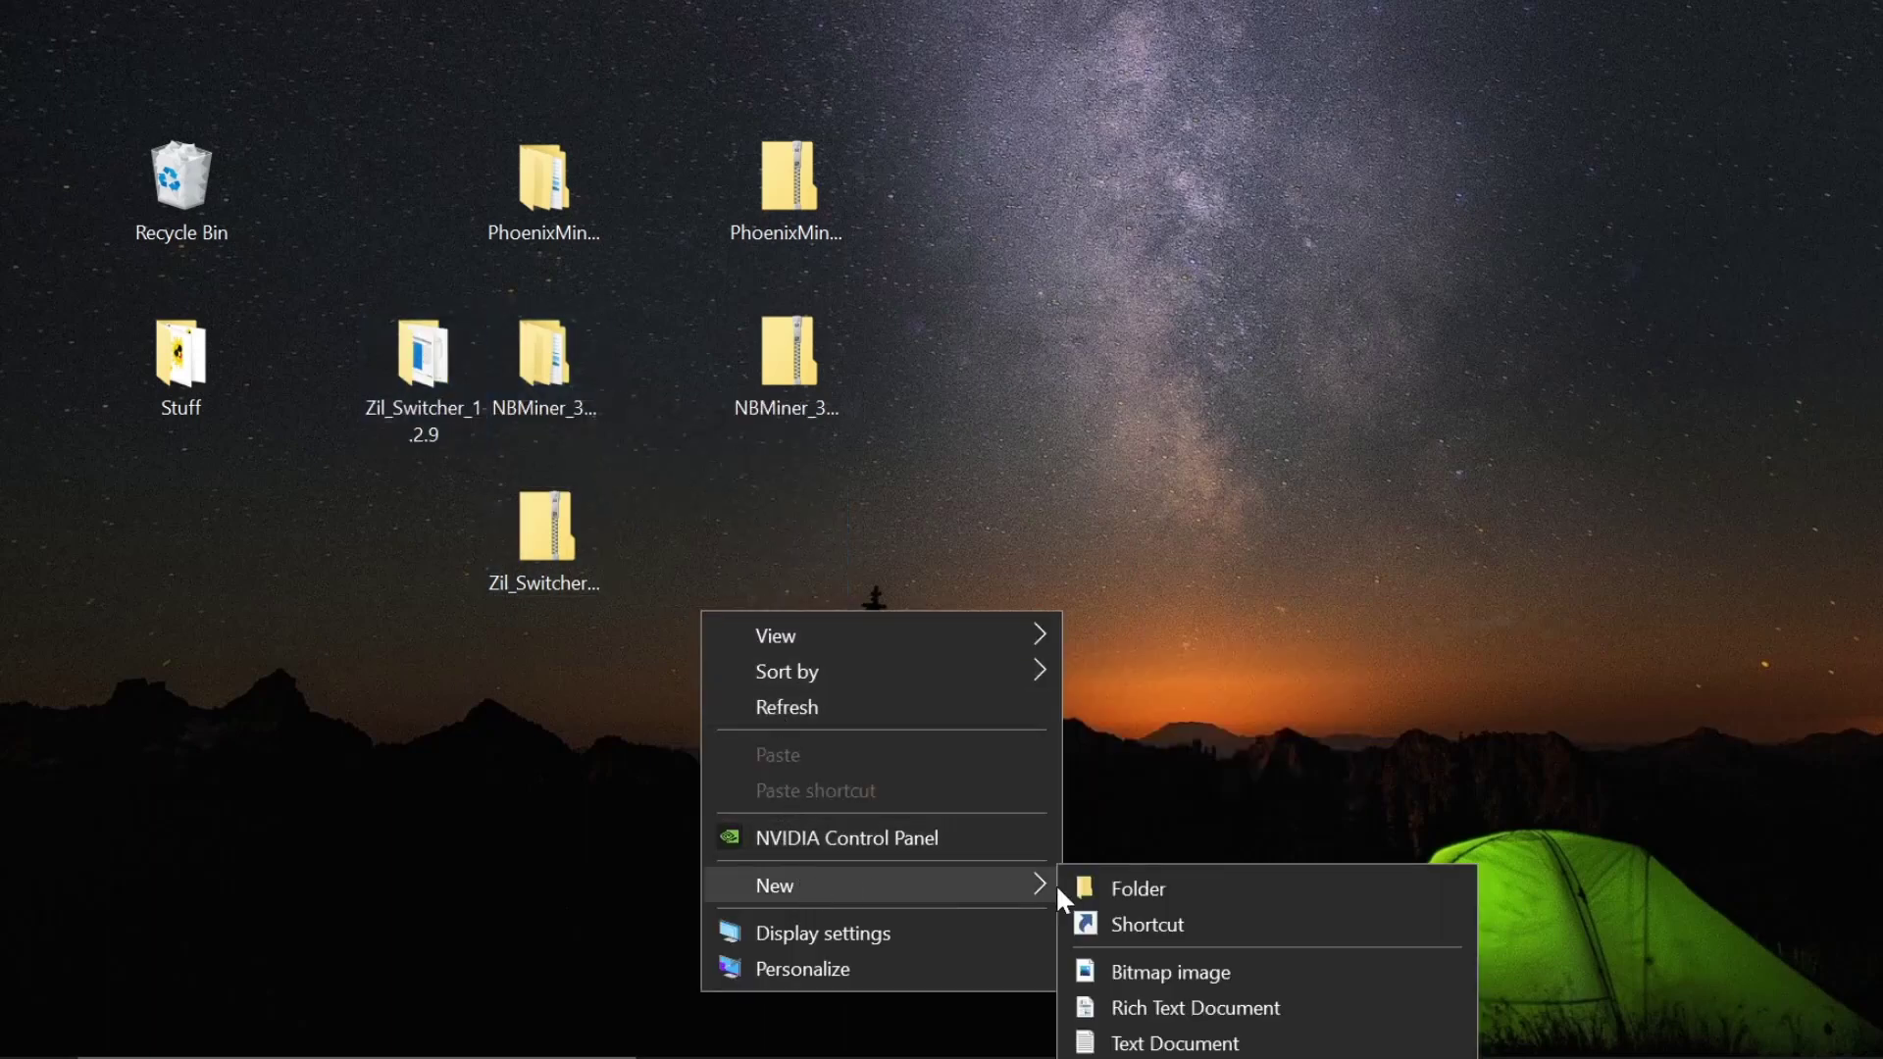
pyautogui.click(1151, 886)
pyautogui.click(802, 686)
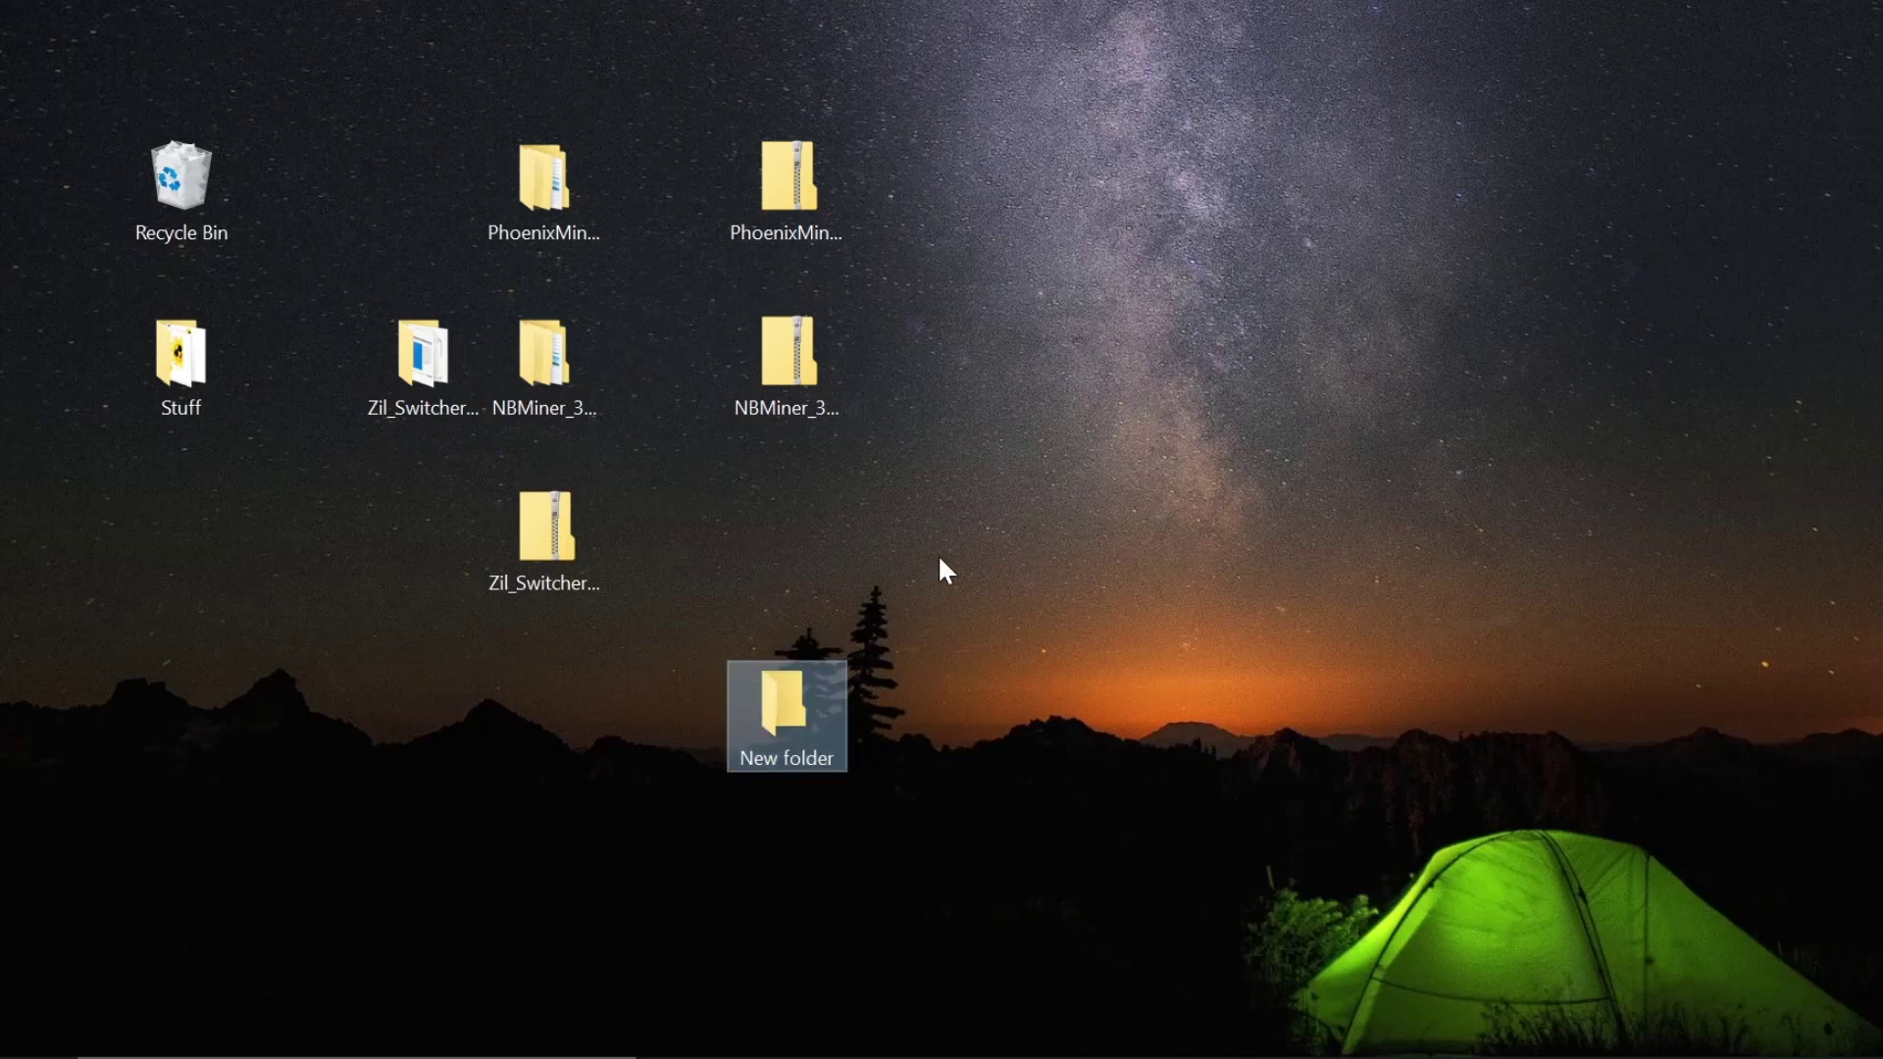
# - Move all 18 NBMiner_Win files into New folder
pyautogui.doubleClick(527, 379)
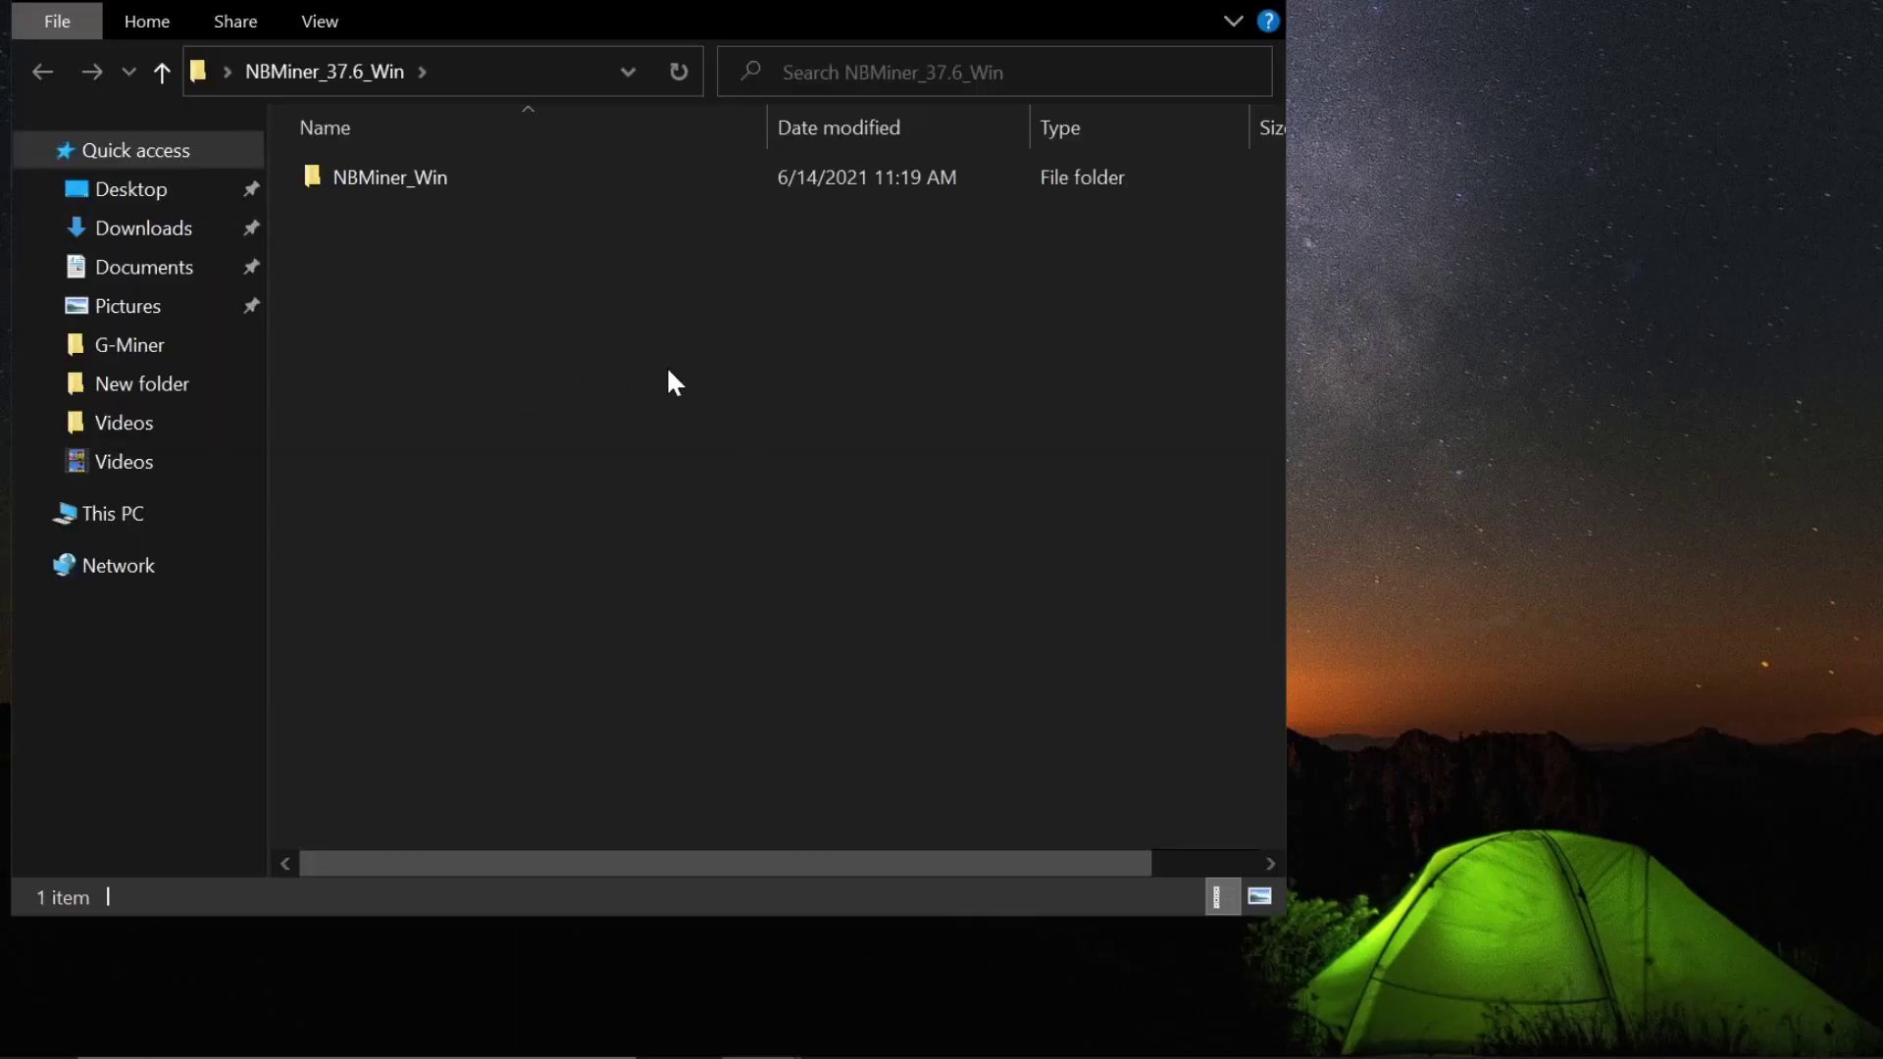
pyautogui.doubleClick(492, 177)
pyautogui.moveTo(550, 812); pyautogui.dragTo(408, 159)
pyautogui.moveTo(600, 24); pyautogui.dragTo(1794, 98)
pyautogui.moveTo(1780, 496); pyautogui.dragTo(767, 722)
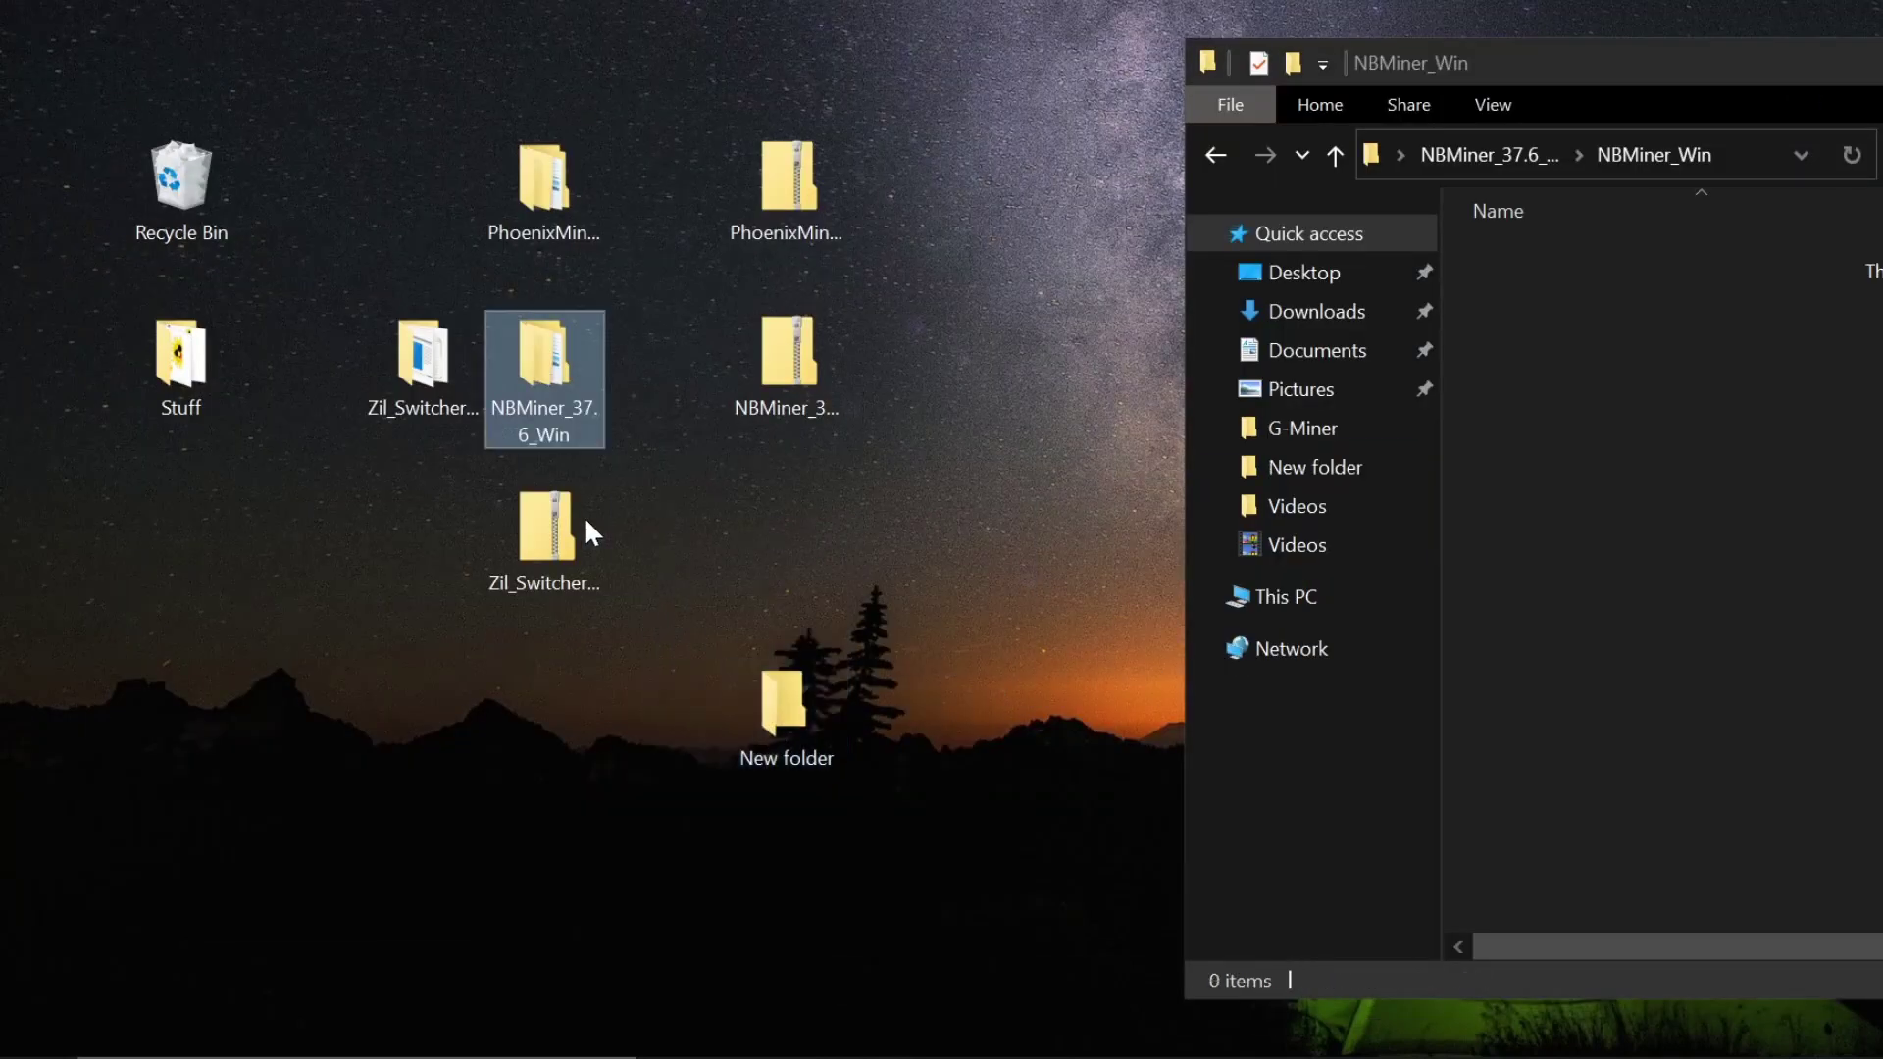
# - Move both Zil_Switcher_1.2.9 files into New folder and close the emptied folder windows
pyautogui.doubleClick(408, 385)
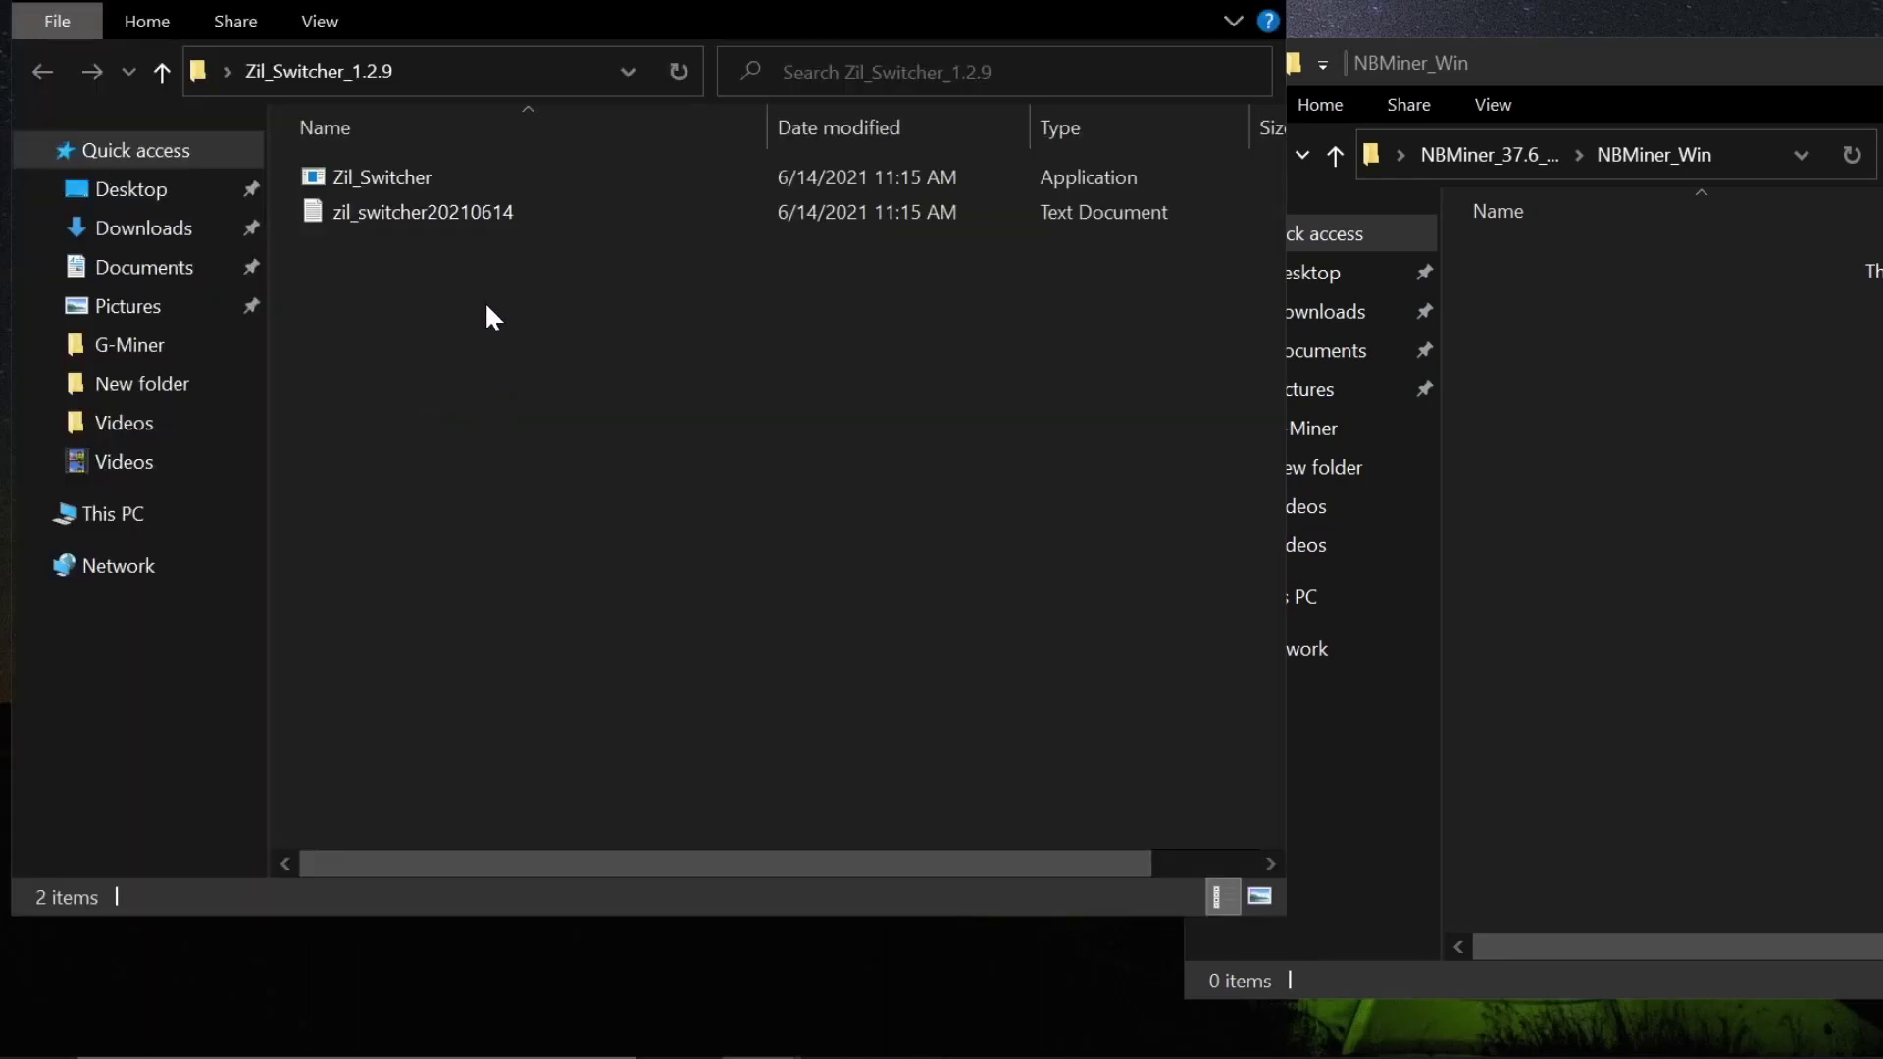
pyautogui.moveTo(485, 302); pyautogui.dragTo(385, 157)
pyautogui.moveTo(1786, 83); pyautogui.dragTo(1016, 157)
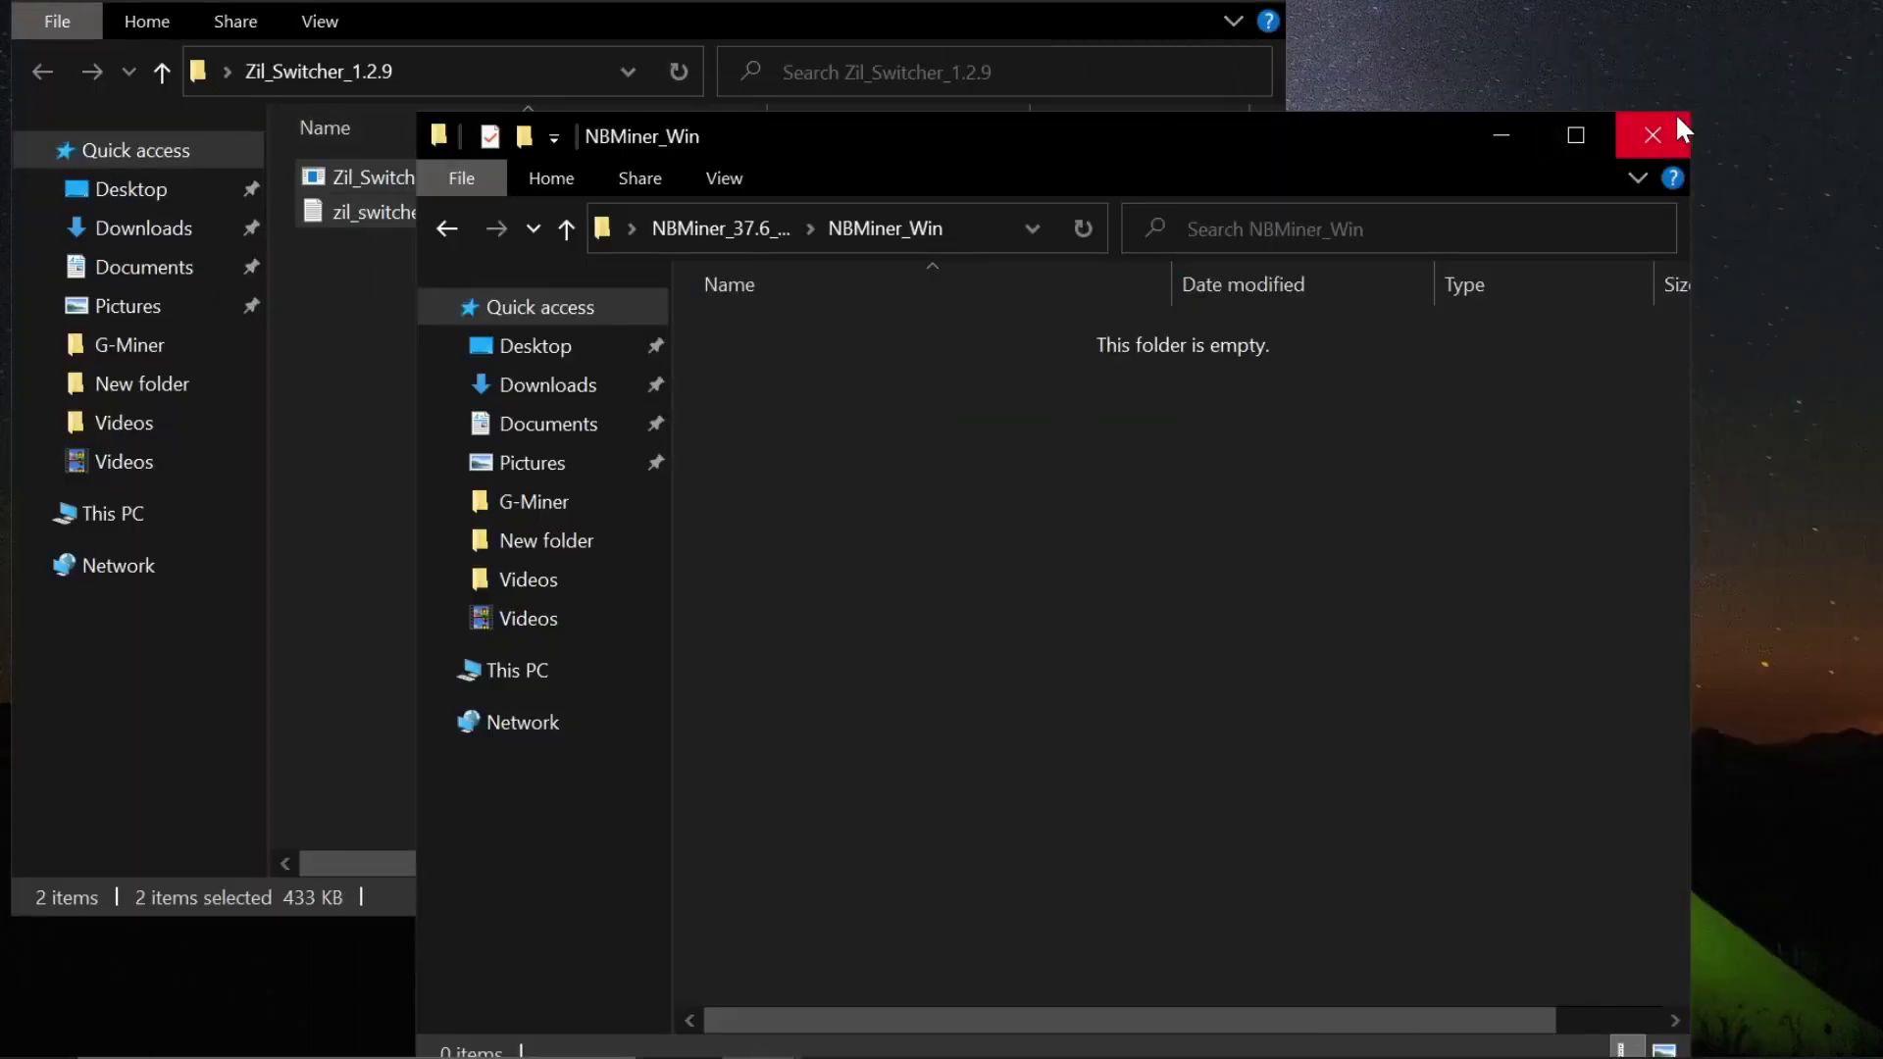
pyautogui.click(1679, 138)
pyautogui.moveTo(753, 5); pyautogui.dragTo(1643, 50)
pyautogui.moveTo(1484, 261); pyautogui.dragTo(769, 759)
pyautogui.moveTo(1785, 37); pyautogui.dragTo(1147, 50)
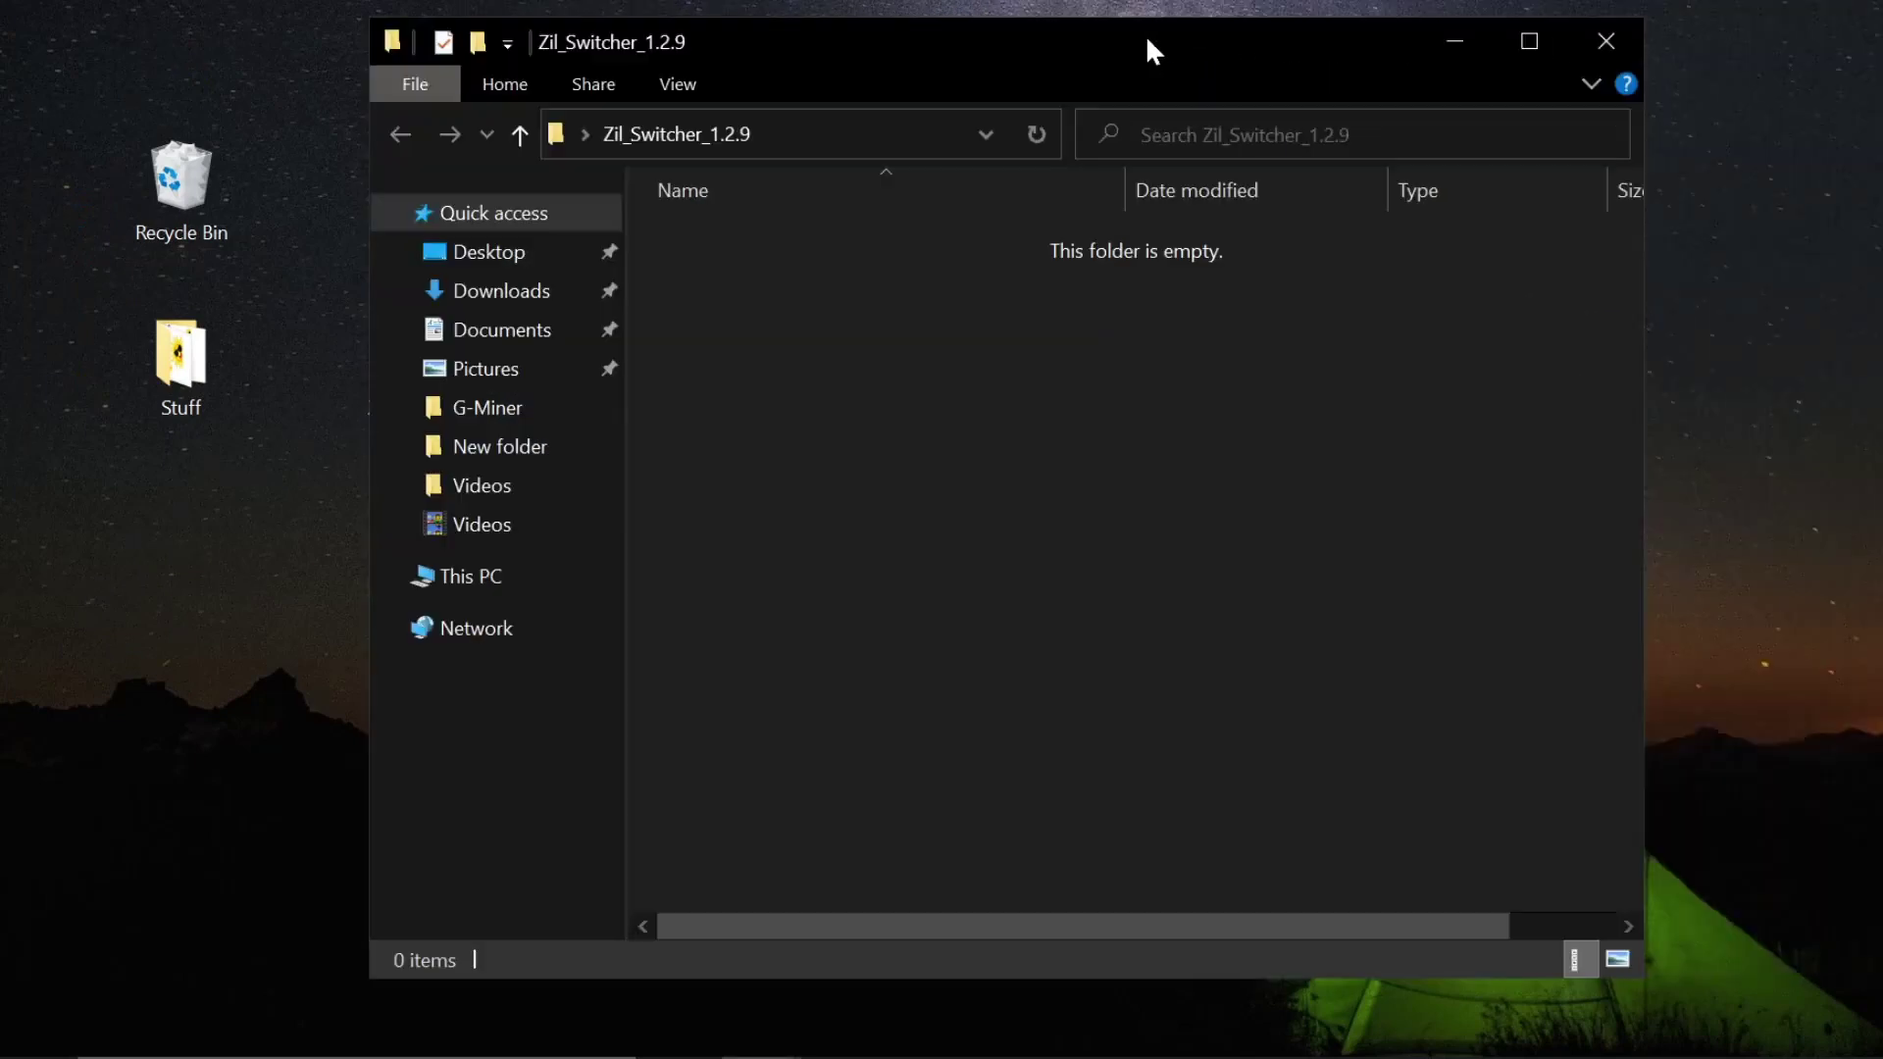
pyautogui.click(1594, 49)
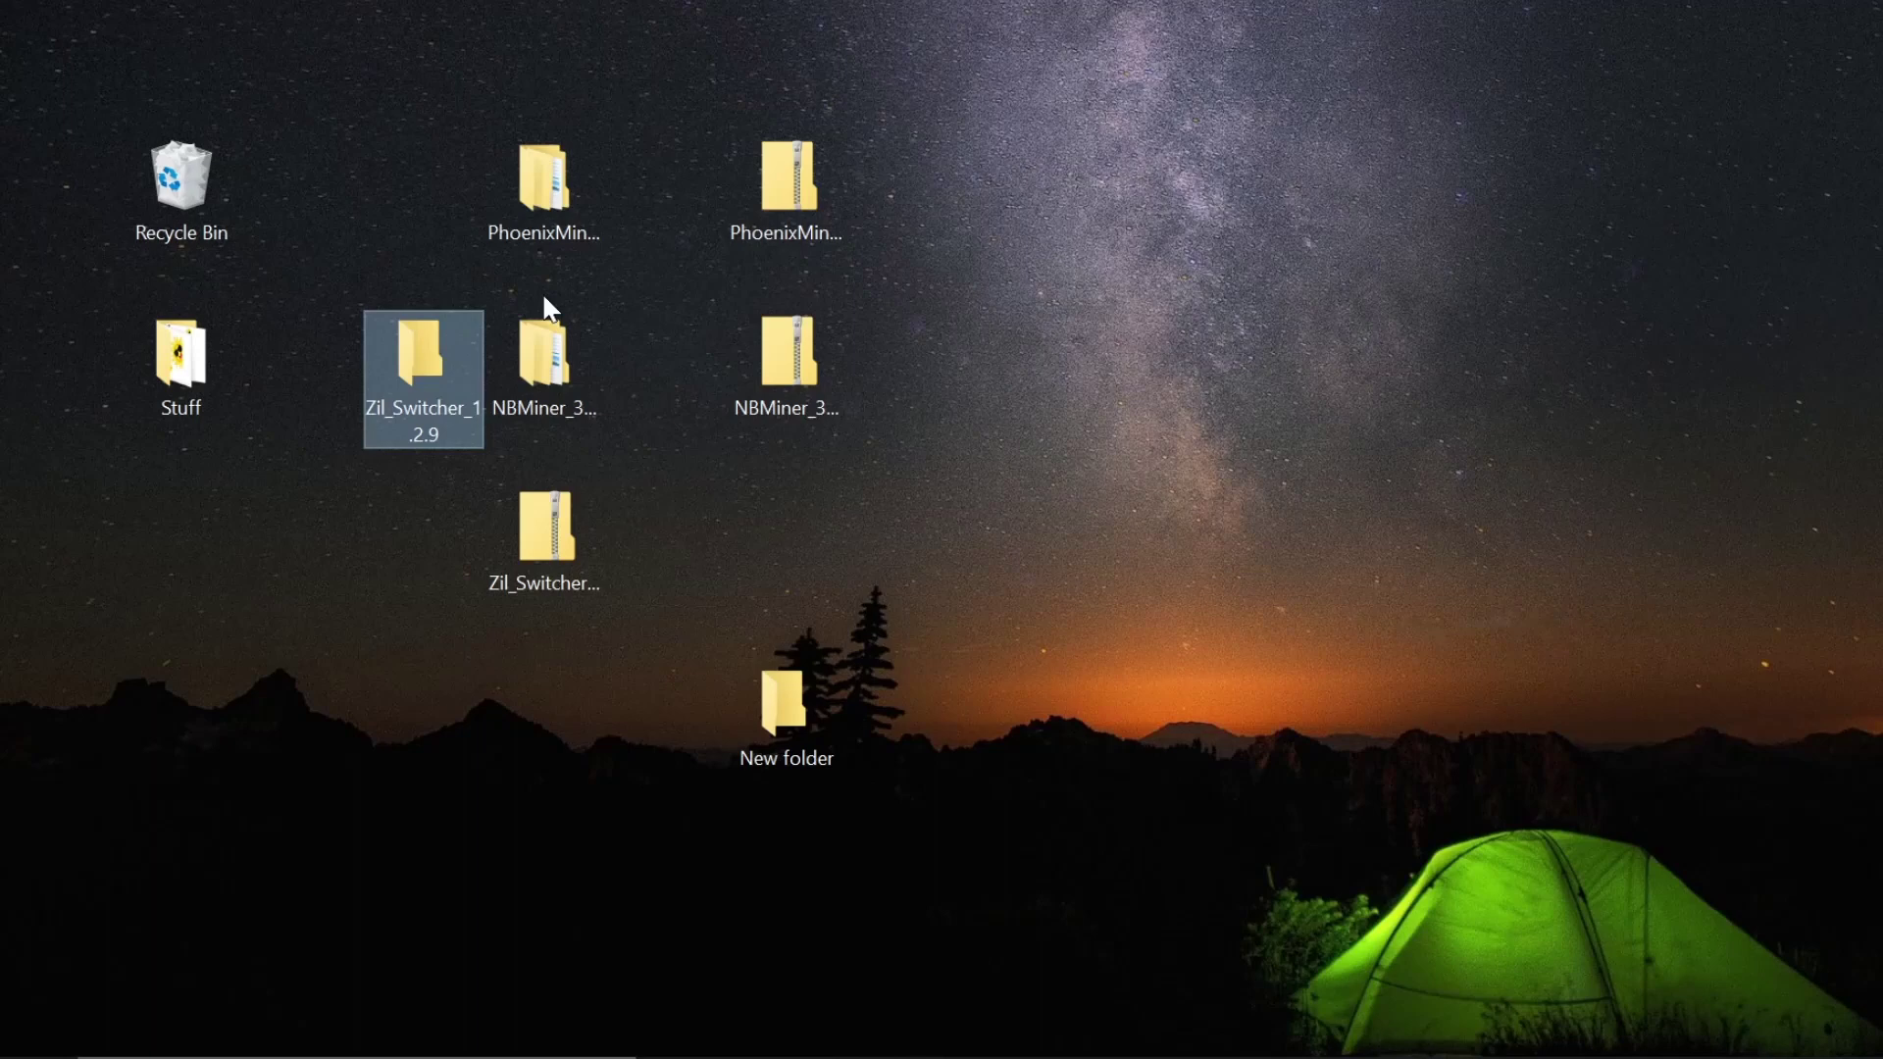
# - Confirm NBMiner_Win is empty, then delete the NBMiner_37.6_Win and Zil_Switcher_1.2.9 folders
pyautogui.doubleClick(520, 358)
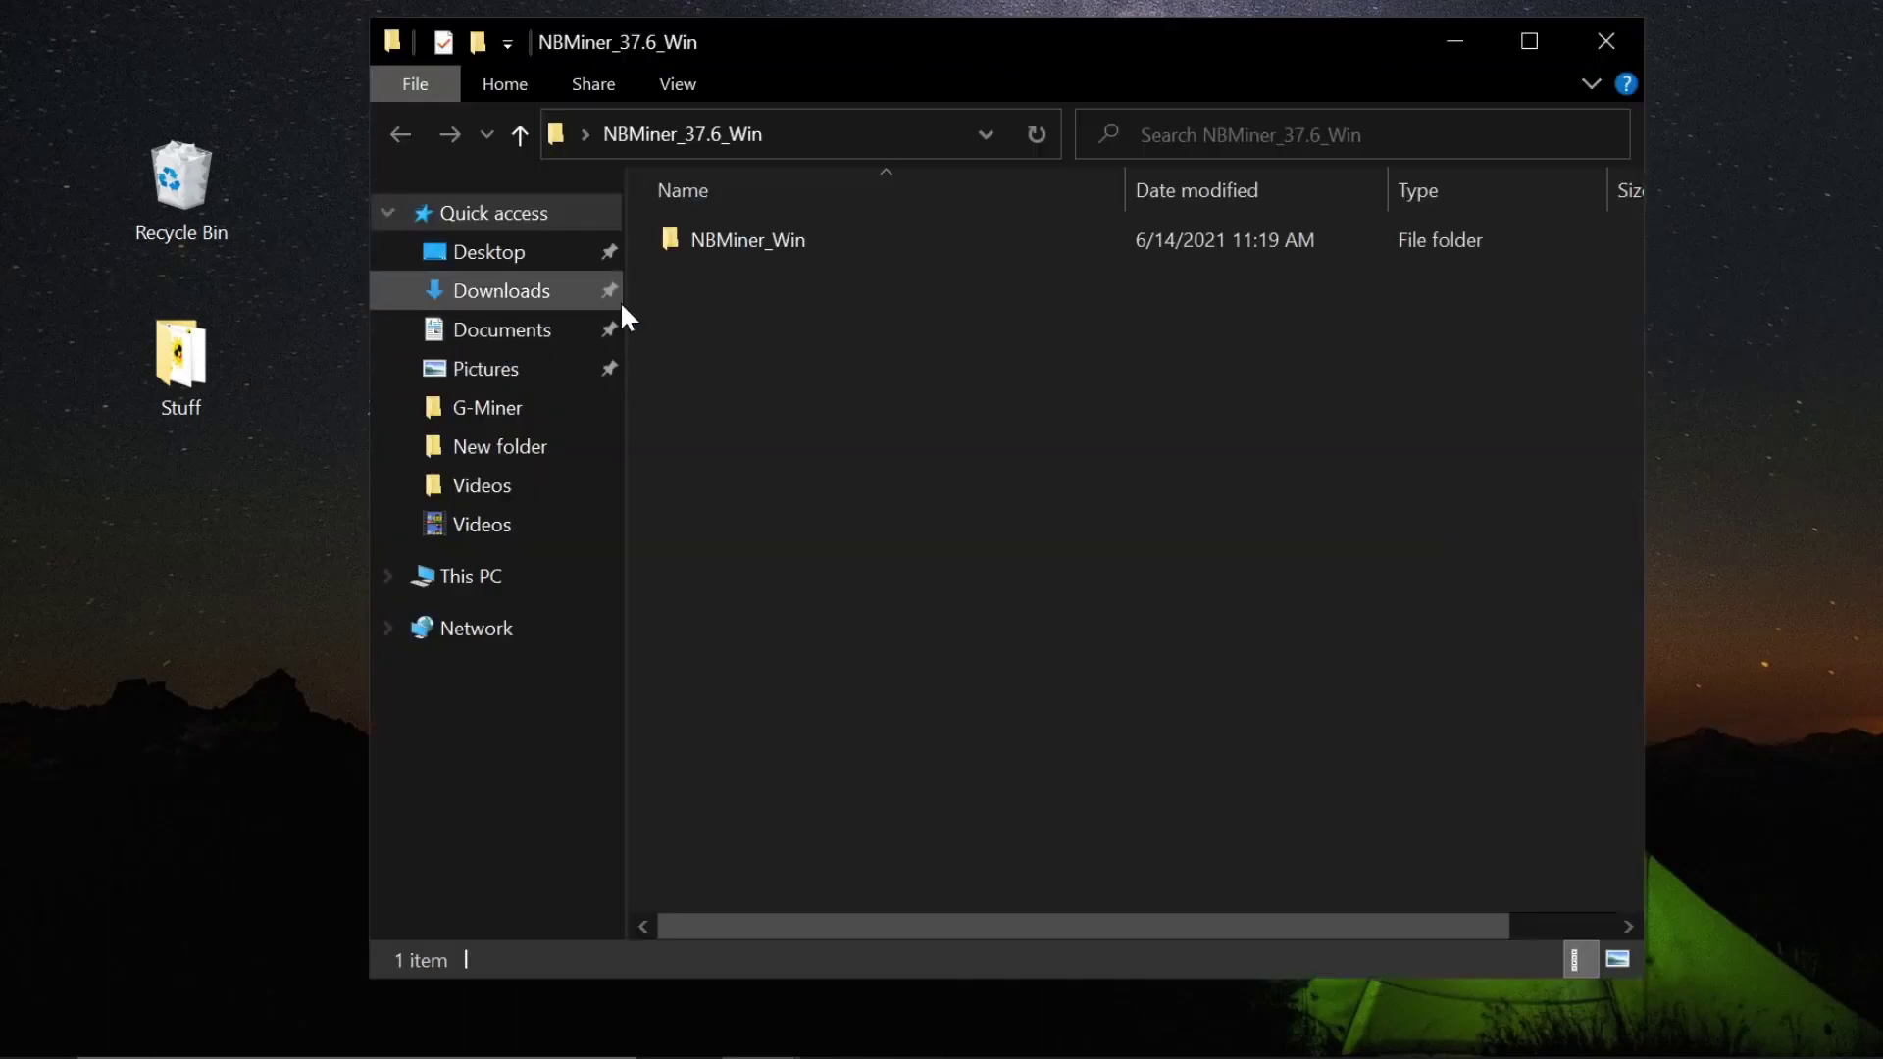
pyautogui.click(755, 235)
pyautogui.doubleClick(755, 236)
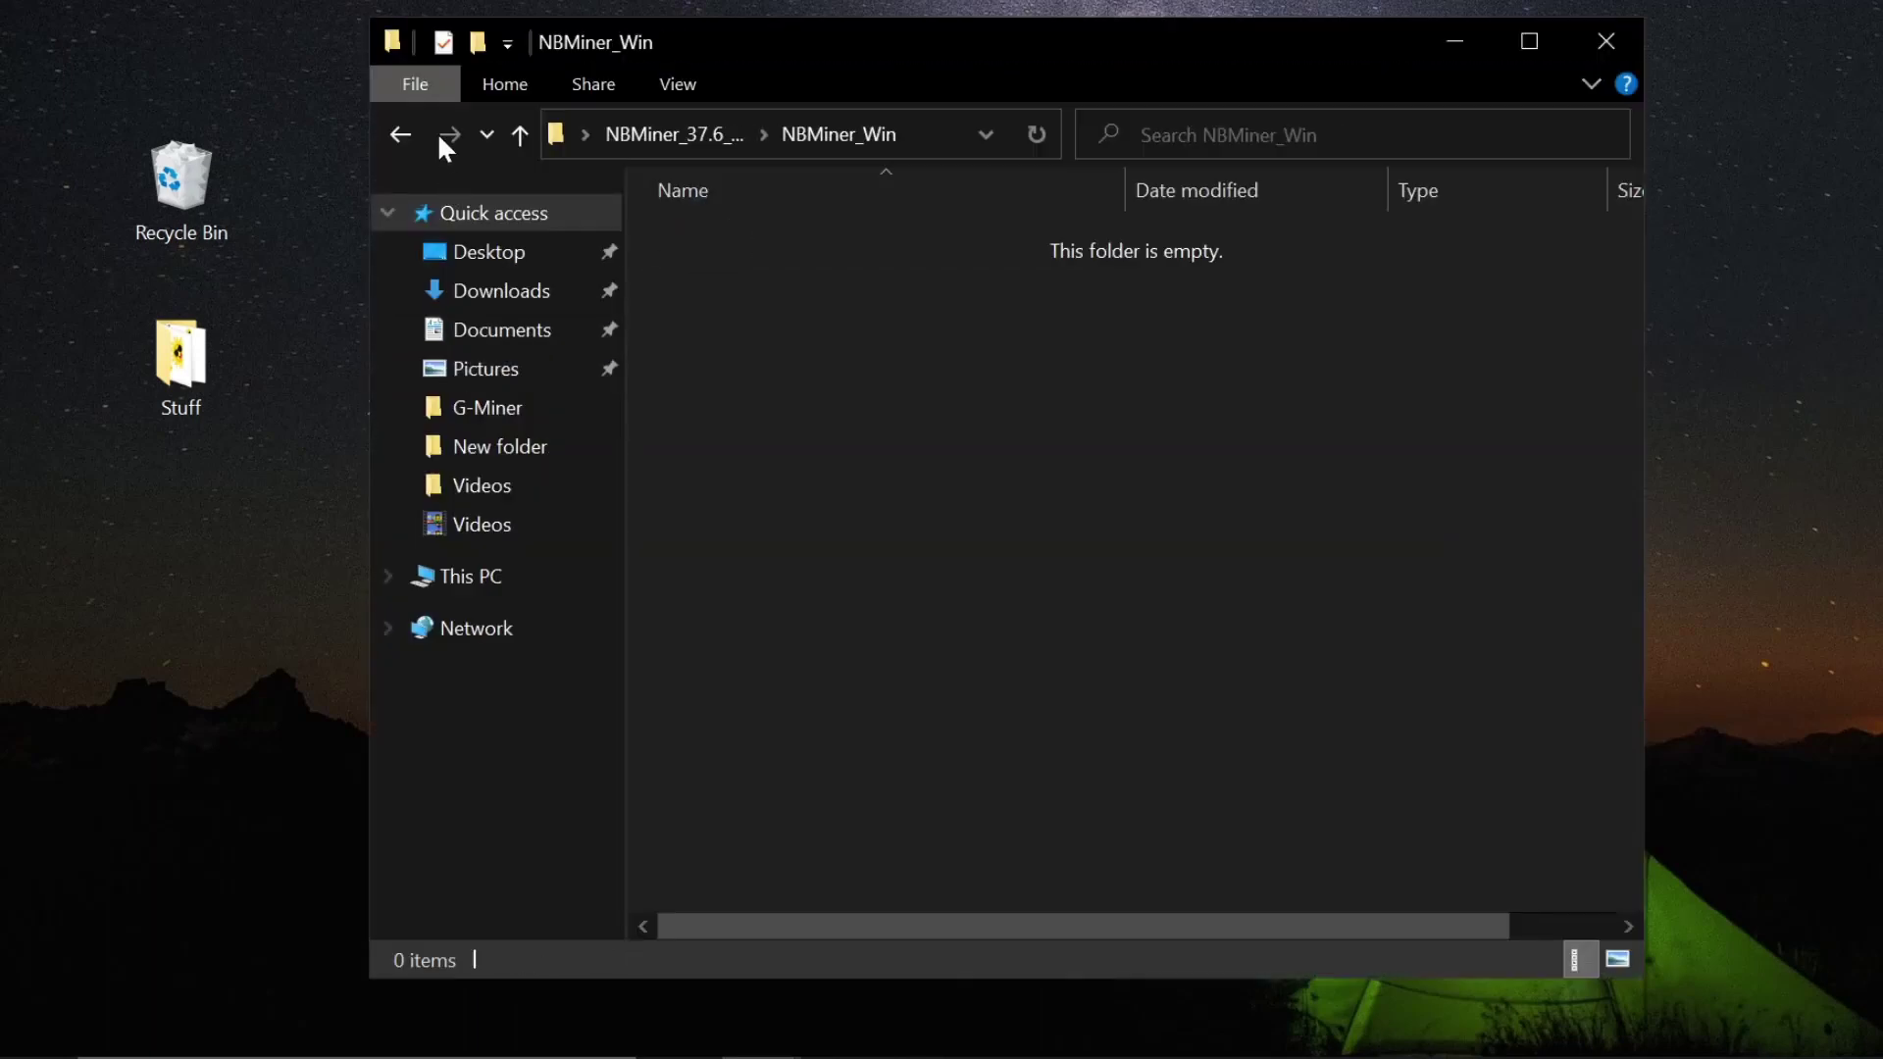
pyautogui.click(401, 134)
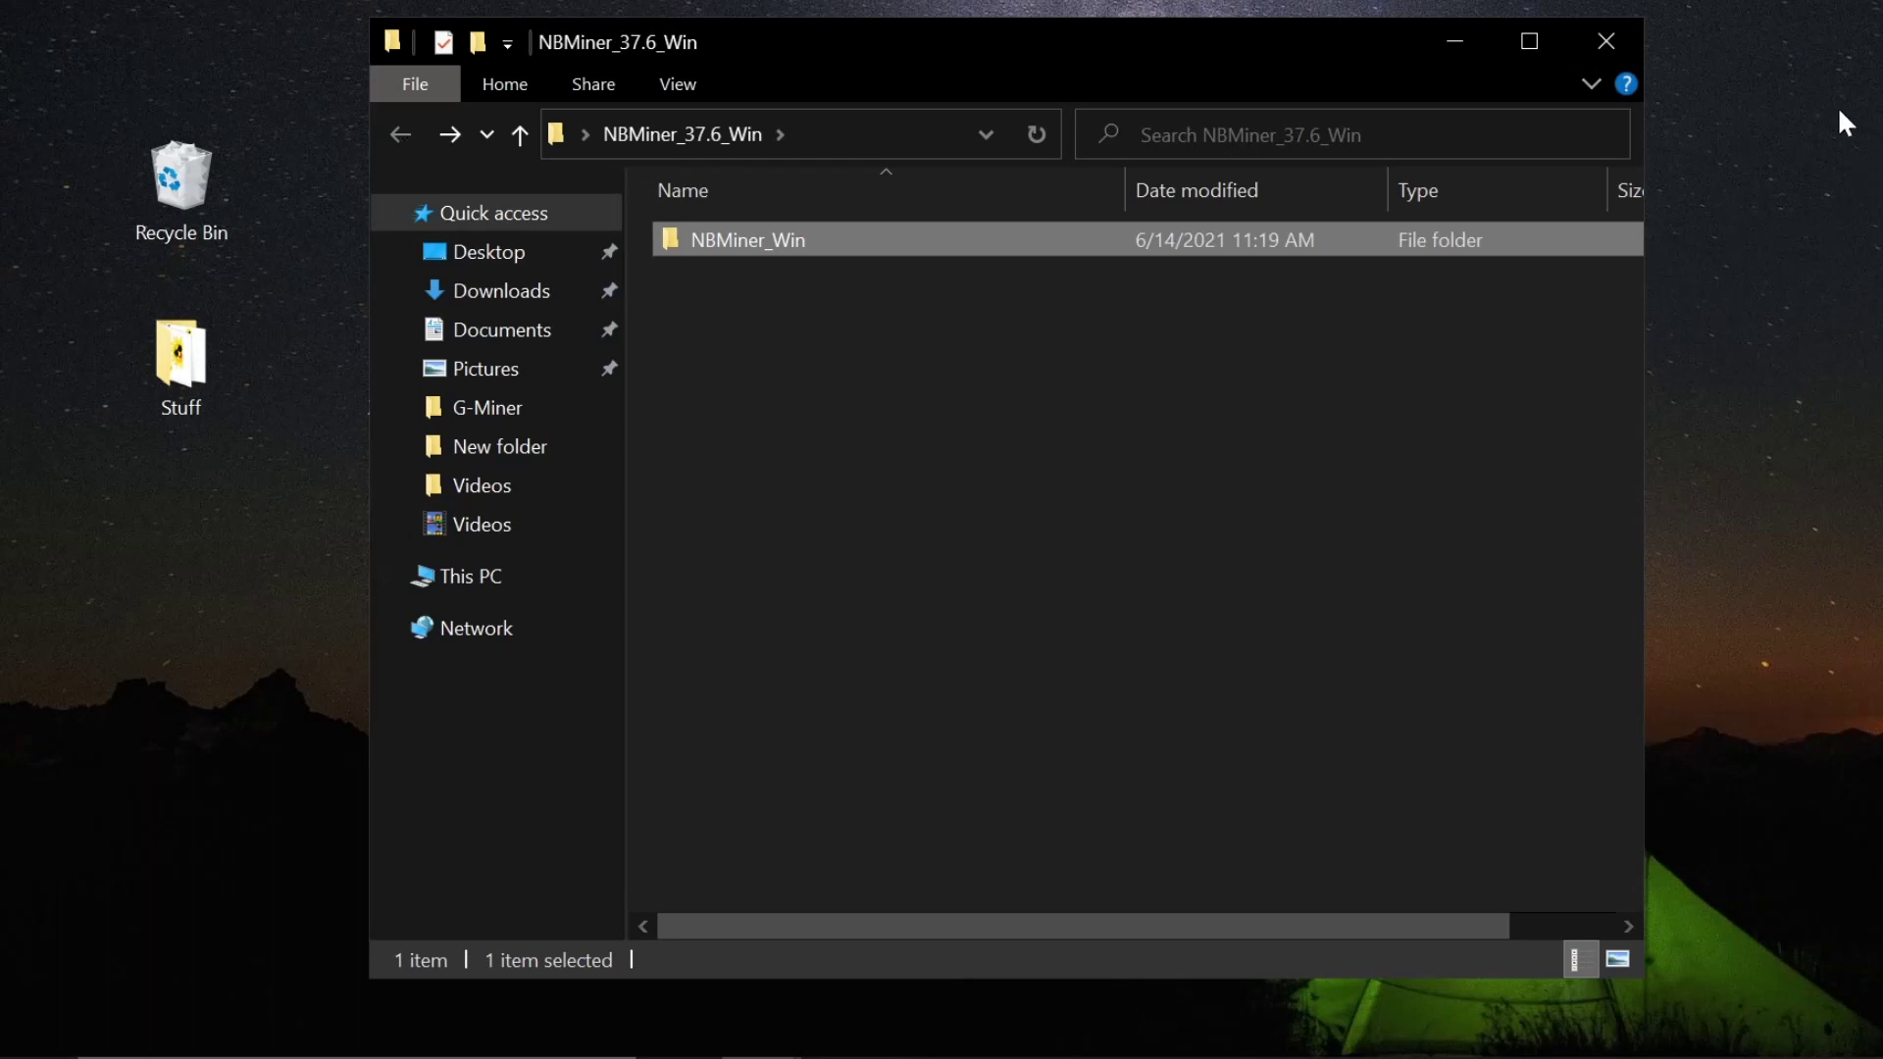
pyautogui.click(1602, 42)
pyautogui.rightClick(545, 359)
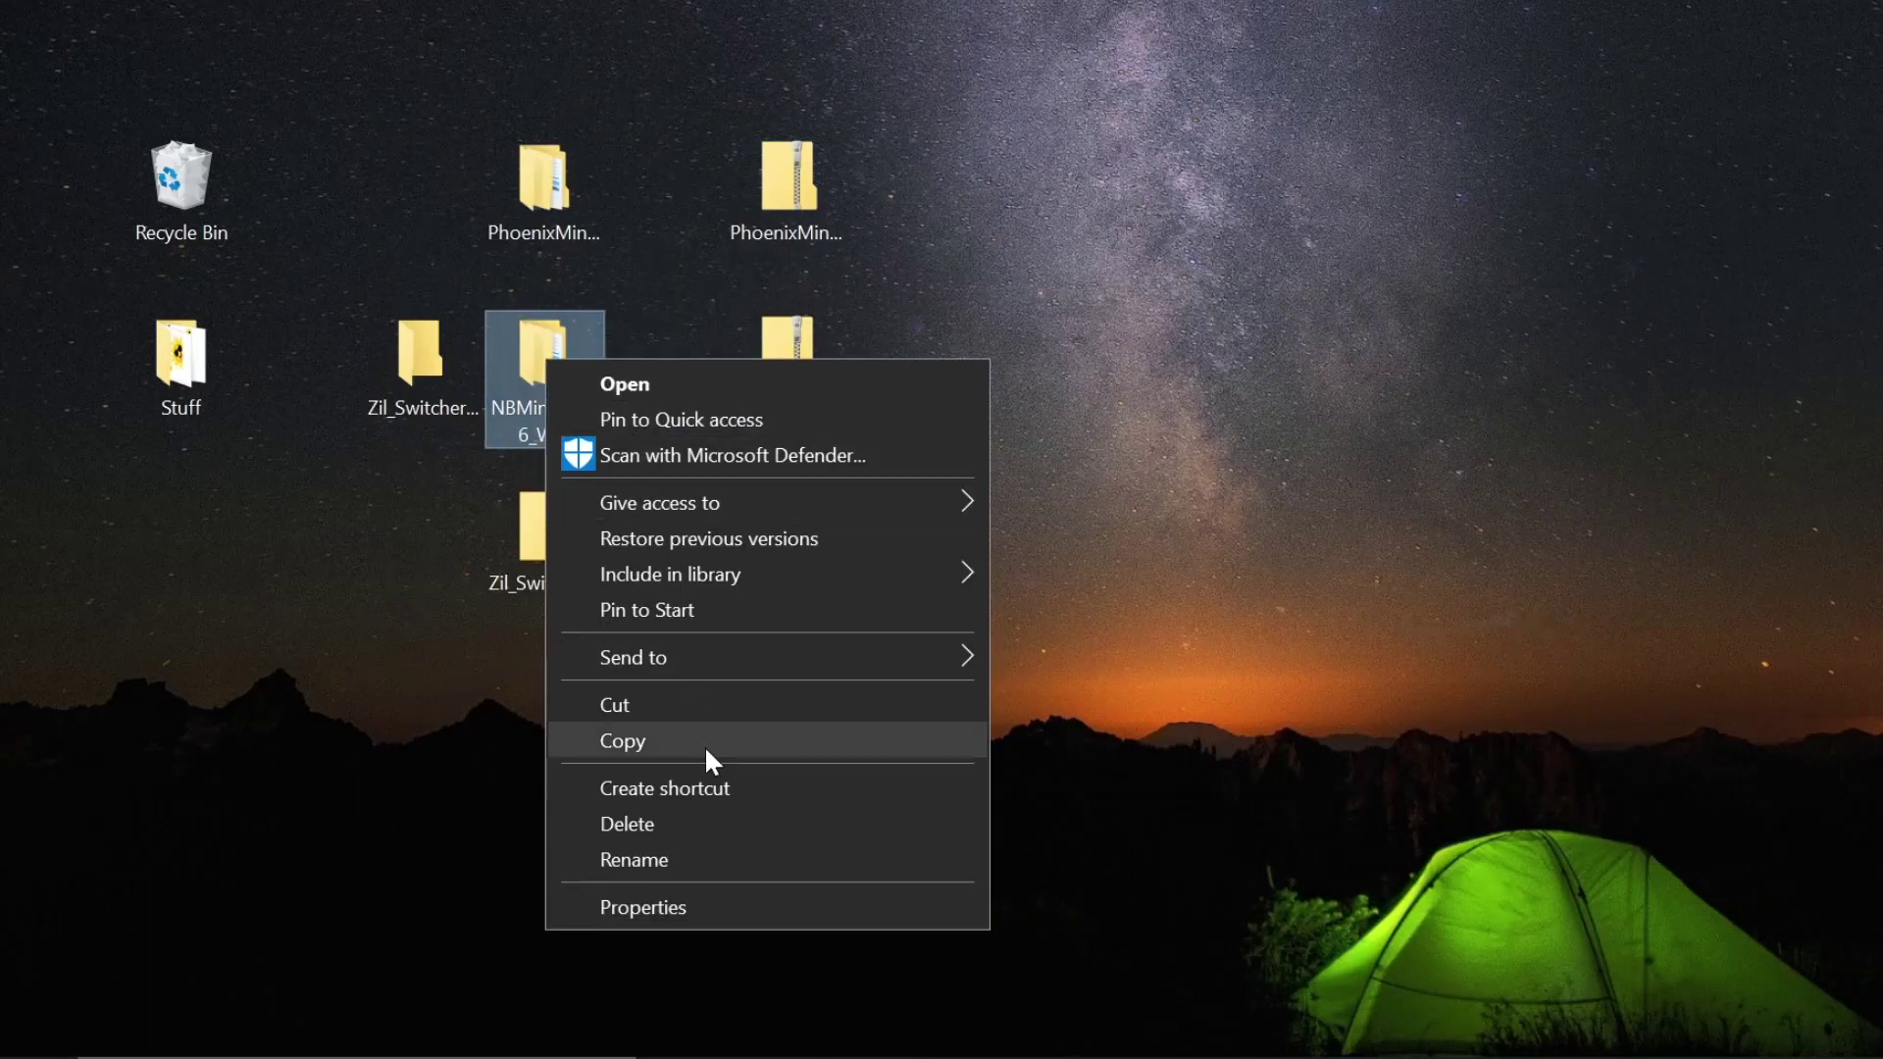
pyautogui.click(702, 825)
pyautogui.click(400, 380)
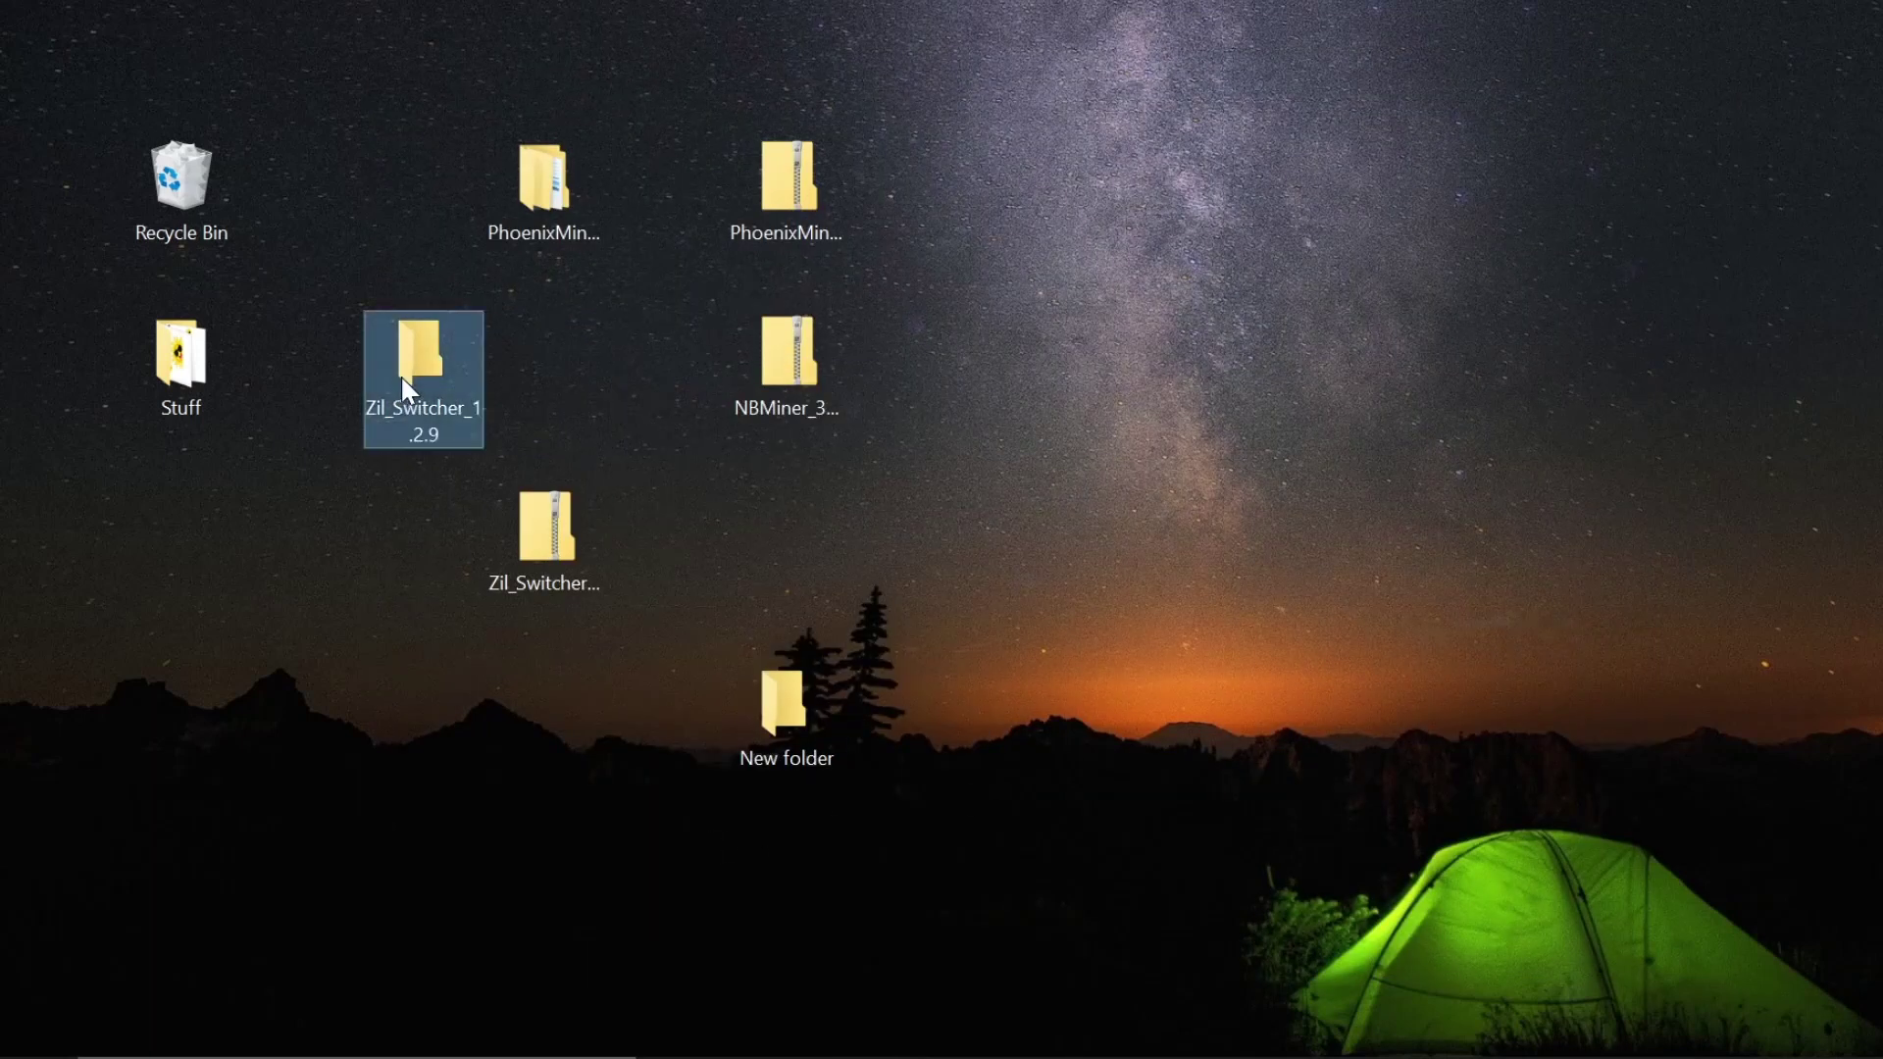
pyautogui.rightClick(401, 380)
pyautogui.click(540, 846)
# - Move the 12 PhoenixMiner files into New folder and recycle the emptied PhoenixMiner folder
pyautogui.doubleClick(545, 233)
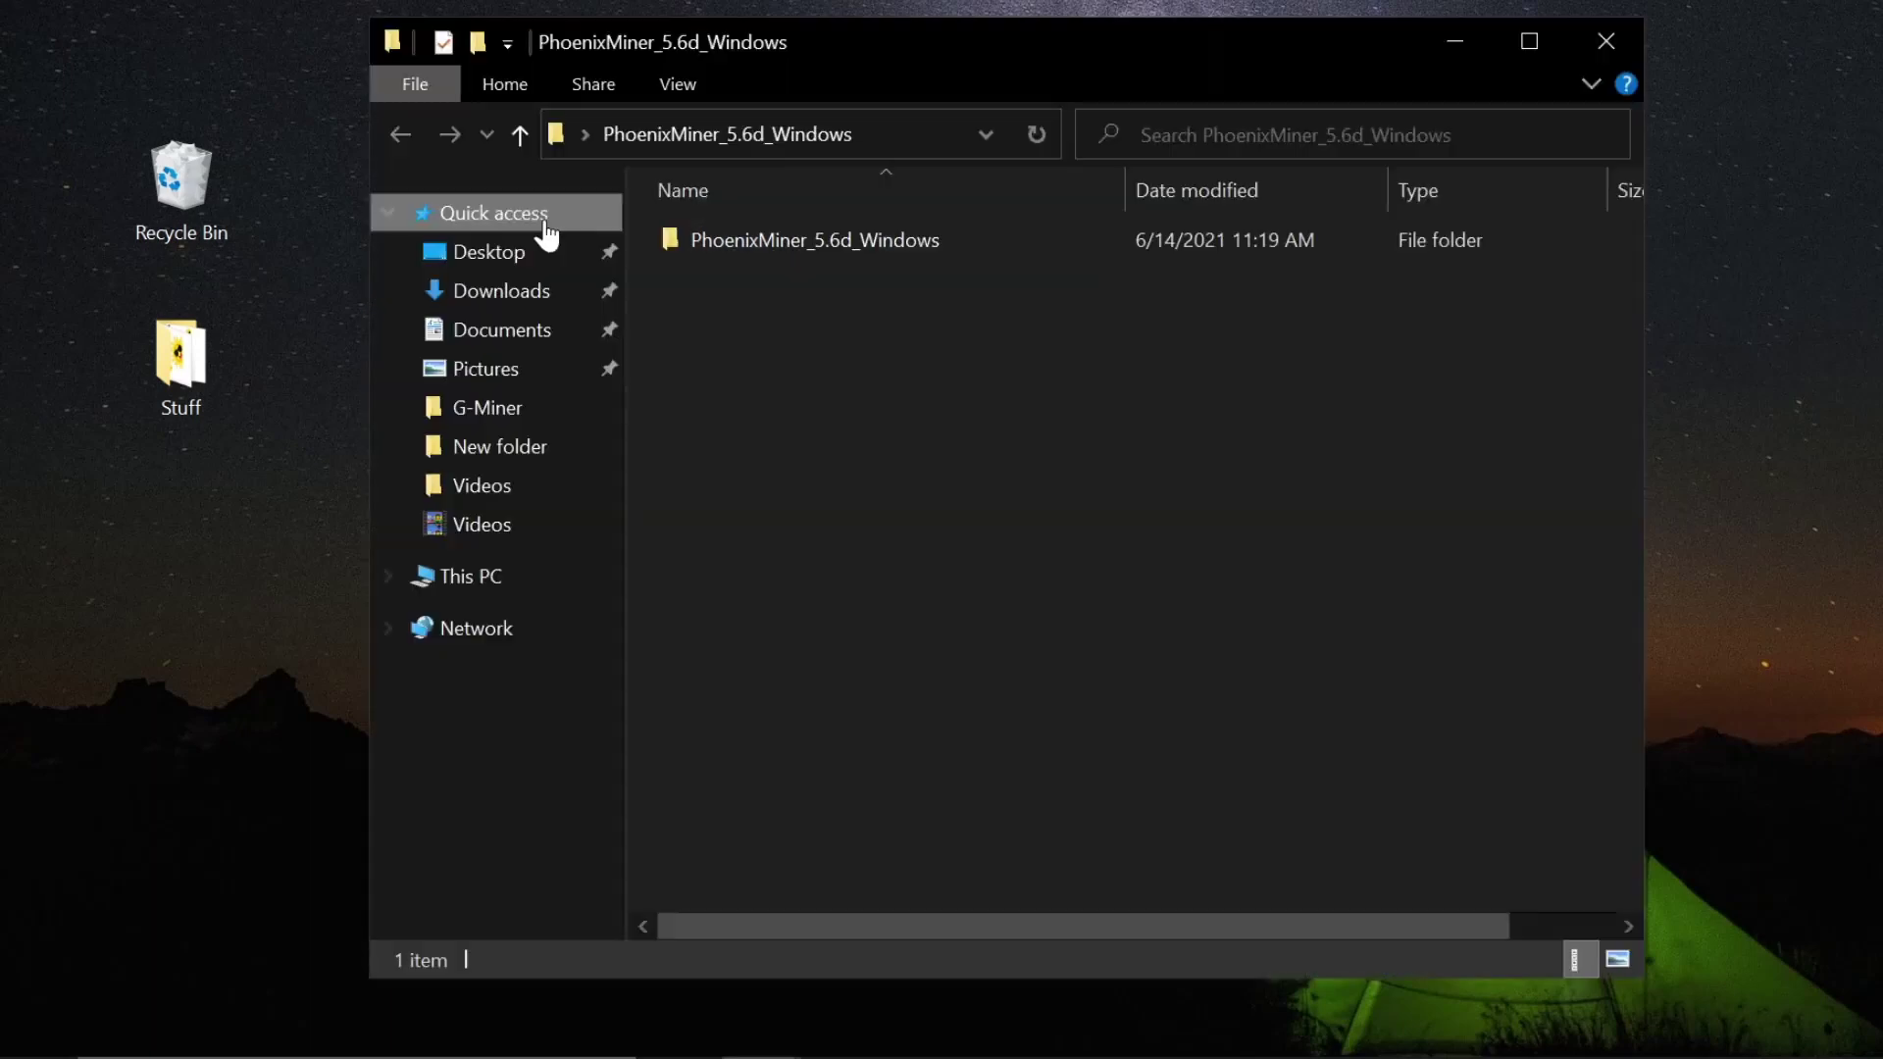
pyautogui.doubleClick(914, 241)
pyautogui.moveTo(899, 687); pyautogui.dragTo(696, 244)
pyautogui.rightClick(696, 244)
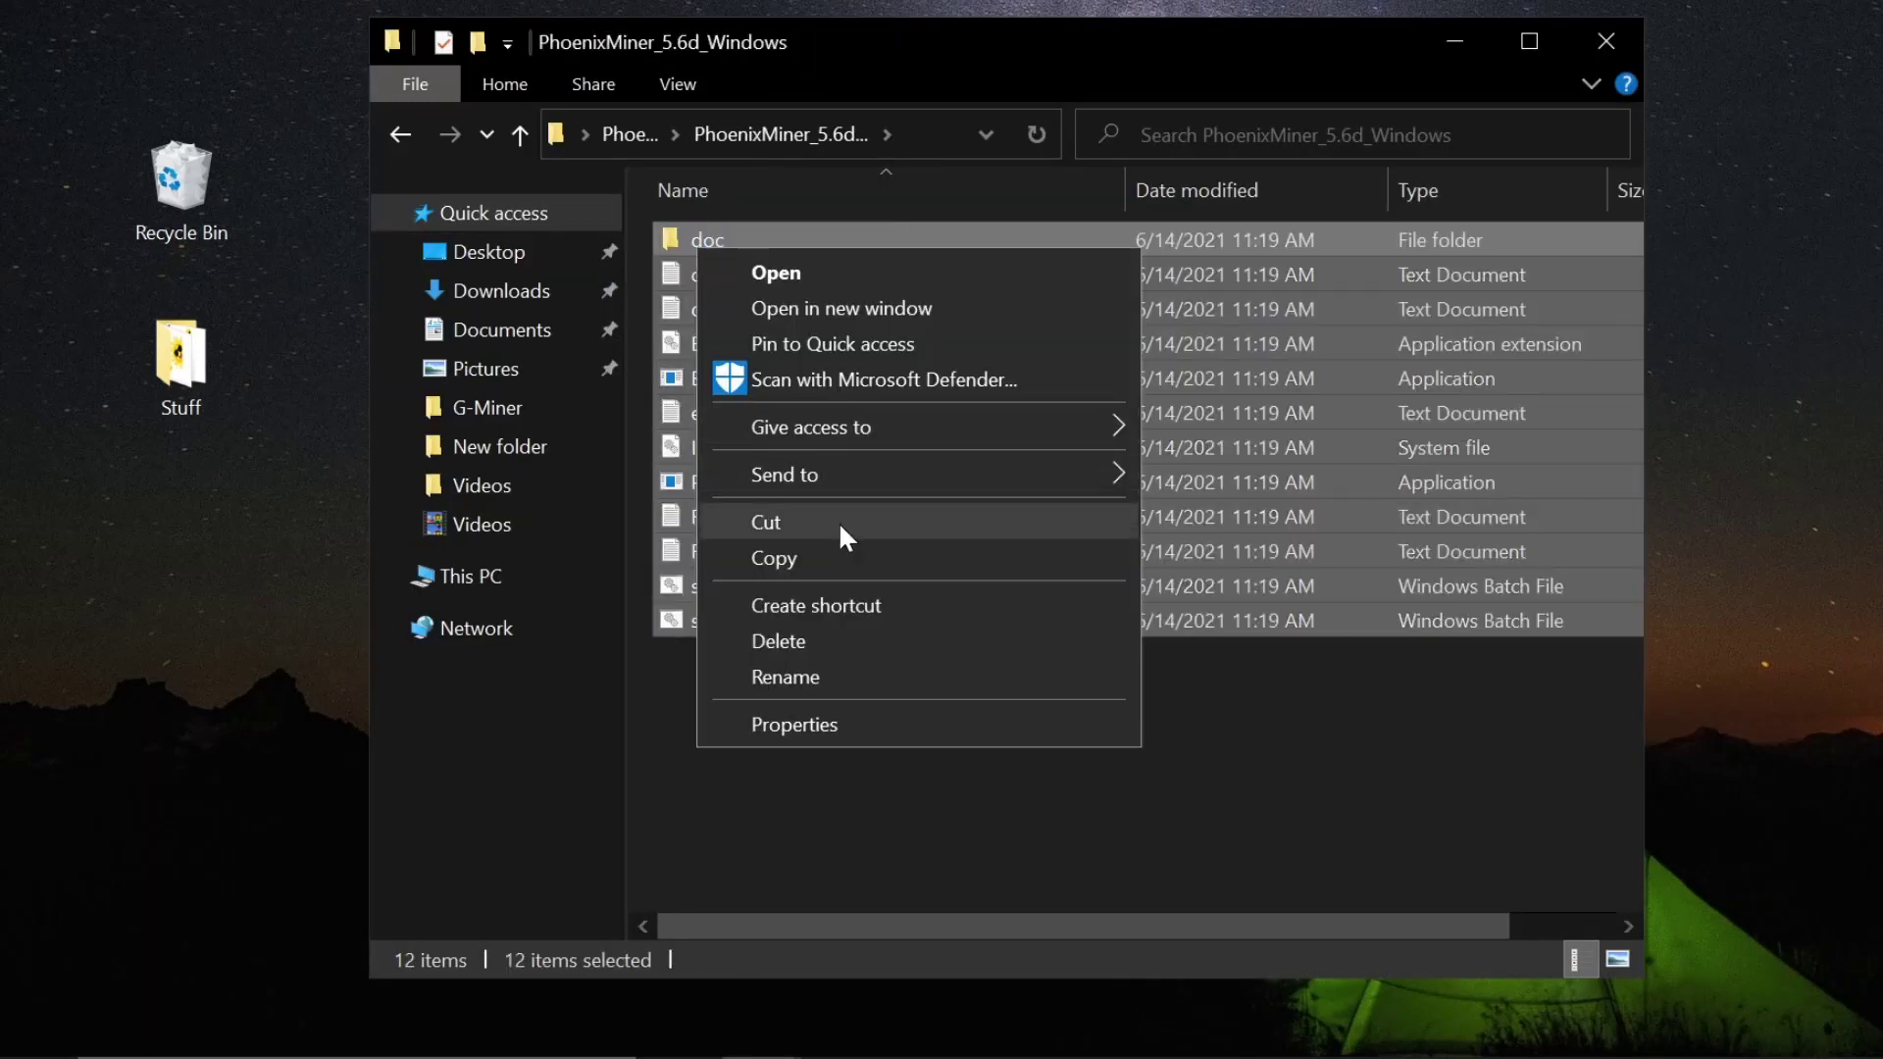
pyautogui.click(1243, 874)
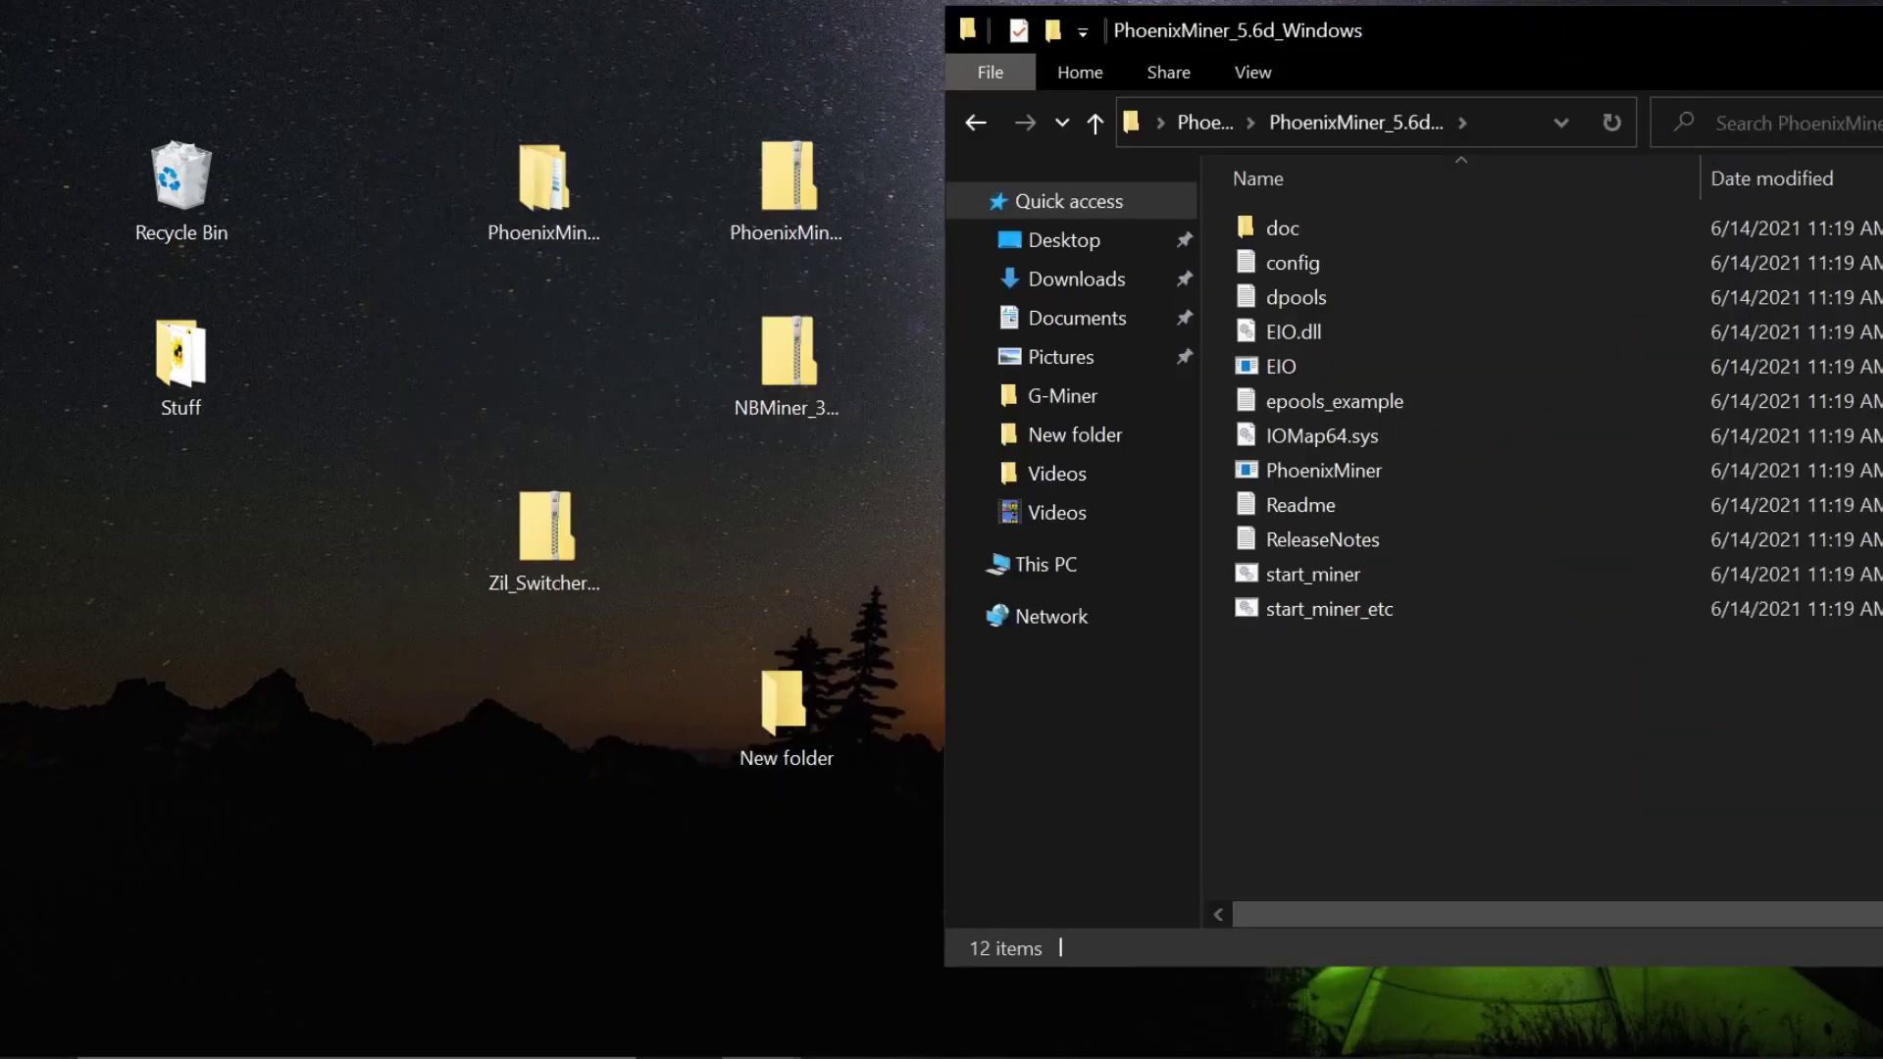
pyautogui.moveTo(1513, 778); pyautogui.dragTo(781, 721)
pyautogui.press('super+Down')
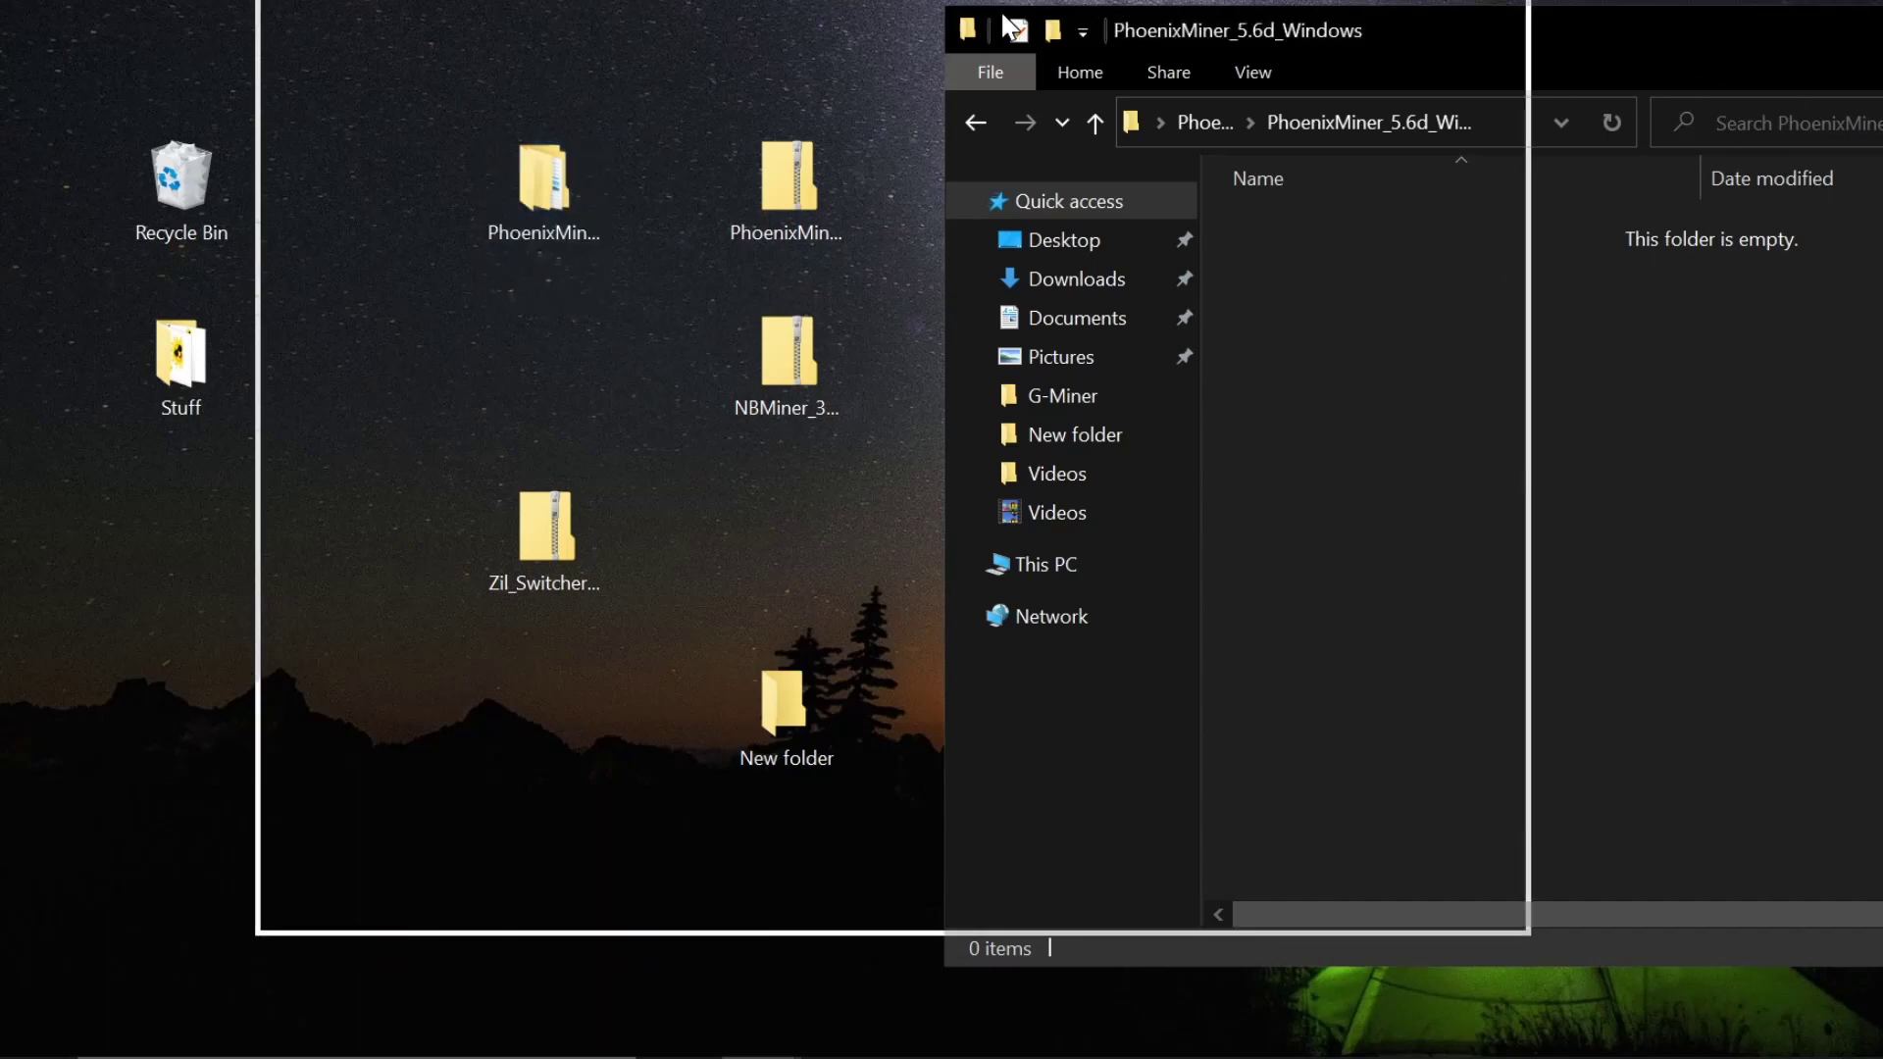
pyautogui.click(1507, 15)
pyautogui.moveTo(545, 183); pyautogui.dragTo(167, 176)
# - Rename the desktop's New folder to 'Ergo + Zil'
pyautogui.rightClick(784, 704)
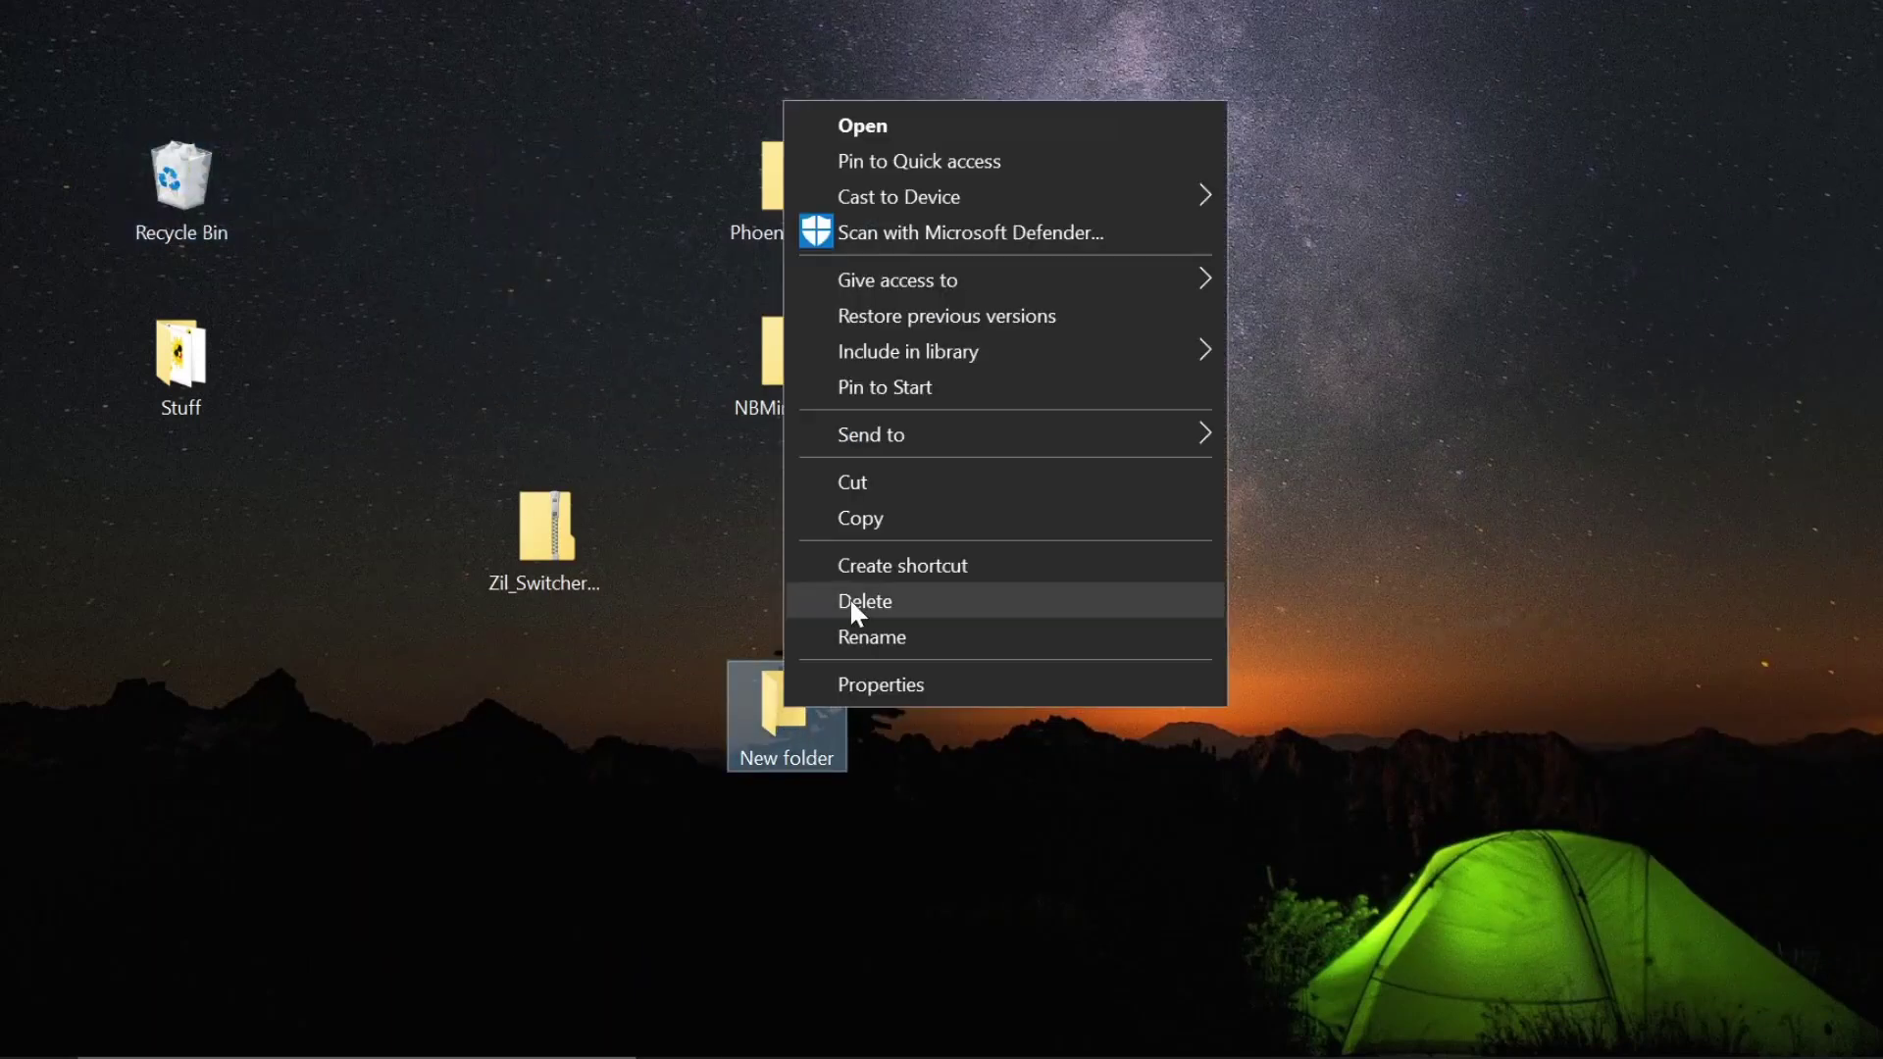
pyautogui.click(879, 645)
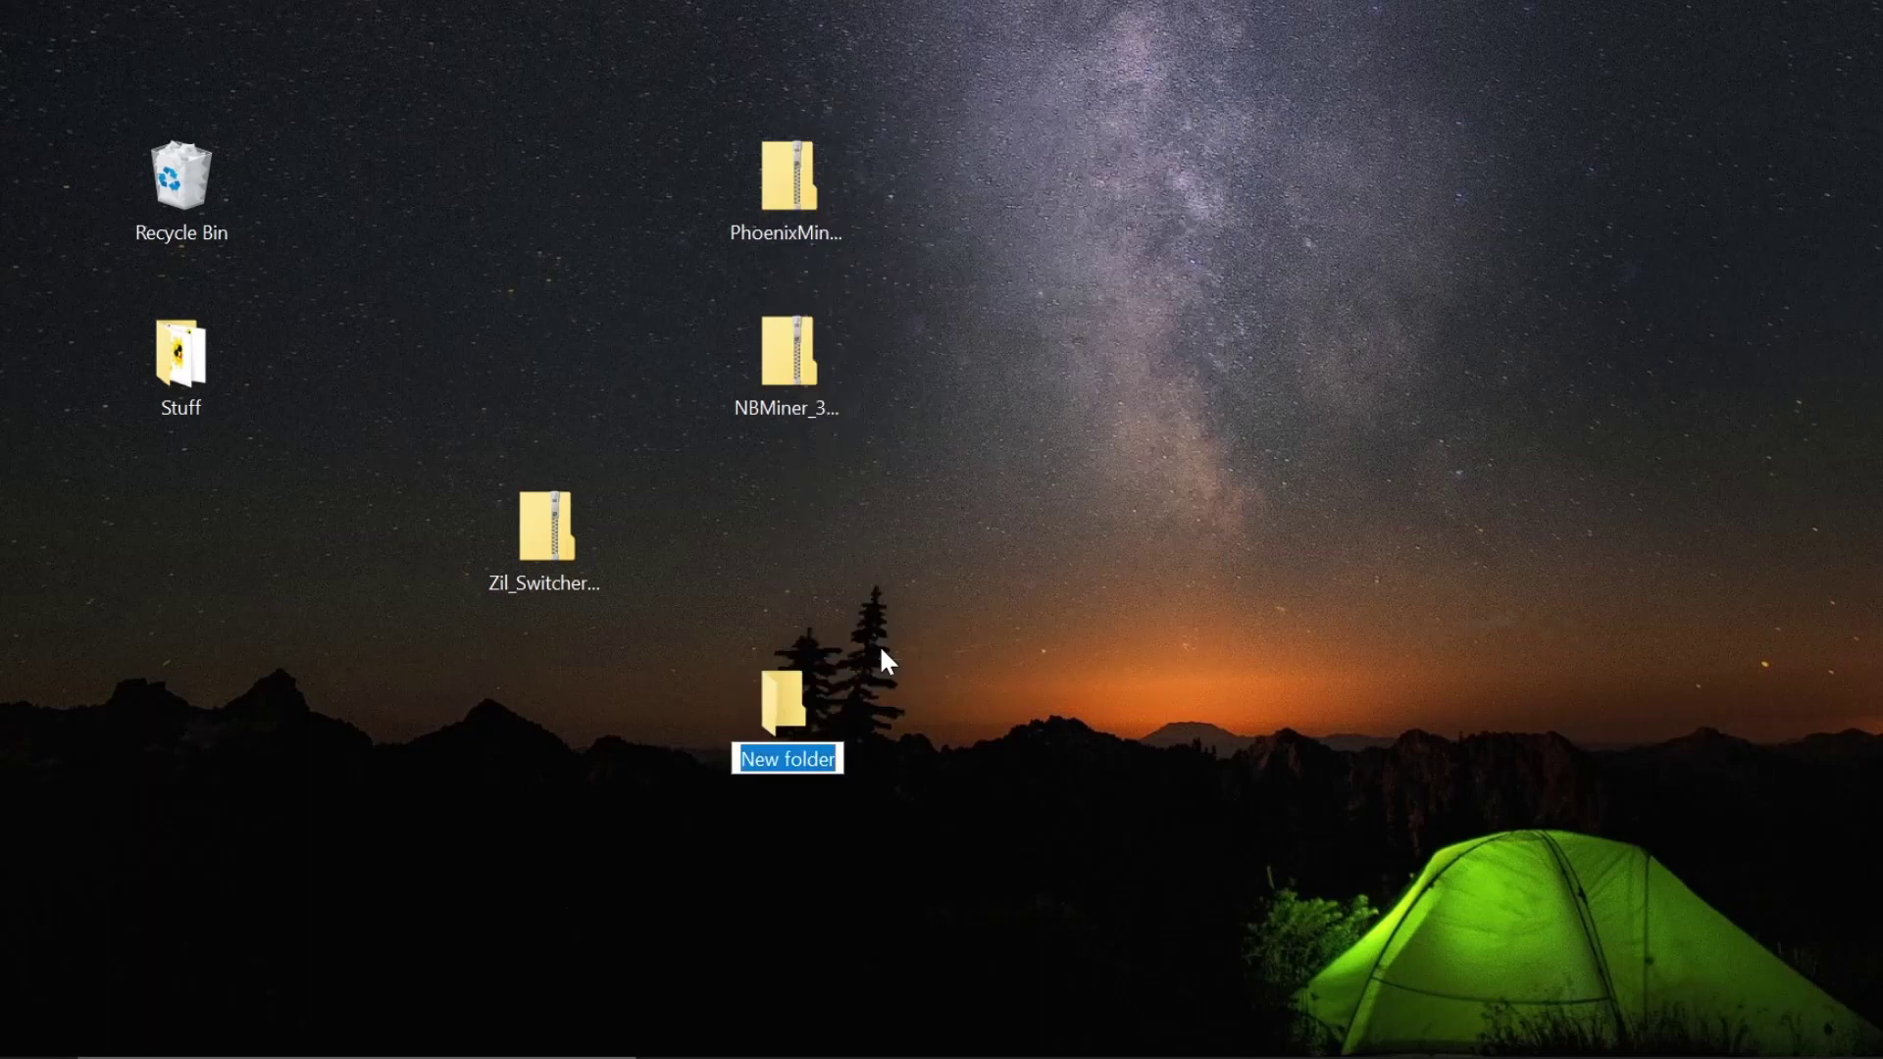
pyautogui.write('Ergo + Zil')
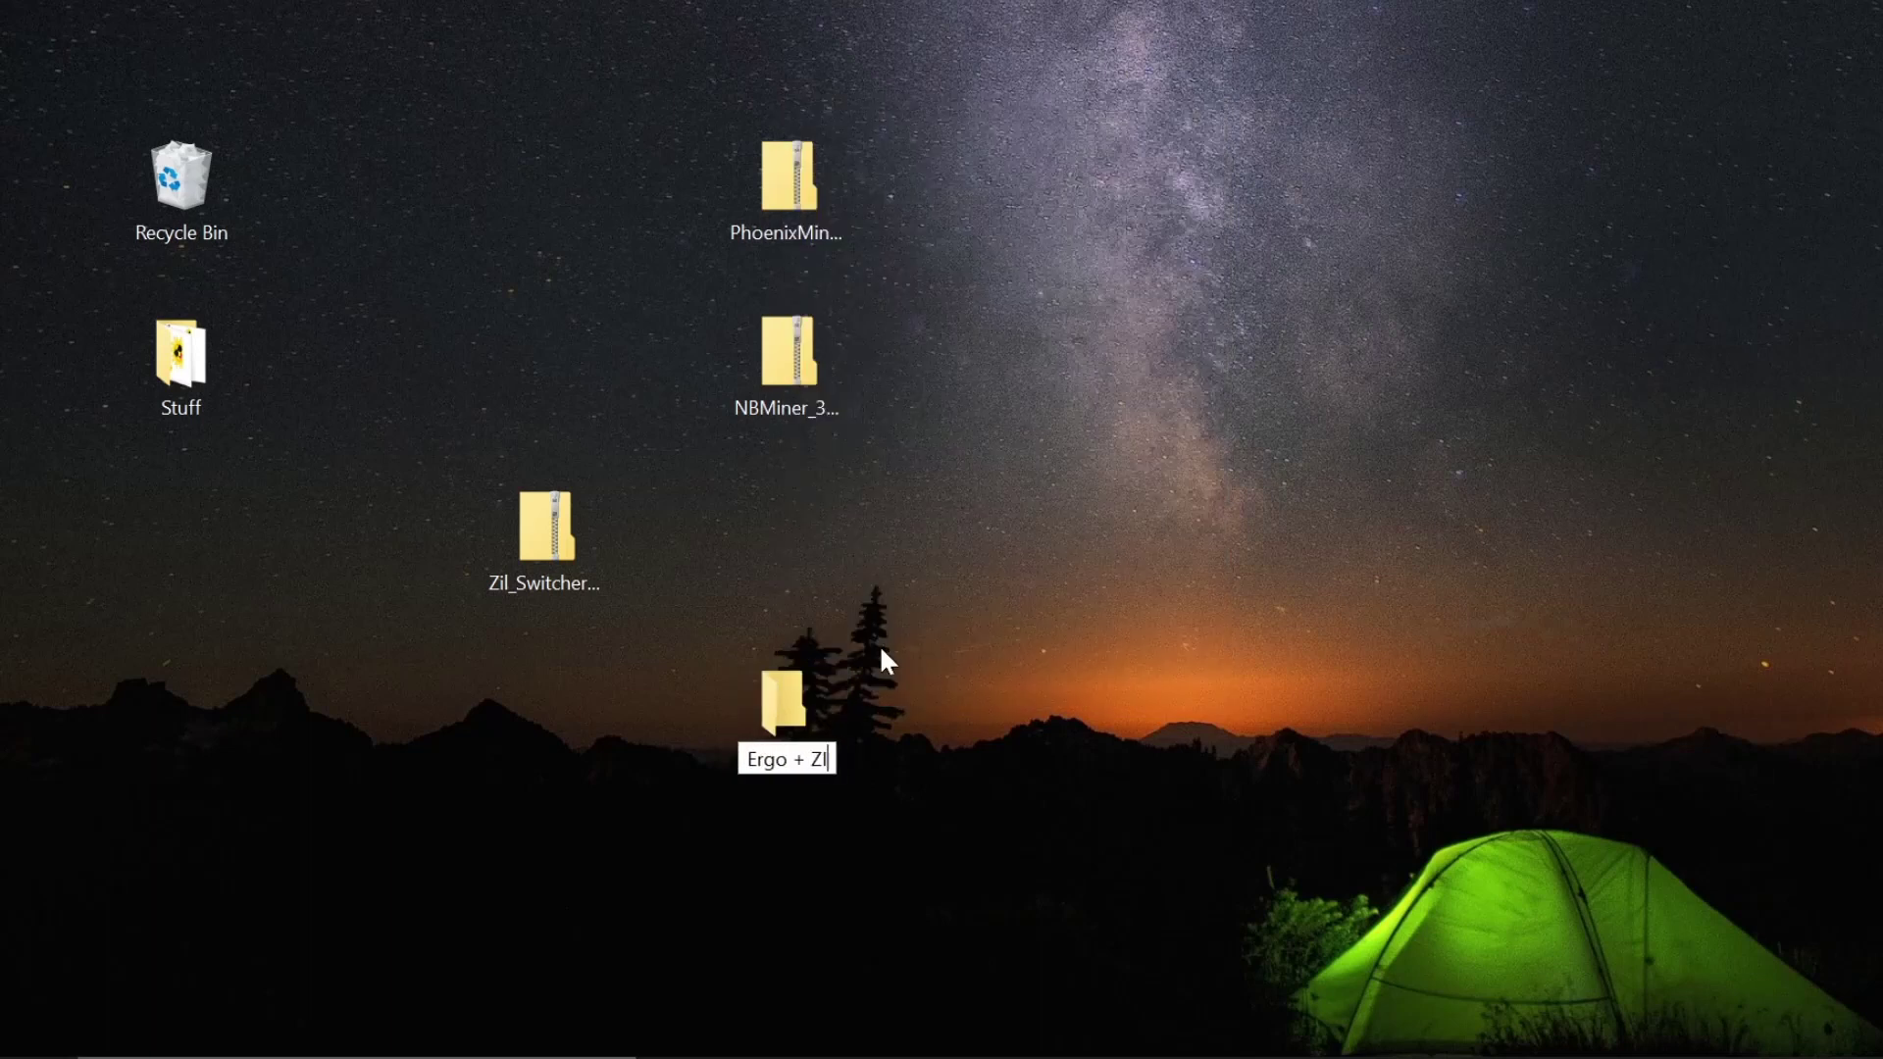
pyautogui.press('BackSpace')
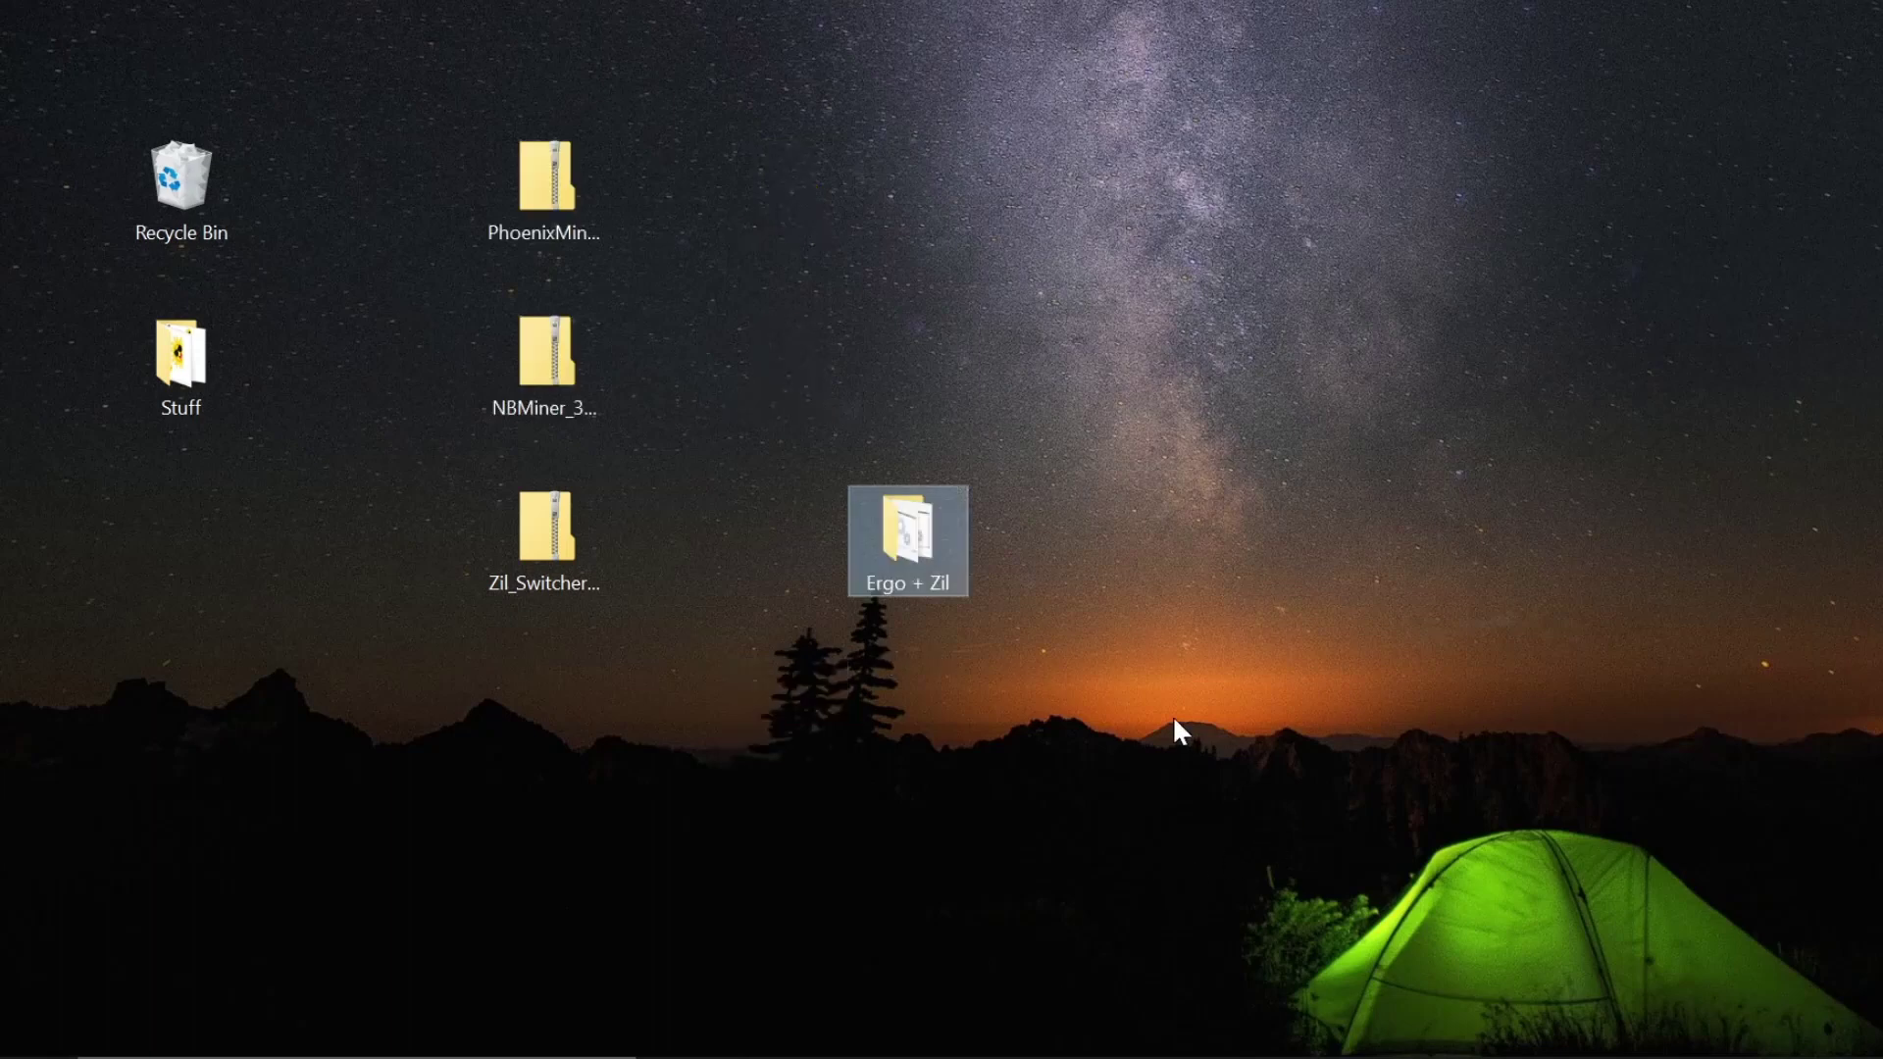
# - Go to Windows Security's Virus & threat protection settings and scroll down toward Exclusions
pyautogui.click(1732, 1051)
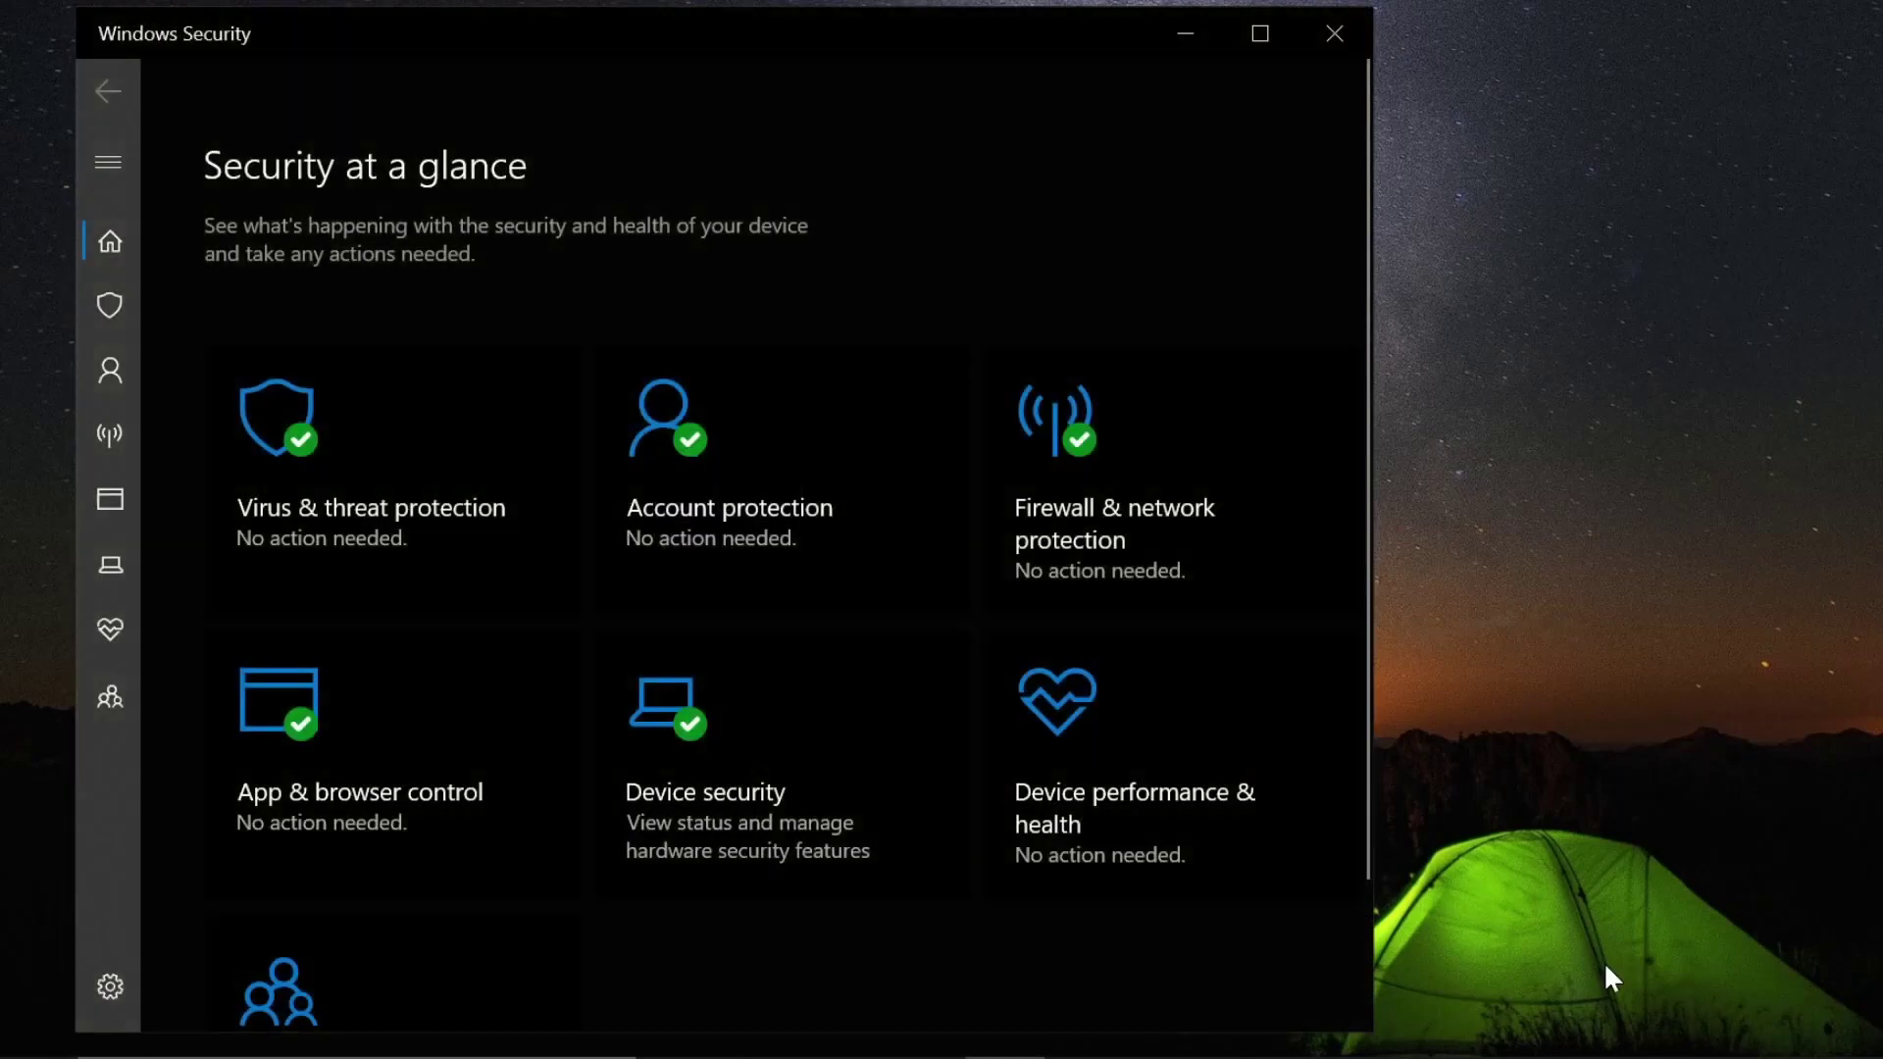
pyautogui.click(364, 495)
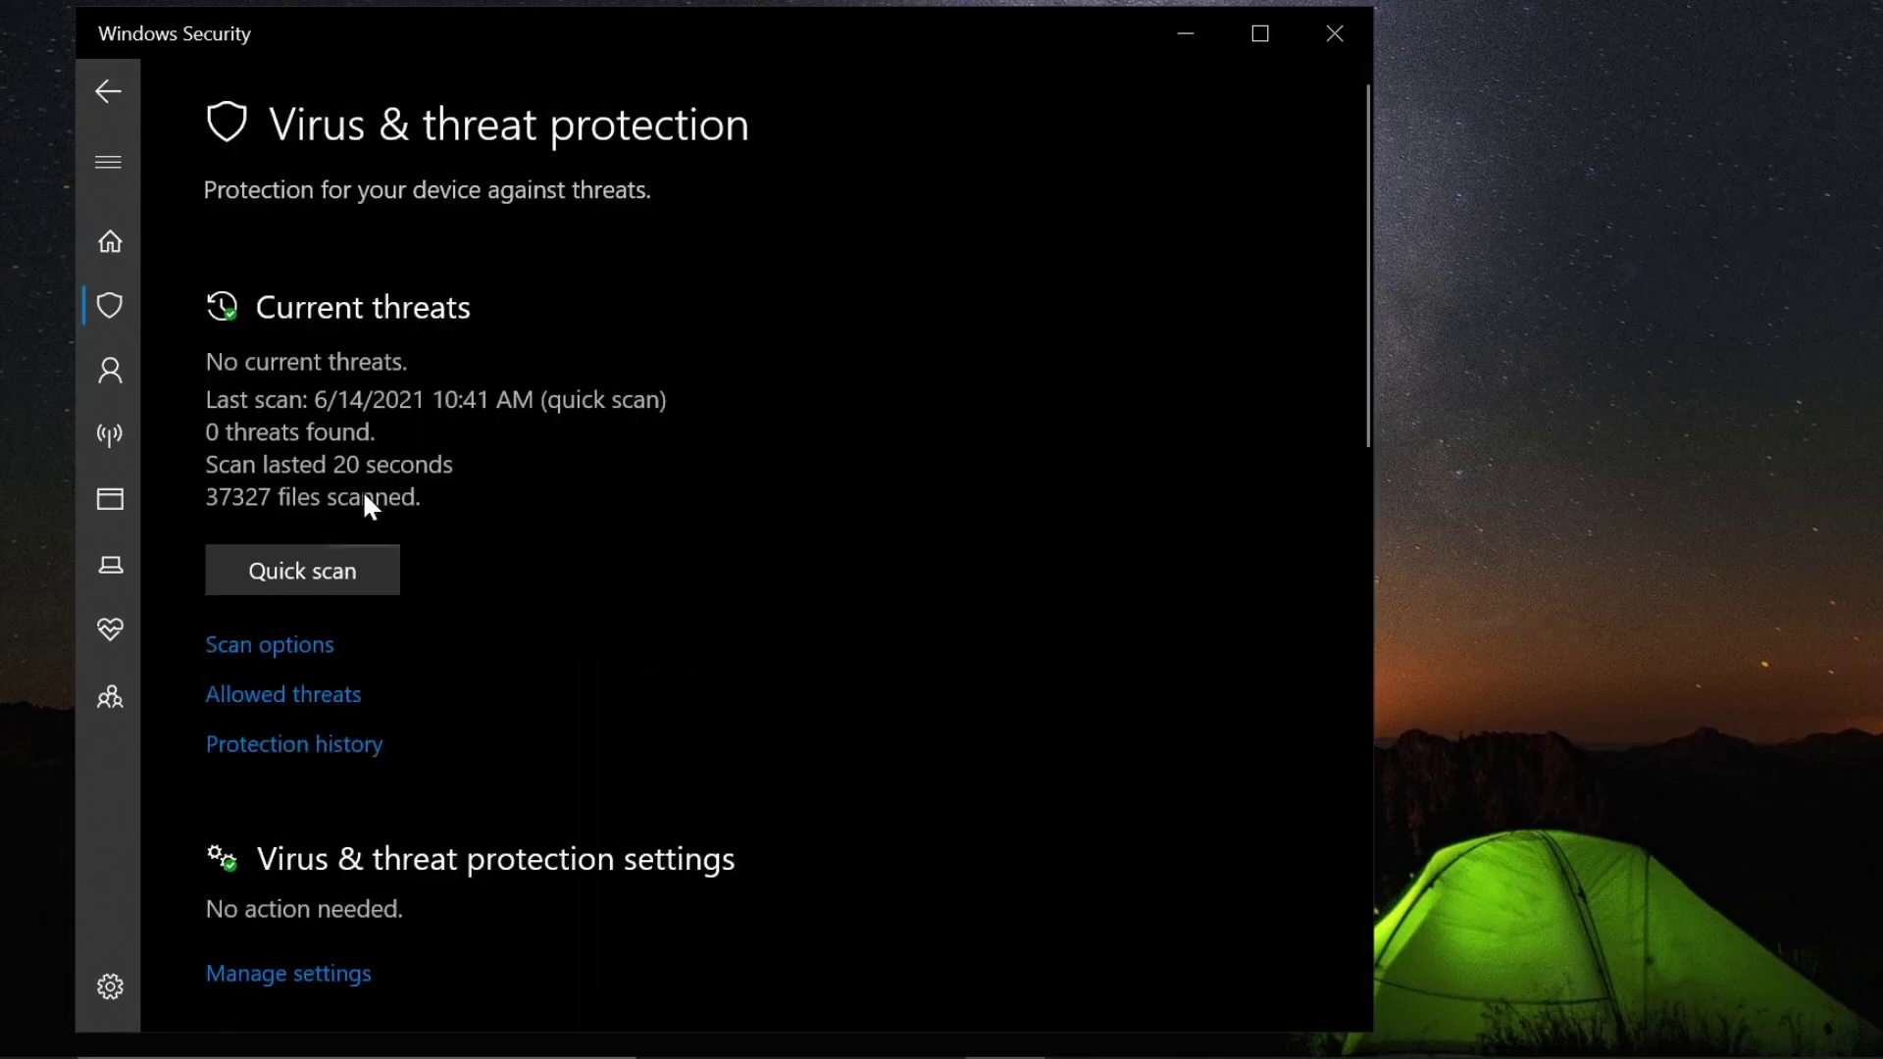
pyautogui.scroll(-7, 373, 487)
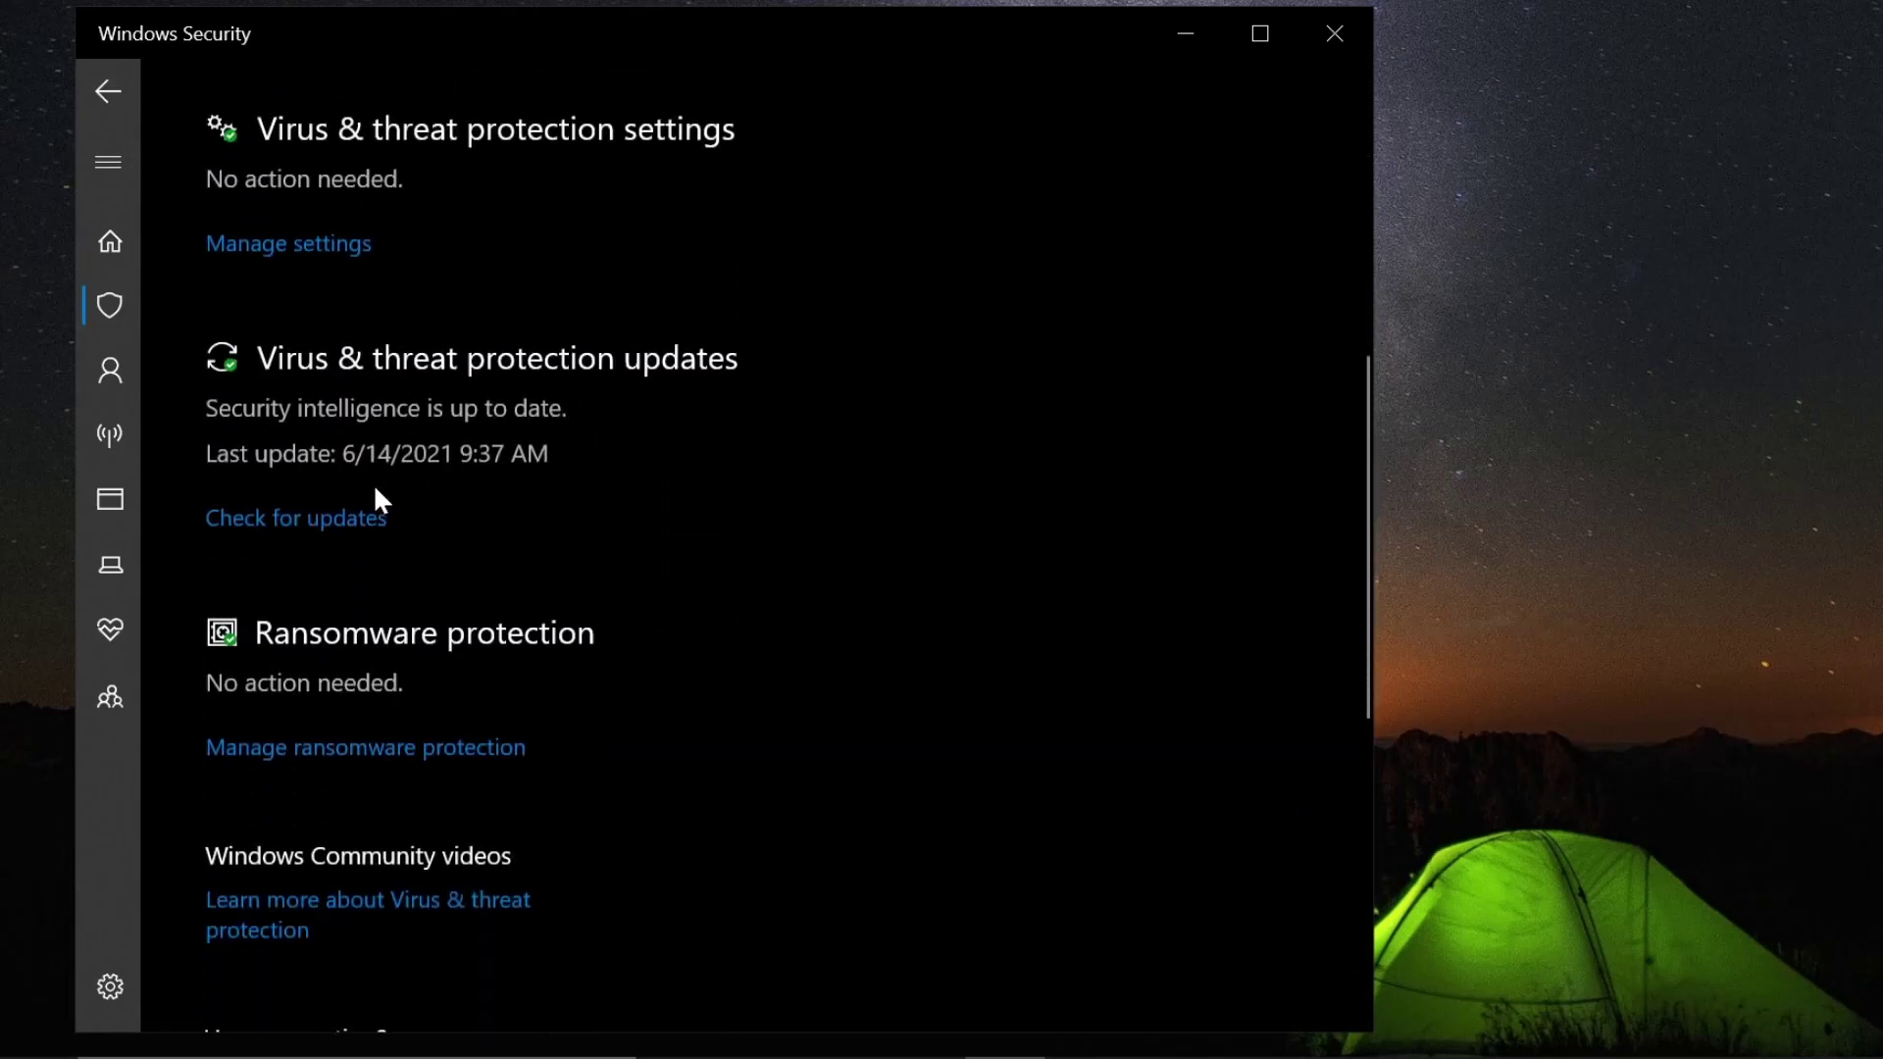
pyautogui.scroll(-2, 407, 595)
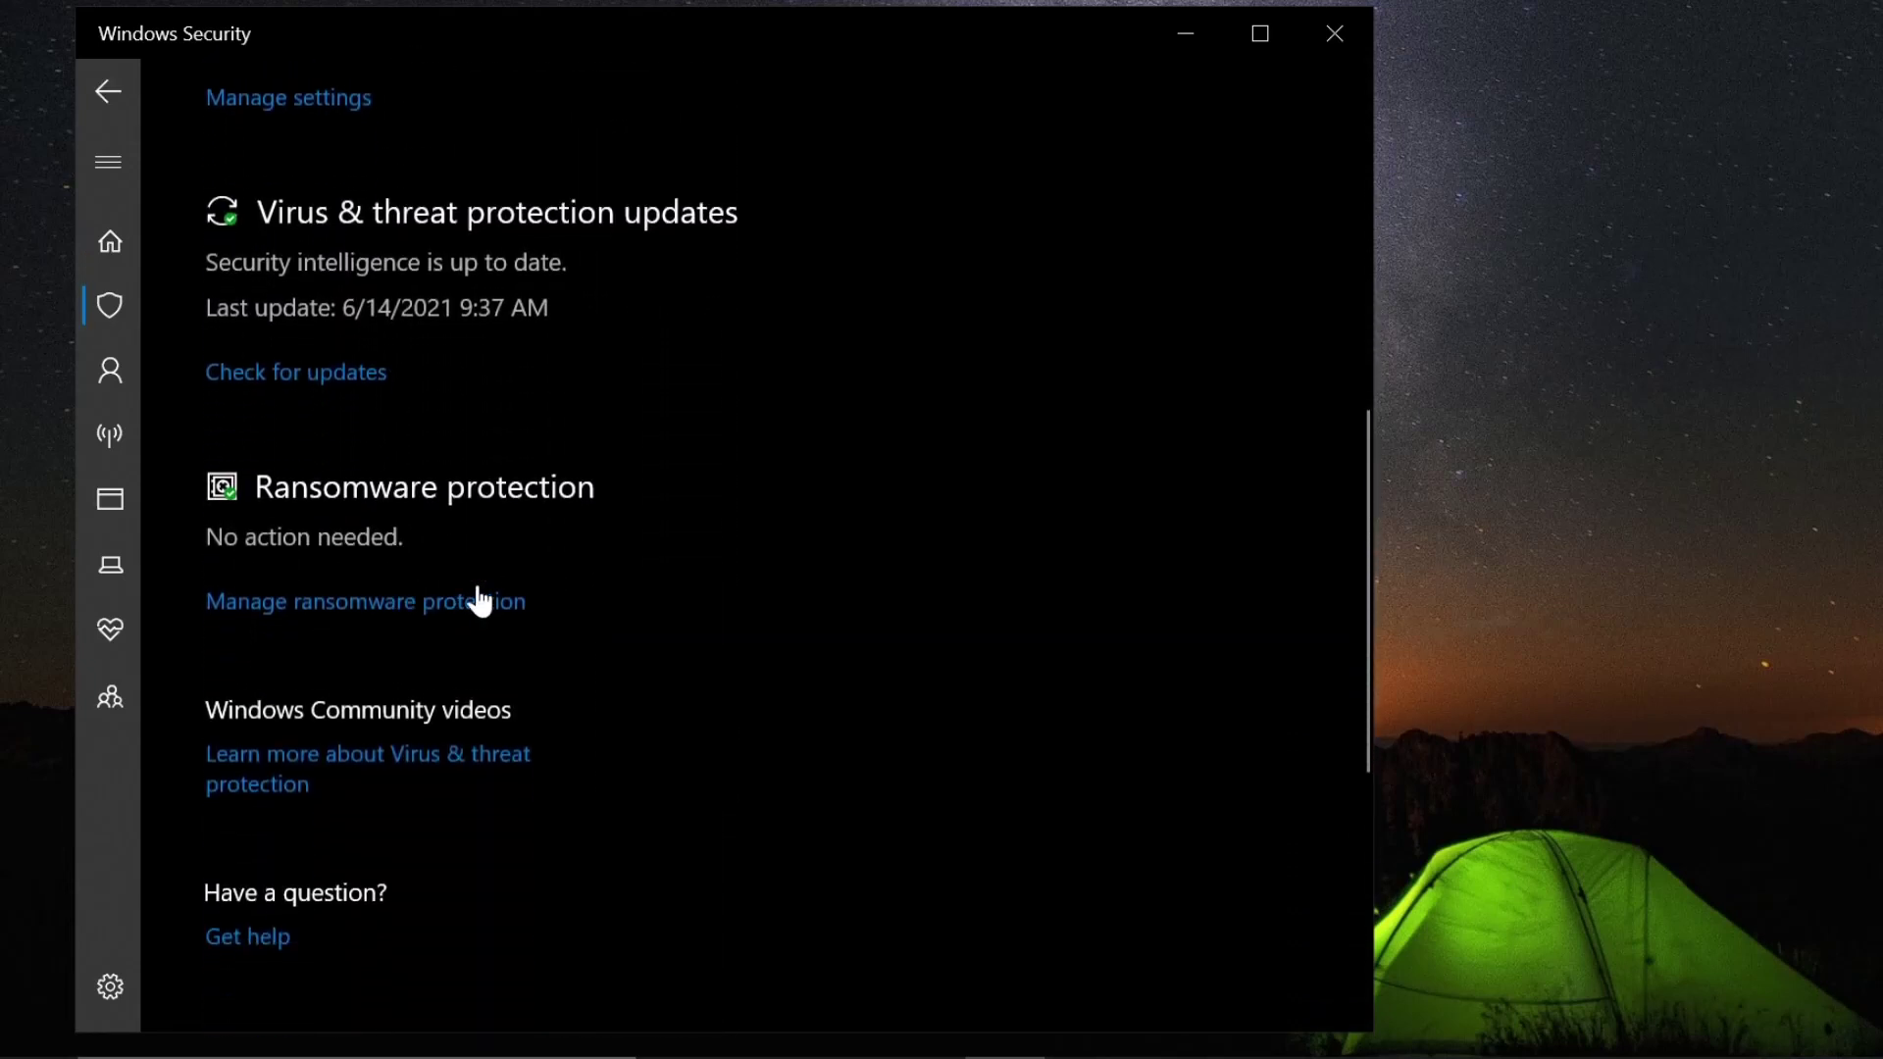
pyautogui.click(280, 102)
pyautogui.scroll(-10, 408, 543)
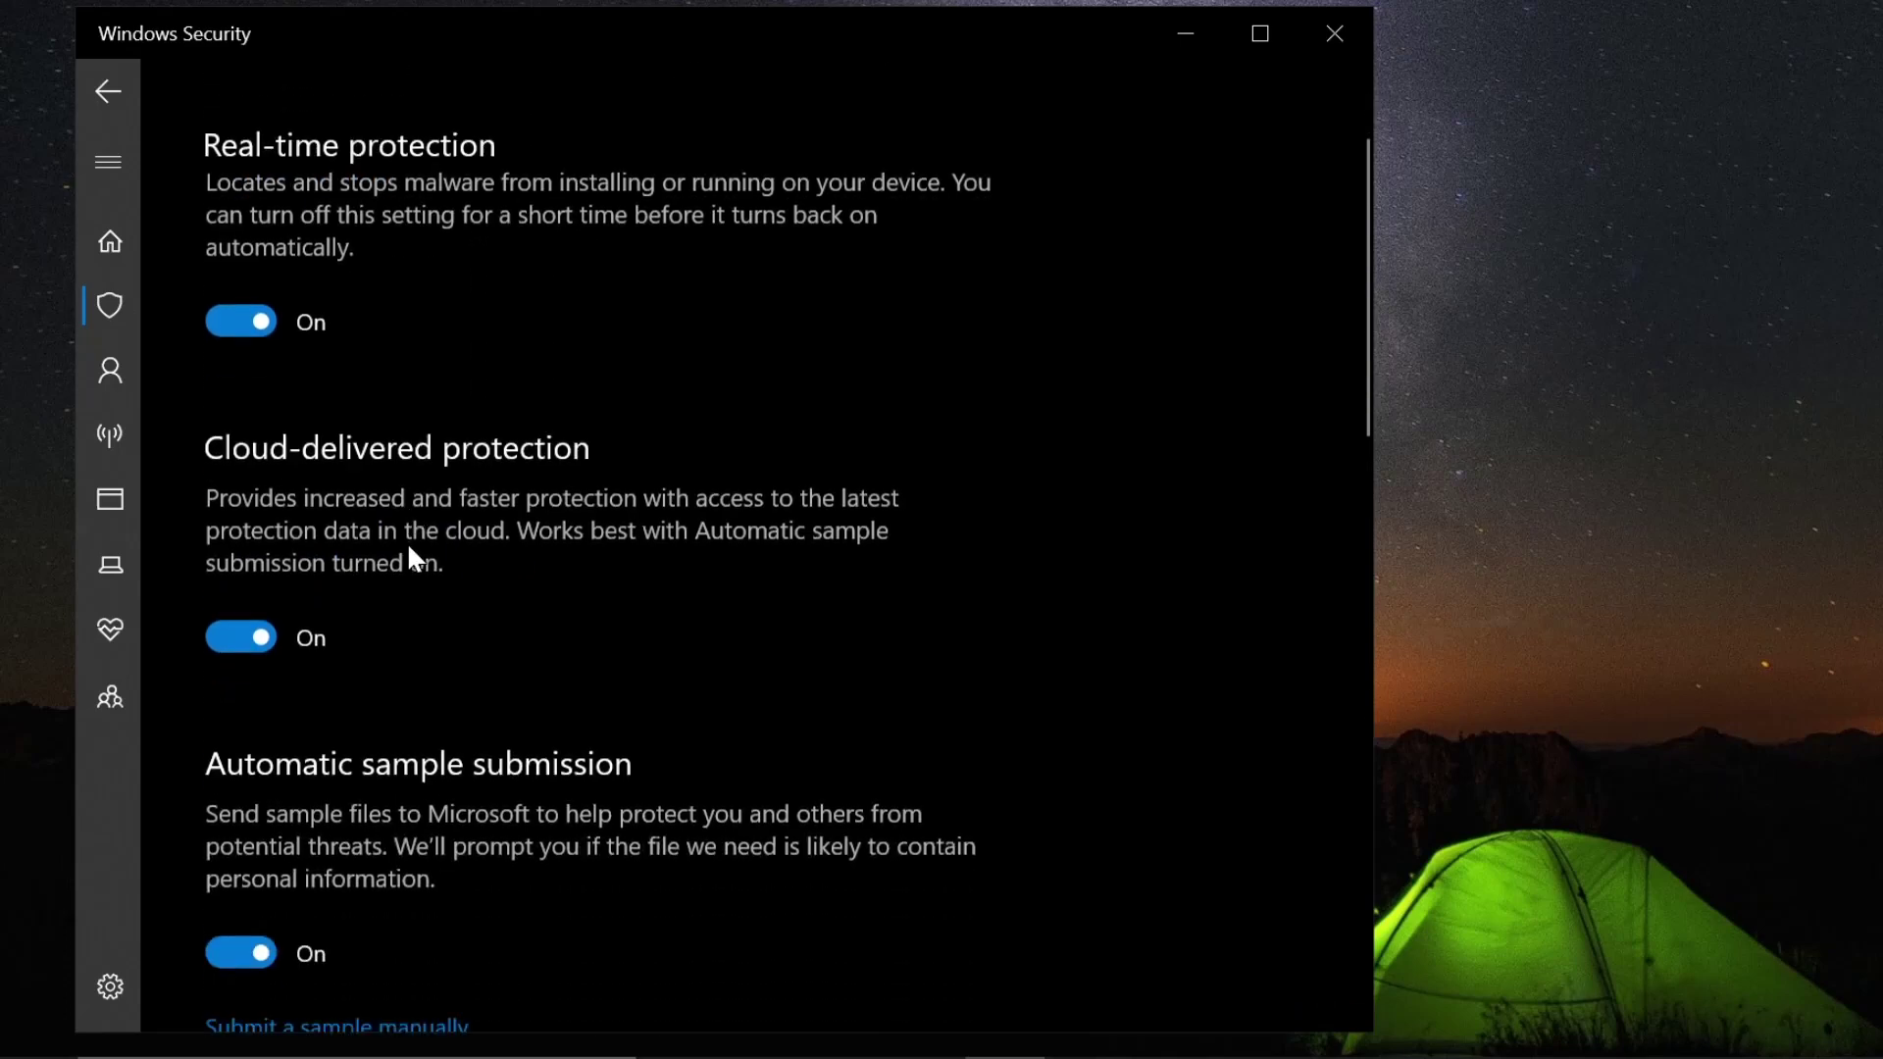
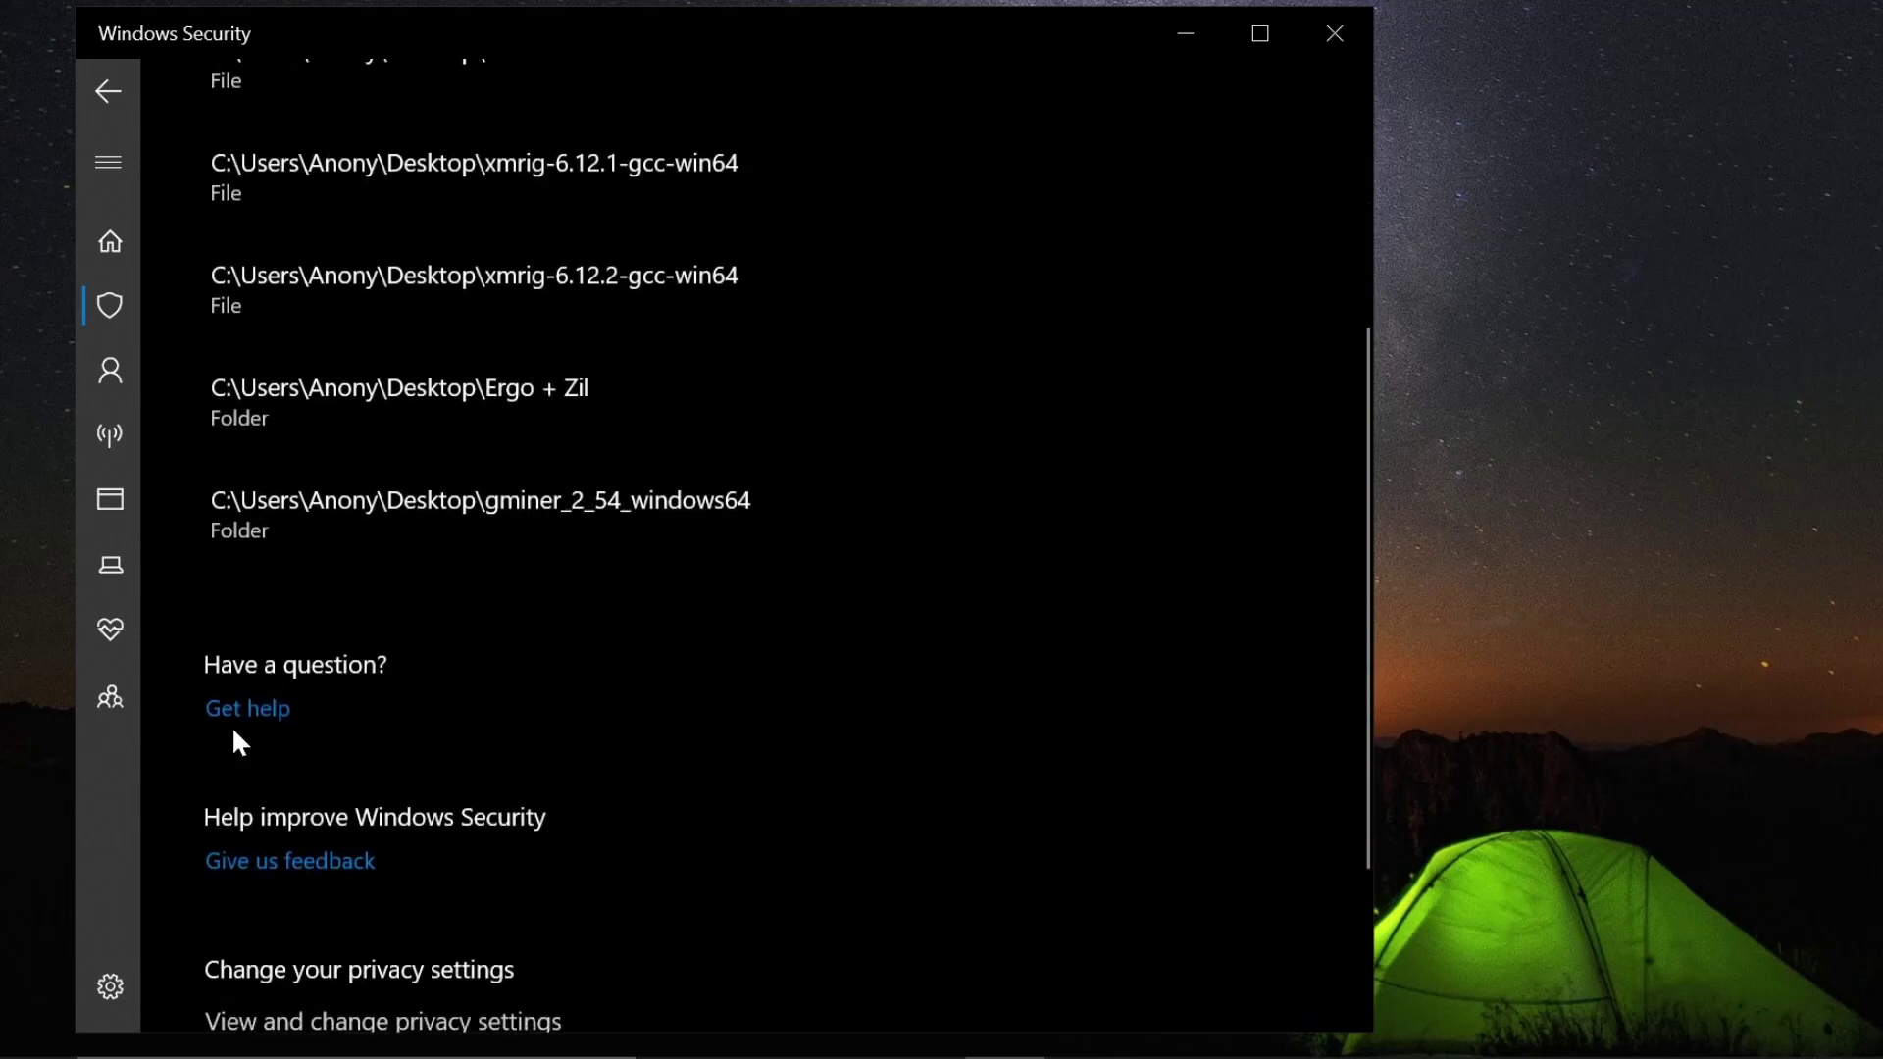
# - Scroll up the Exclusions list to confirm the gminer_2_54_windows64 folder is still listed
pyautogui.scroll(4, 313, 706)
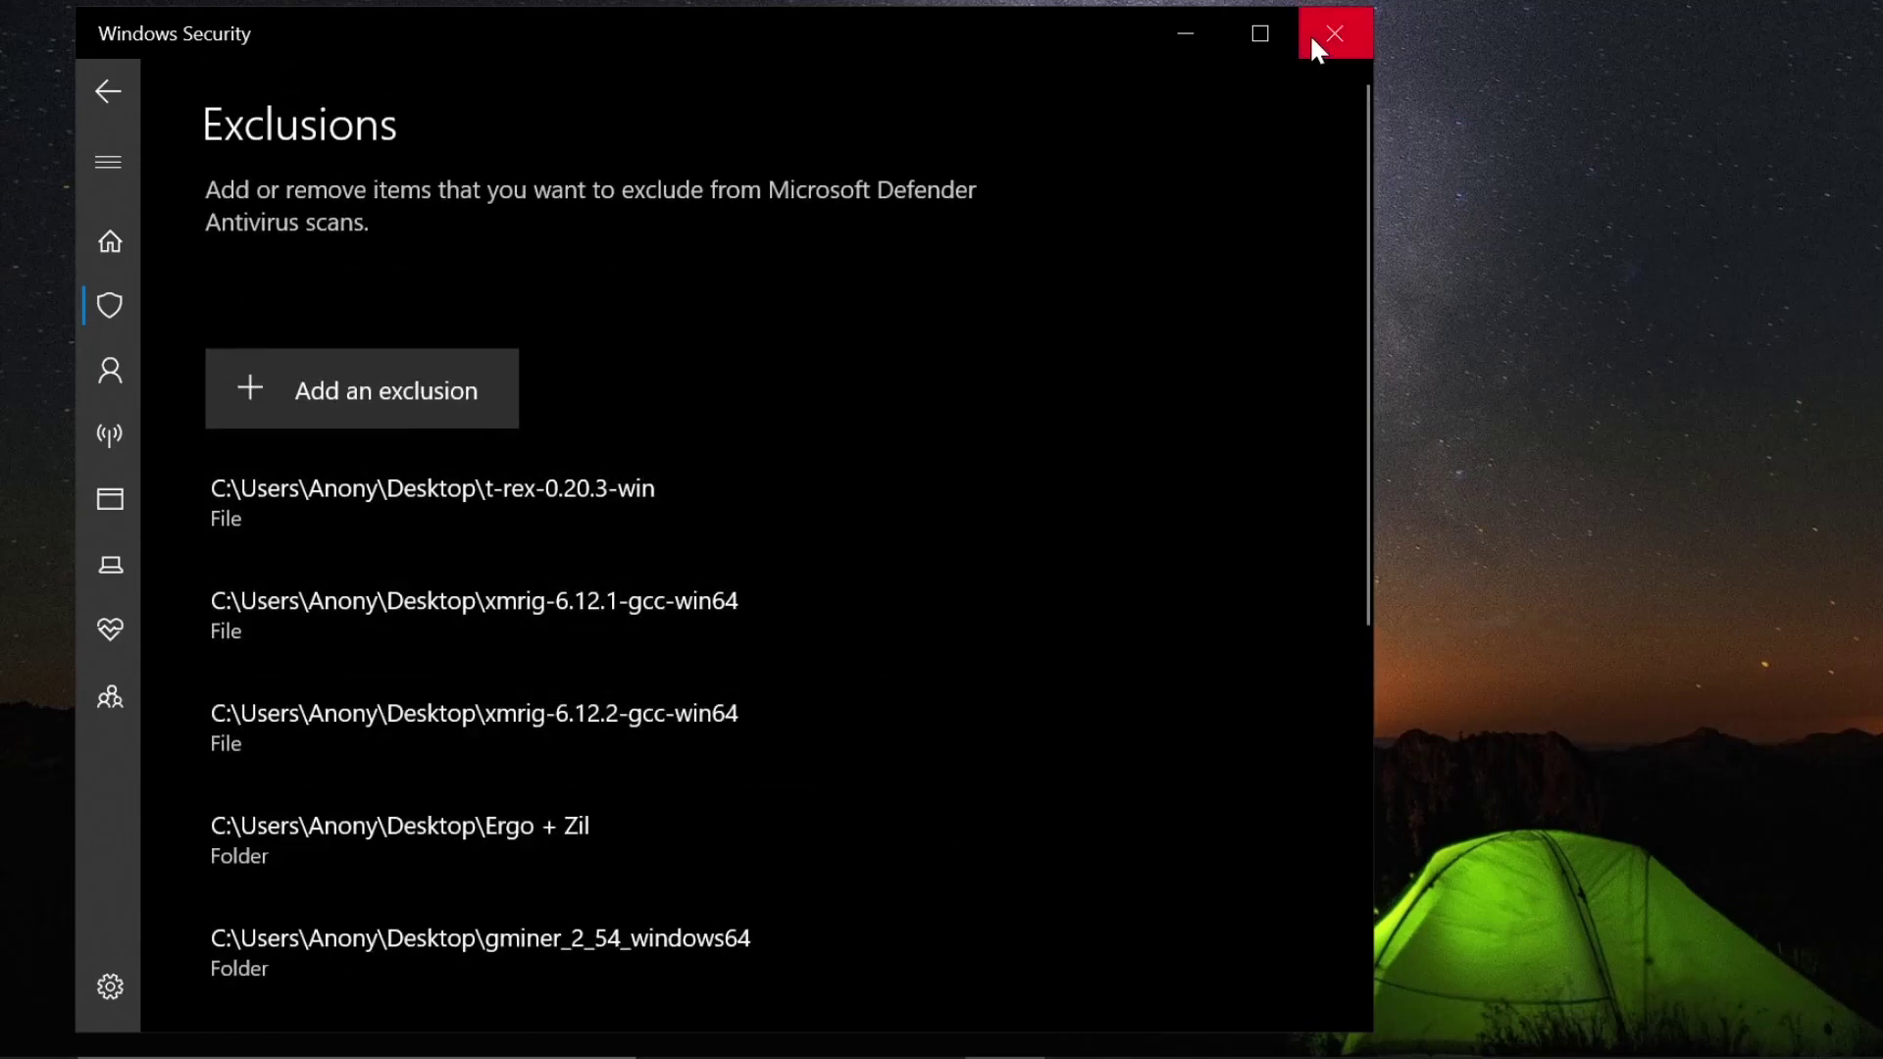
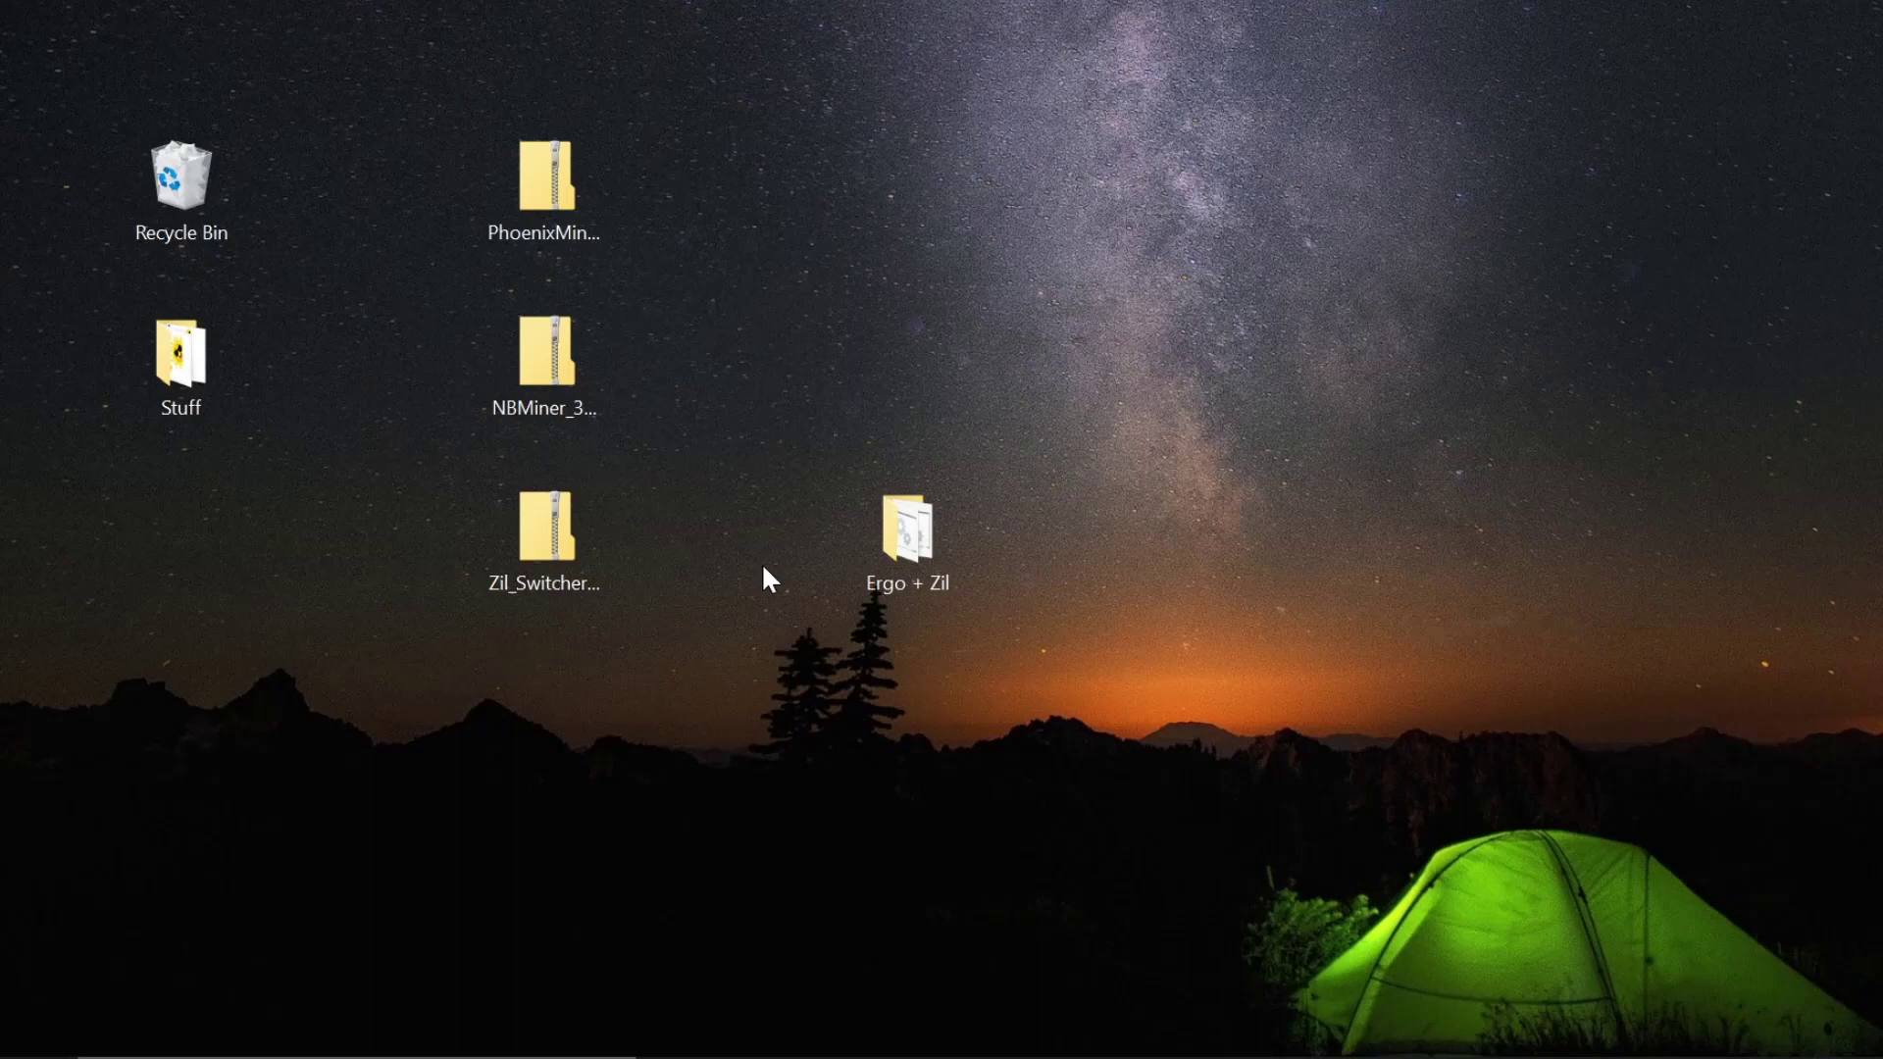
# - Load ethermine.org in a new Brave browser tab
pyautogui.click(919, 547)
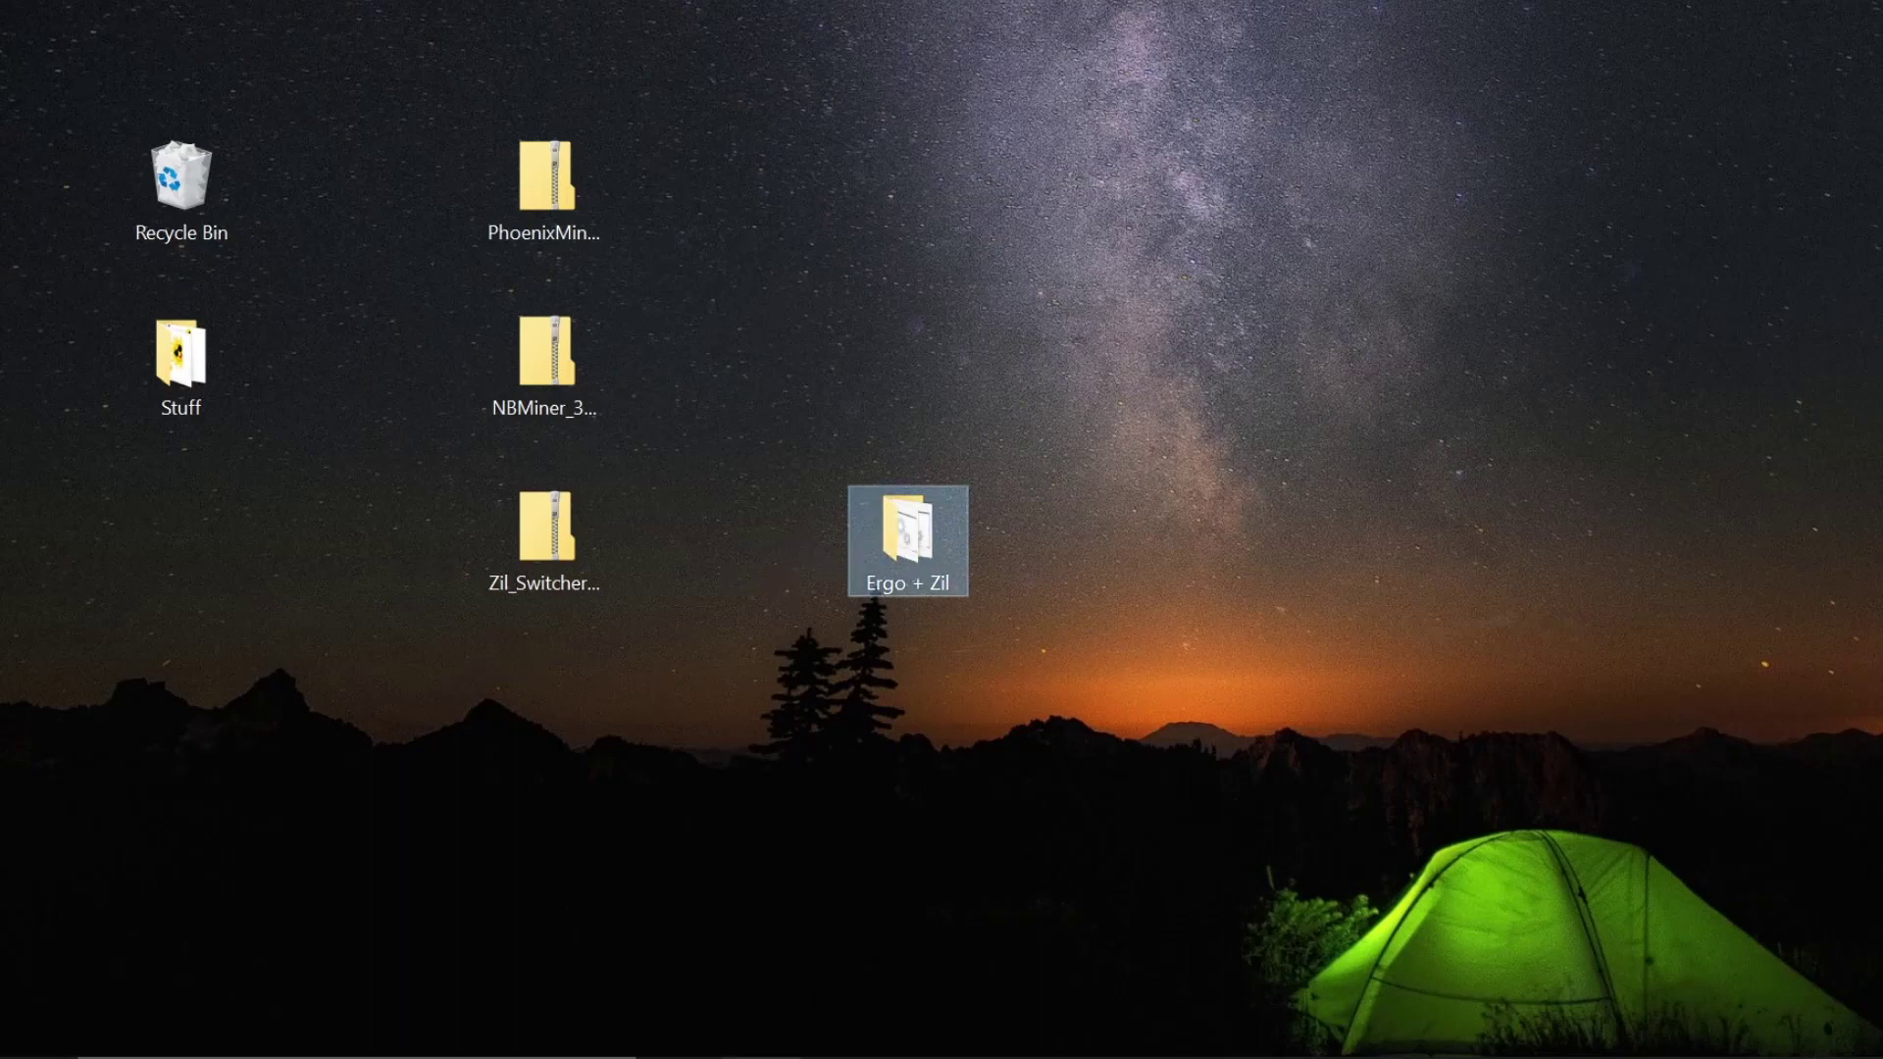
pyautogui.moveTo(682, 1044)
pyautogui.click(683, 931)
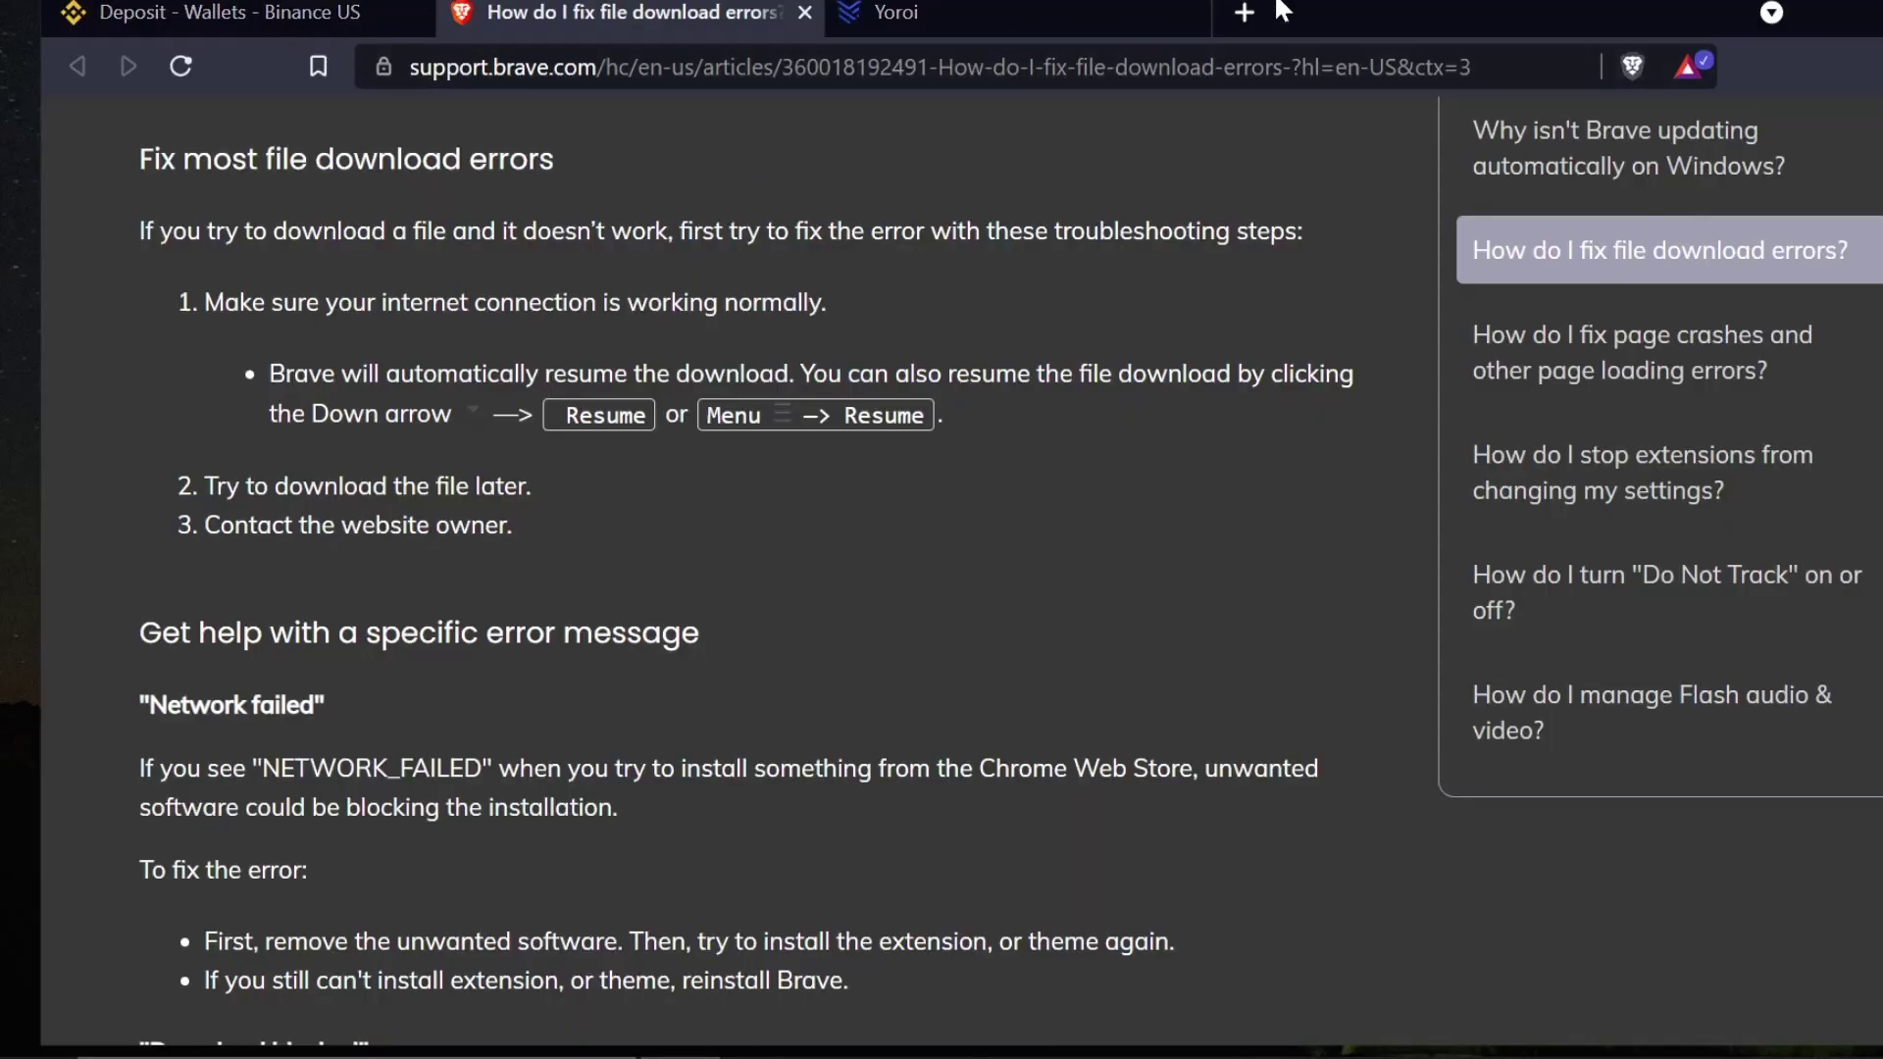
pyautogui.click(1244, 12)
pyautogui.write('etherm')
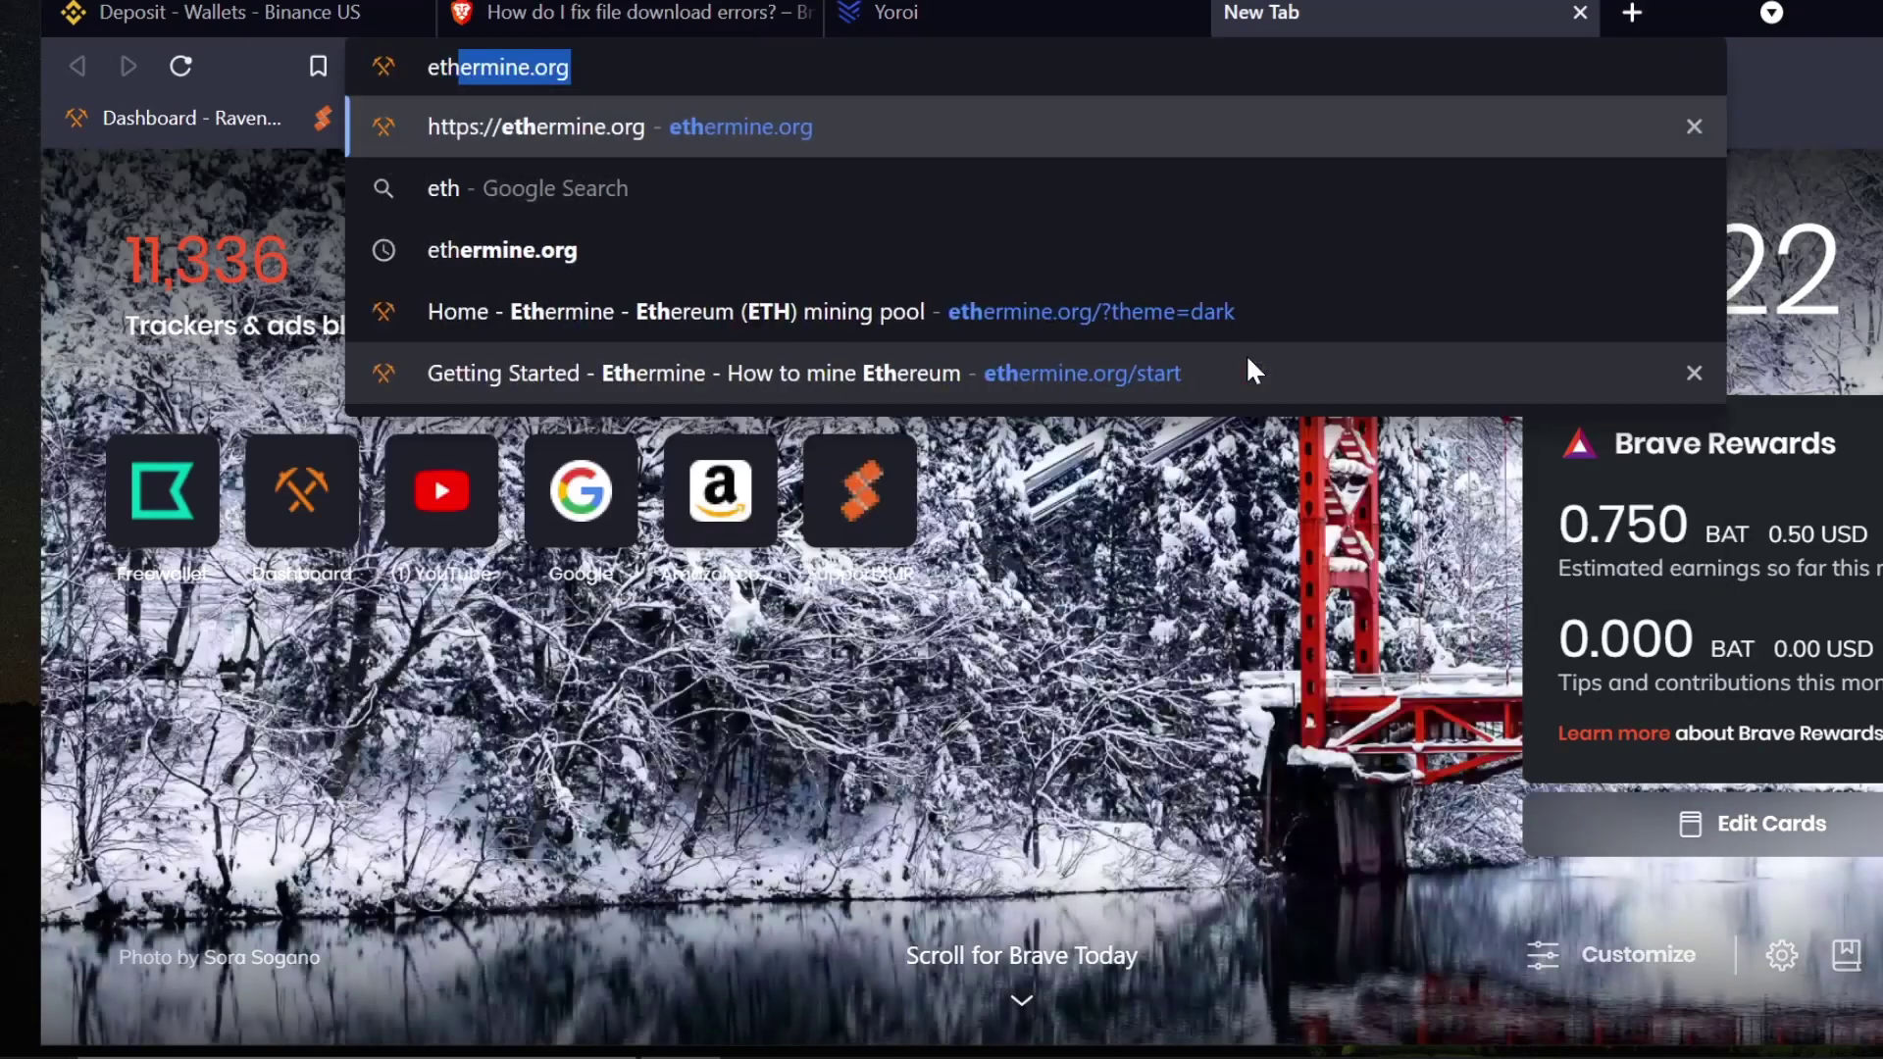
pyautogui.write('ine.or')
pyautogui.press('Return')
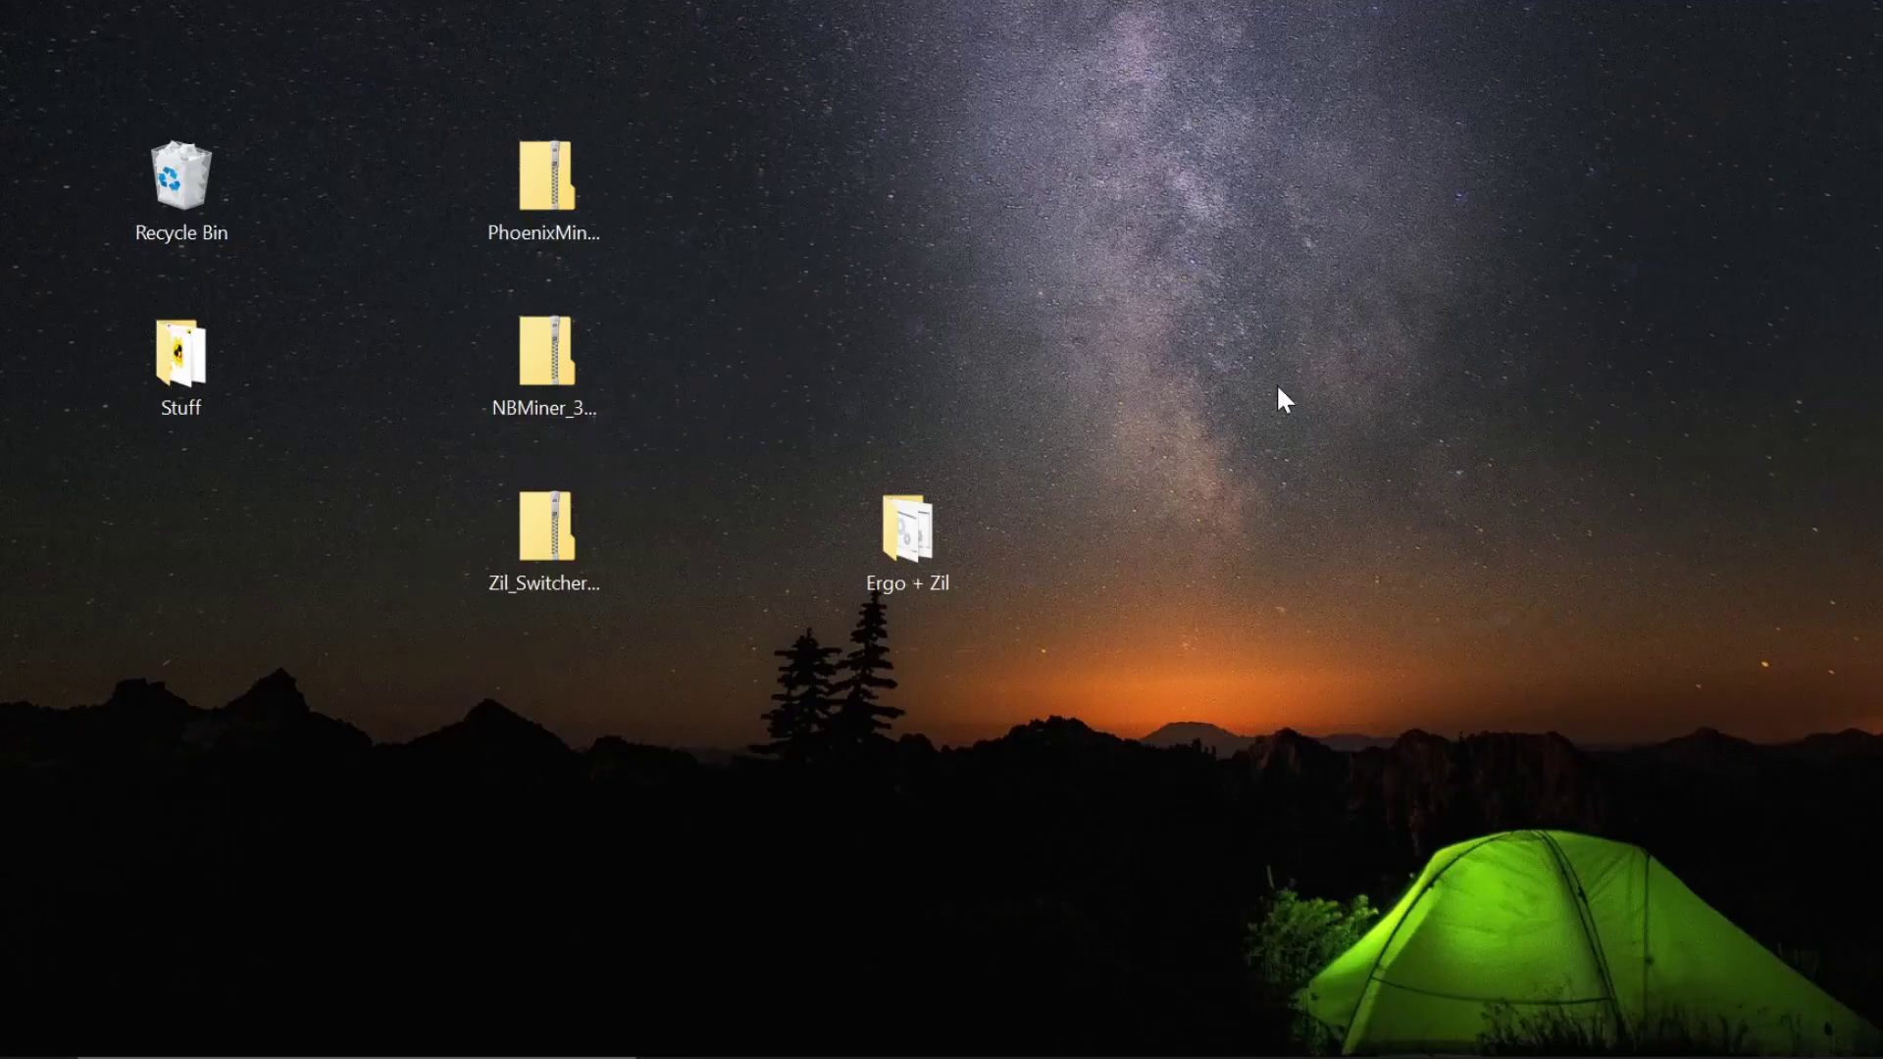
# - Open the start_ergo batch file from the Ergo + Zil folder in Notepad
pyautogui.doubleClick(929, 555)
pyautogui.scroll(-4, 882, 549)
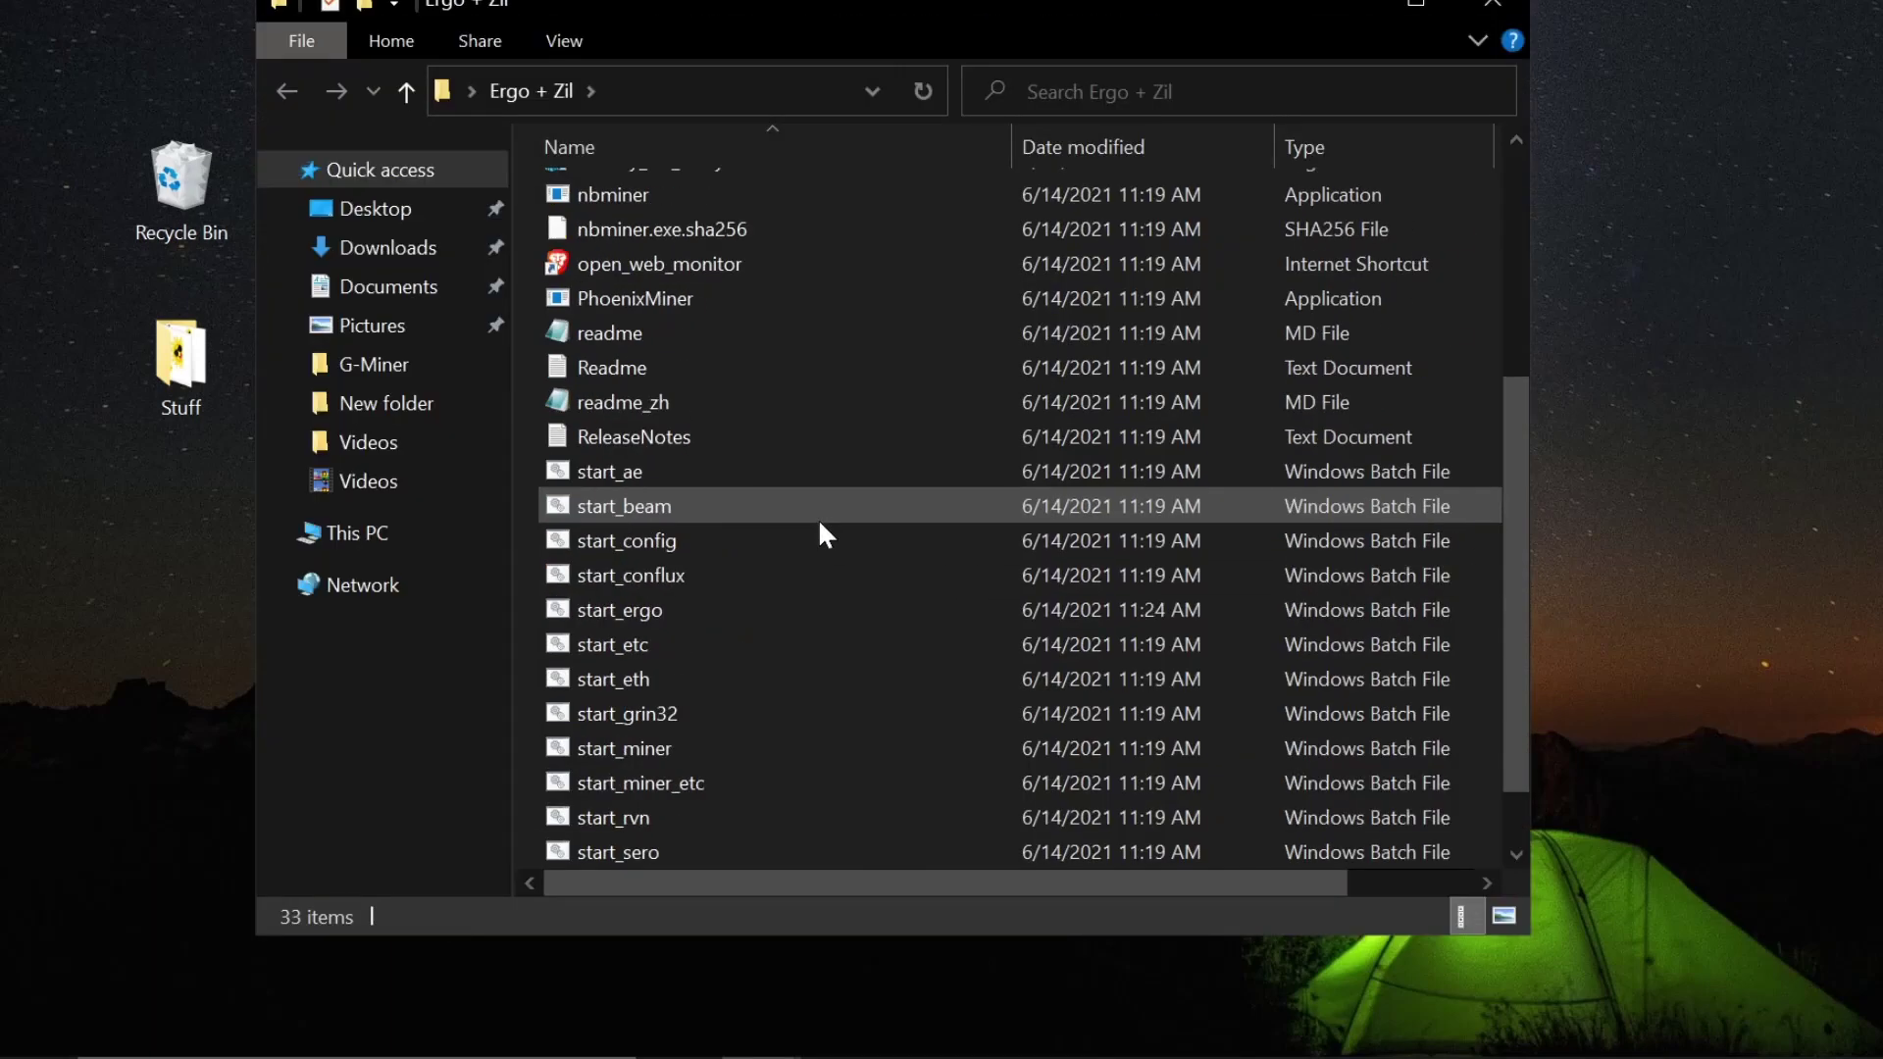
pyautogui.scroll(-1, 820, 522)
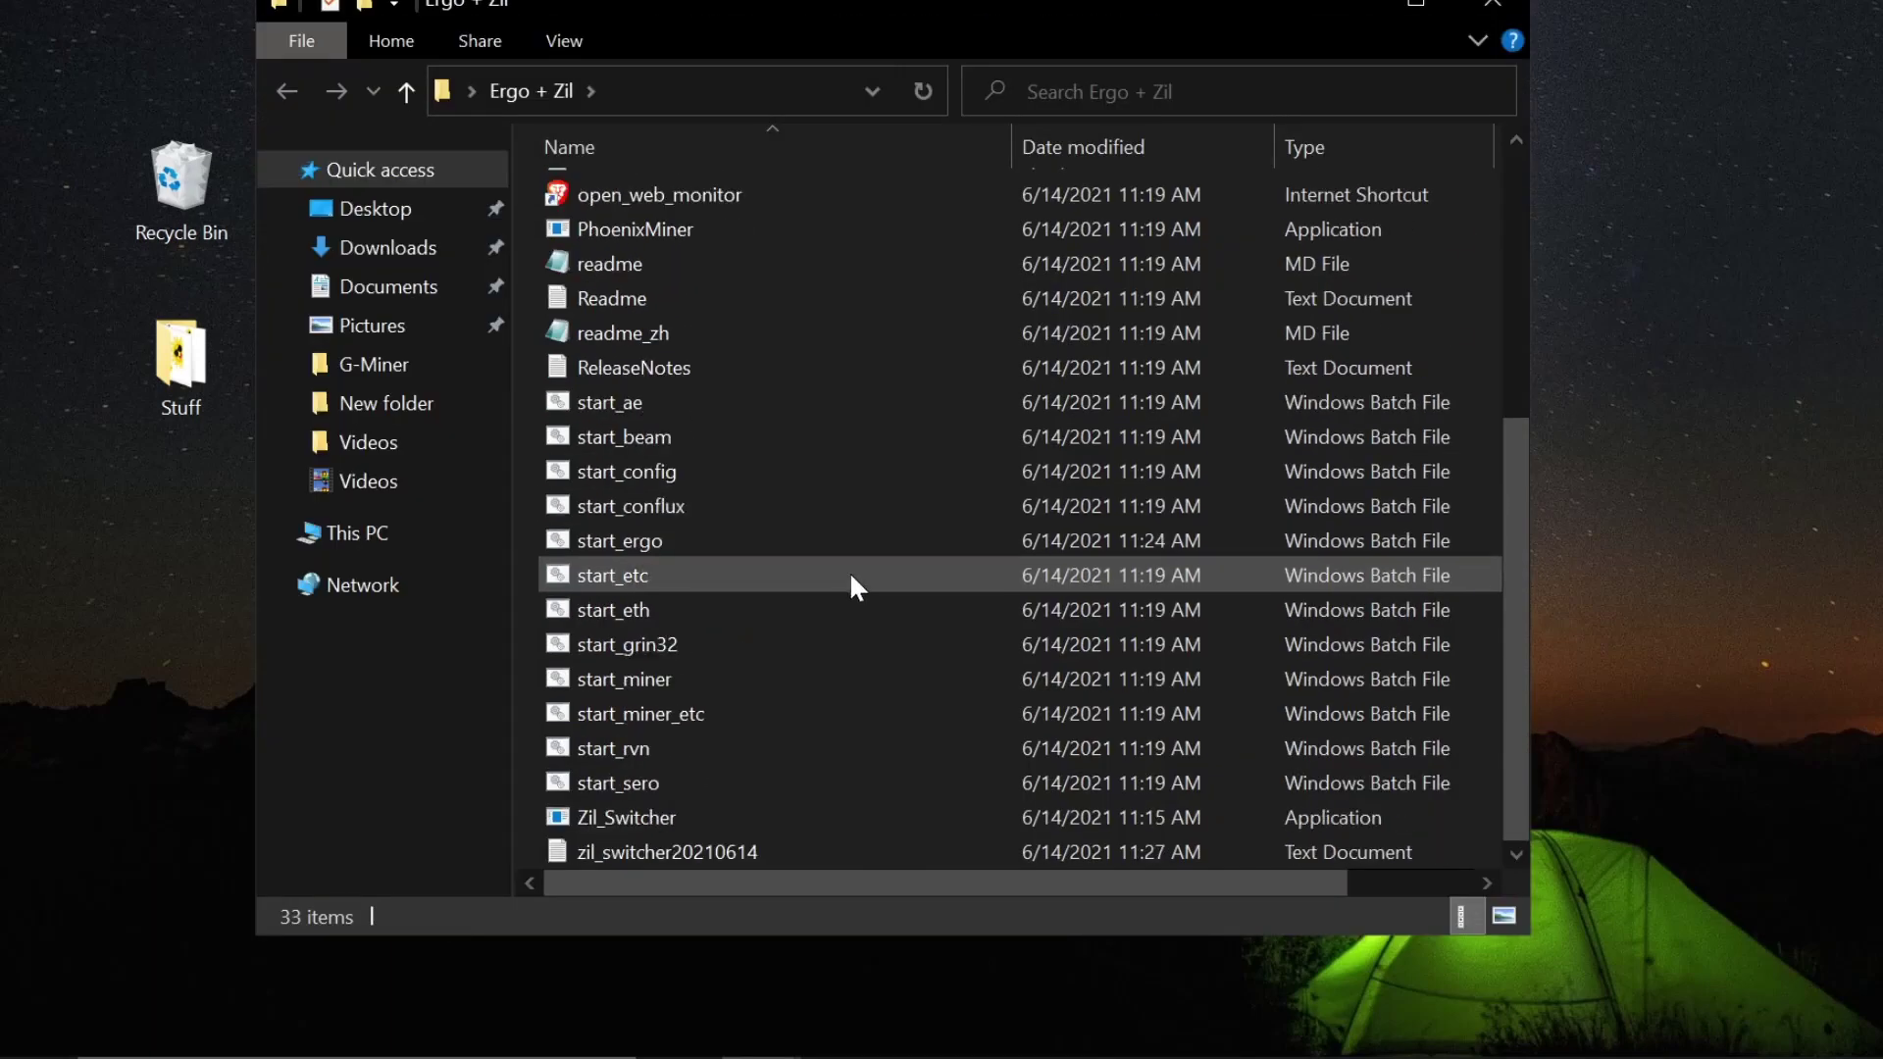
pyautogui.scroll(5, 859, 579)
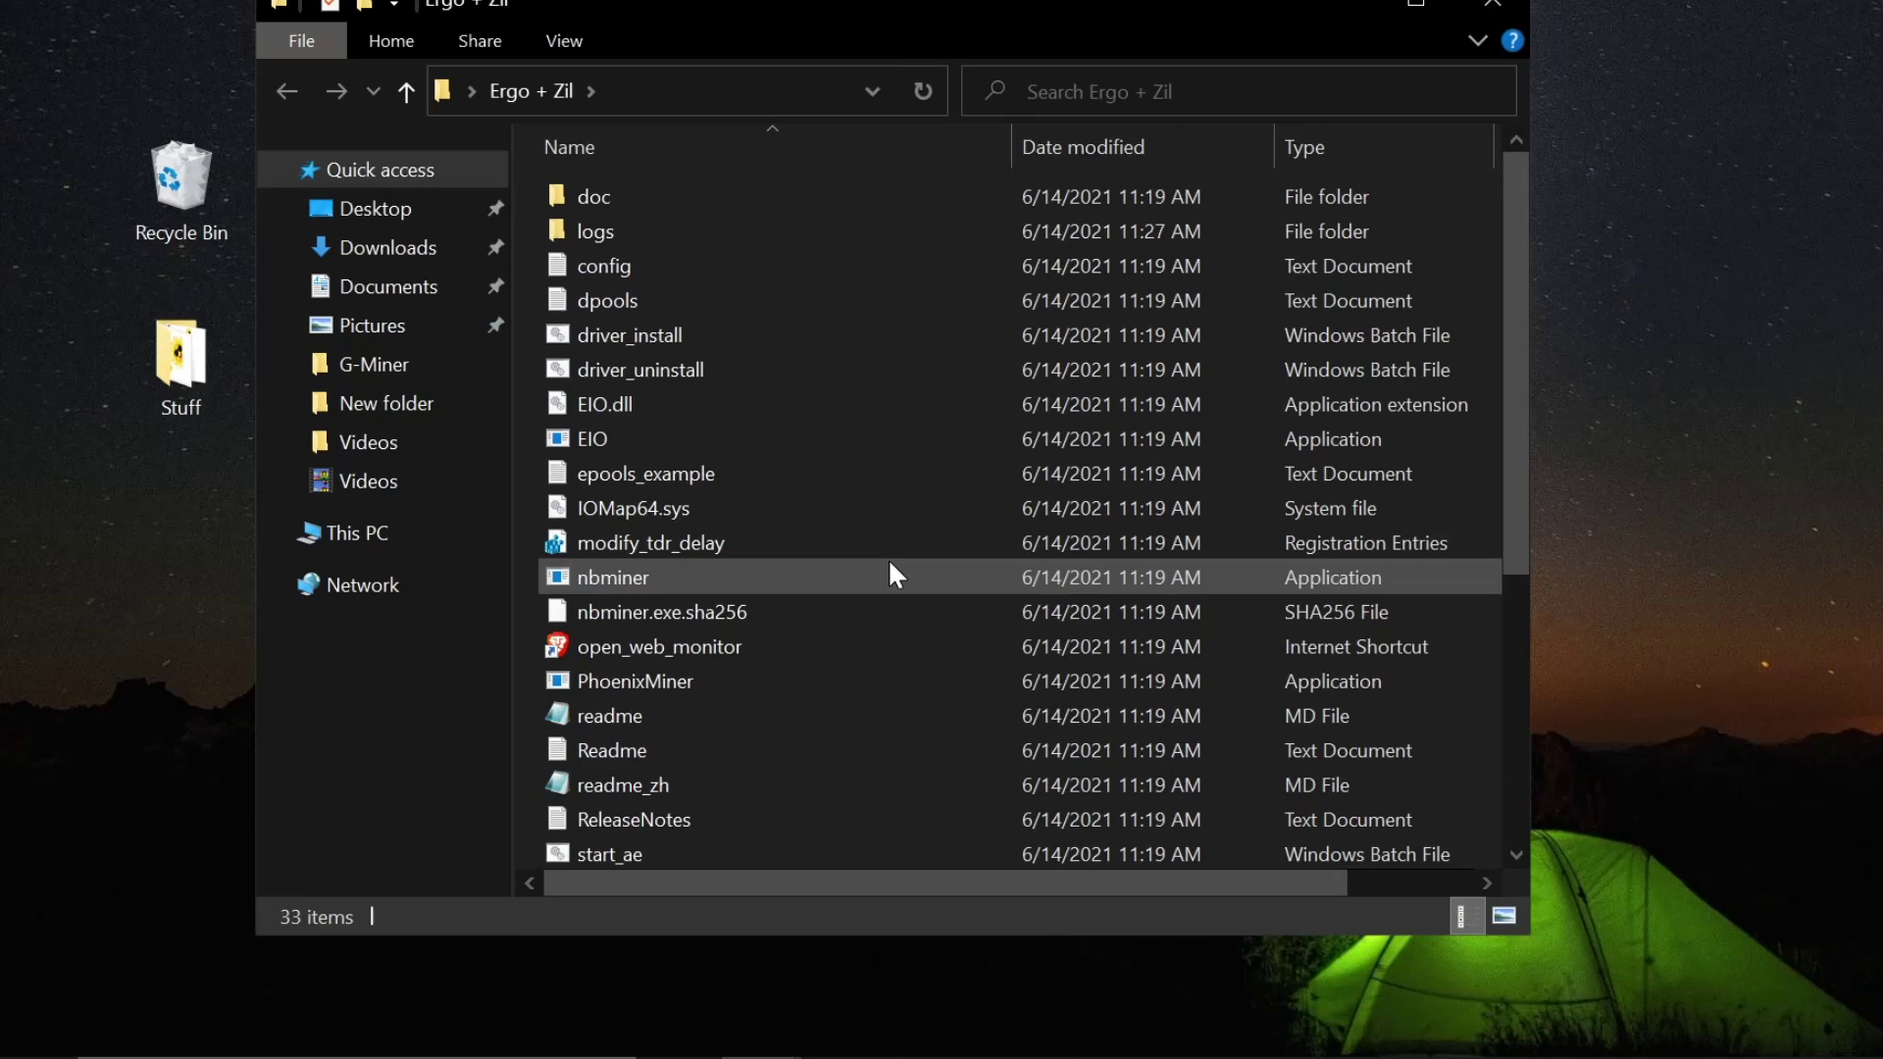
pyautogui.scroll(-5, 796, 524)
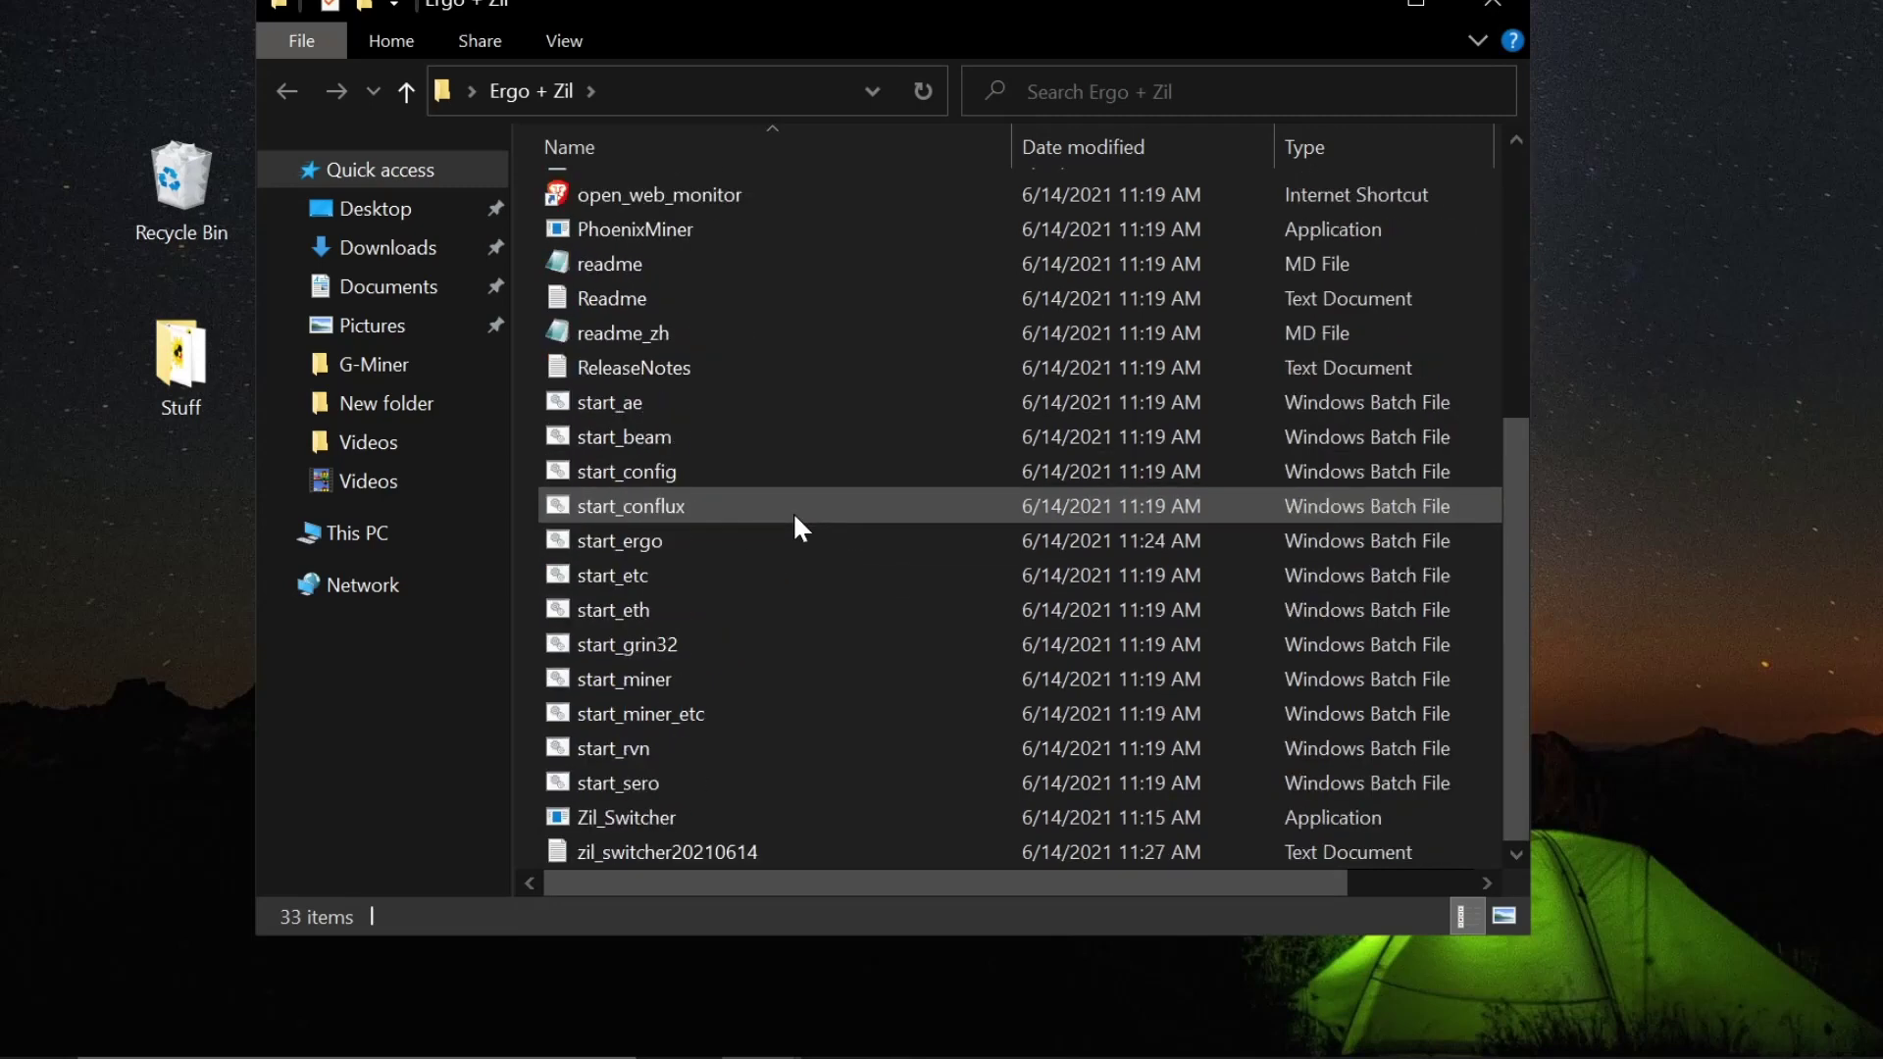
pyautogui.click(698, 544)
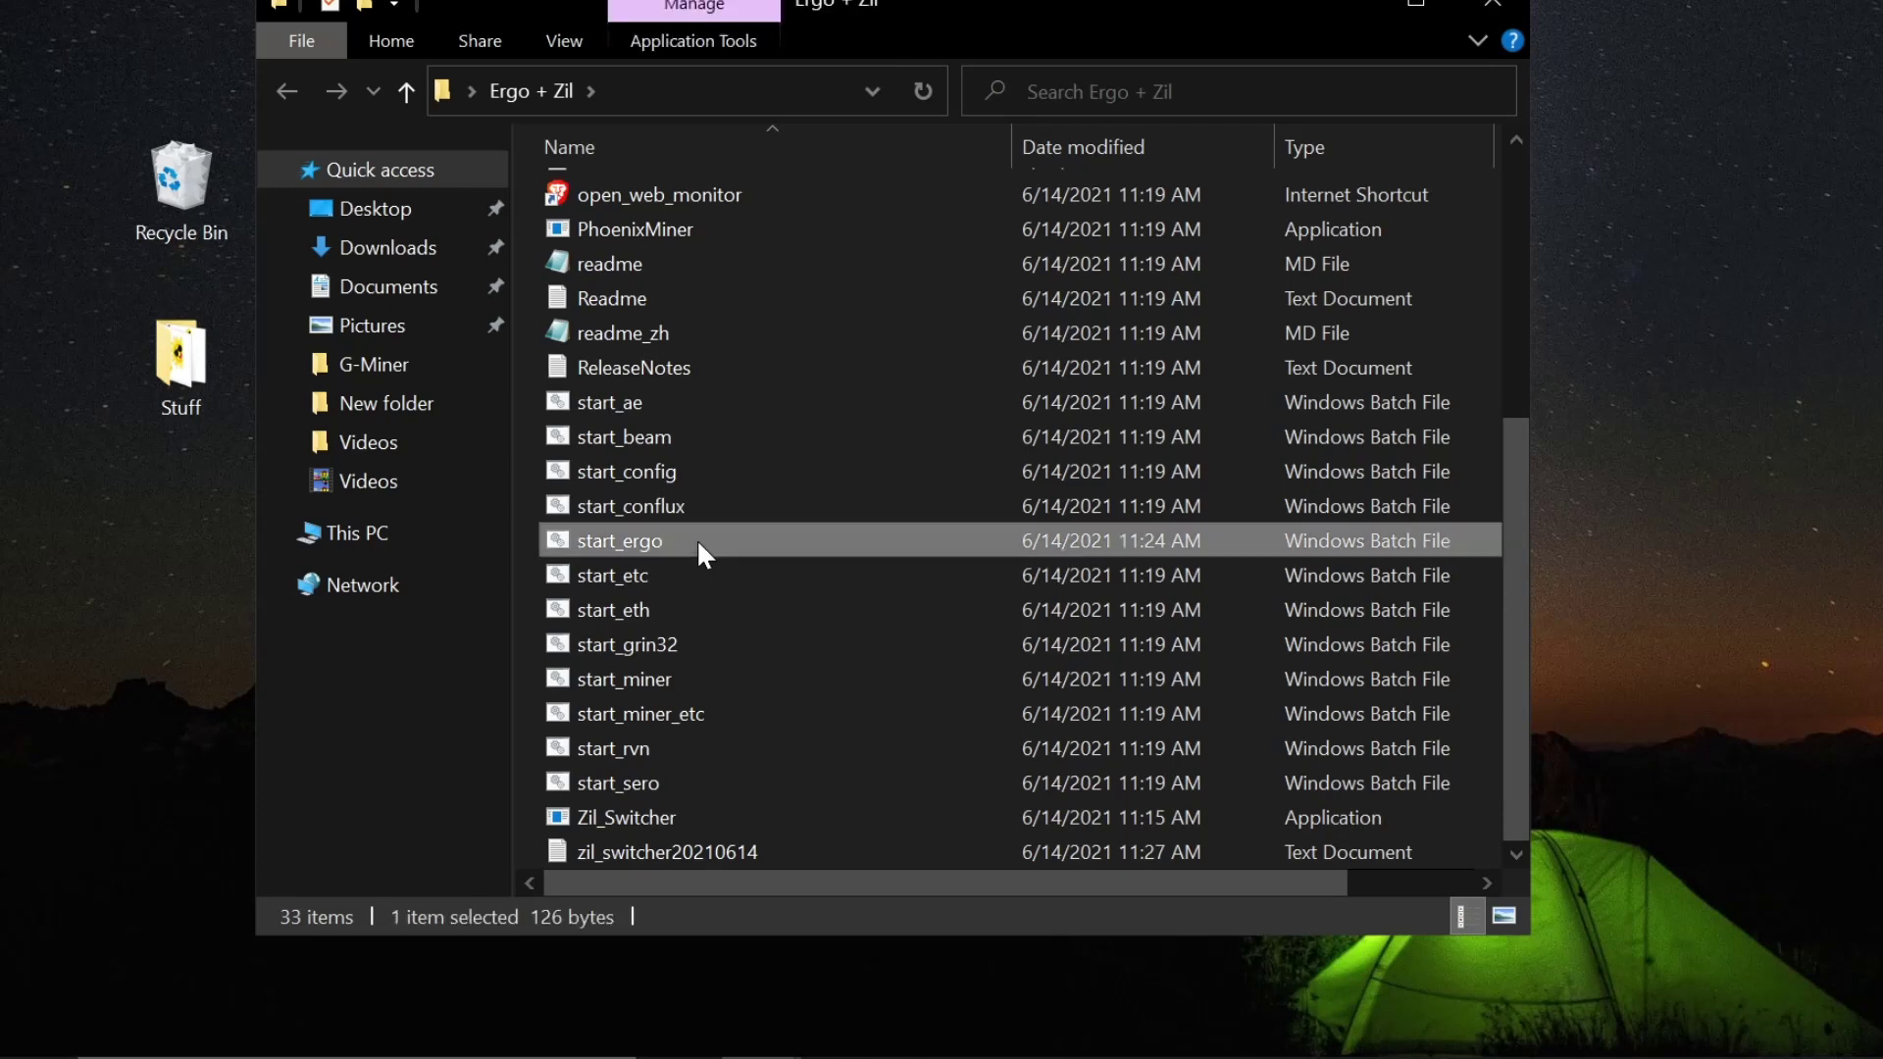
pyautogui.rightClick(696, 538)
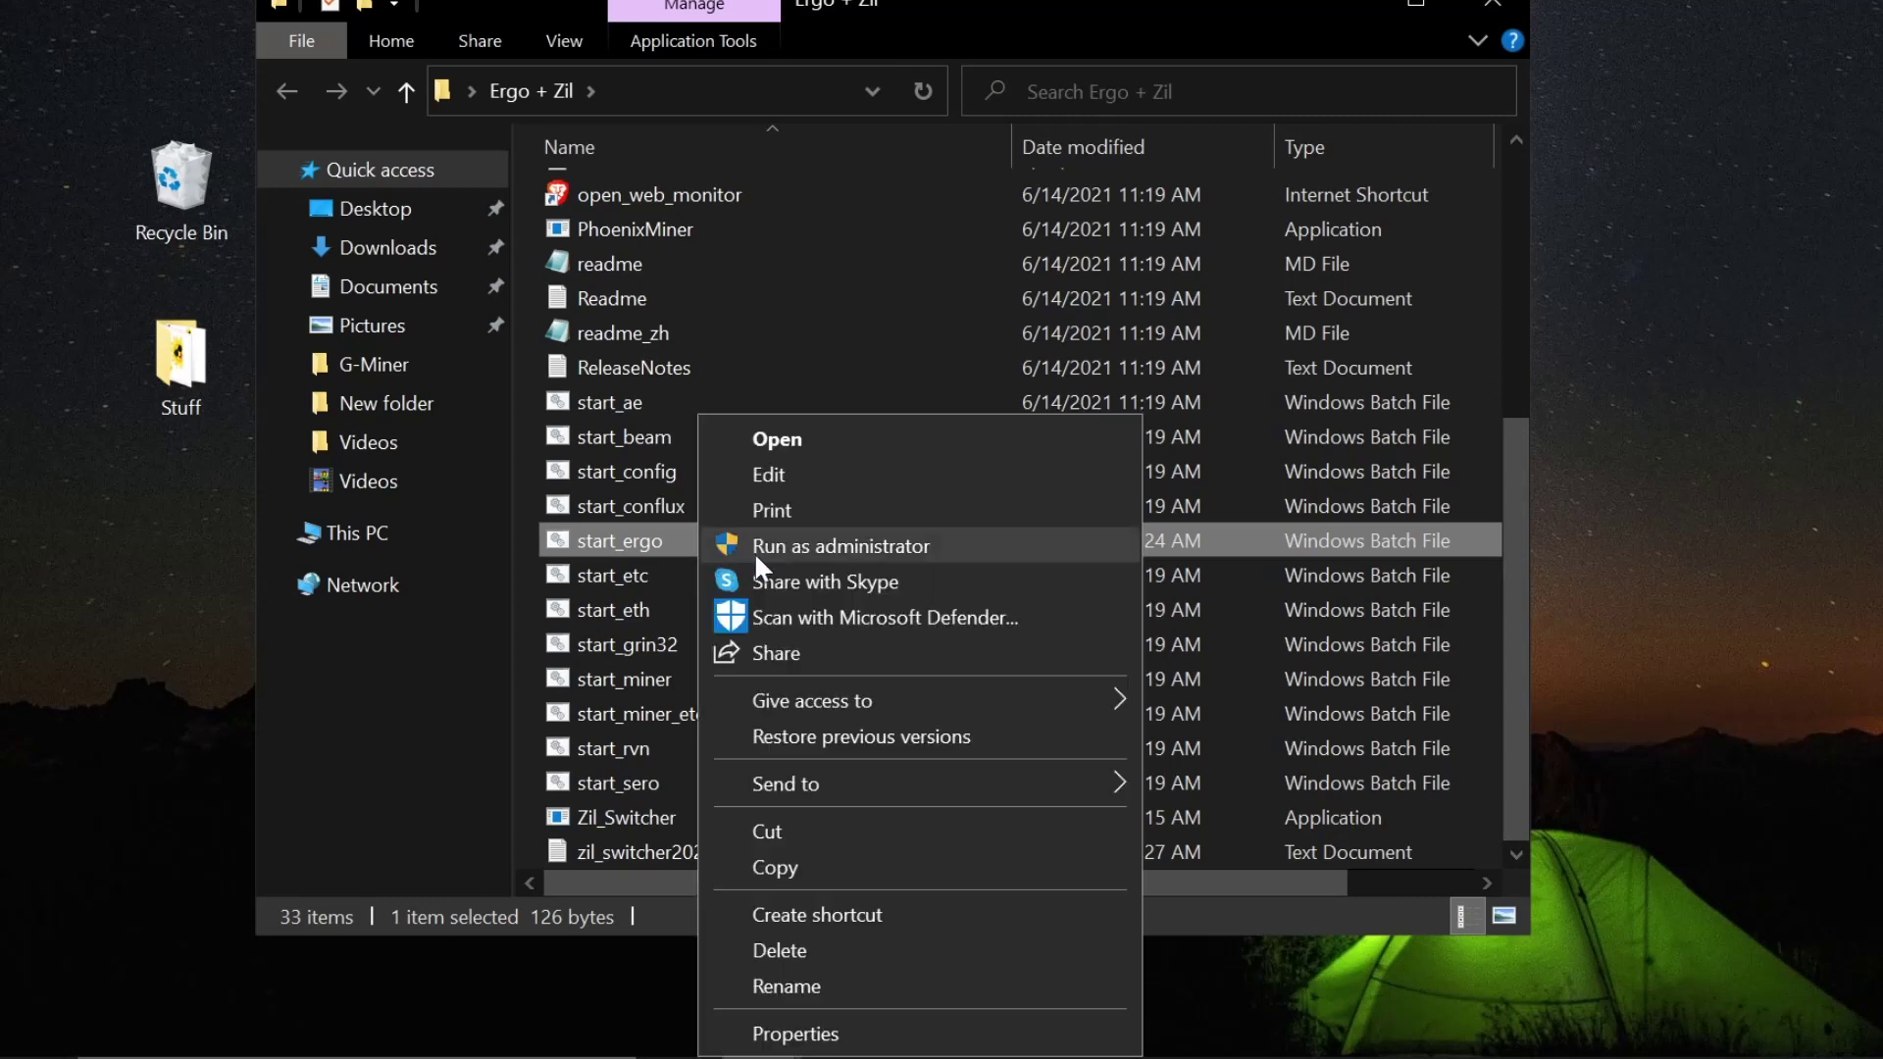
pyautogui.click(815, 475)
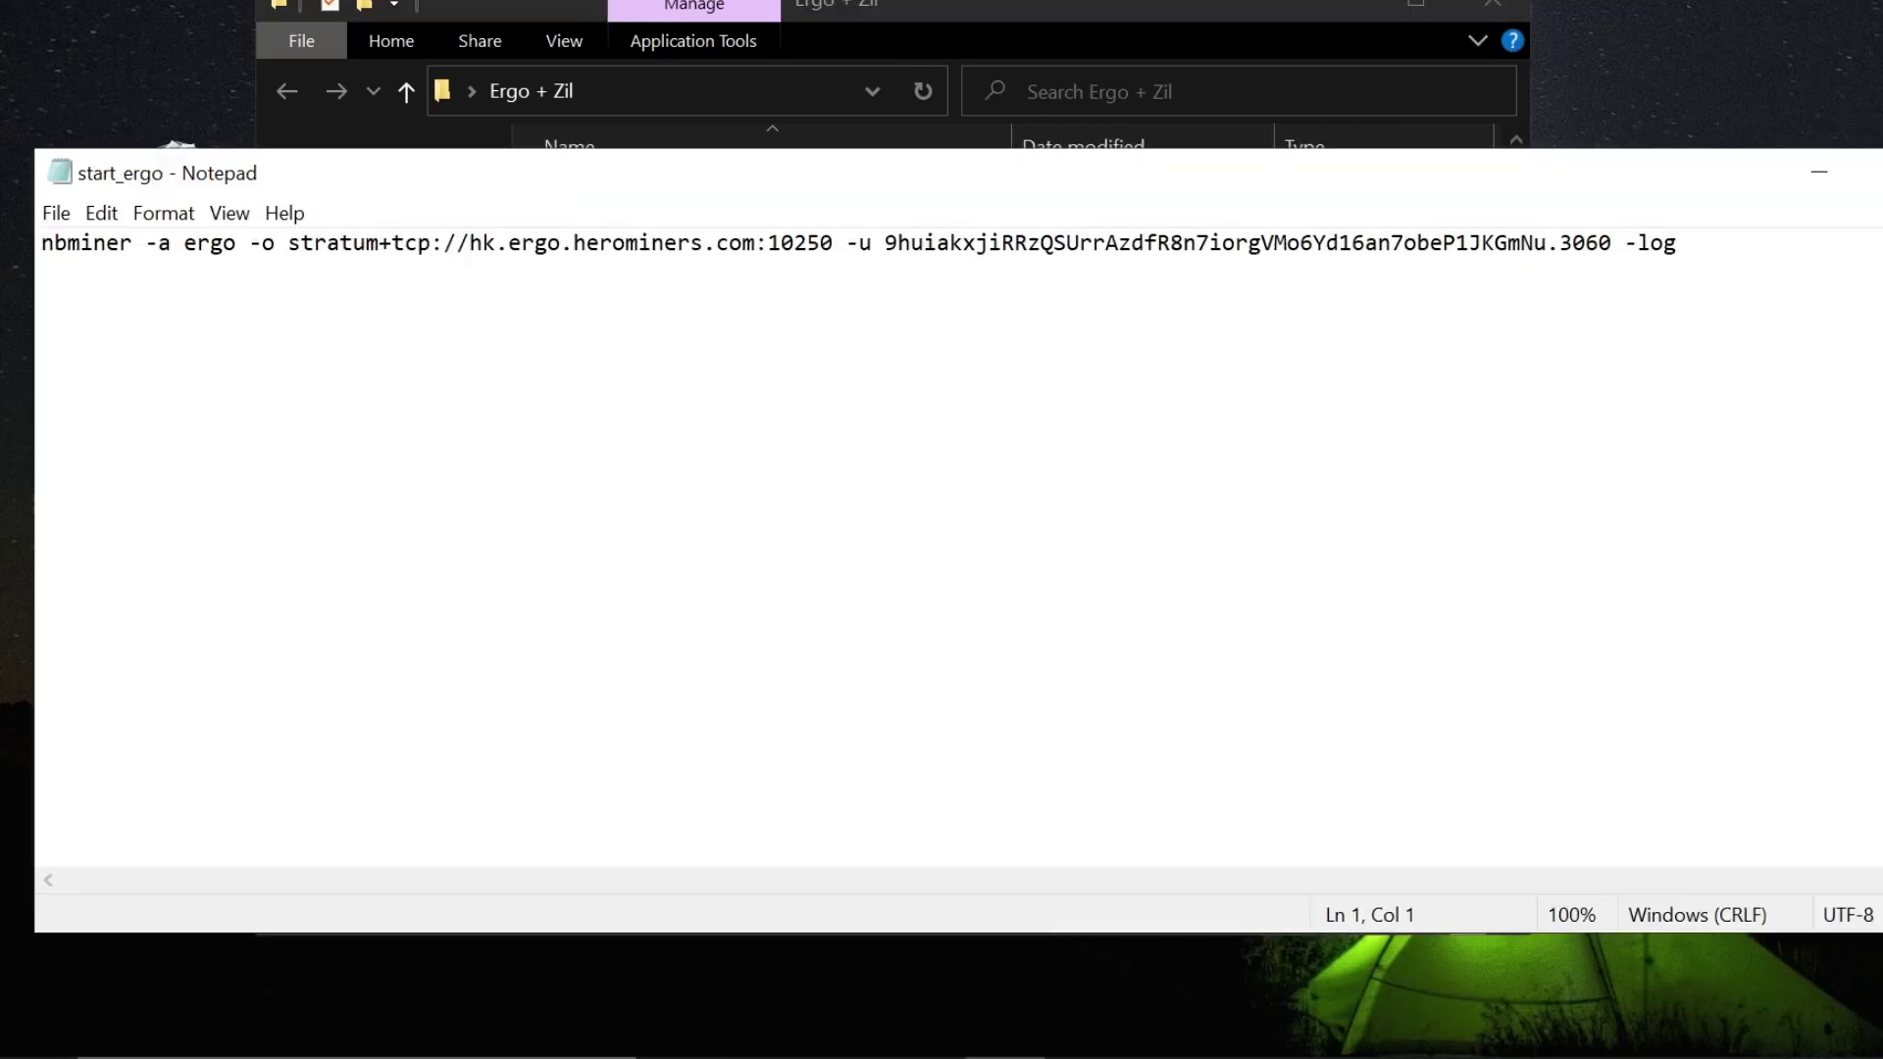
# - Copy the herominers.com domain from the pool address
pyautogui.moveTo(573, 242); pyautogui.dragTo(755, 242)
pyautogui.rightClick(740, 245)
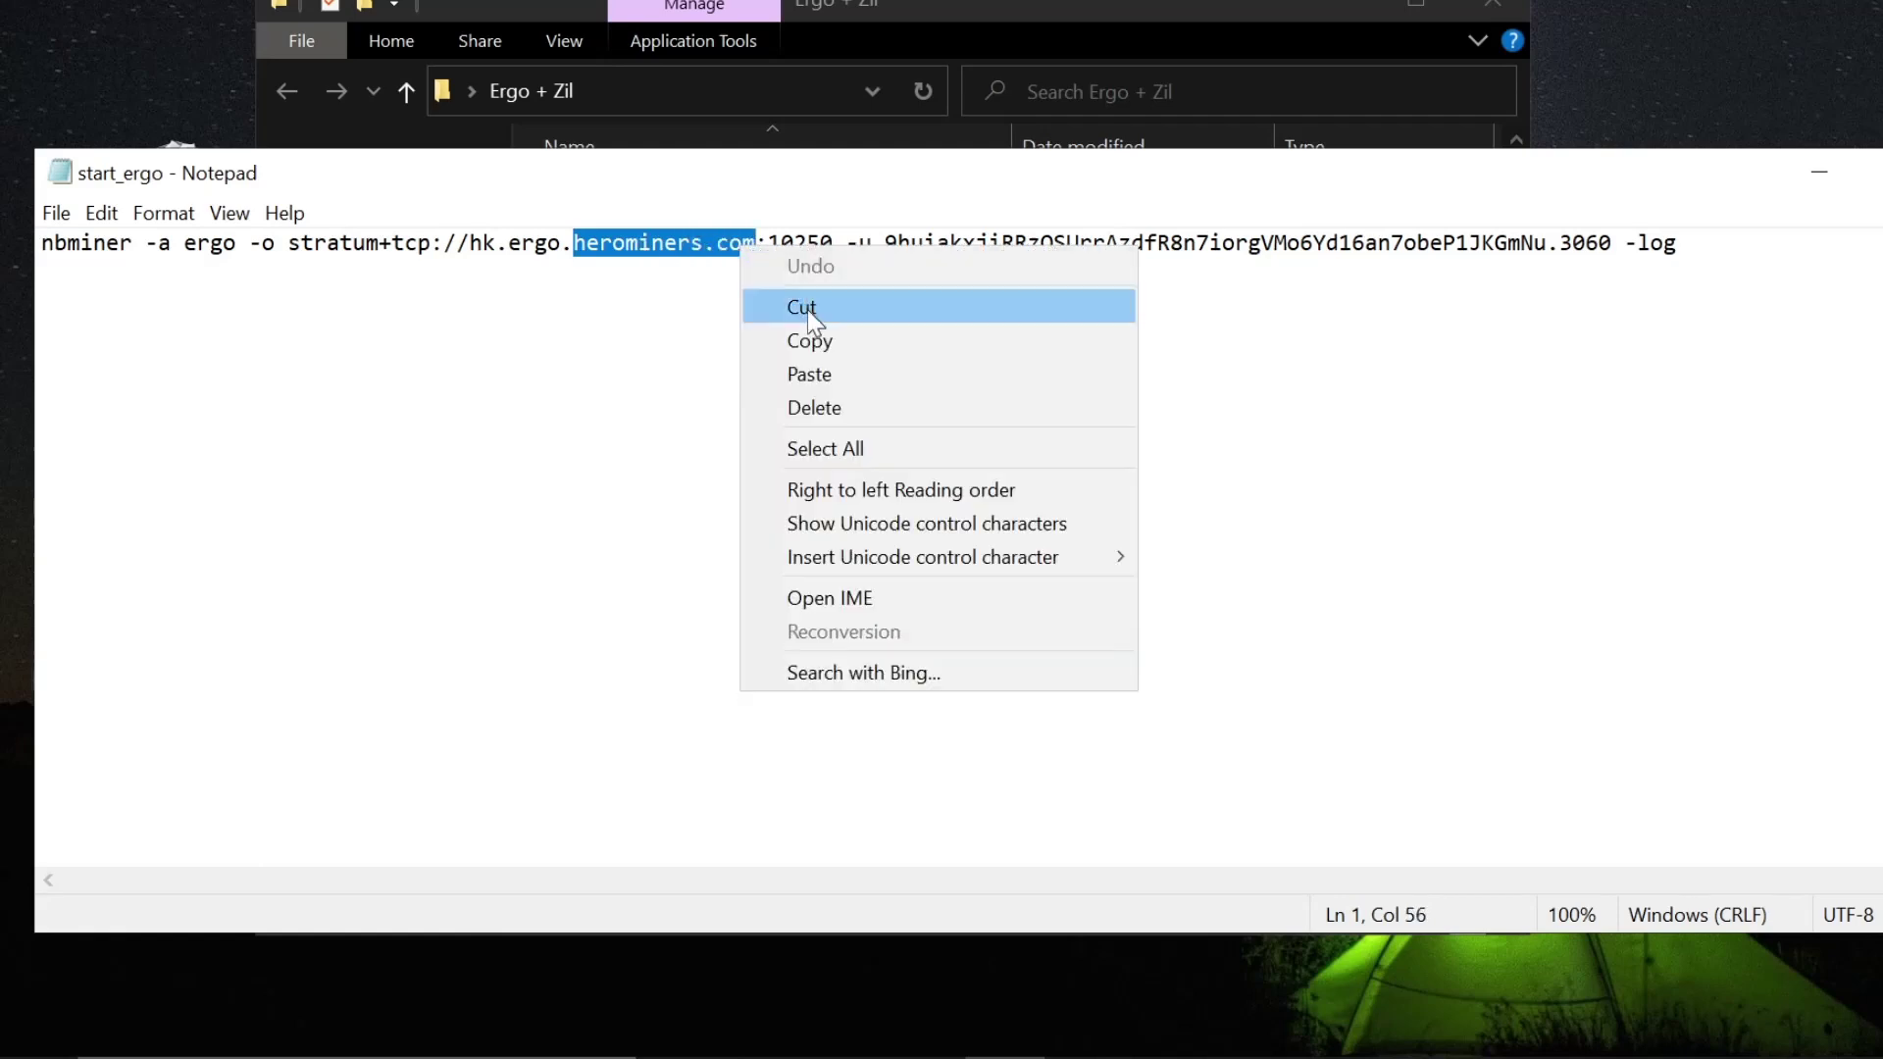
pyautogui.click(813, 336)
# - Replace the Ethermine tab's address with herominers.com and load it
pyautogui.click(665, 1049)
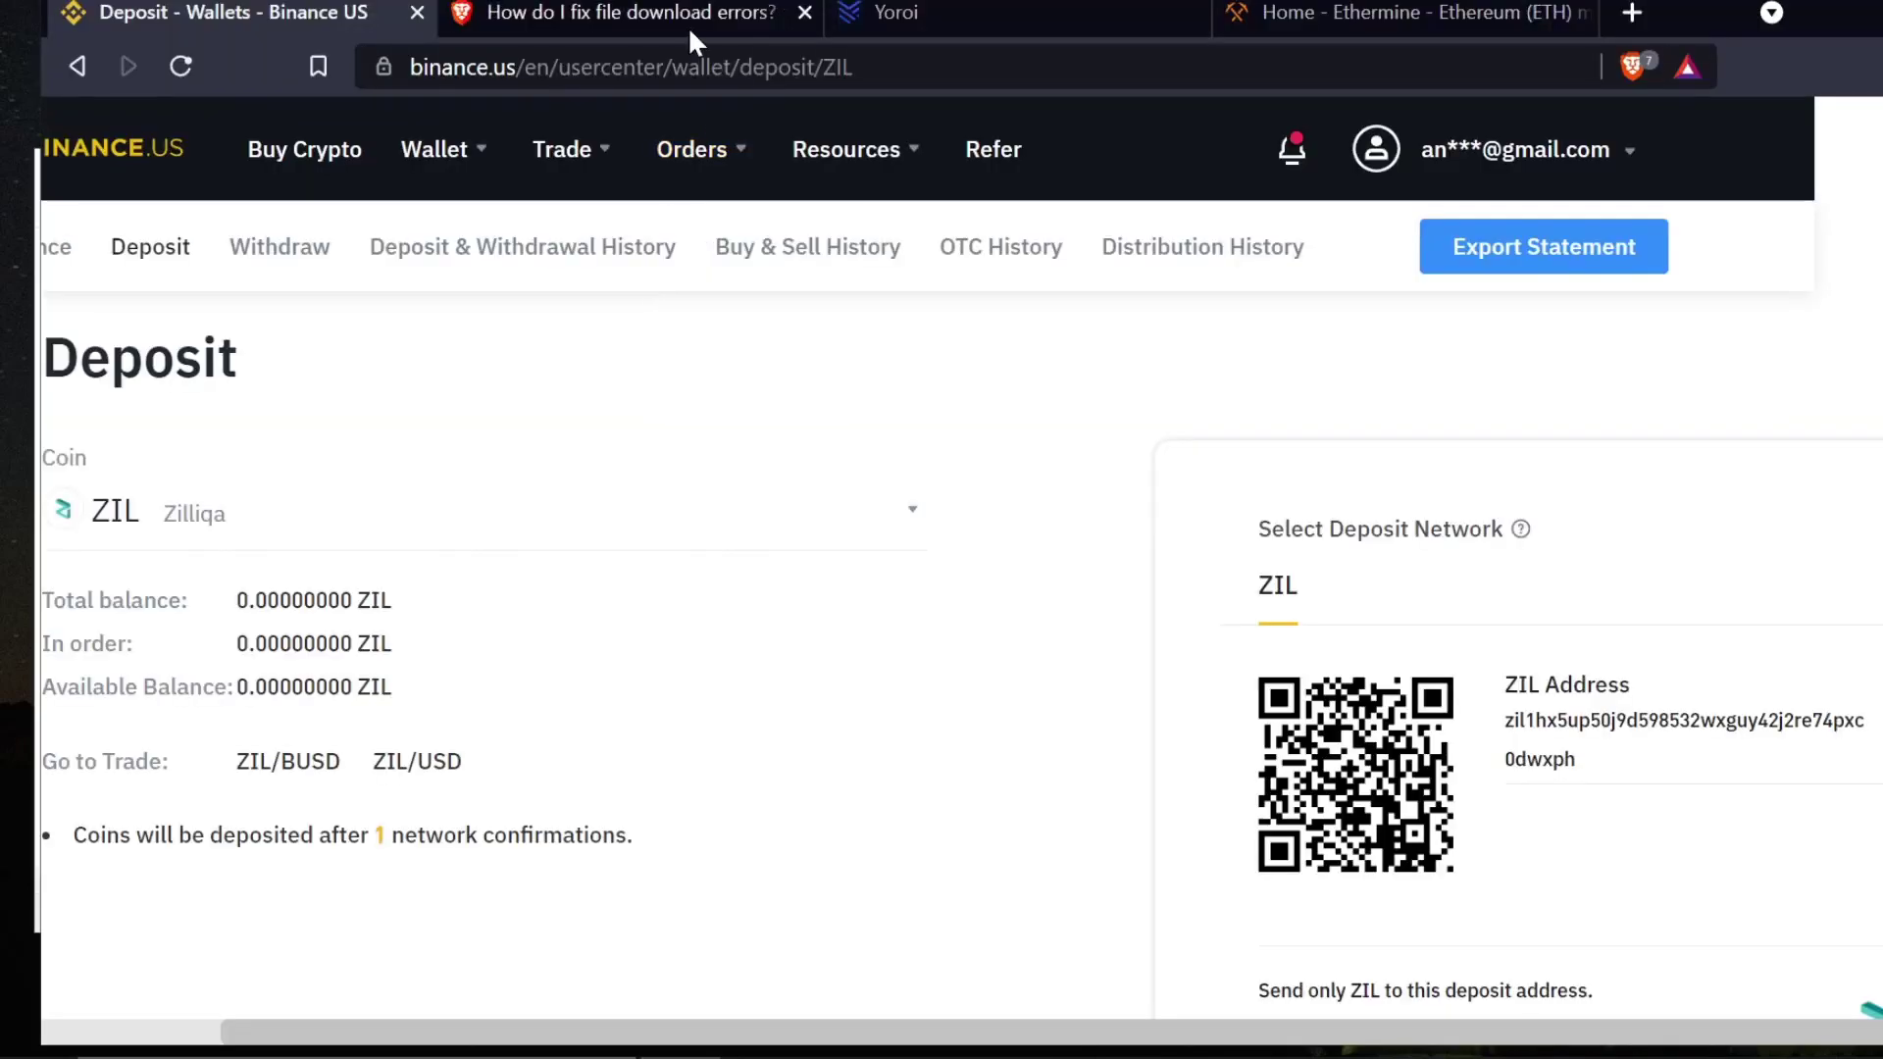
pyautogui.click(1253, 12)
pyautogui.hotkey('ctrl', 'l')
pyautogui.write('herominers.com')
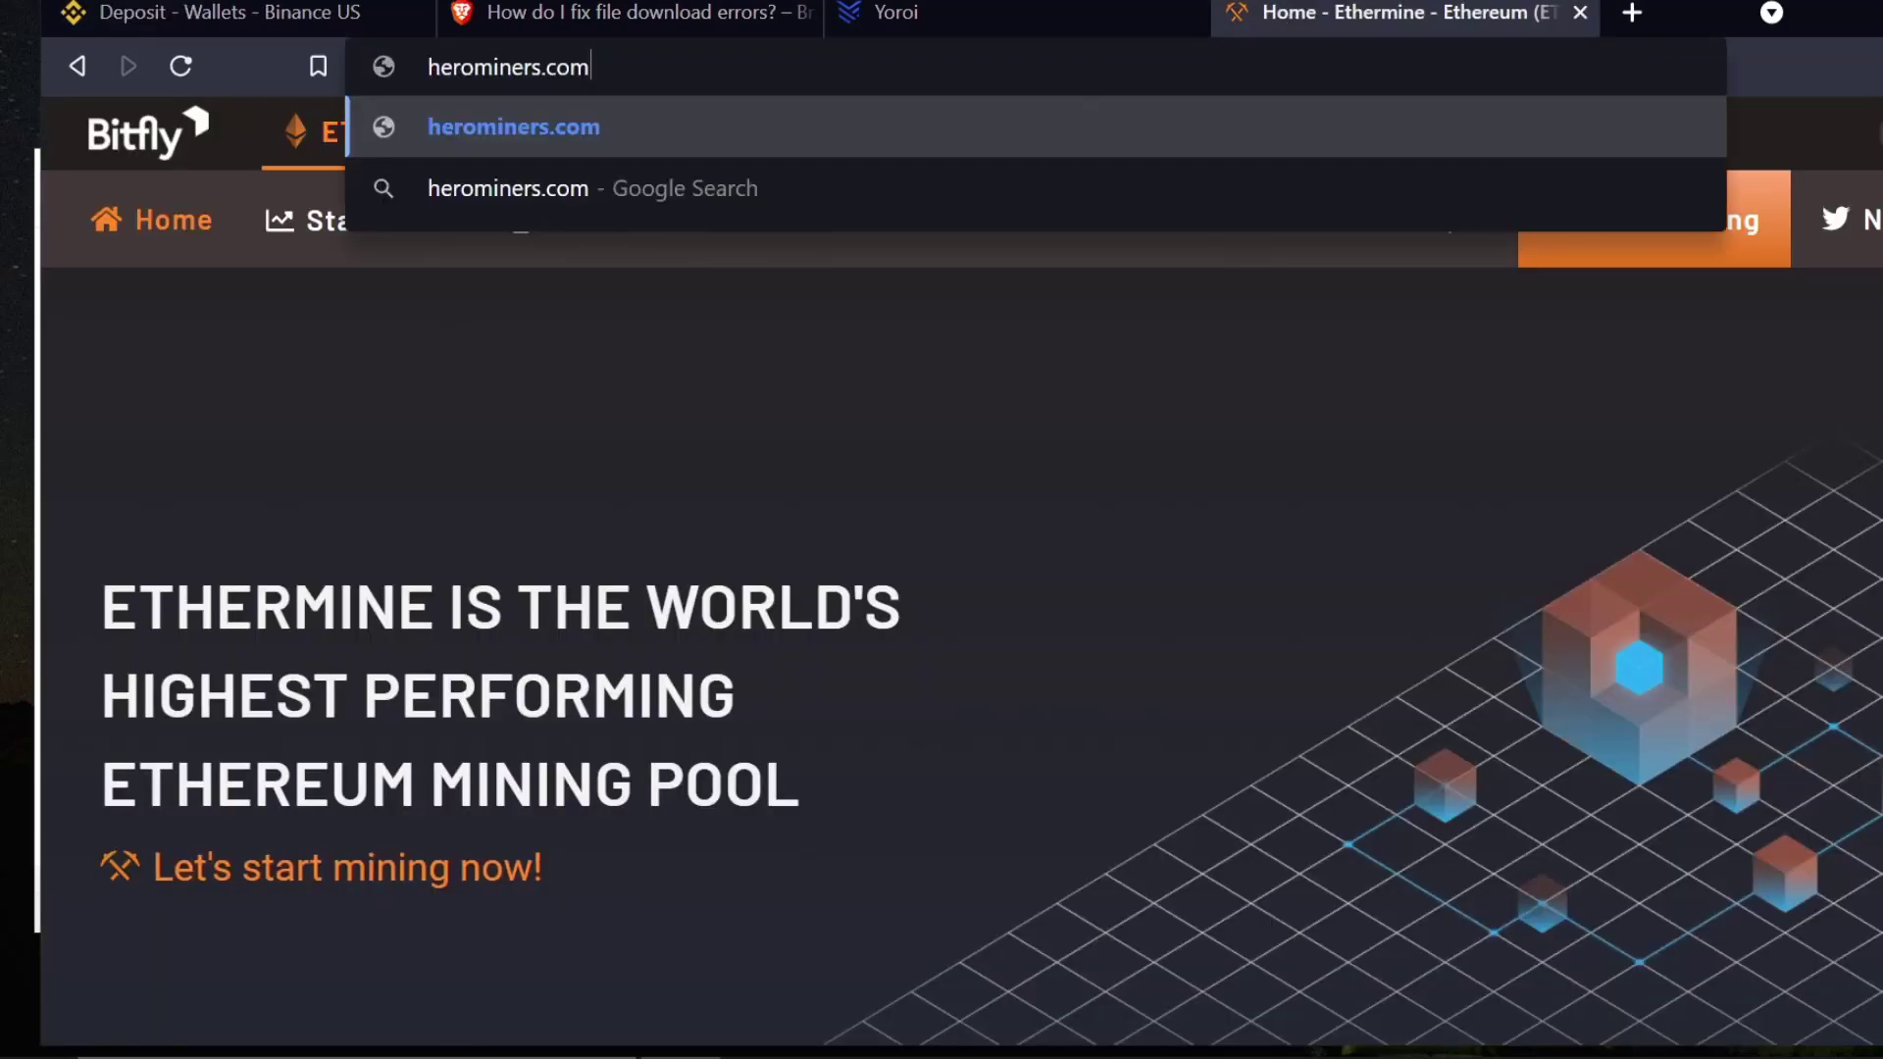
pyautogui.press('Return')
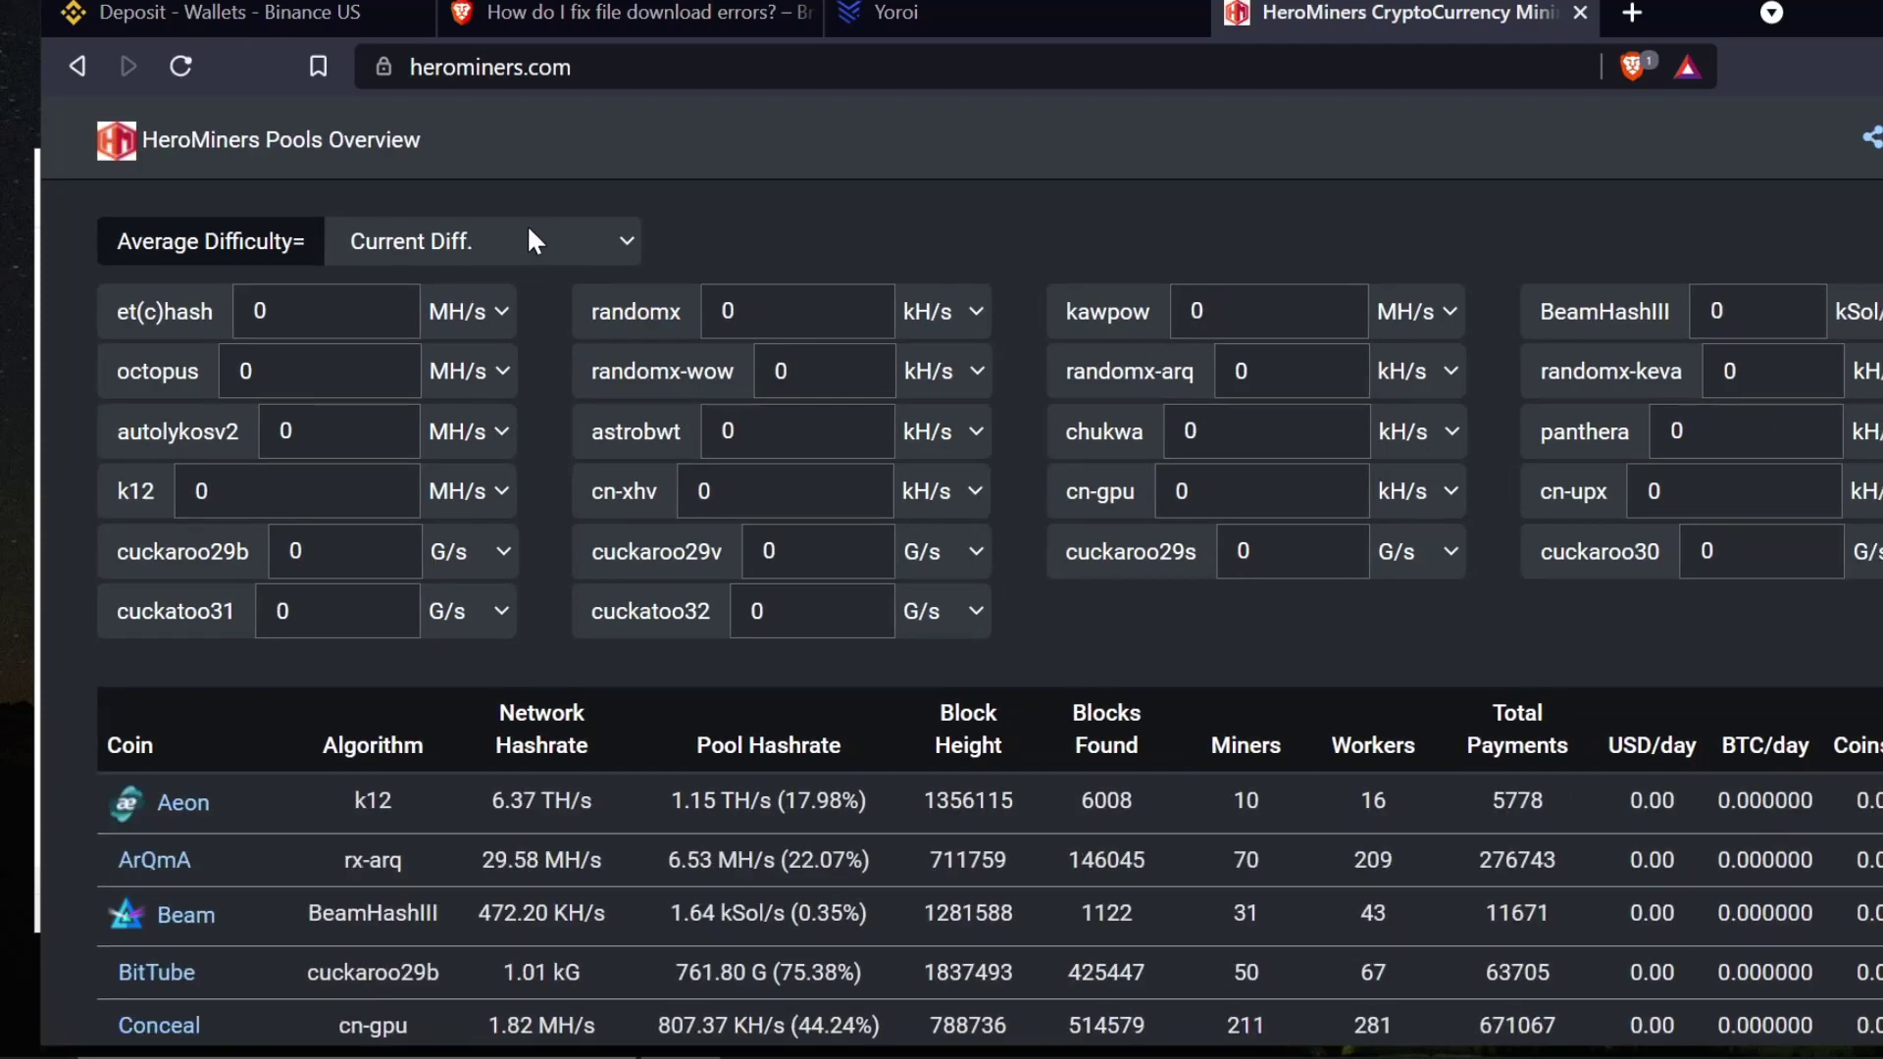
pyautogui.scroll(-3, 477, 689)
pyautogui.scroll(-5, 478, 692)
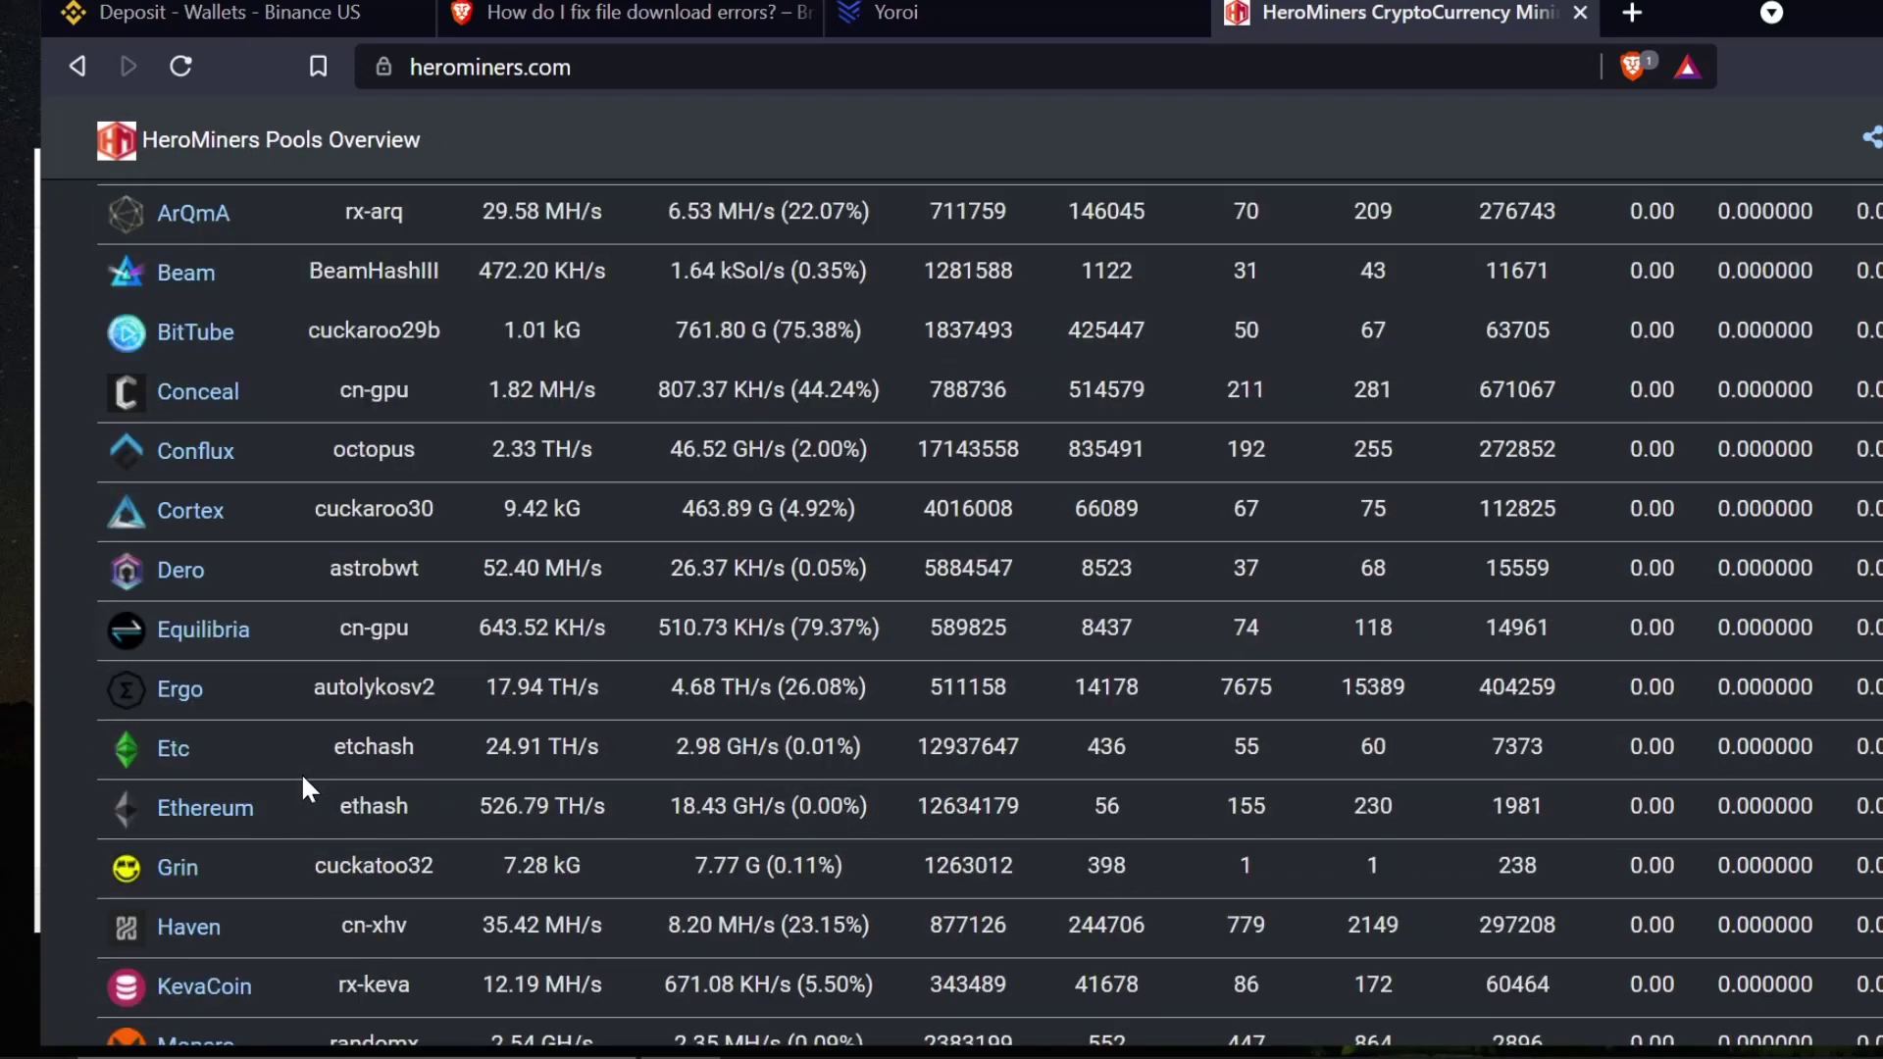
# - Show the Ergo pool's server list and copy us.ergo.herominers.com
pyautogui.click(167, 530)
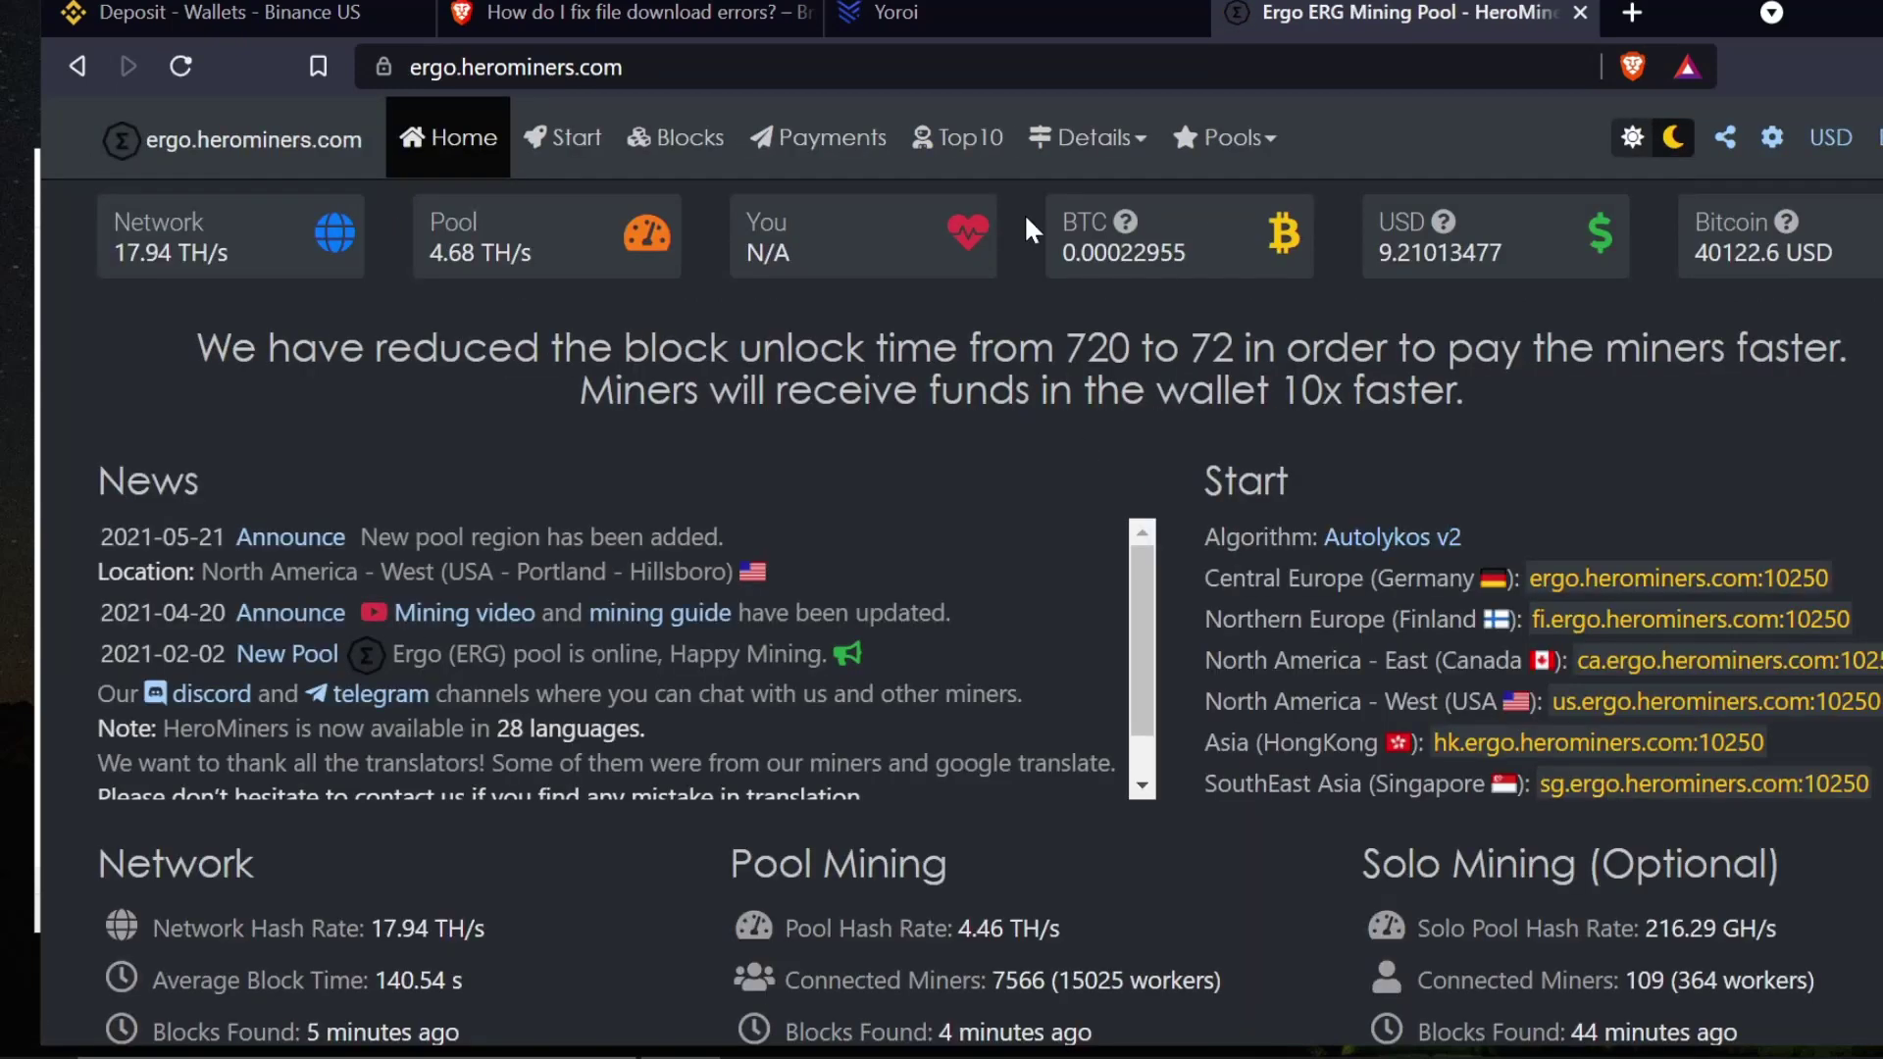
pyautogui.click(555, 147)
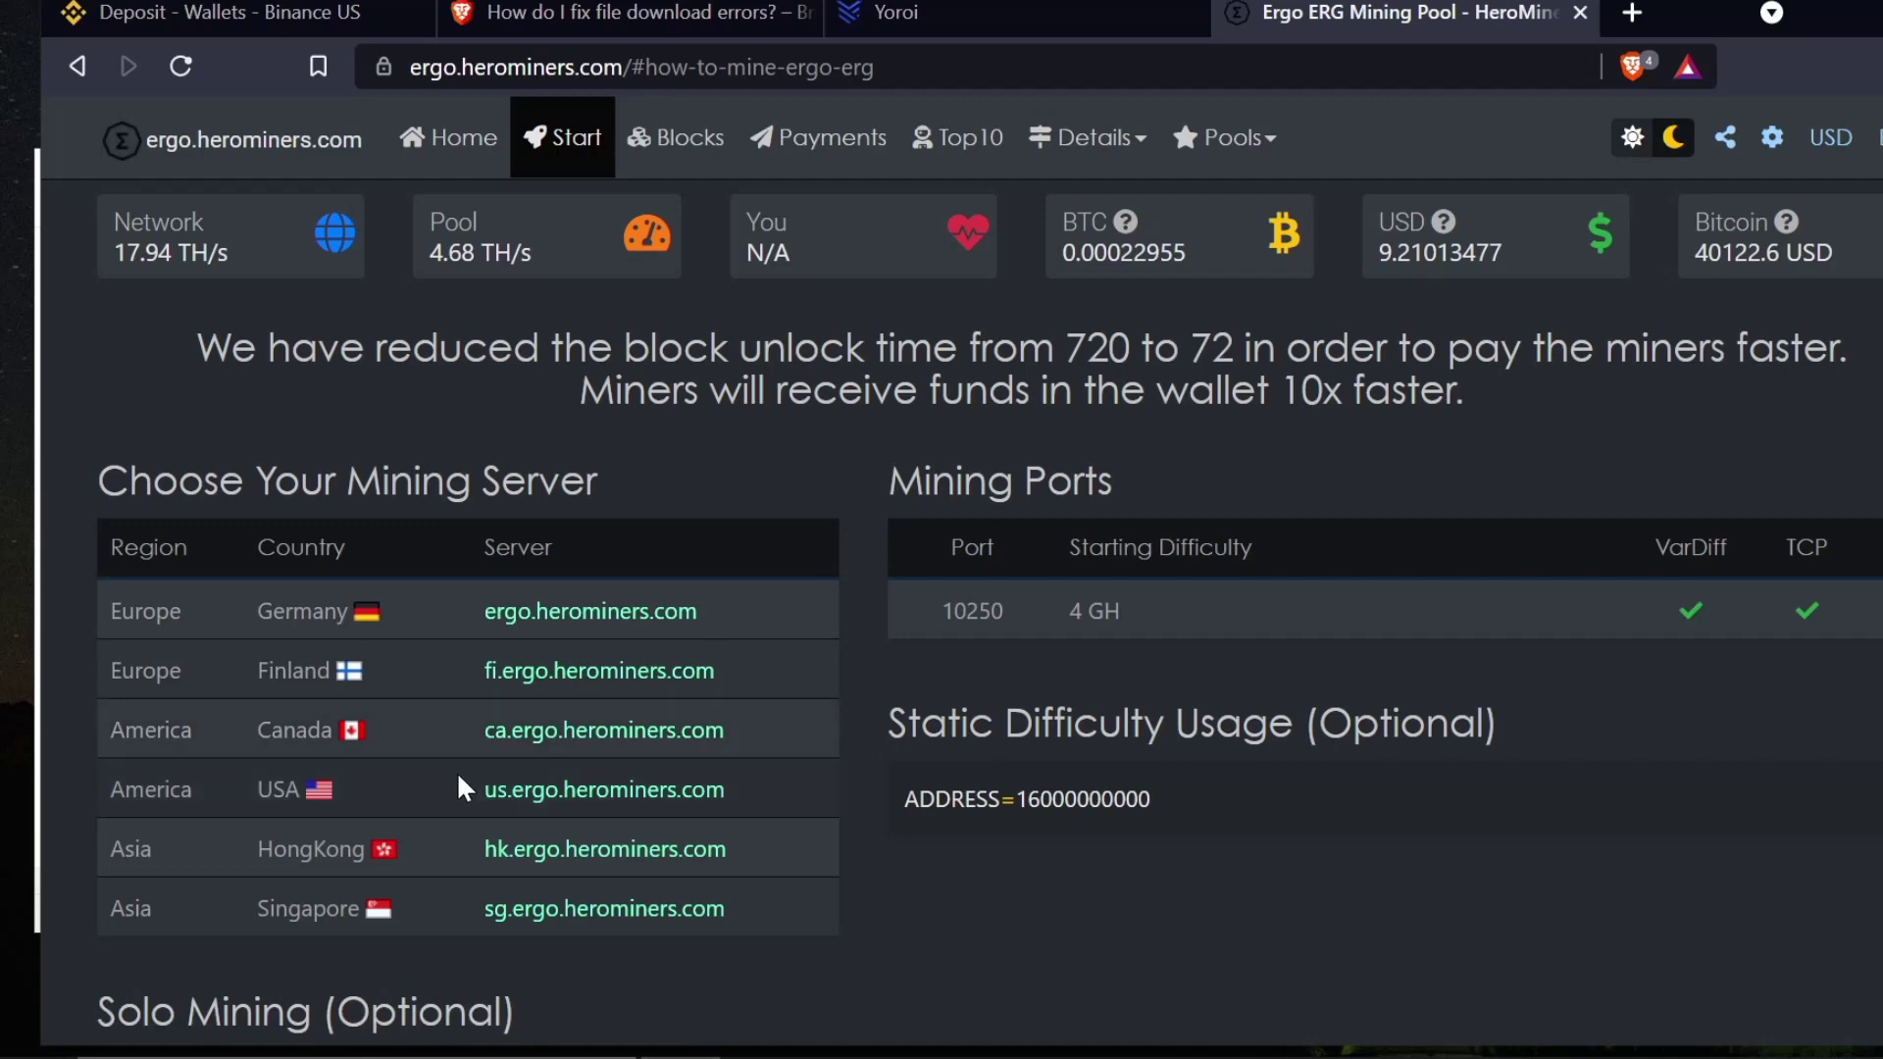
pyautogui.moveTo(474, 794); pyautogui.dragTo(733, 806)
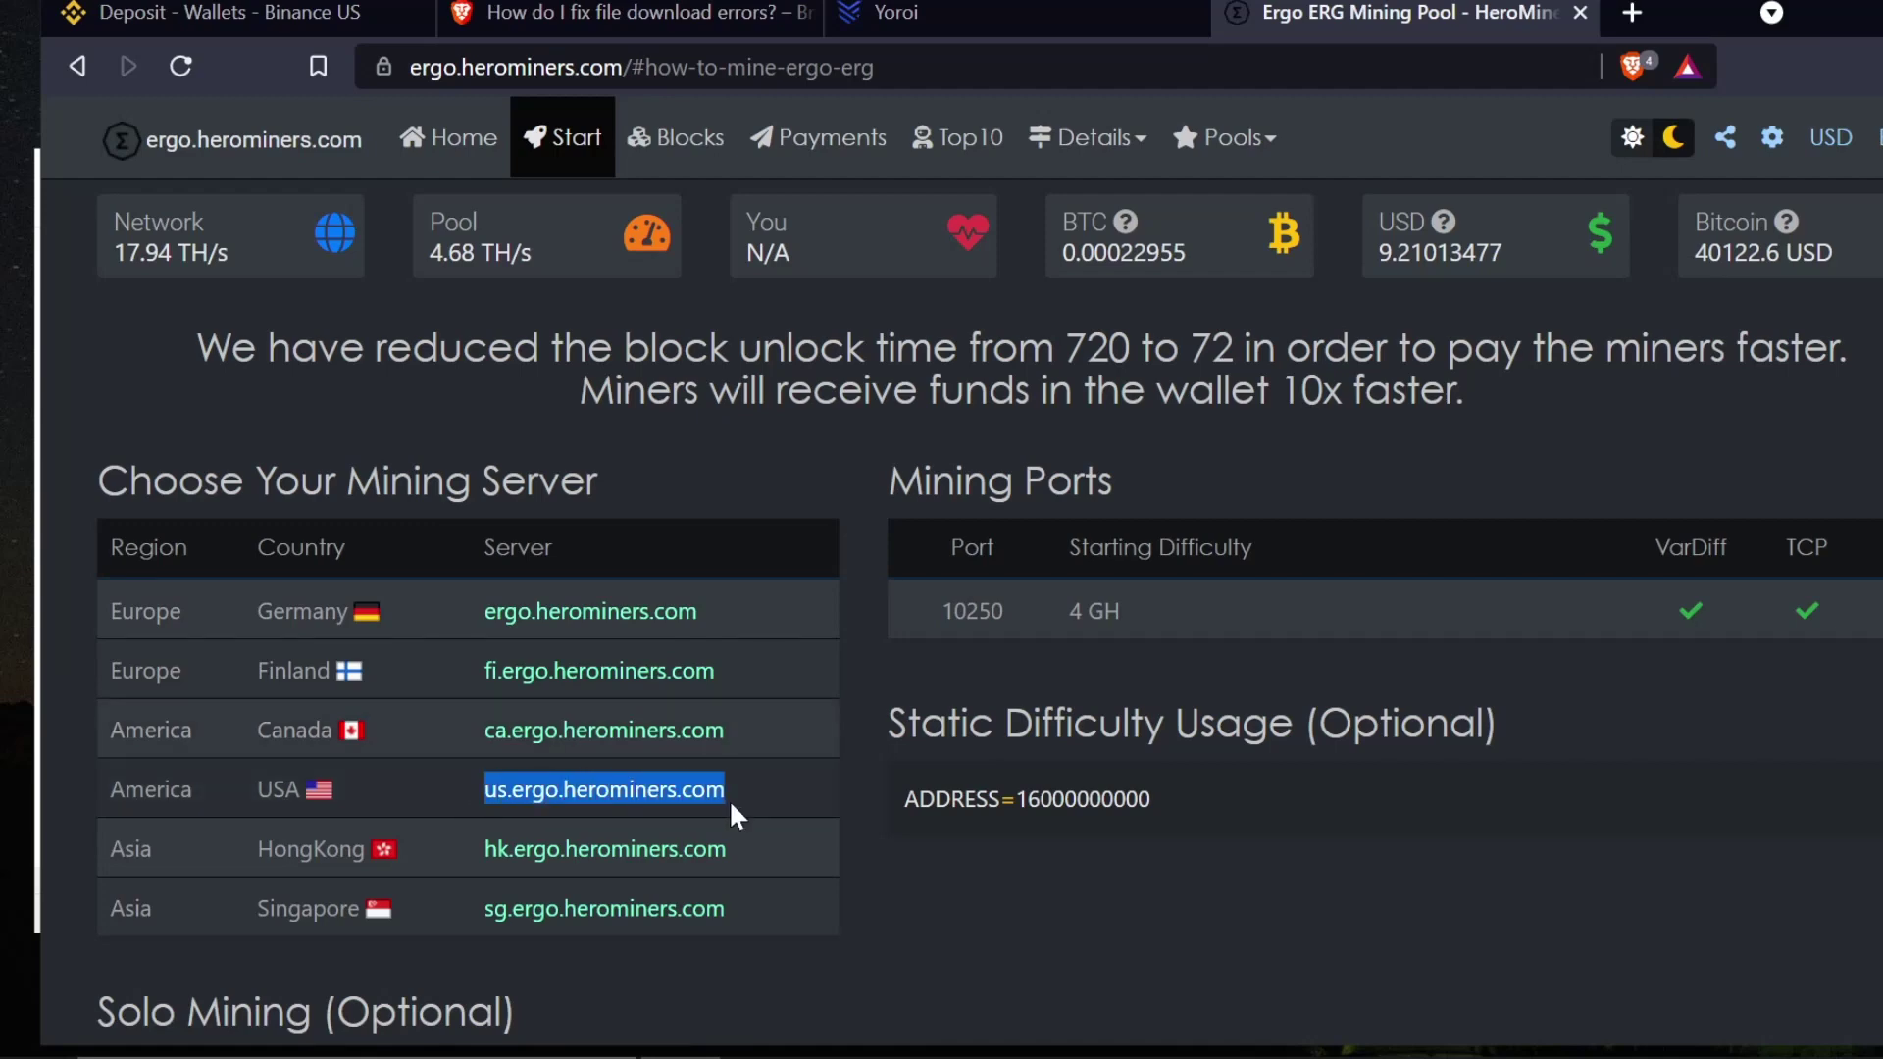
pyautogui.rightClick(642, 792)
pyautogui.click(713, 816)
# - Replace hk.ergo.herominers.com with us.ergo.herominers.com in the start_ergo command
pyautogui.click(1004, 1057)
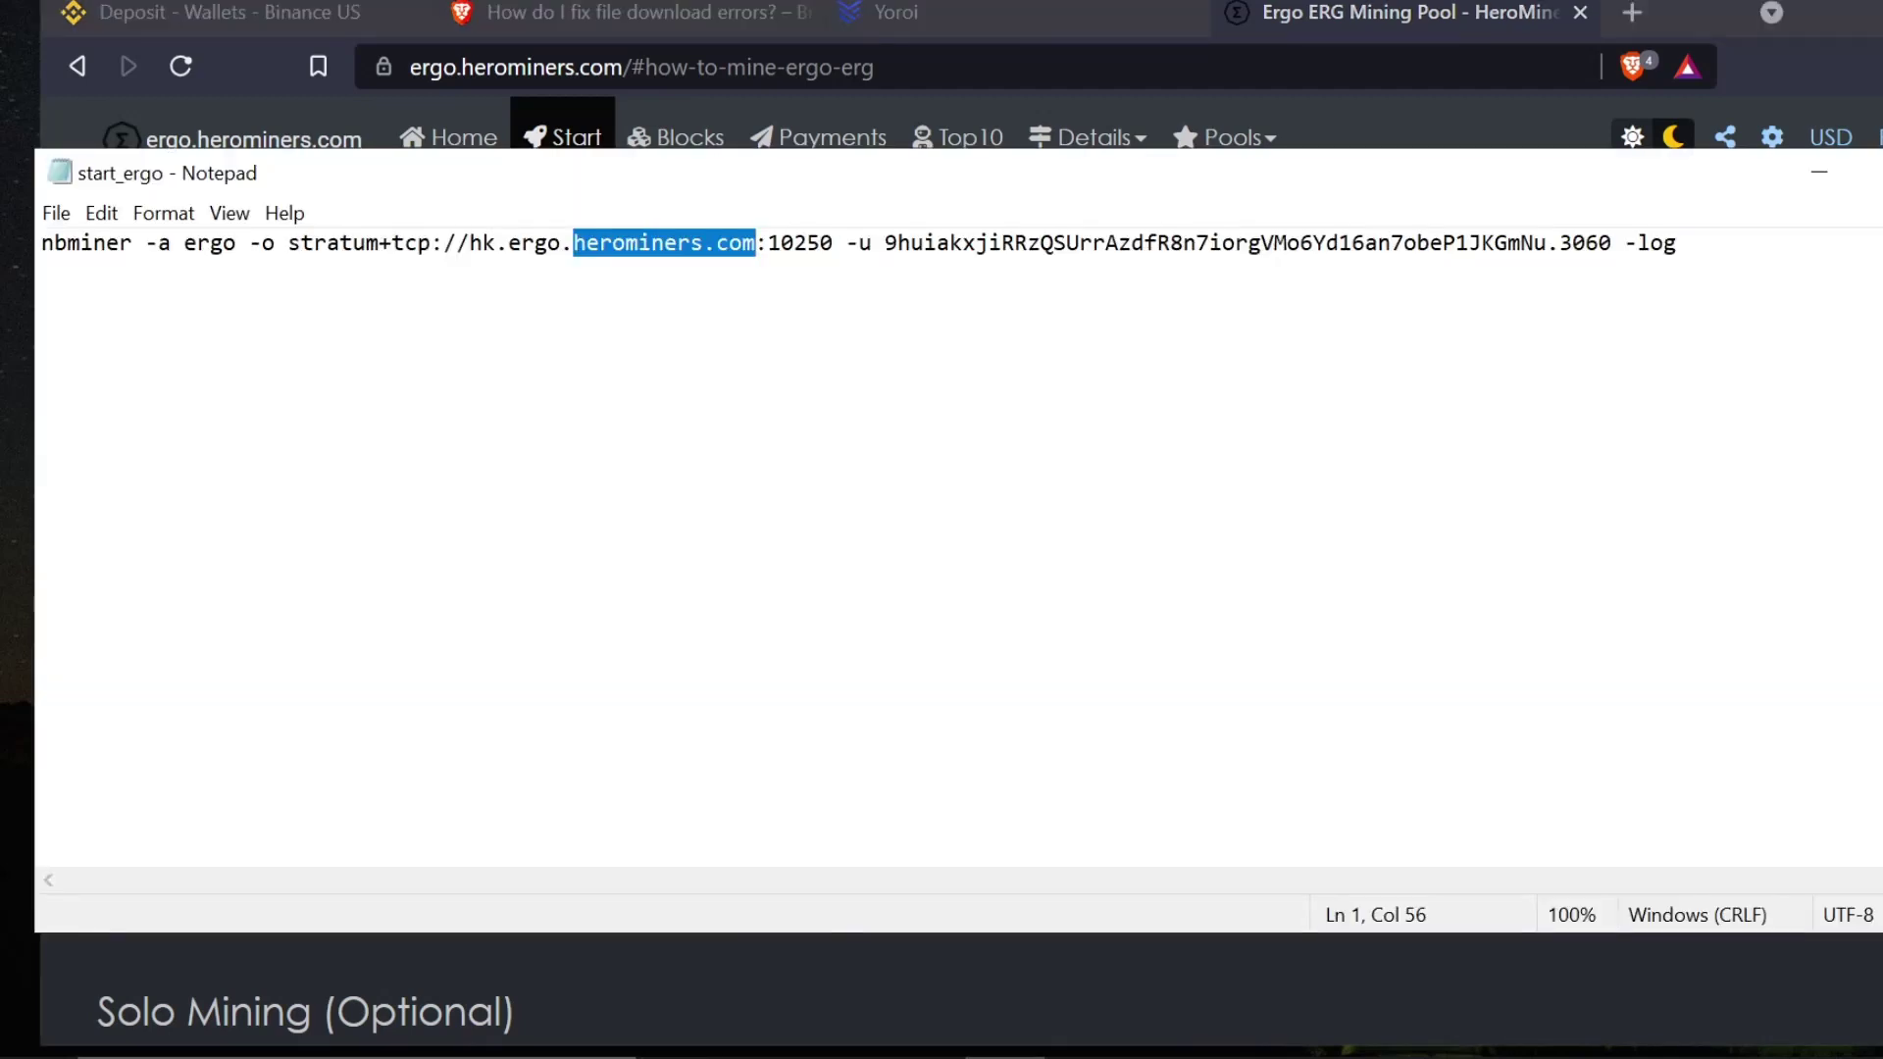
pyautogui.moveTo(470, 242); pyautogui.dragTo(755, 243)
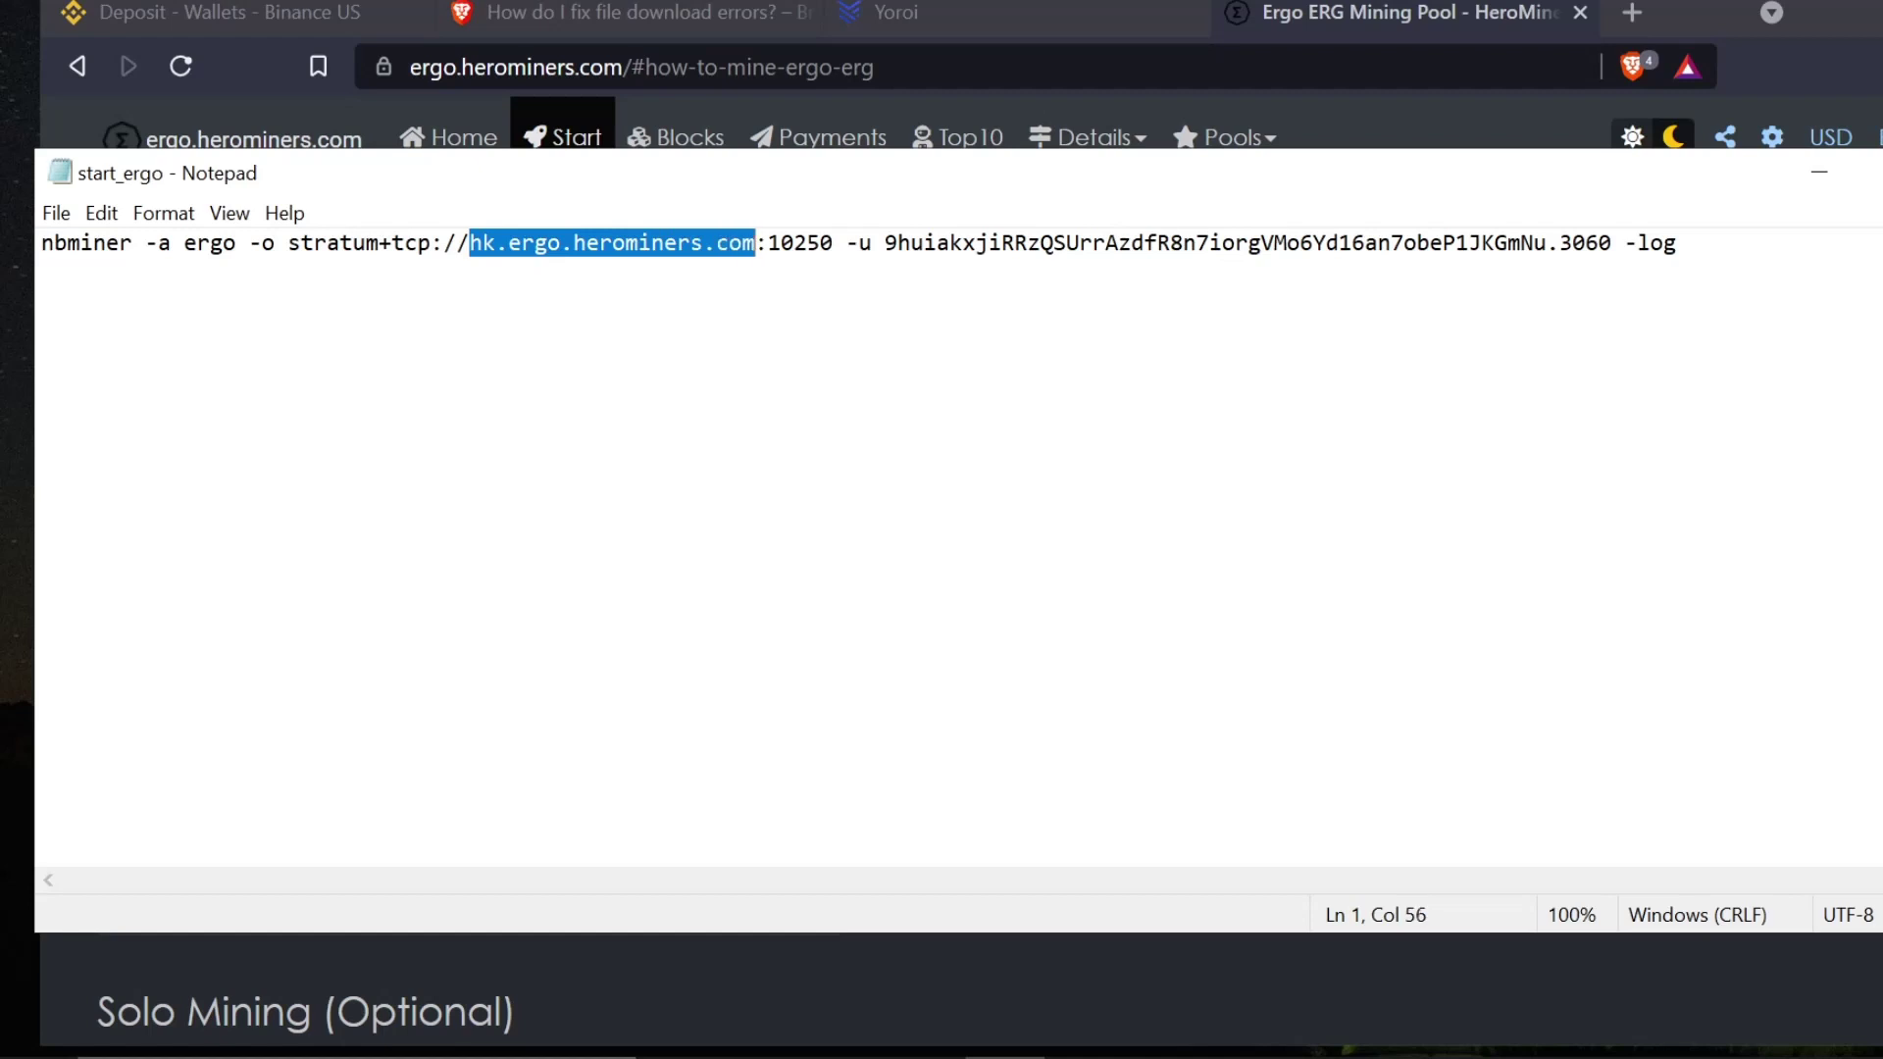
pyautogui.hotkey('ctrl', 'v')
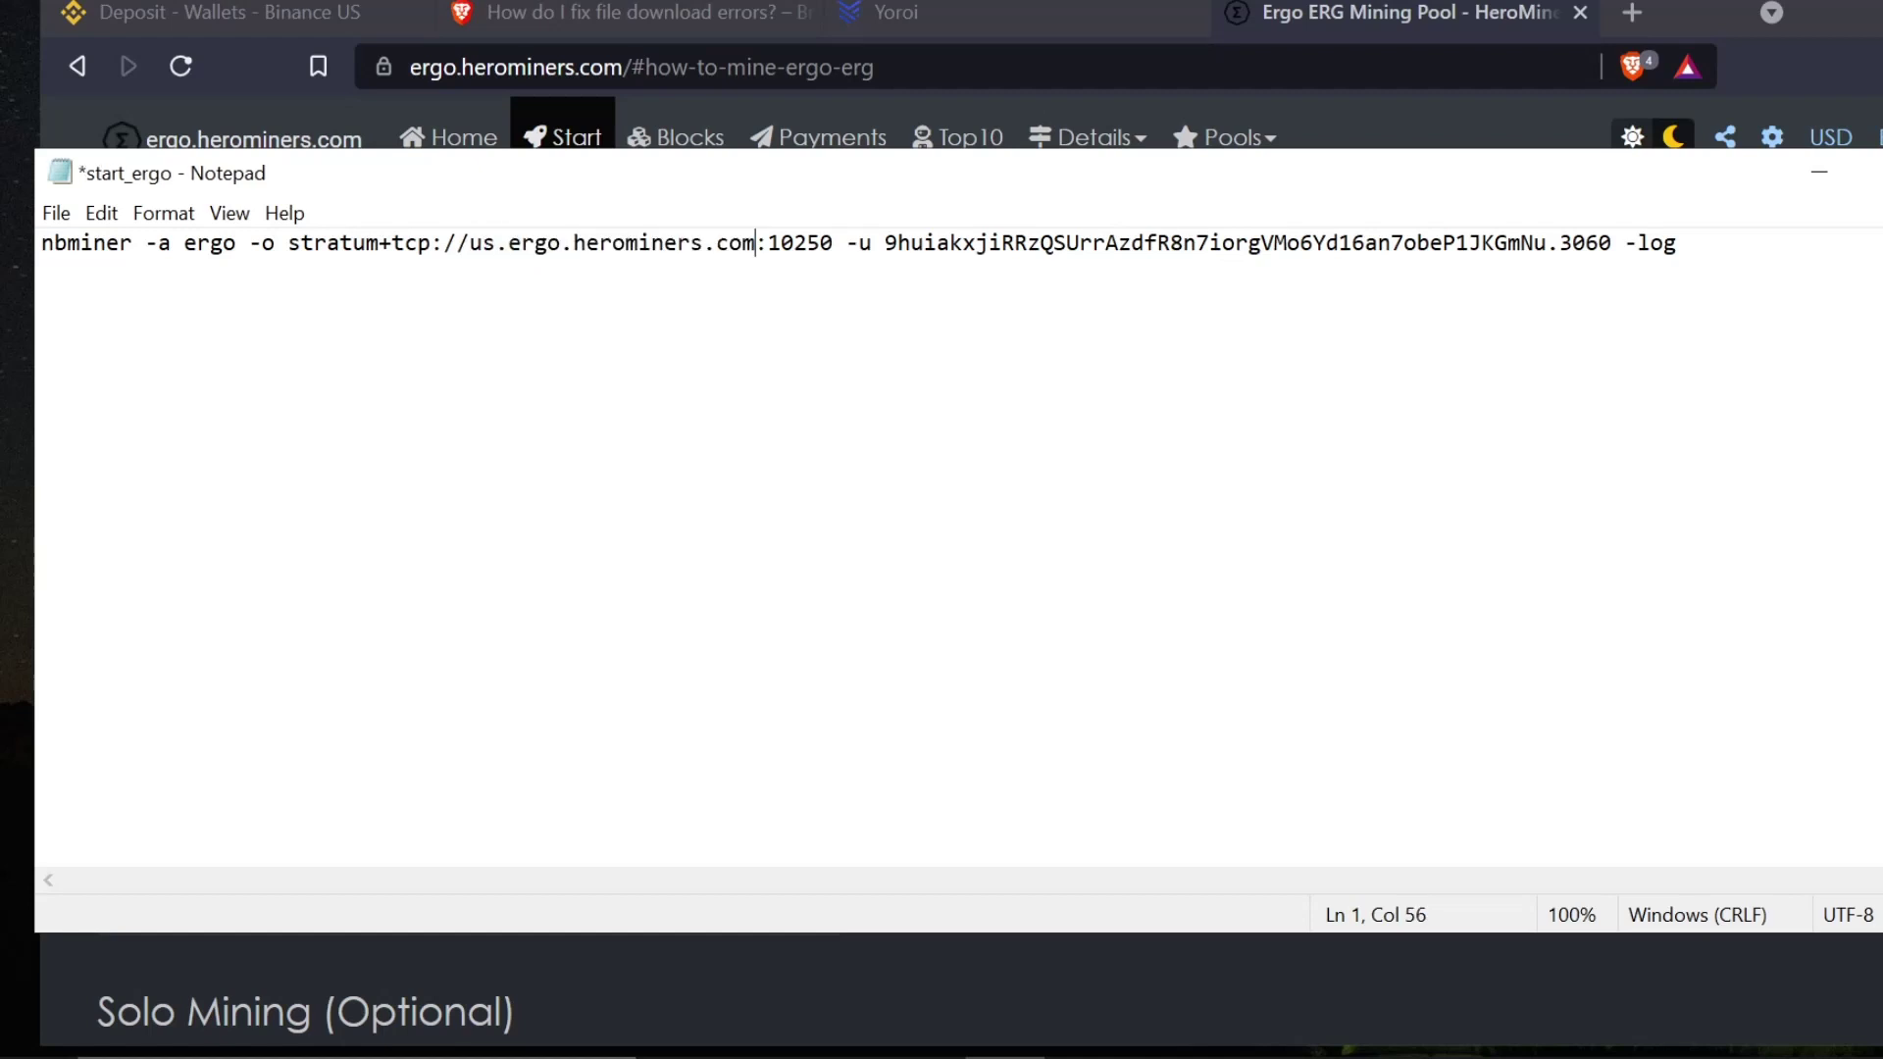
# - Select the existing wallet address in the start_ergo command for replacement
pyautogui.click(682, 1056)
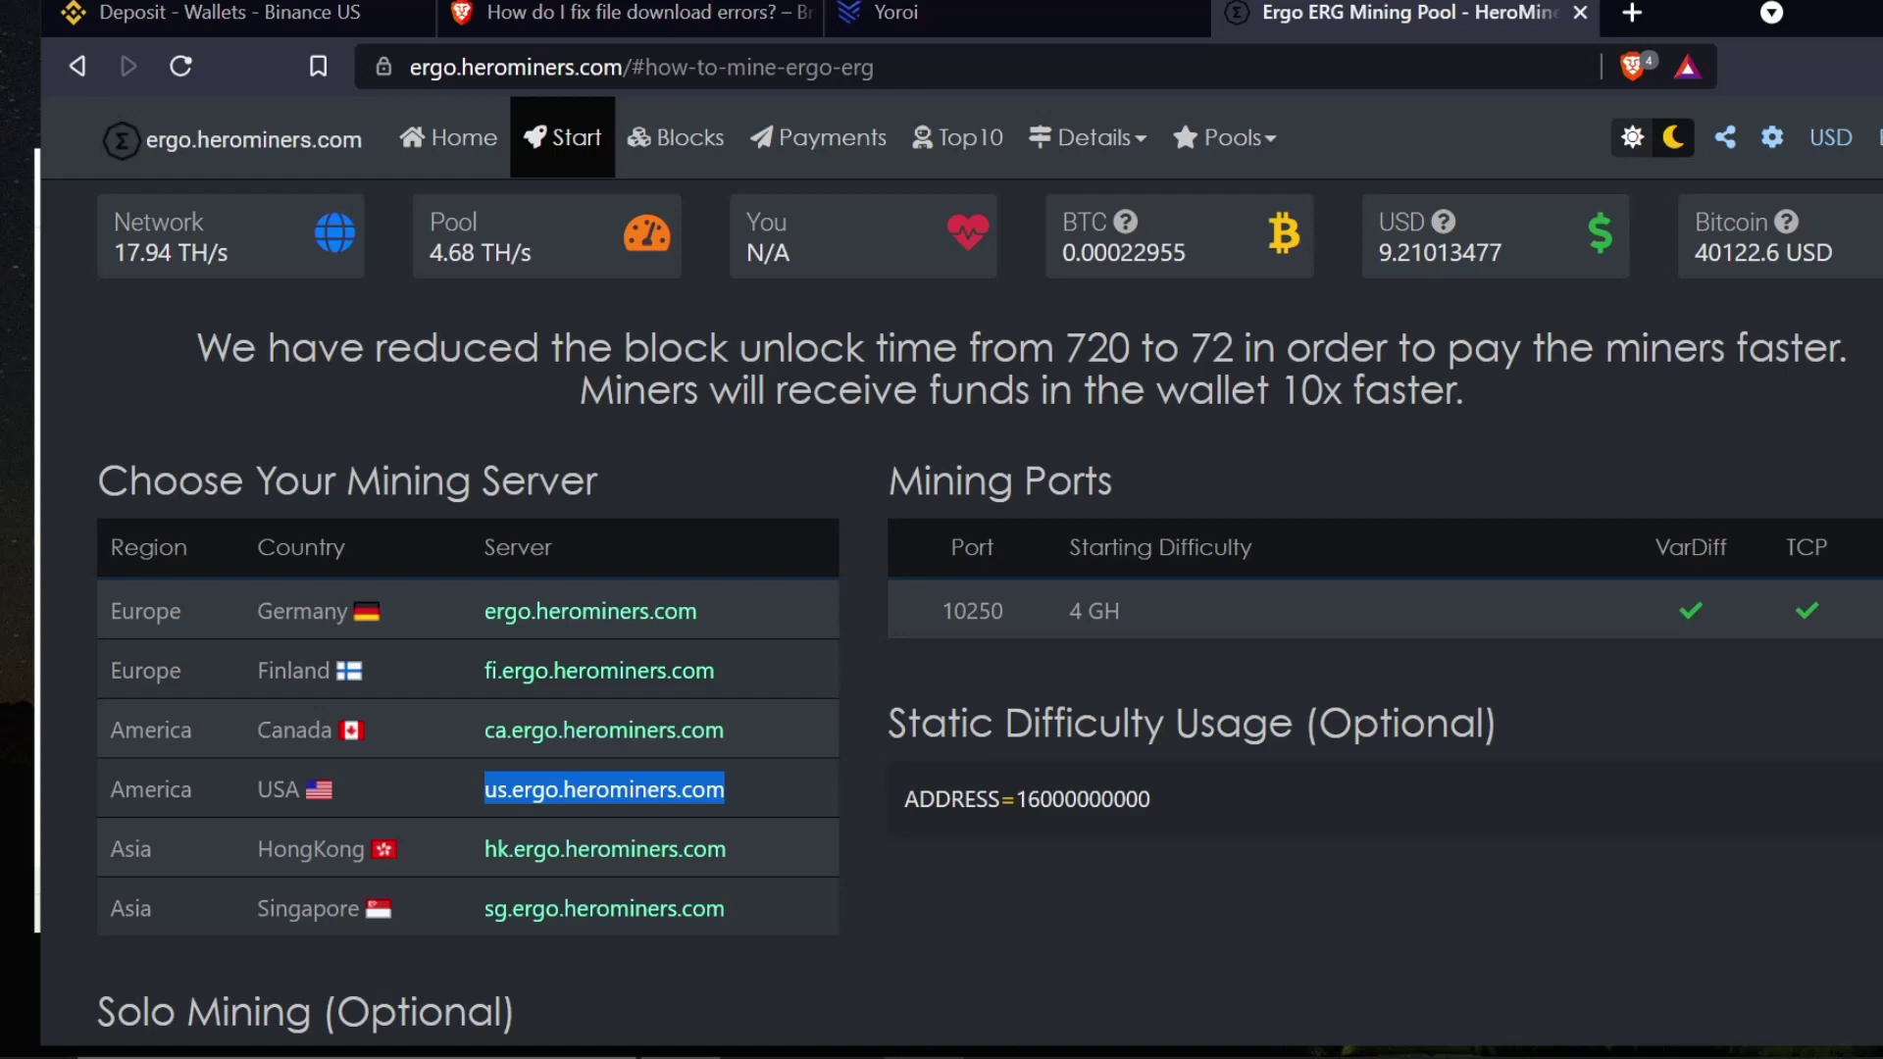
pyautogui.click(1004, 1054)
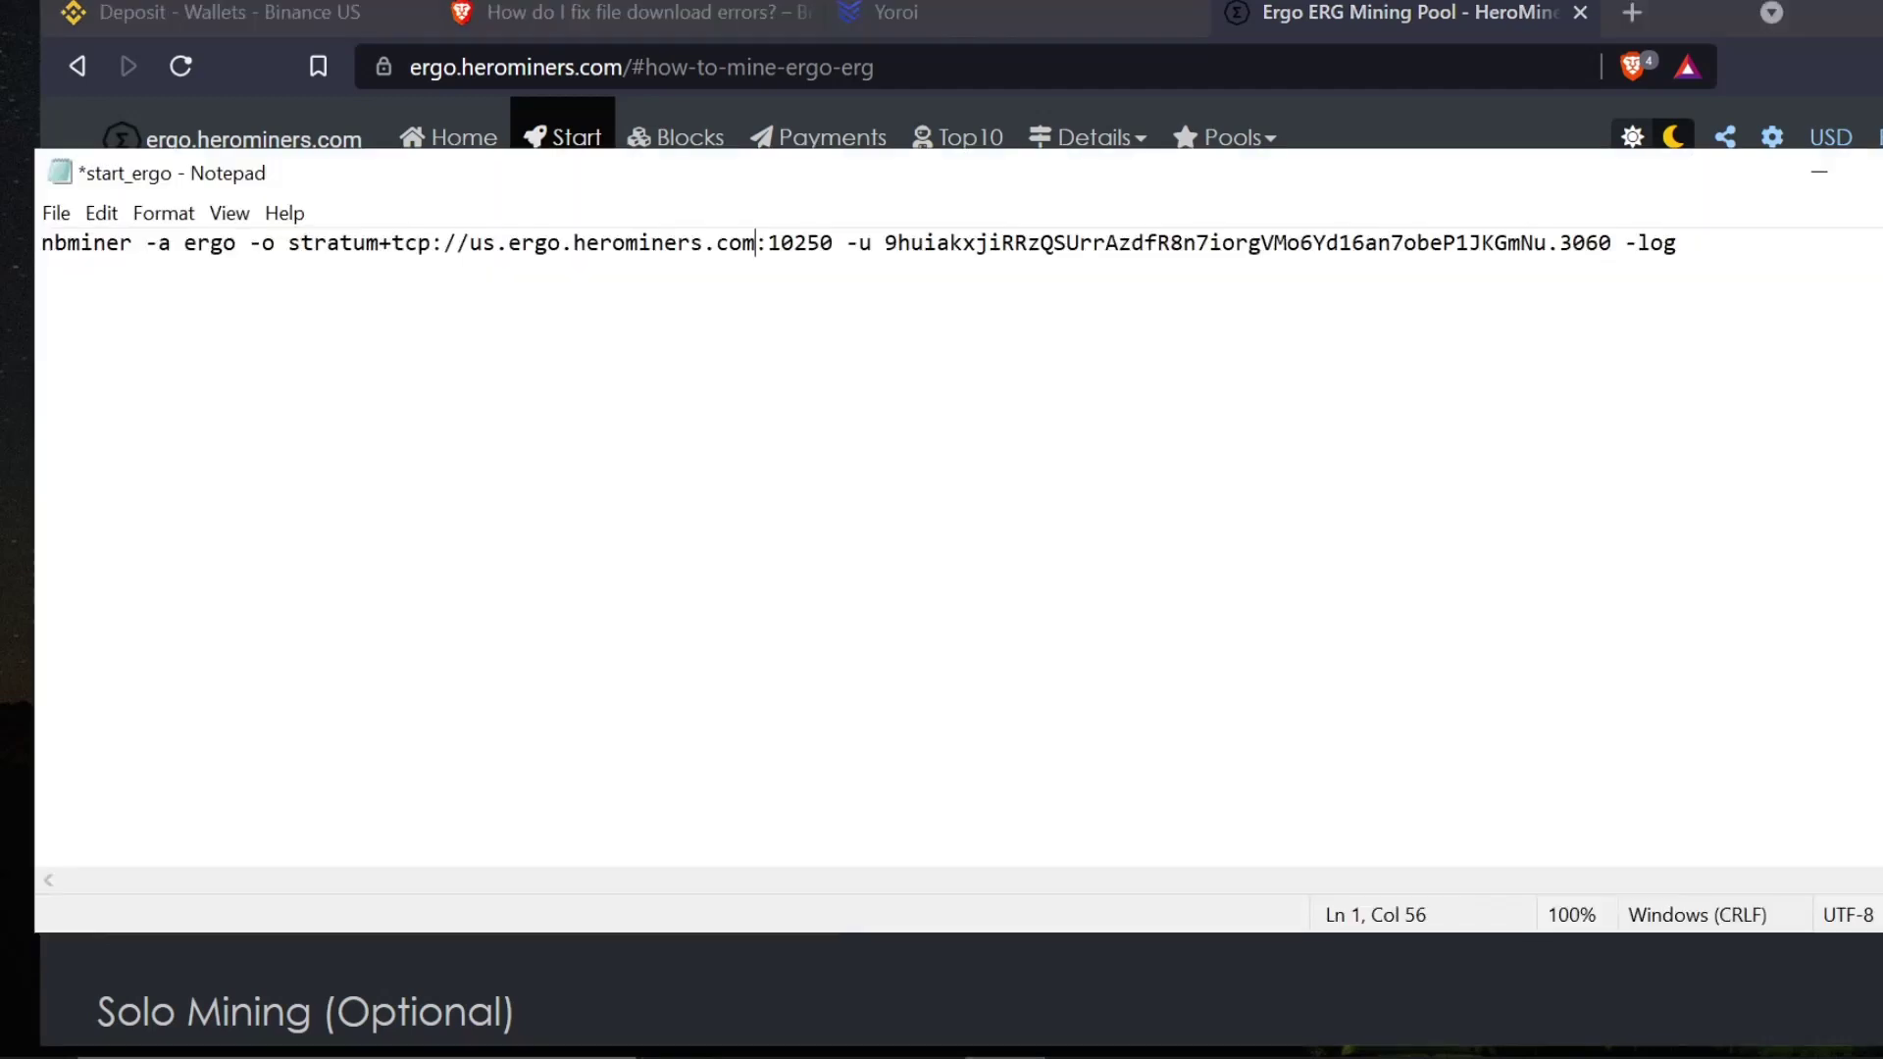
pyautogui.moveTo(885, 242); pyautogui.dragTo(1547, 243)
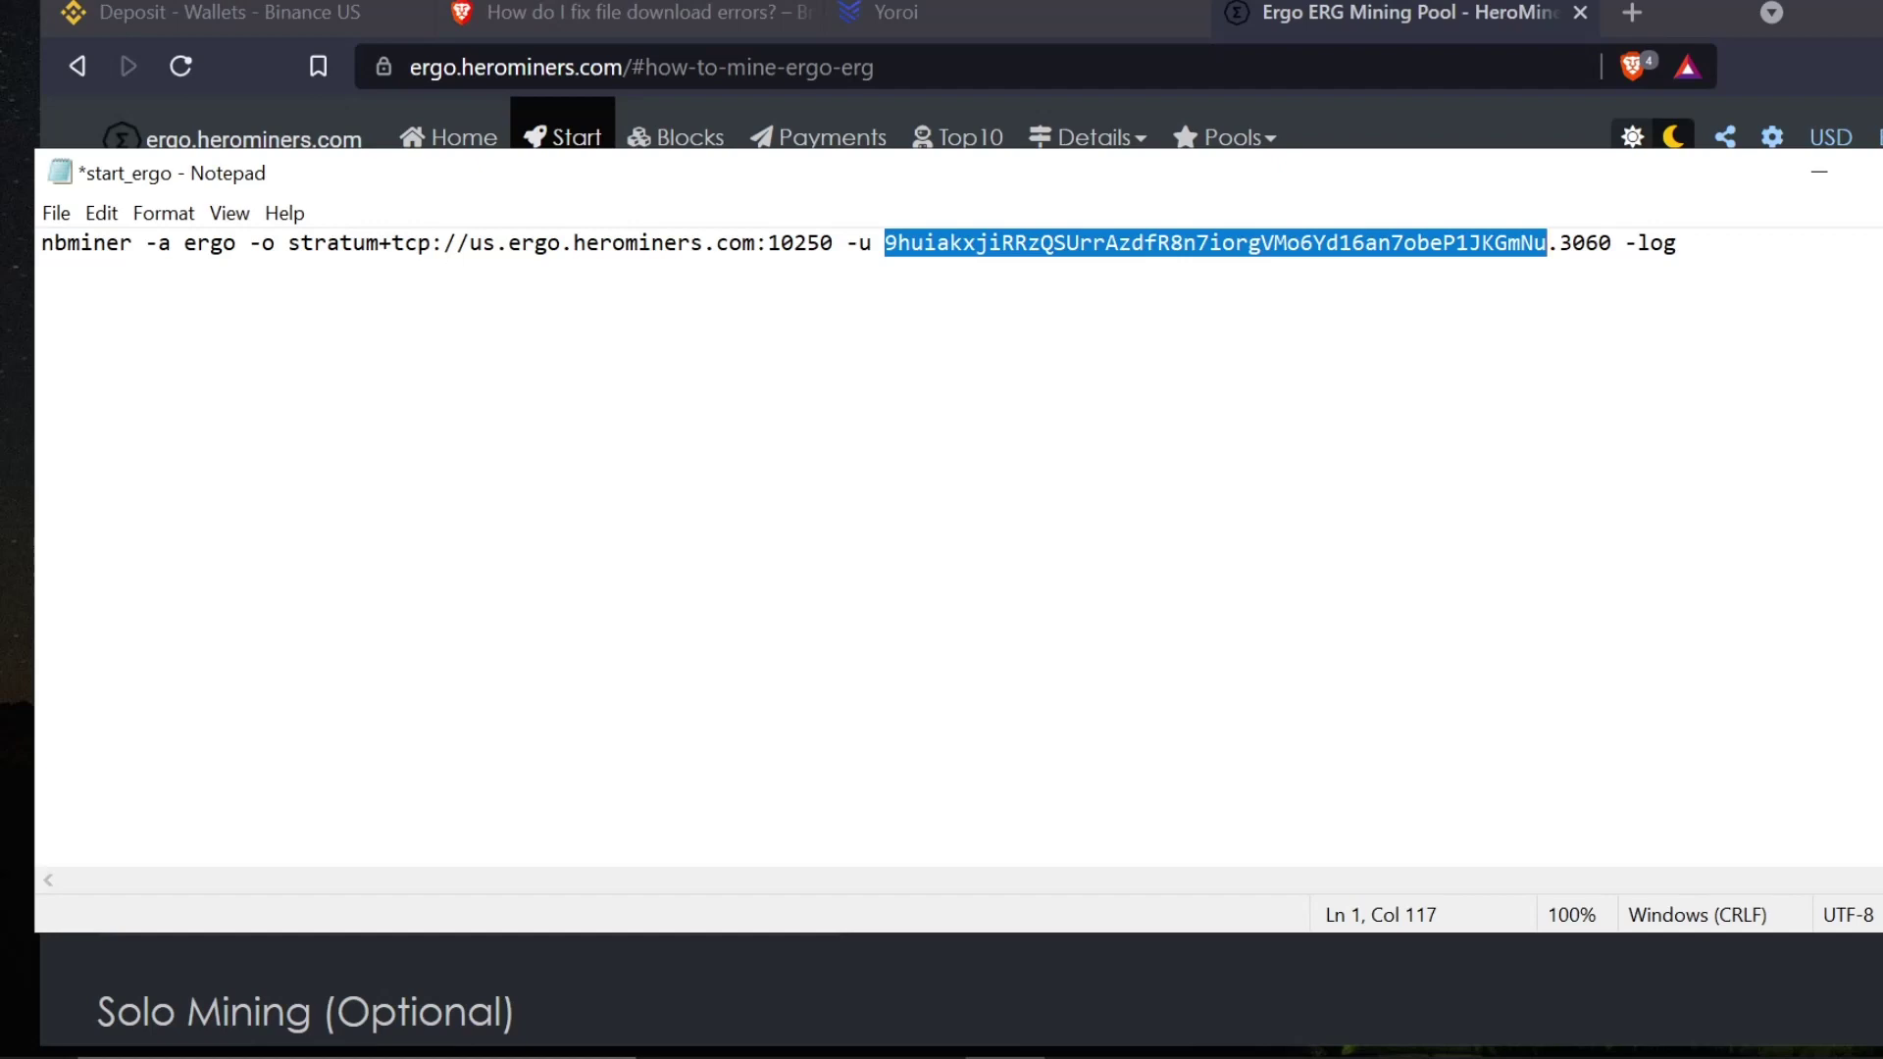
pyautogui.hotkey('alt', 'Tab')
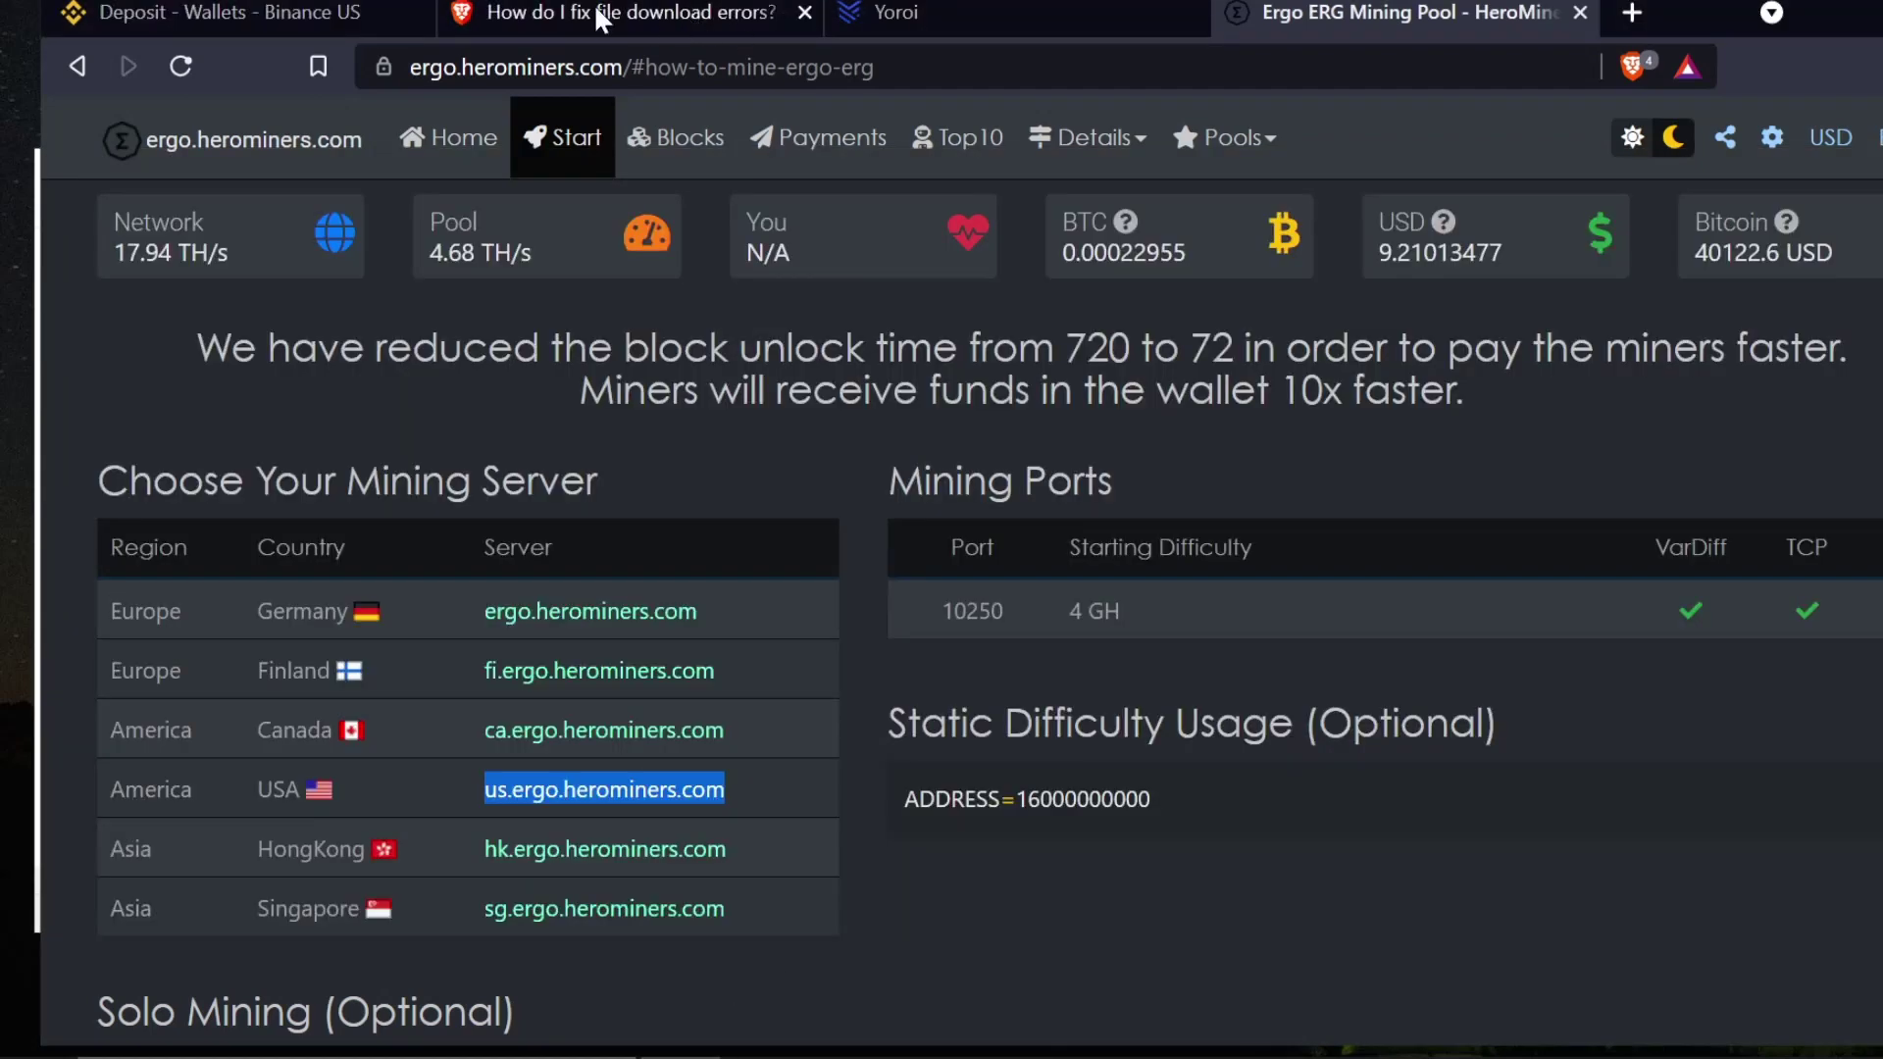
# - Copy the ERGO wallet's receiving address from Yoroi, dismissing the extensions popup
pyautogui.click(892, 13)
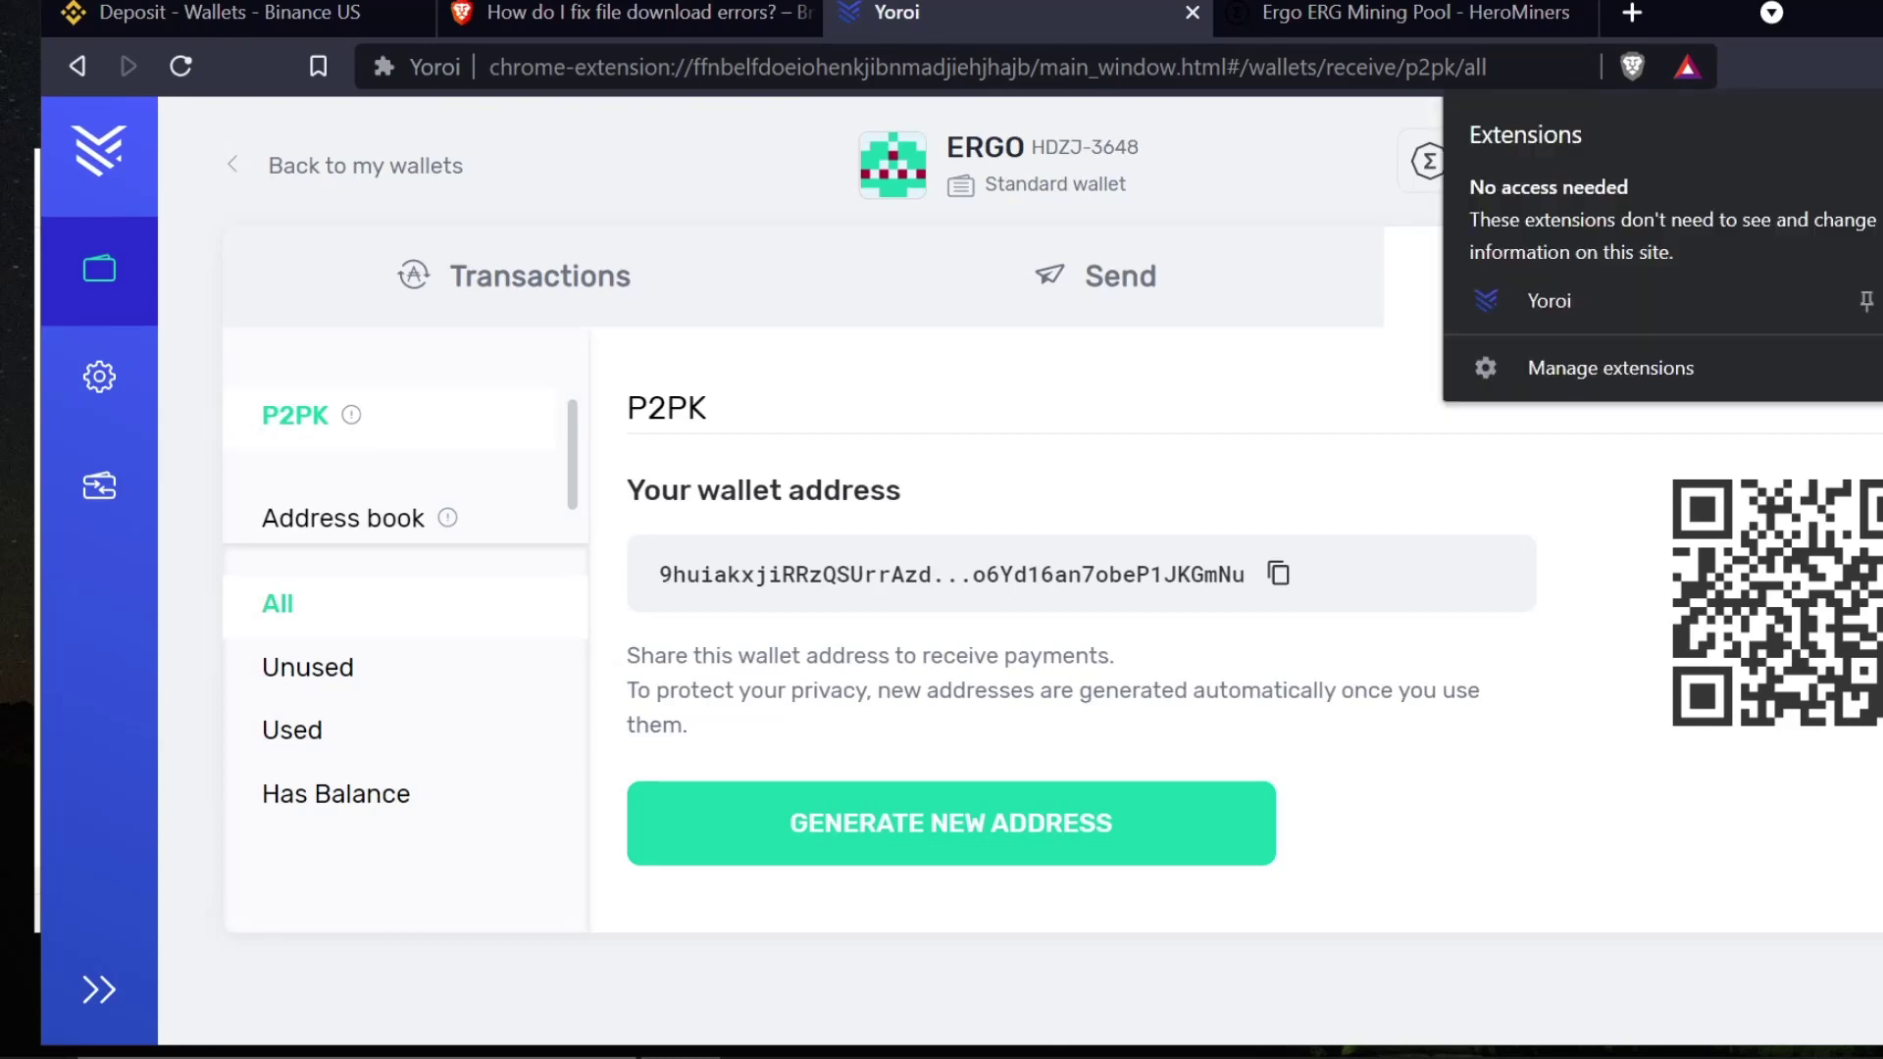
pyautogui.click(1046, 421)
pyautogui.click(1278, 574)
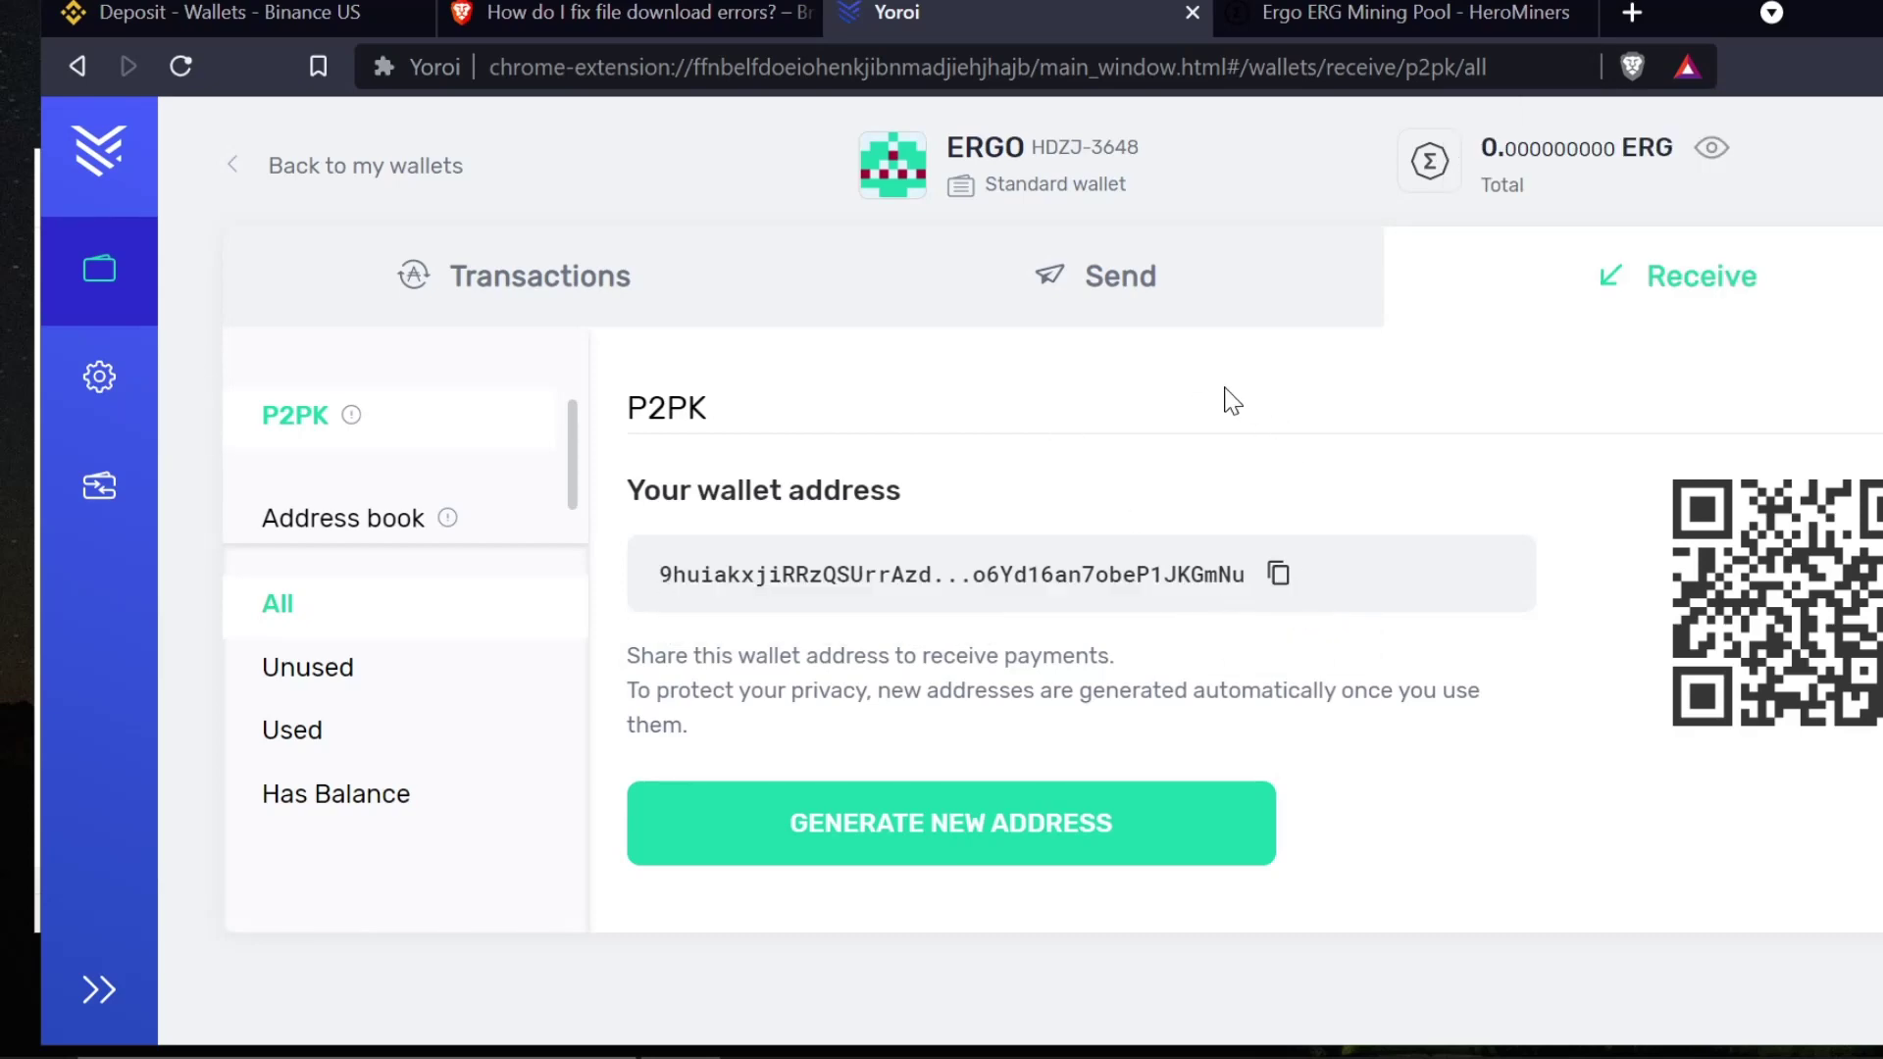
pyautogui.click(1278, 576)
pyautogui.hotkey('alt', 'Tab')
# - Paste the Yoroi wallet address over the old one, keeping the .3060 worker name
pyautogui.rightClick(1159, 245)
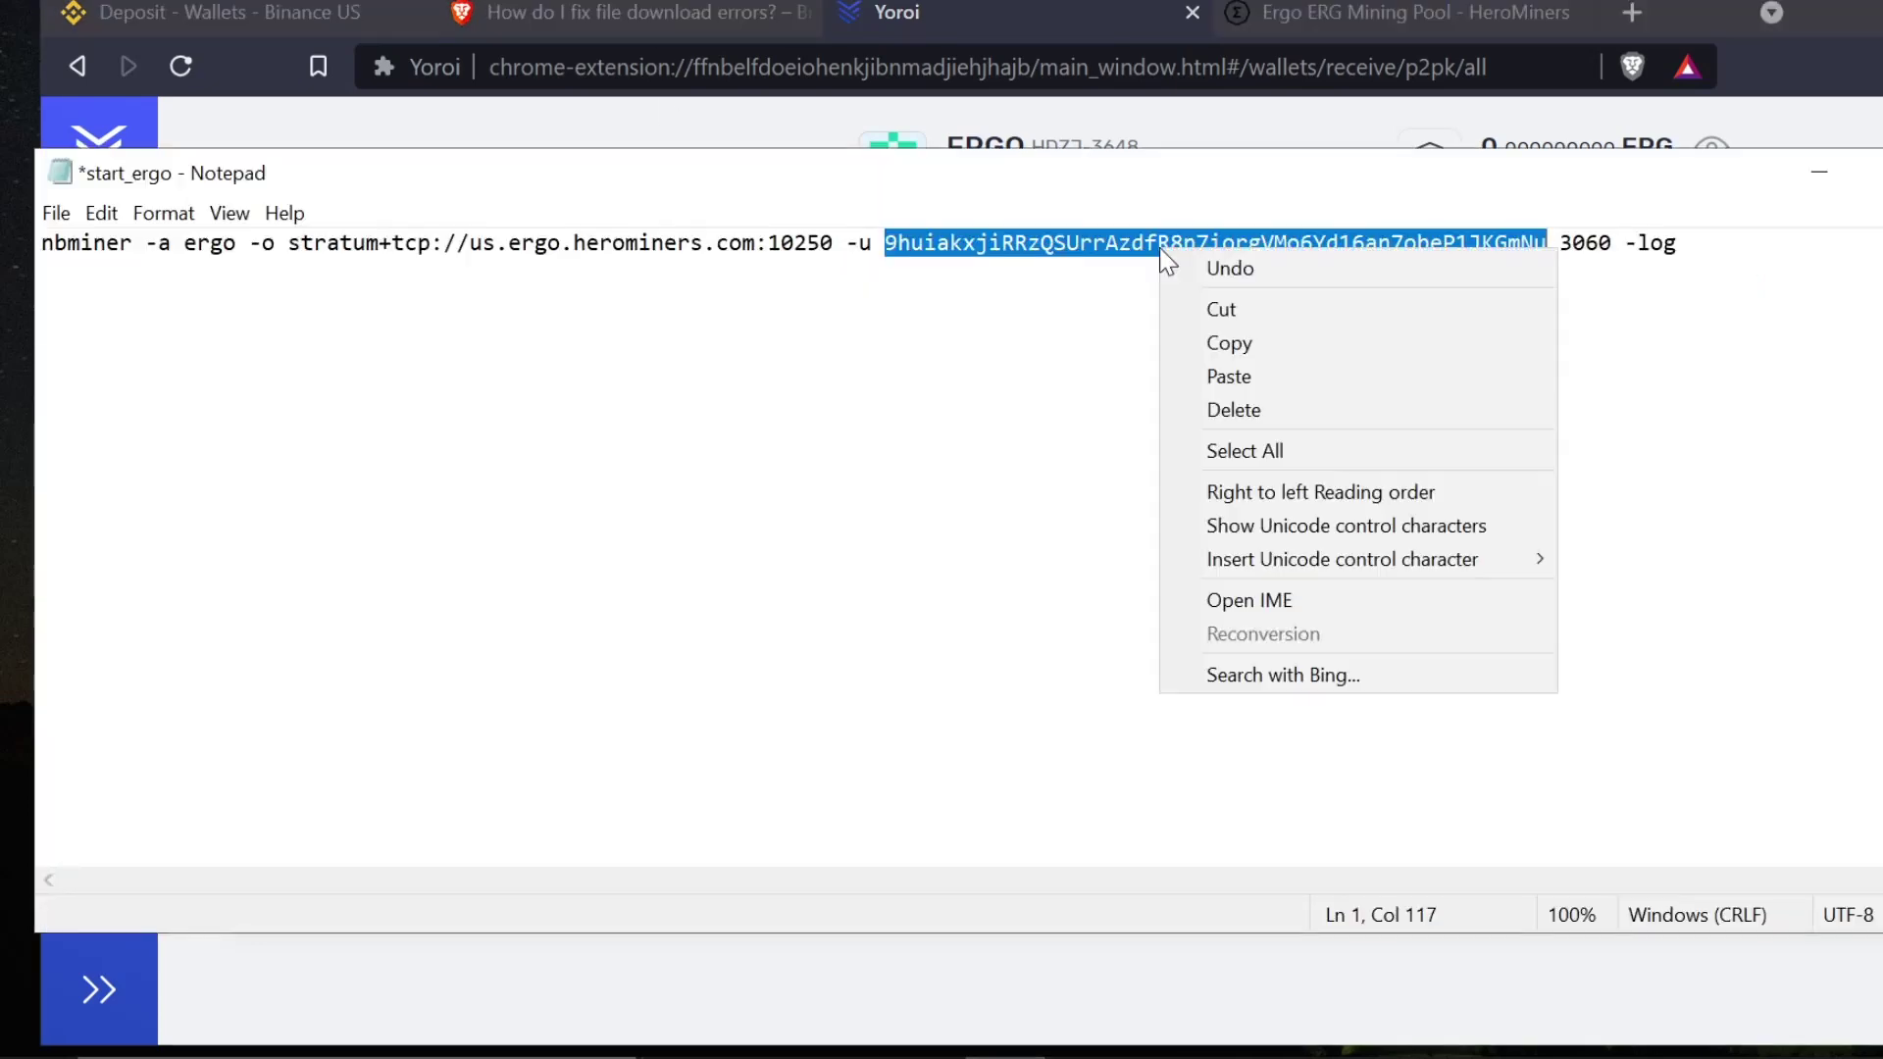
pyautogui.click(1225, 369)
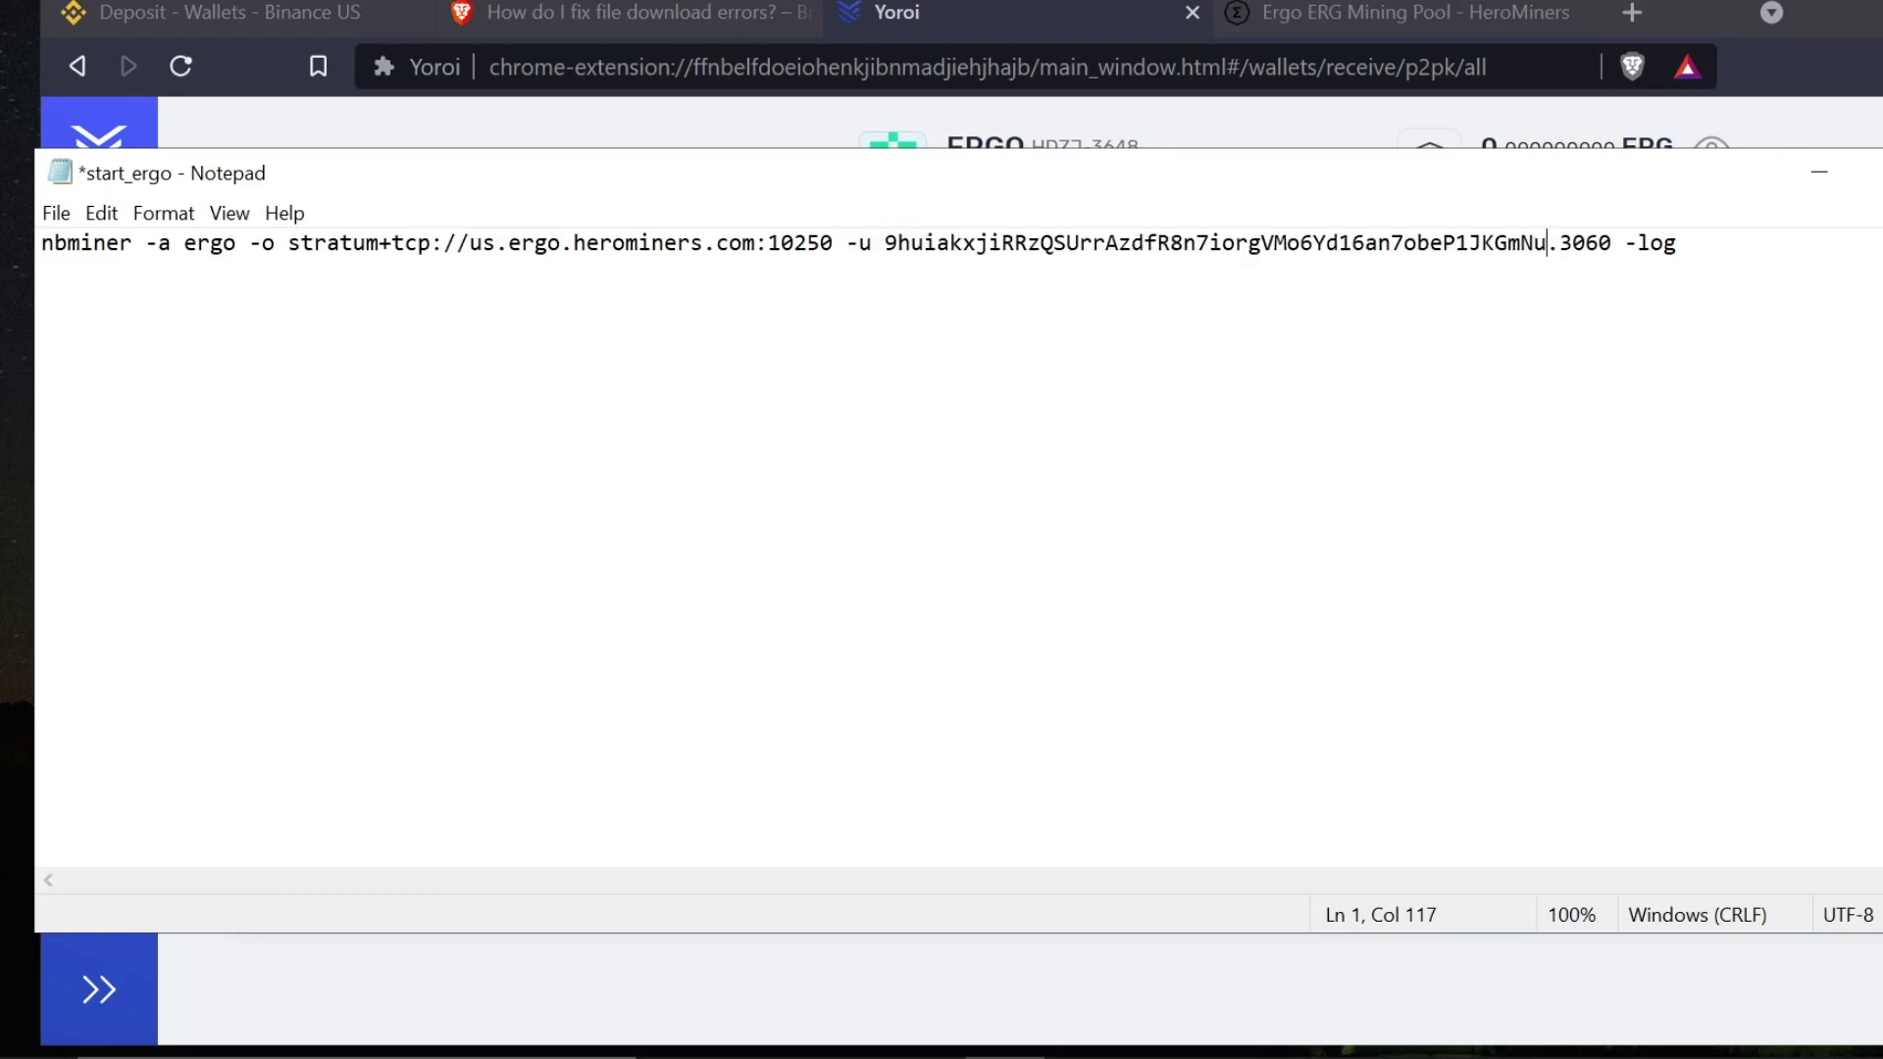
pyautogui.press('Right')
pyautogui.hotkey('shift', 'Right')
pyautogui.hotkey('shift', 'Right')
pyautogui.hotkey('shift', 'Right')
pyautogui.hotkey('shift', 'Right')
pyautogui.press('Right')
# - Save start_ergo.bat and close Notepad
pyautogui.moveTo(622, 176); pyautogui.dragTo(736, 186)
pyautogui.moveTo(1145, 193); pyautogui.dragTo(1014, 184)
pyautogui.click(1882, 173)
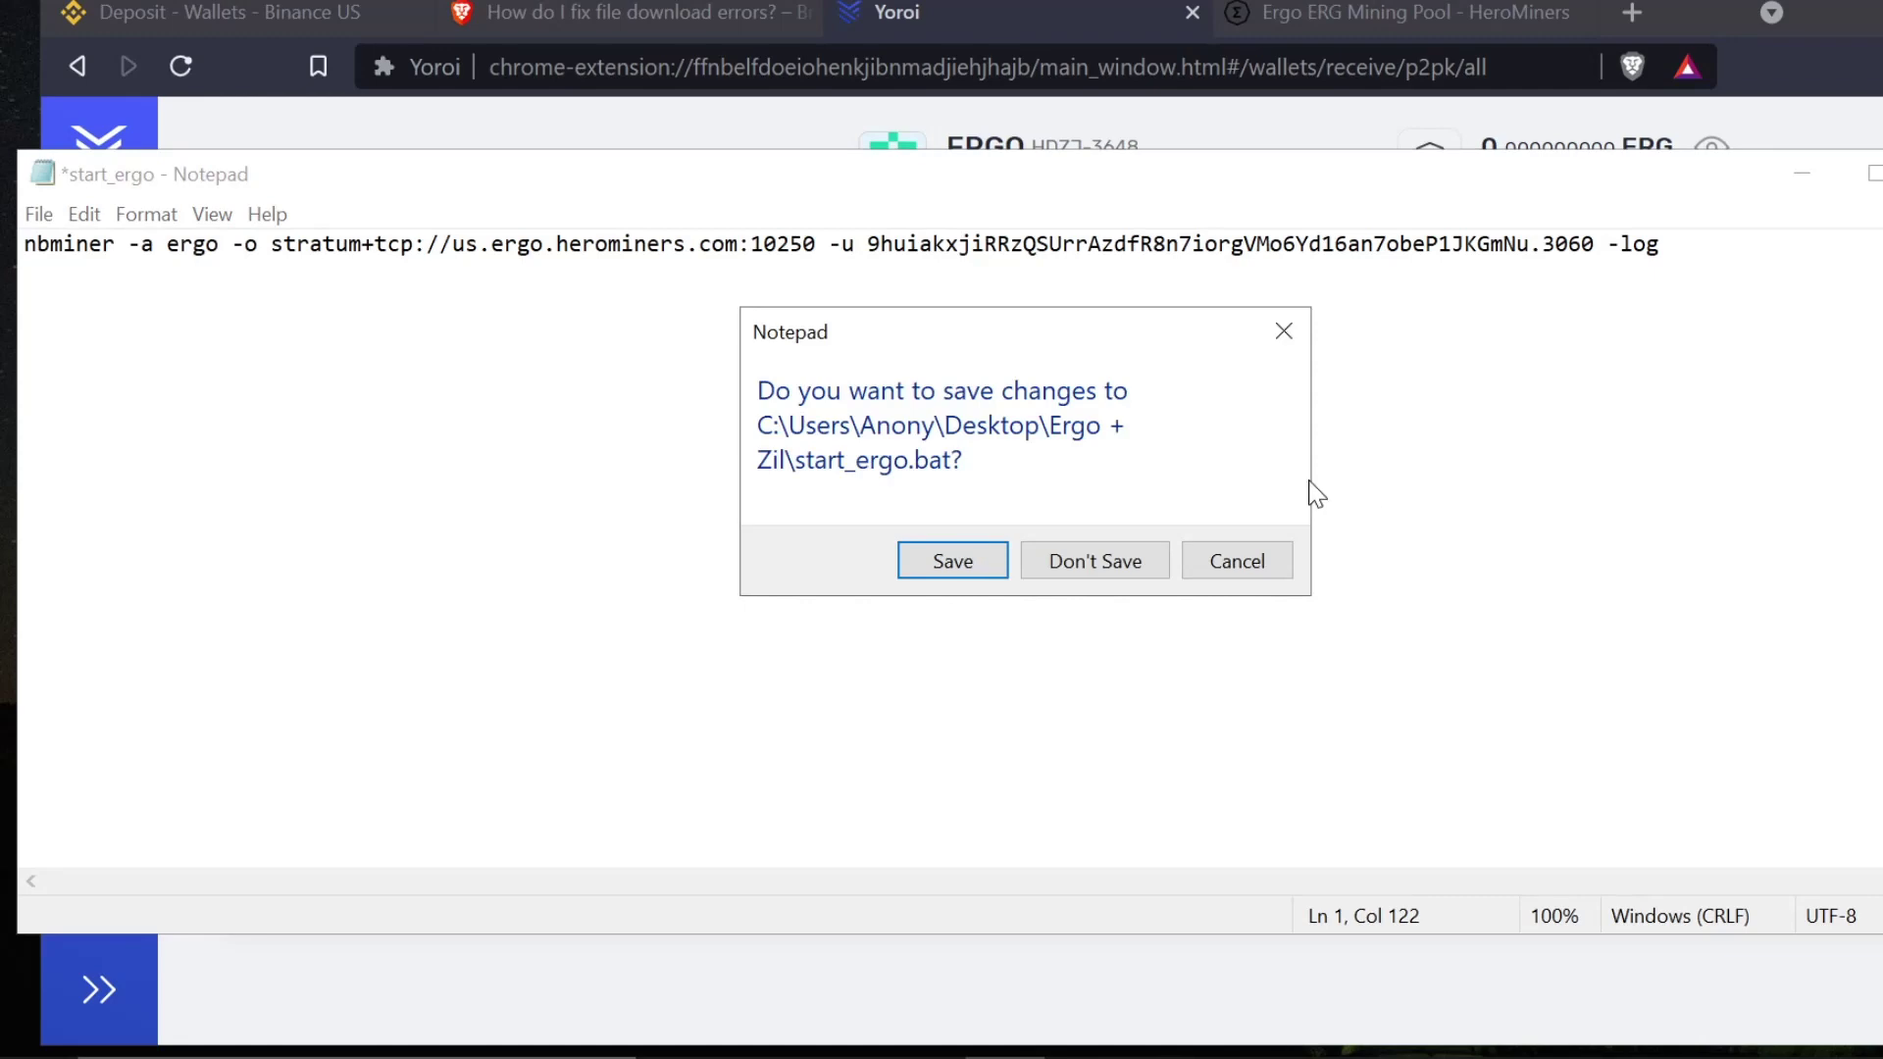
pyautogui.click(945, 569)
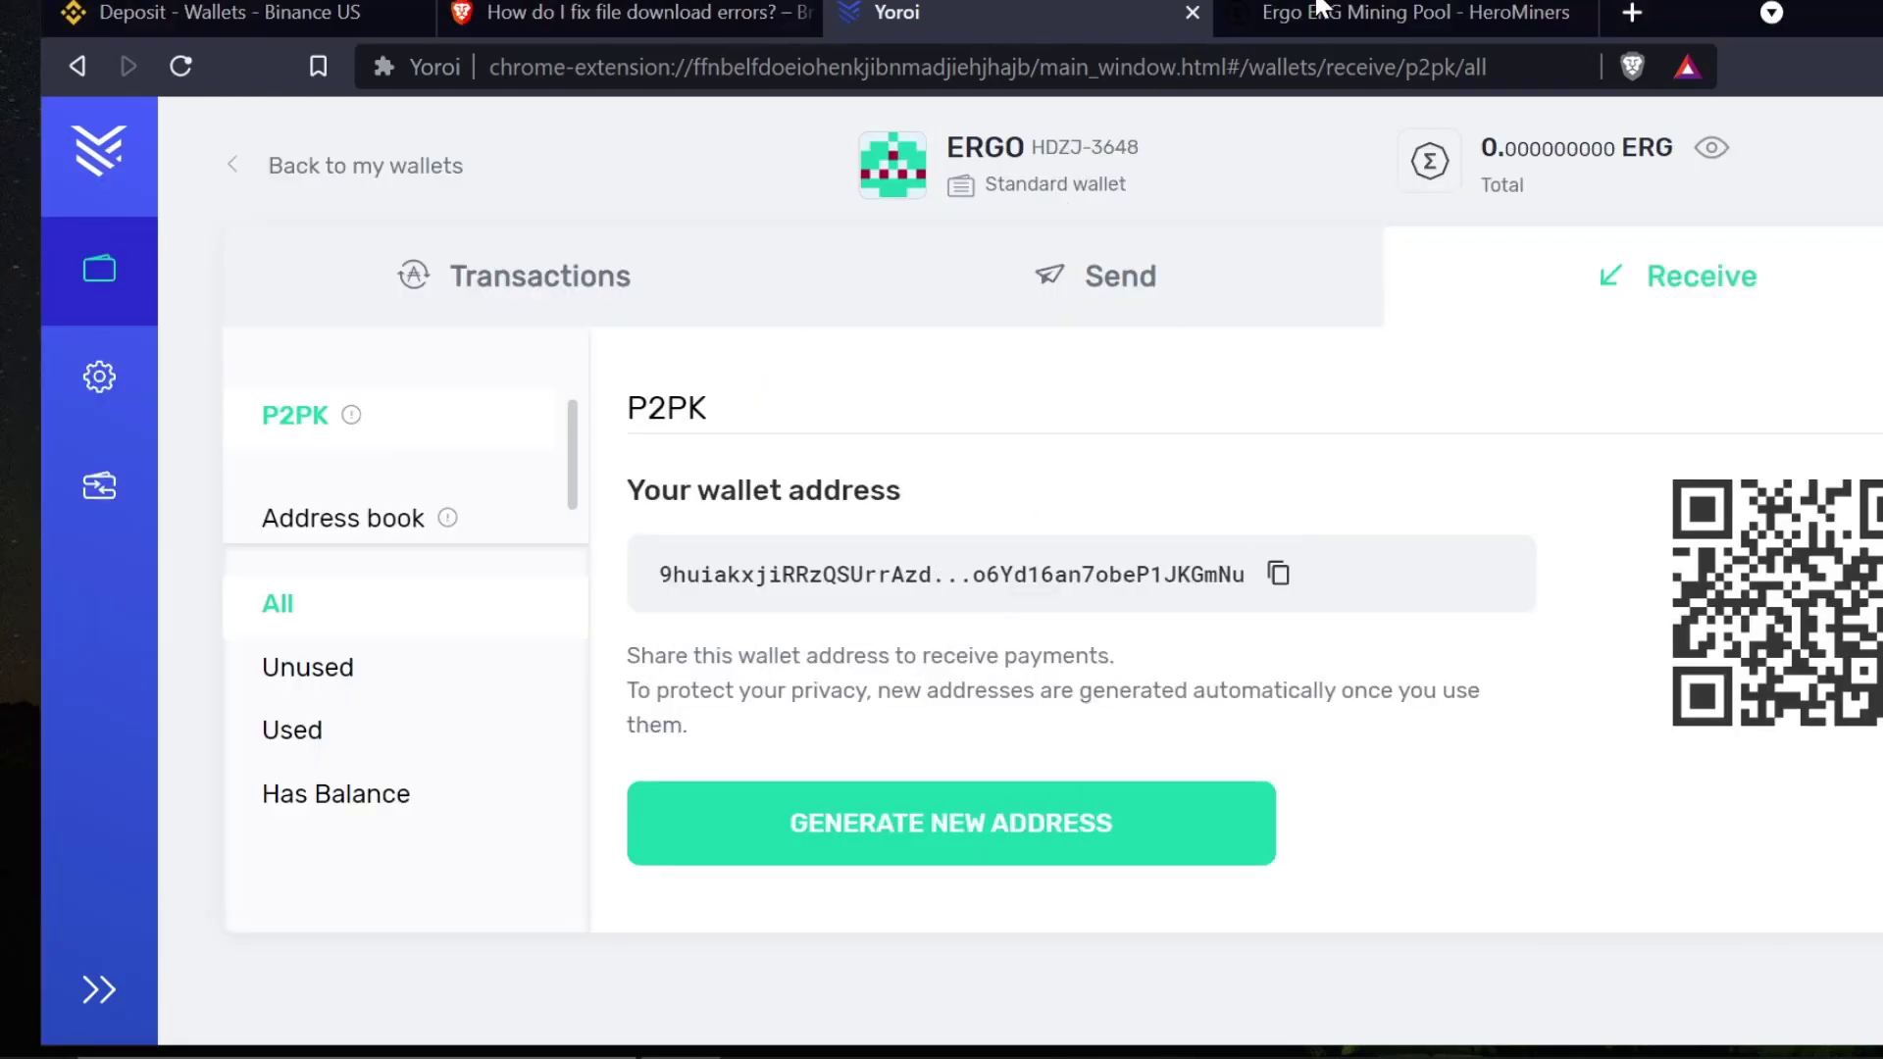
# - Launch Zil_Switcher.exe from the Ergo + Zil desktop folder
pyautogui.hotkey('alt', 'Tab')
pyautogui.click(1688, 35)
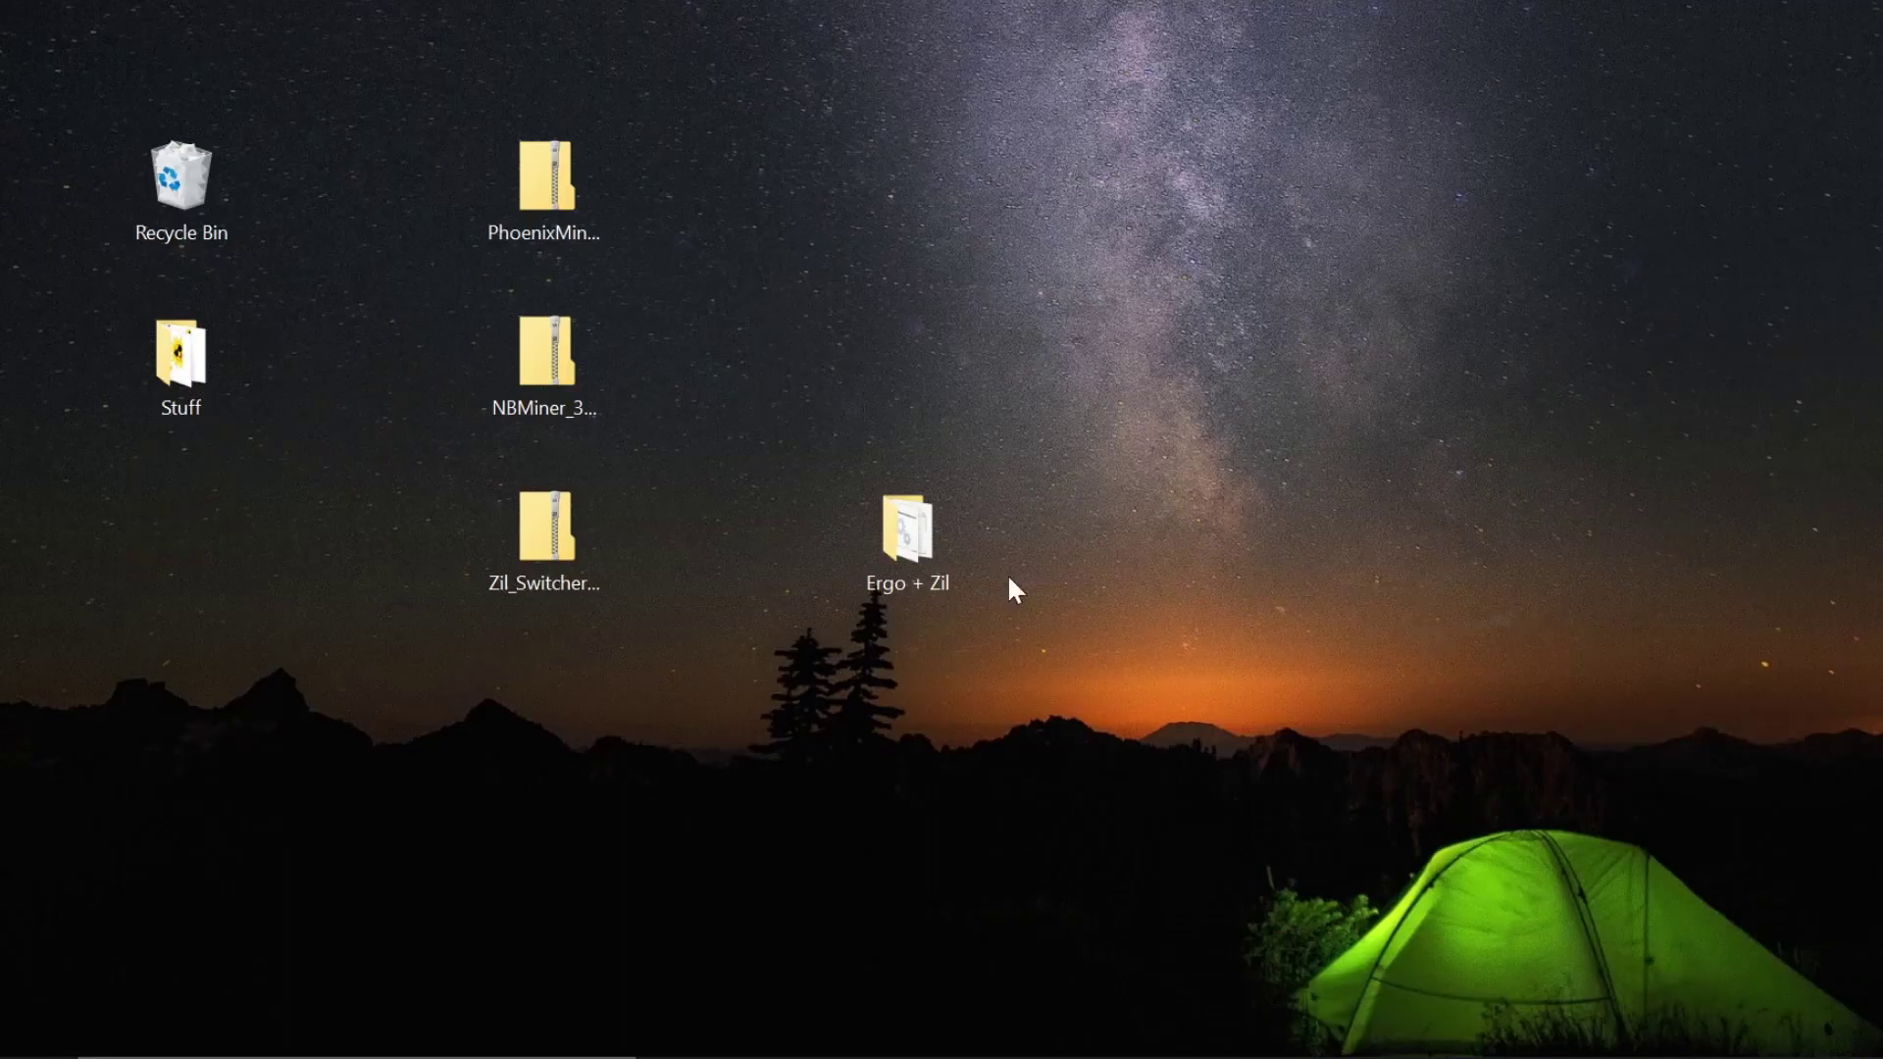
pyautogui.doubleClick(903, 529)
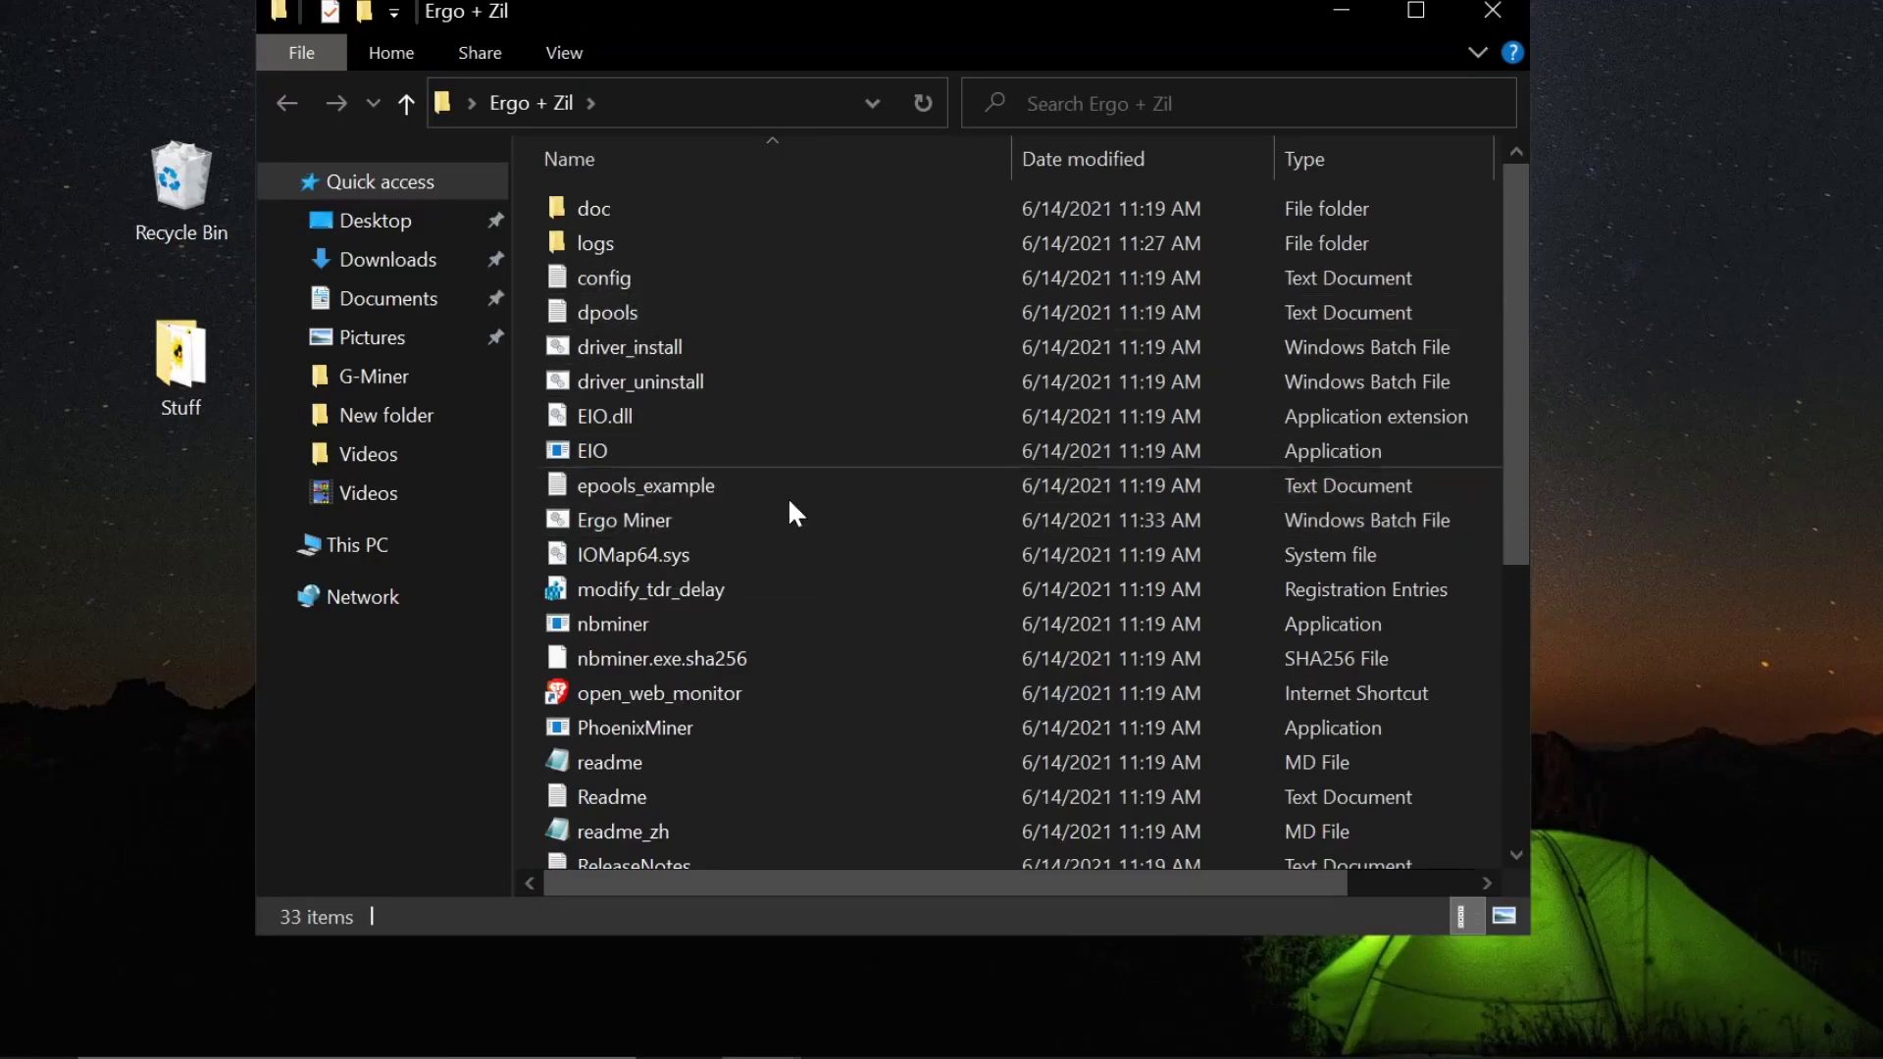
pyautogui.scroll(-5, 789, 530)
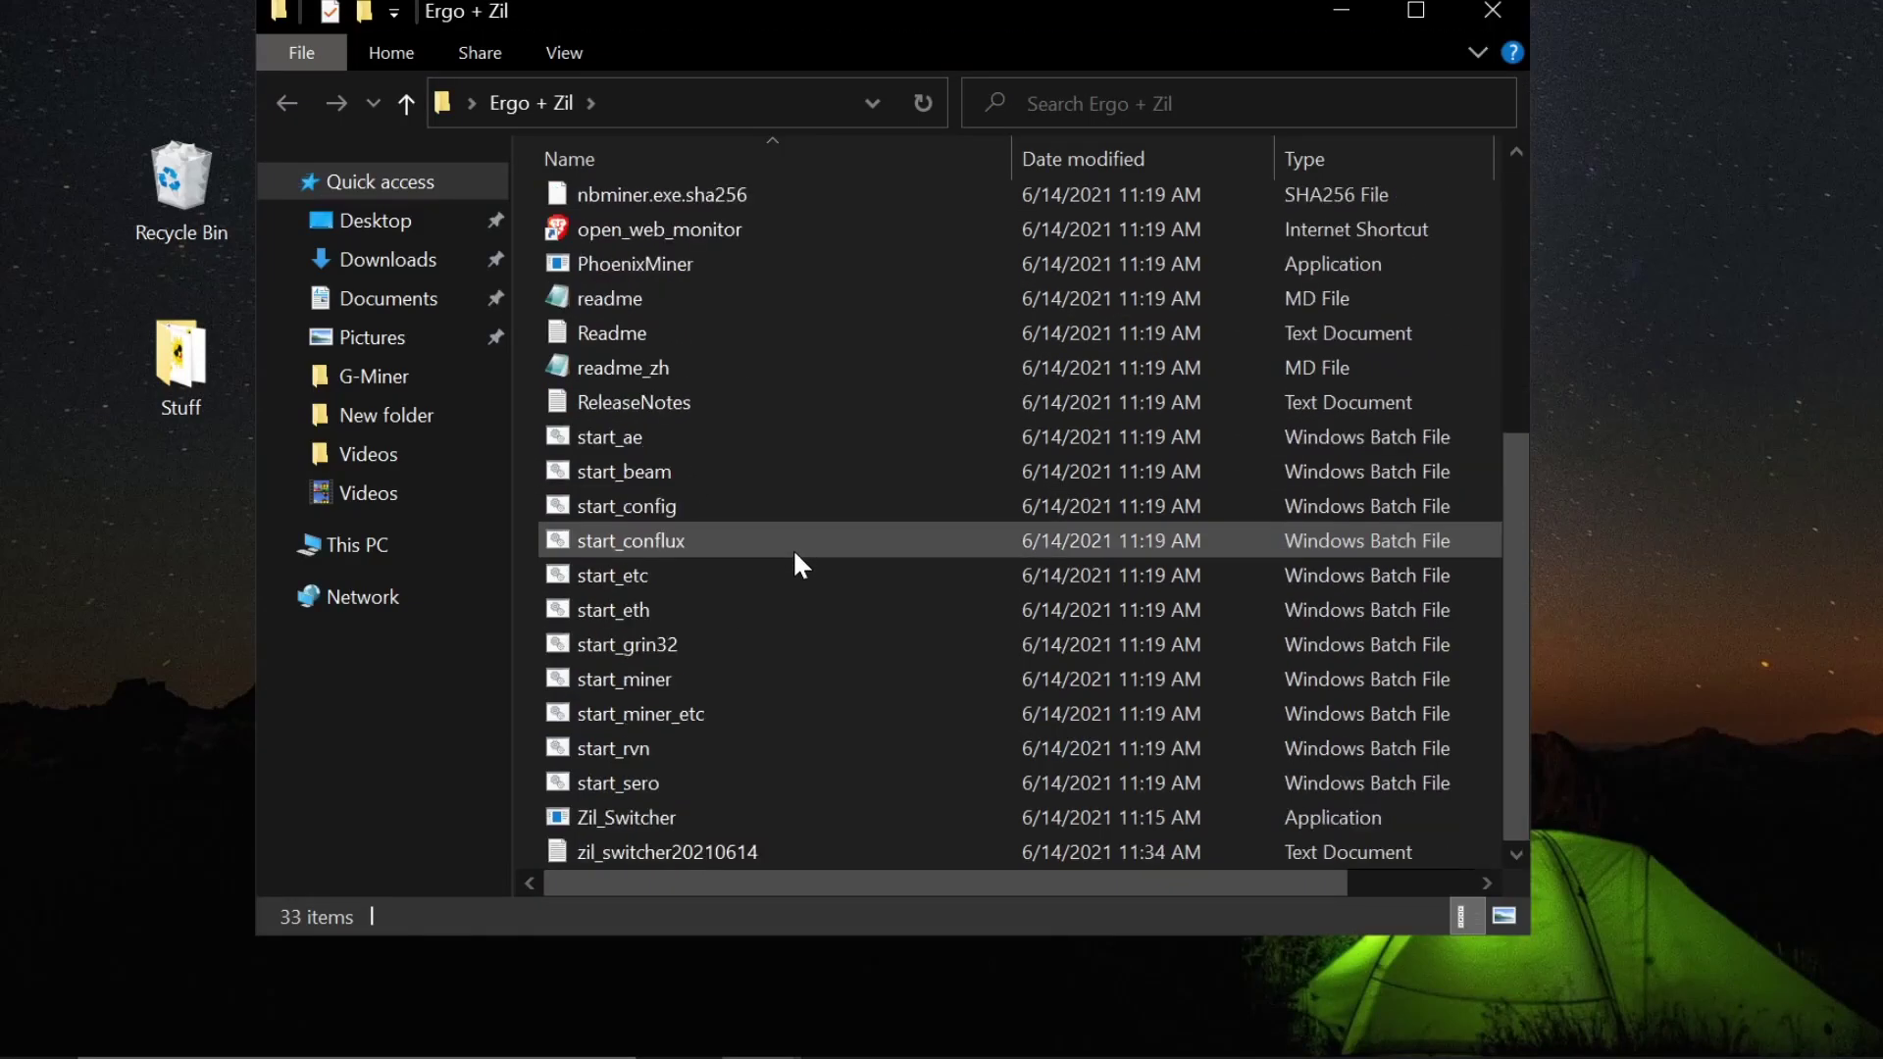
pyautogui.doubleClick(680, 820)
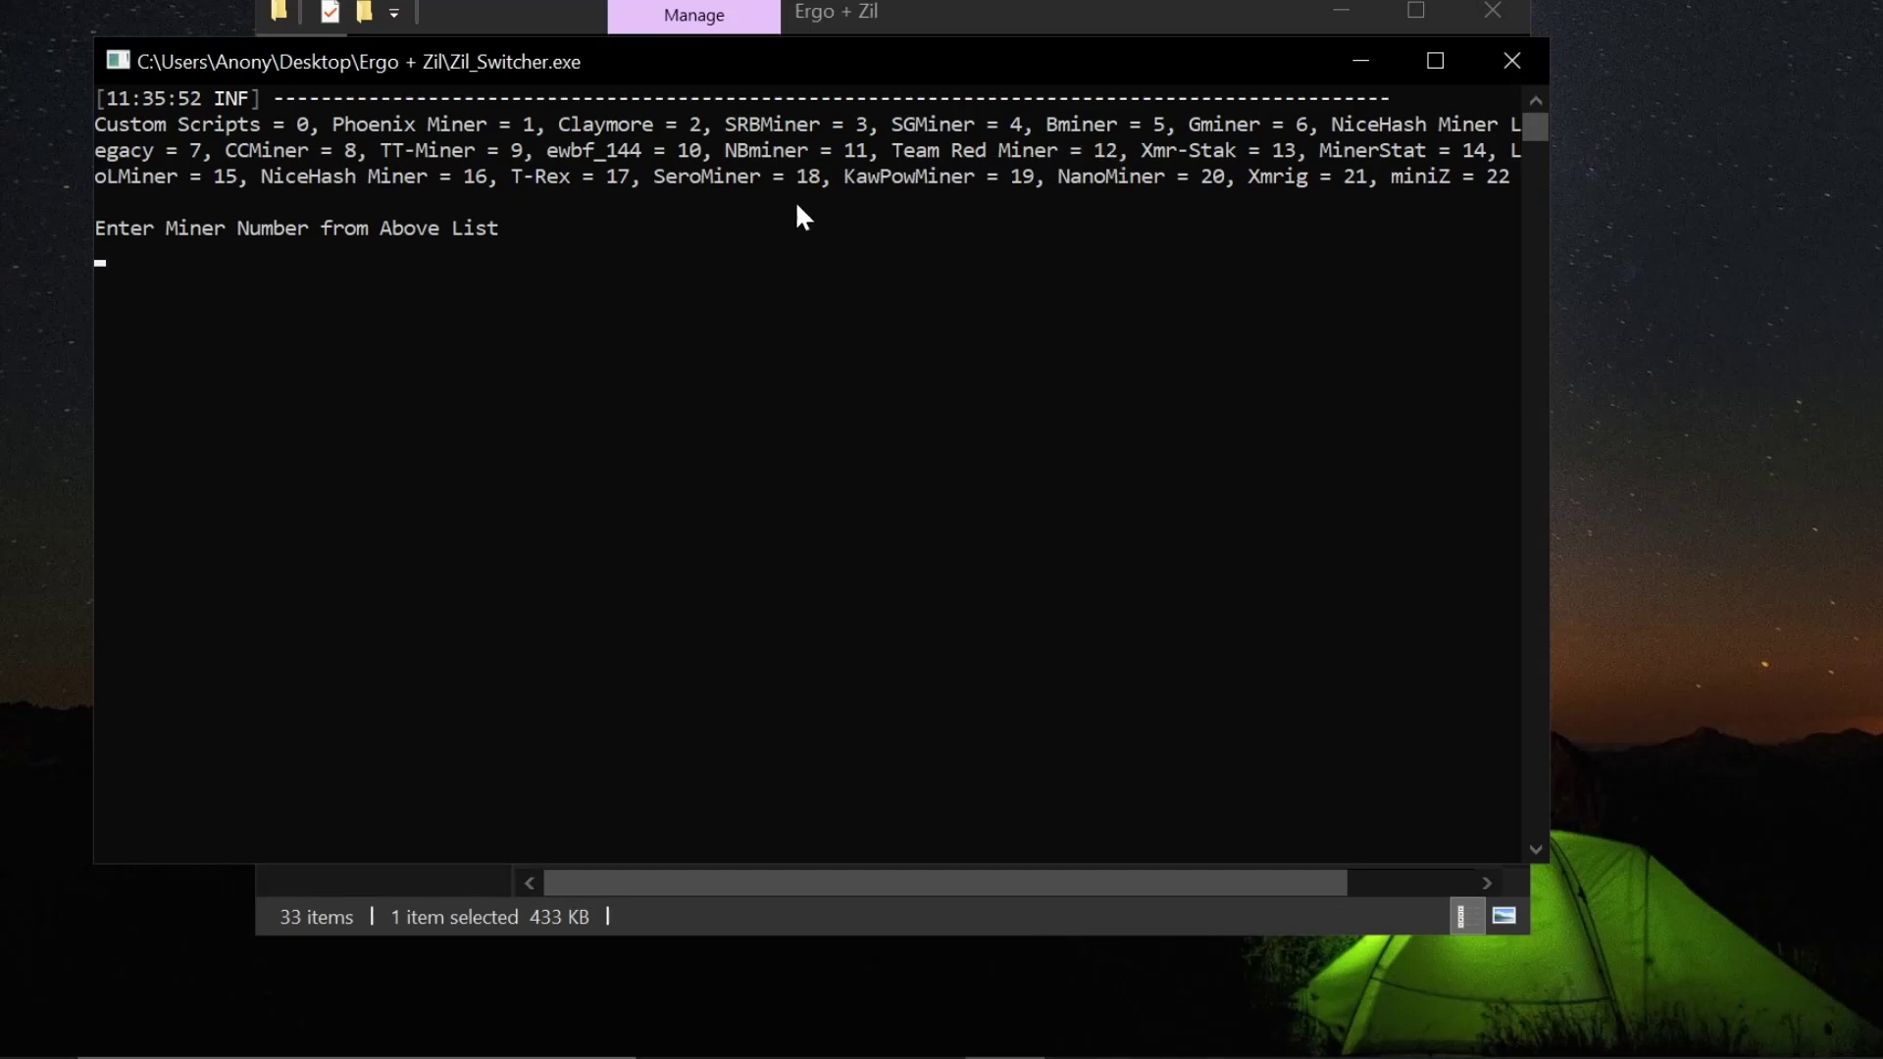
# - Enter miner 11 (NBminer) and launch option 2 (bat file) in Zil_Switcher
pyautogui.write('11')
pyautogui.press('Return')
pyautogui.write('2')
pyautogui.press('Return')
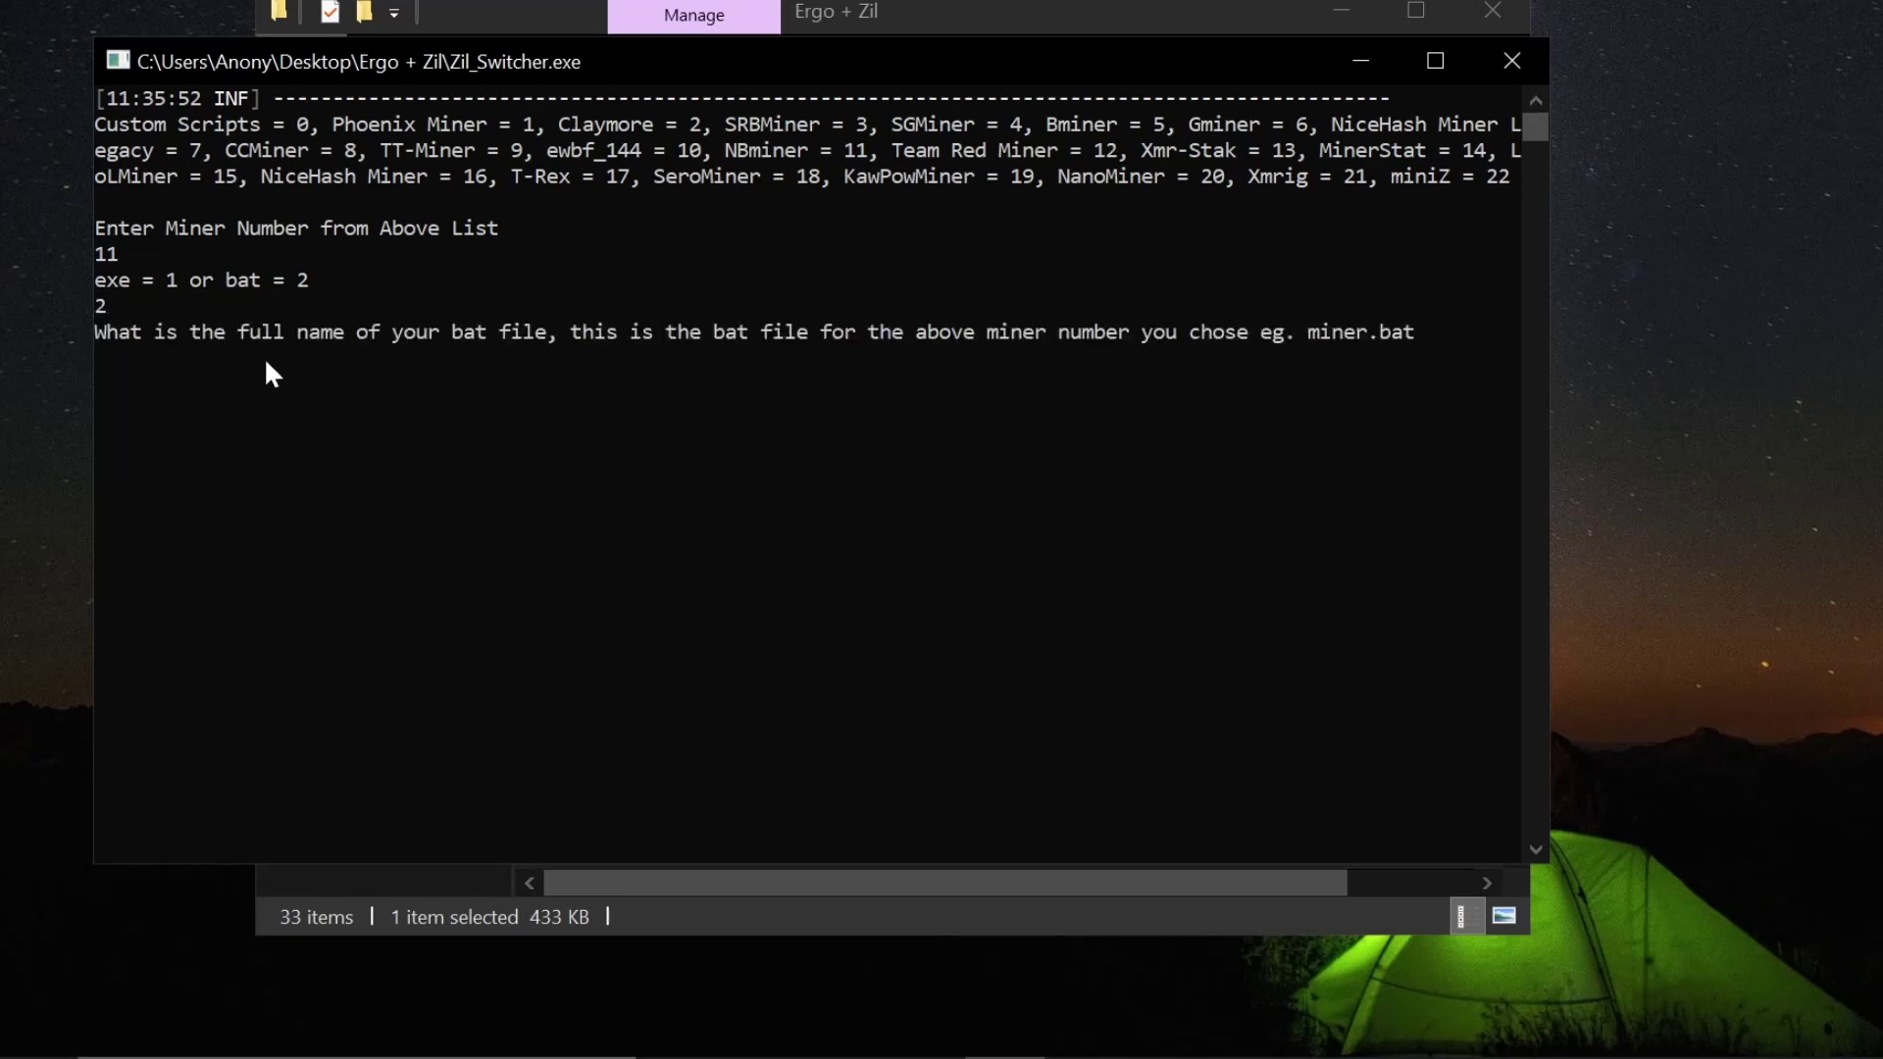
# - Check the Ergo Miner batch file's contents in Notepad, closing it unchanged
pyautogui.click(780, 916)
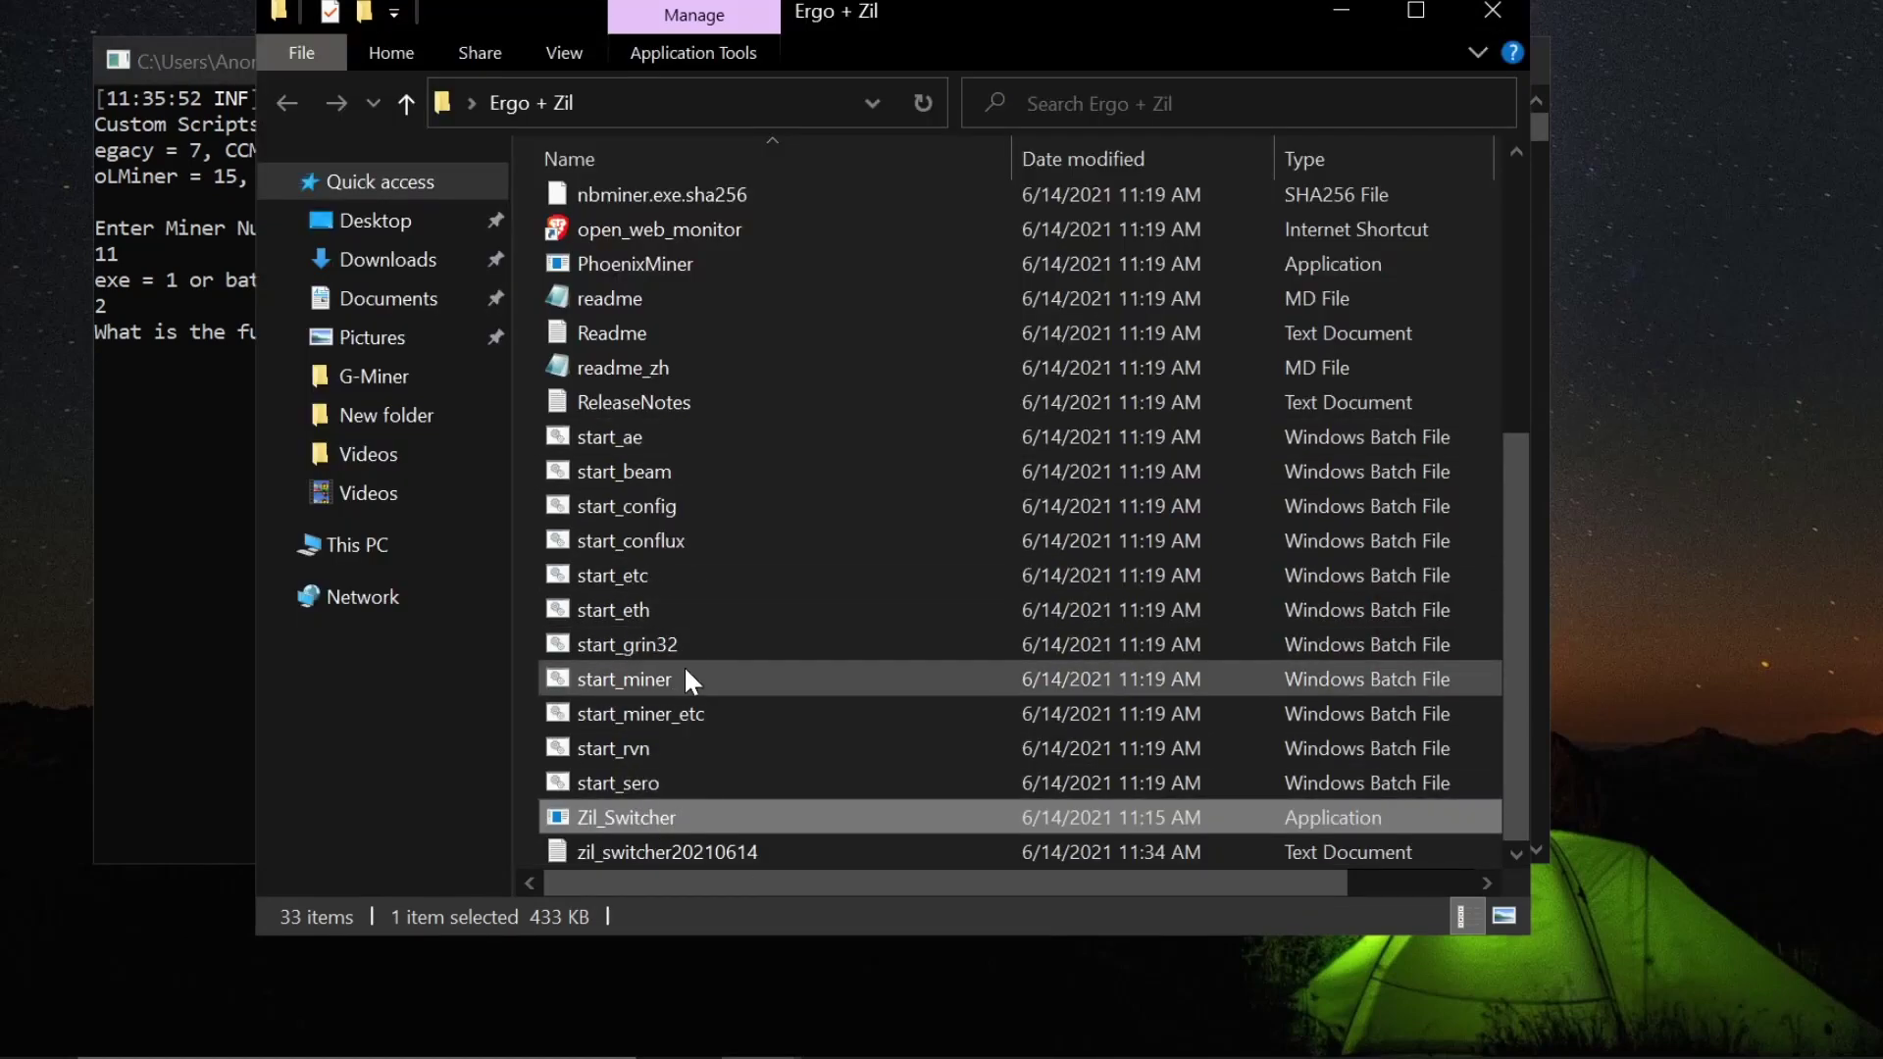
pyautogui.scroll(5, 686, 677)
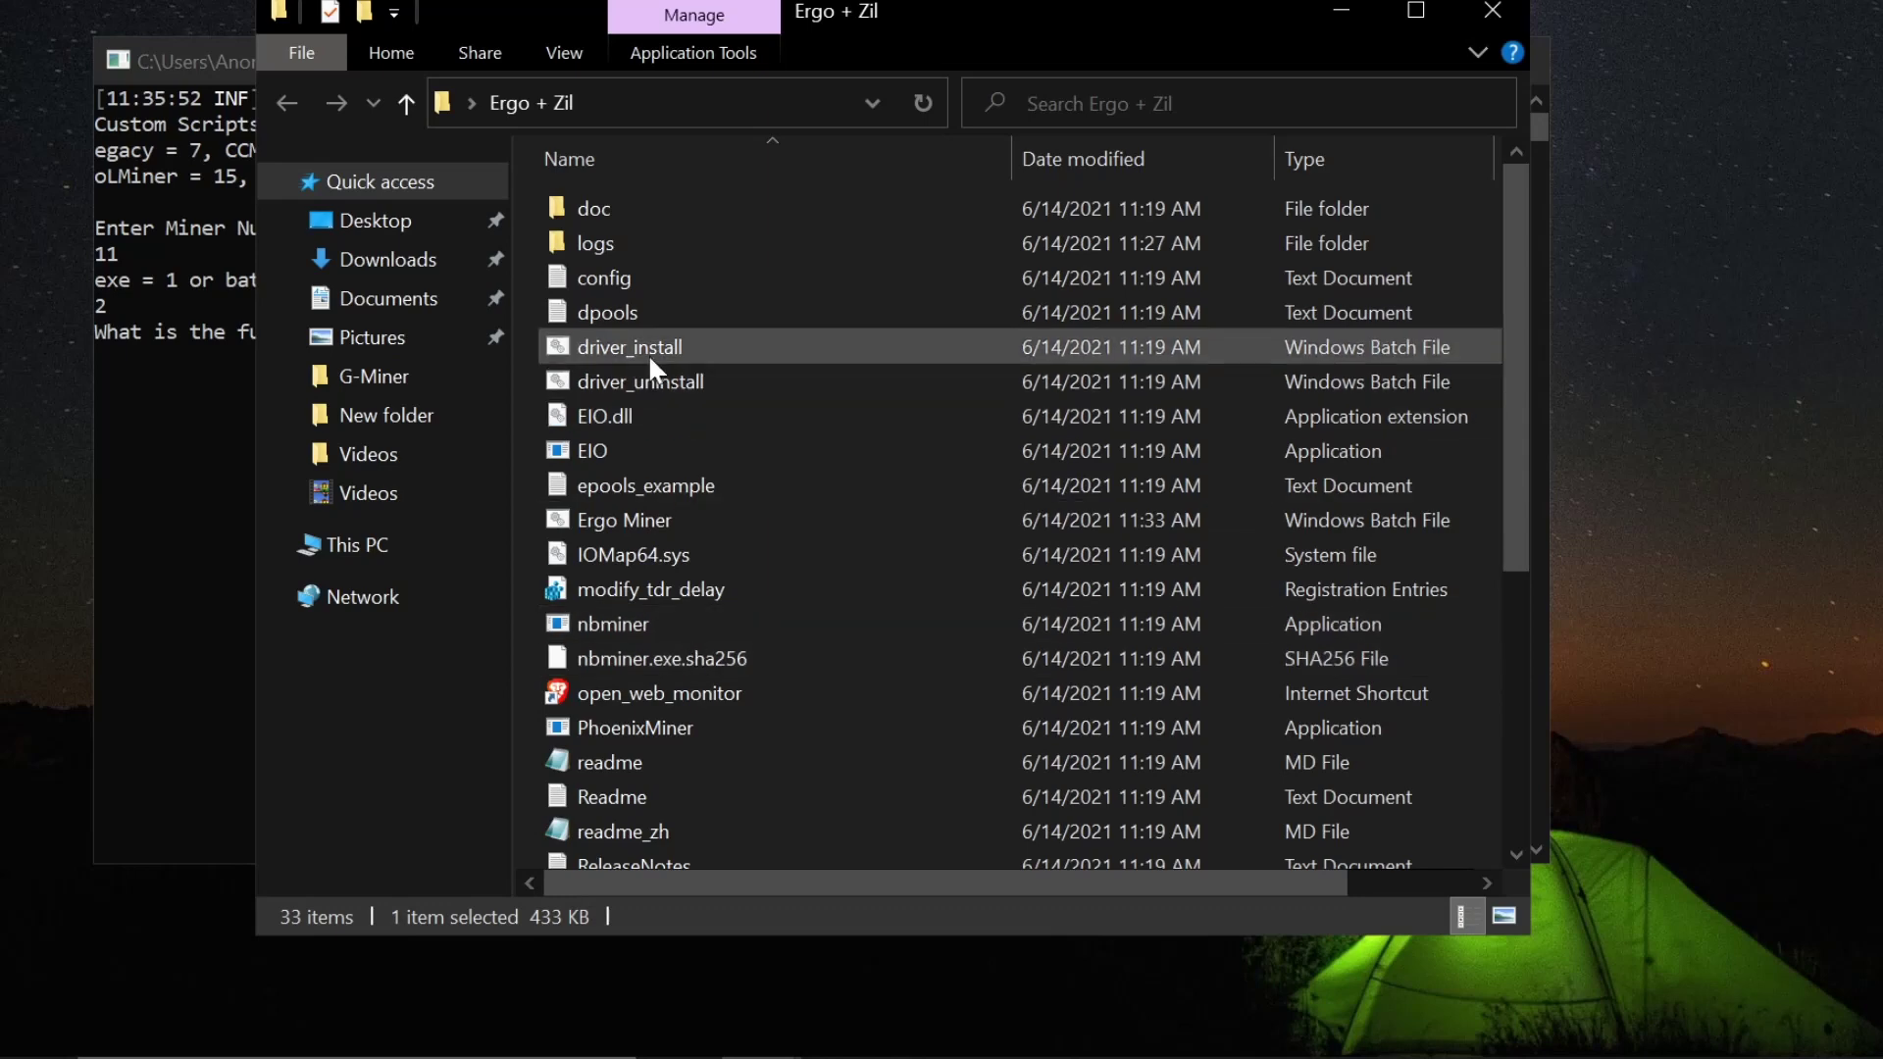
pyautogui.scroll(-3, 650, 373)
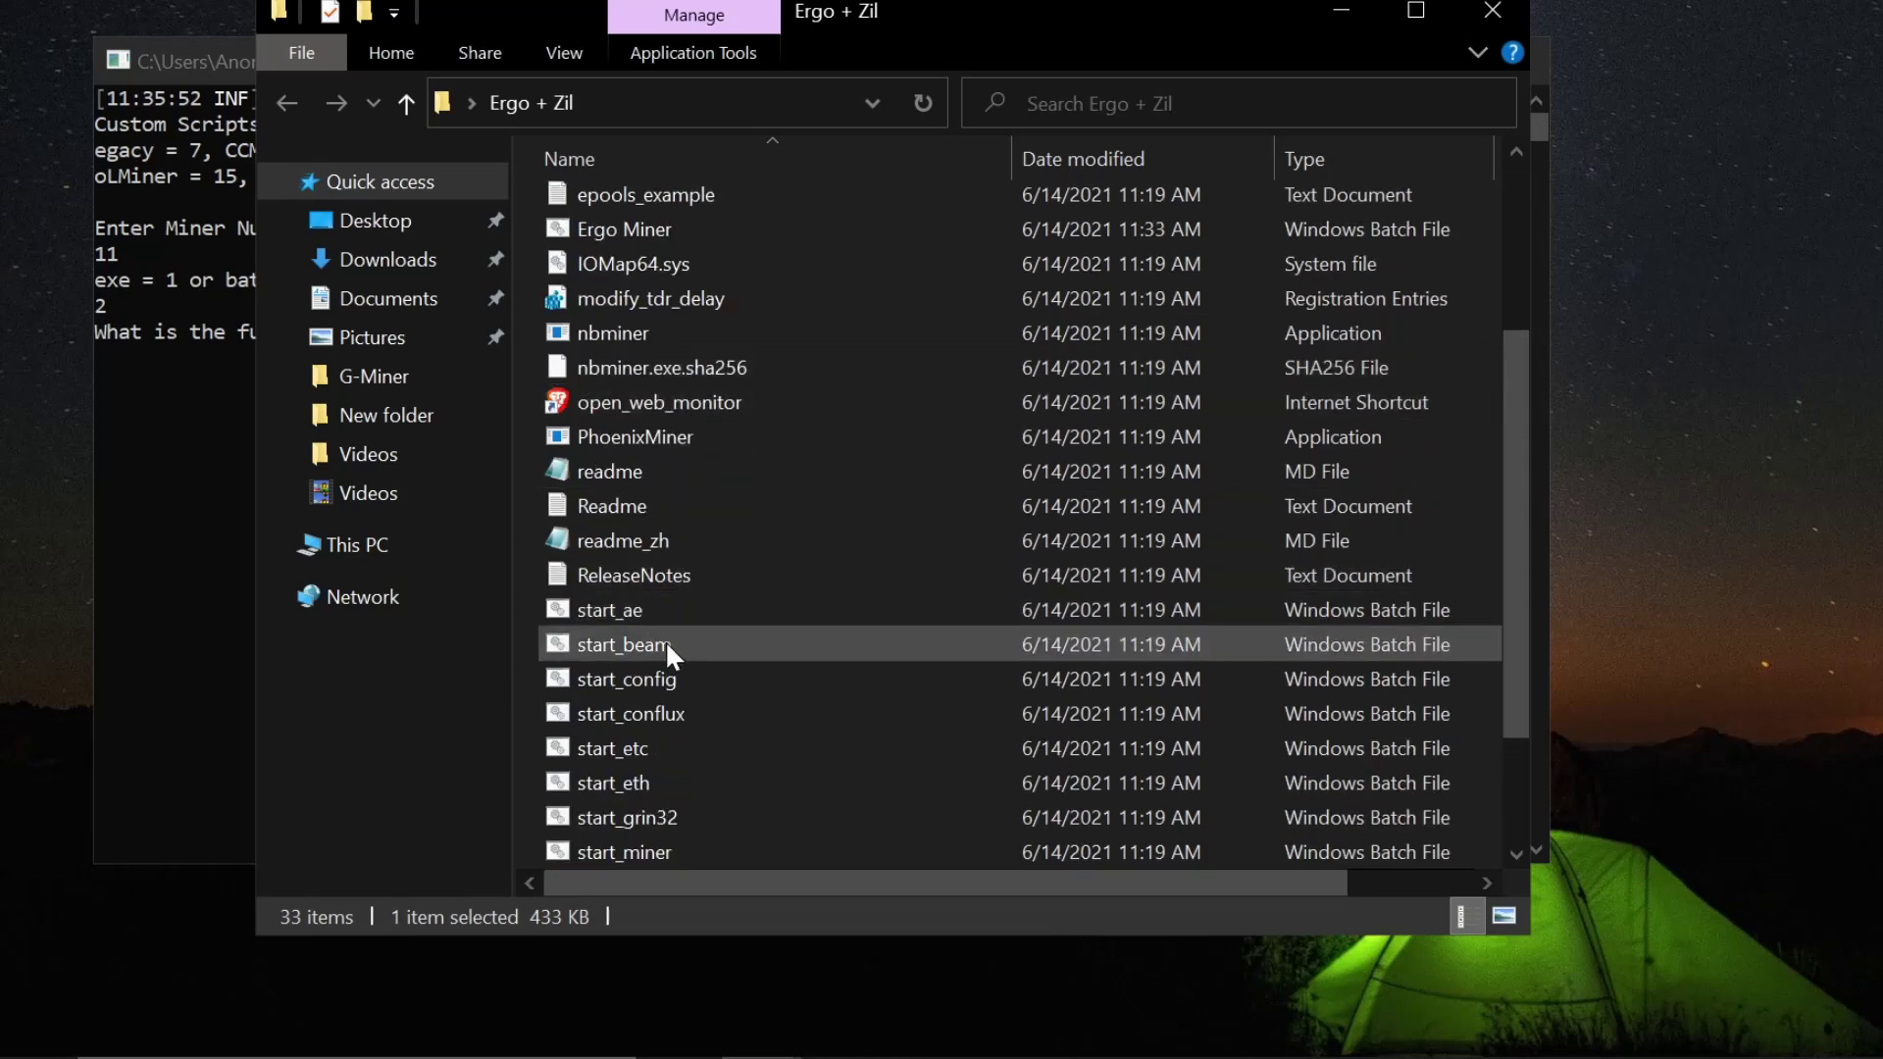
pyautogui.scroll(-2, 665, 641)
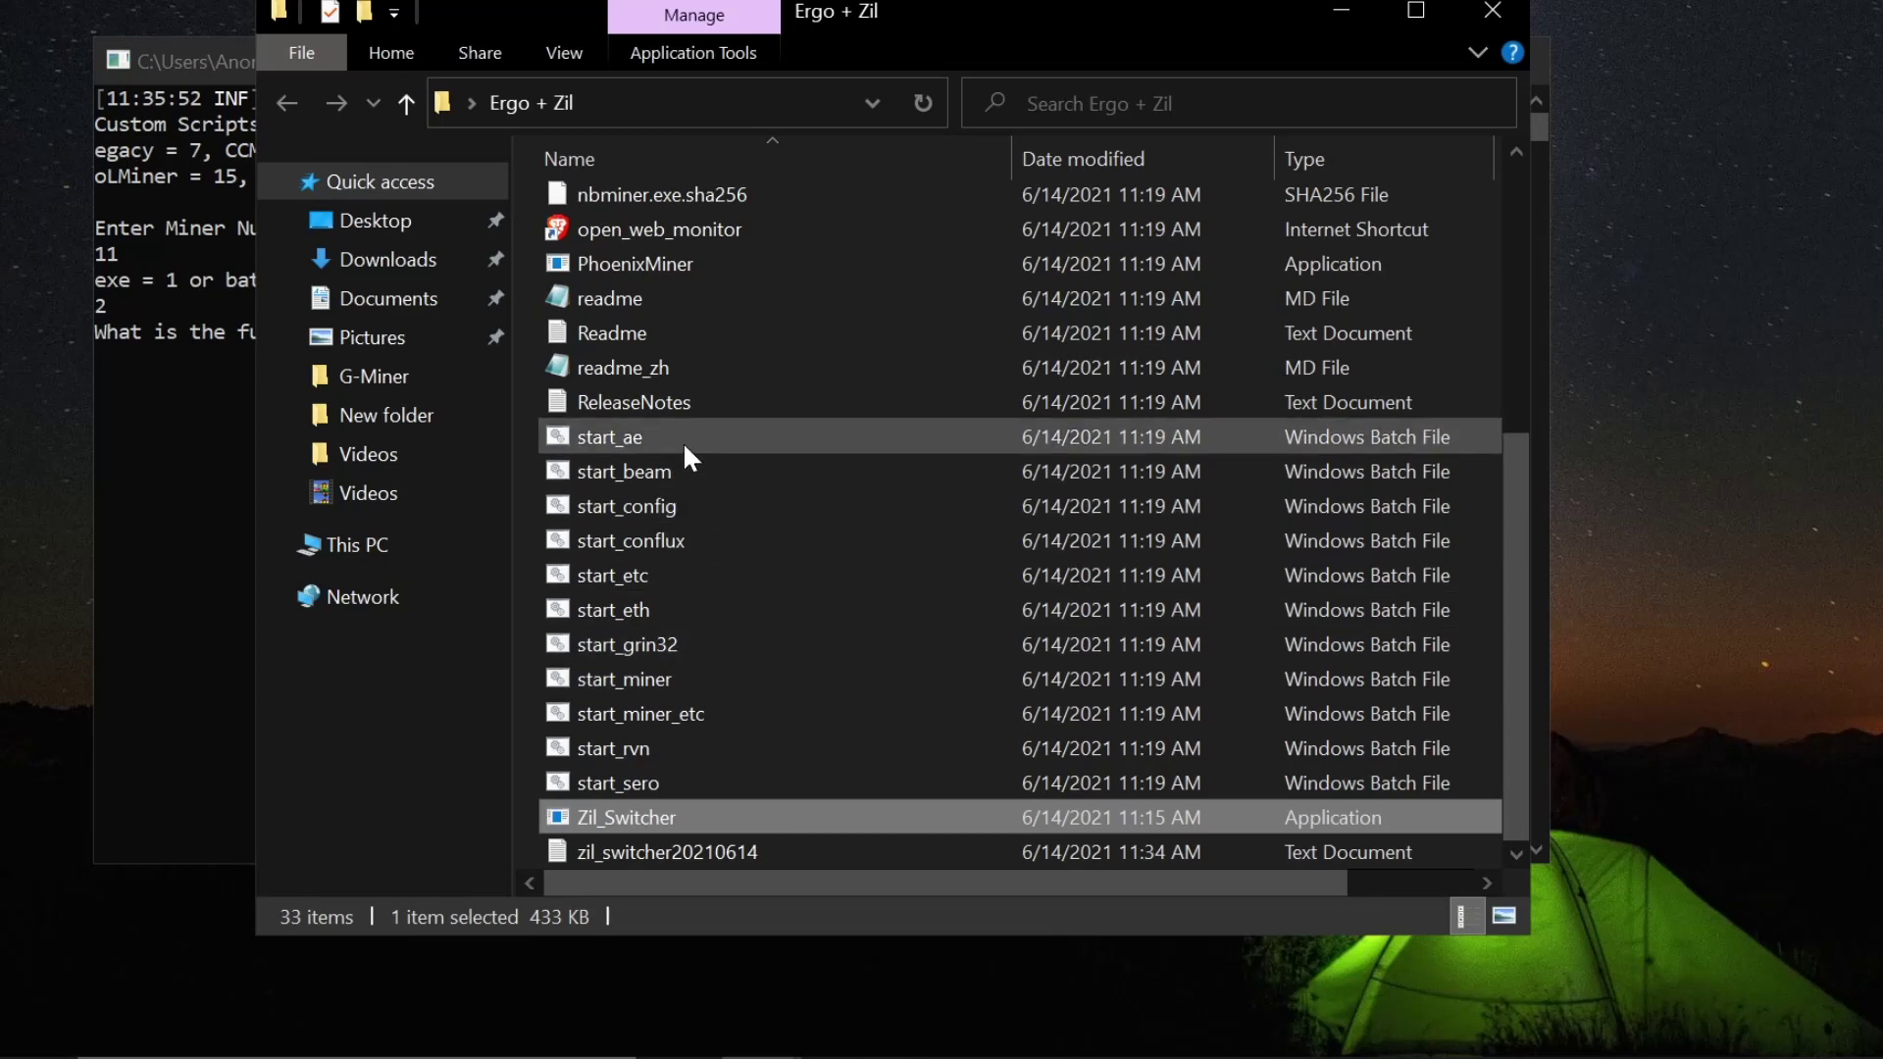
pyautogui.scroll(1, 833, 645)
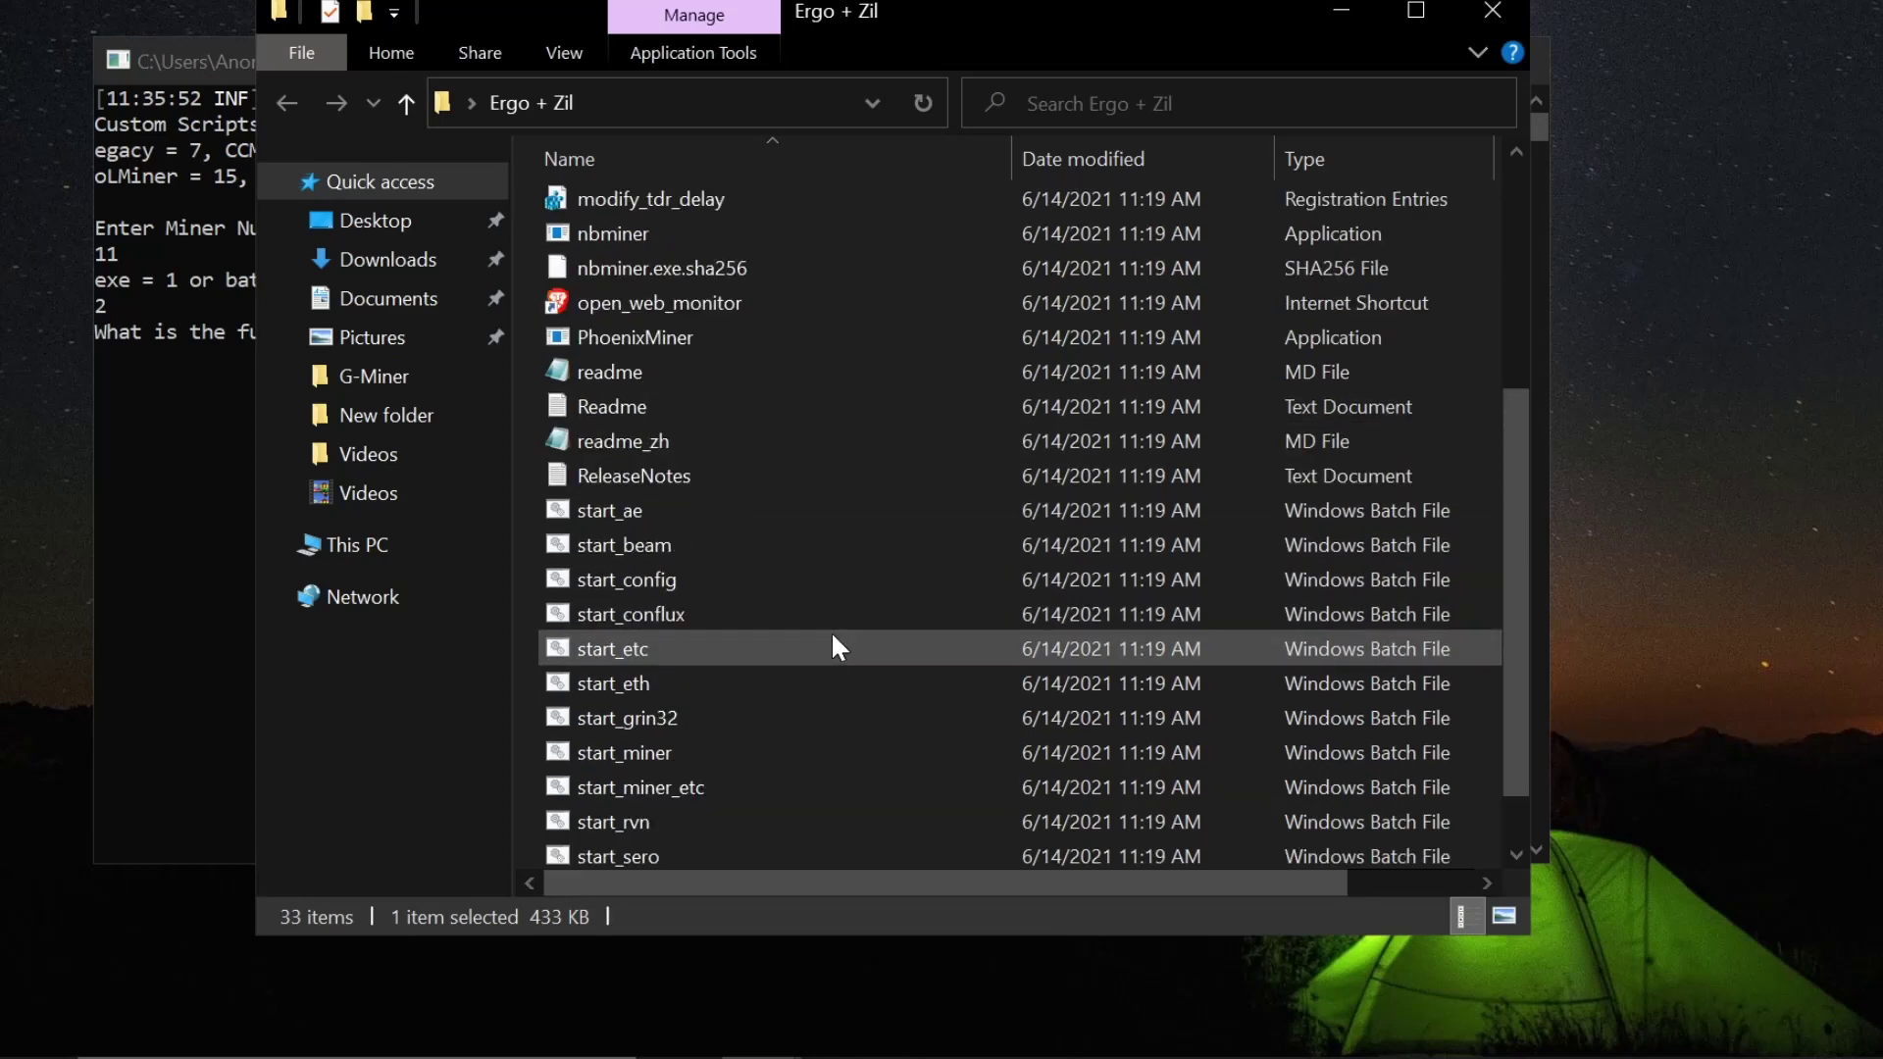
pyautogui.scroll(4, 832, 642)
pyautogui.click(662, 519)
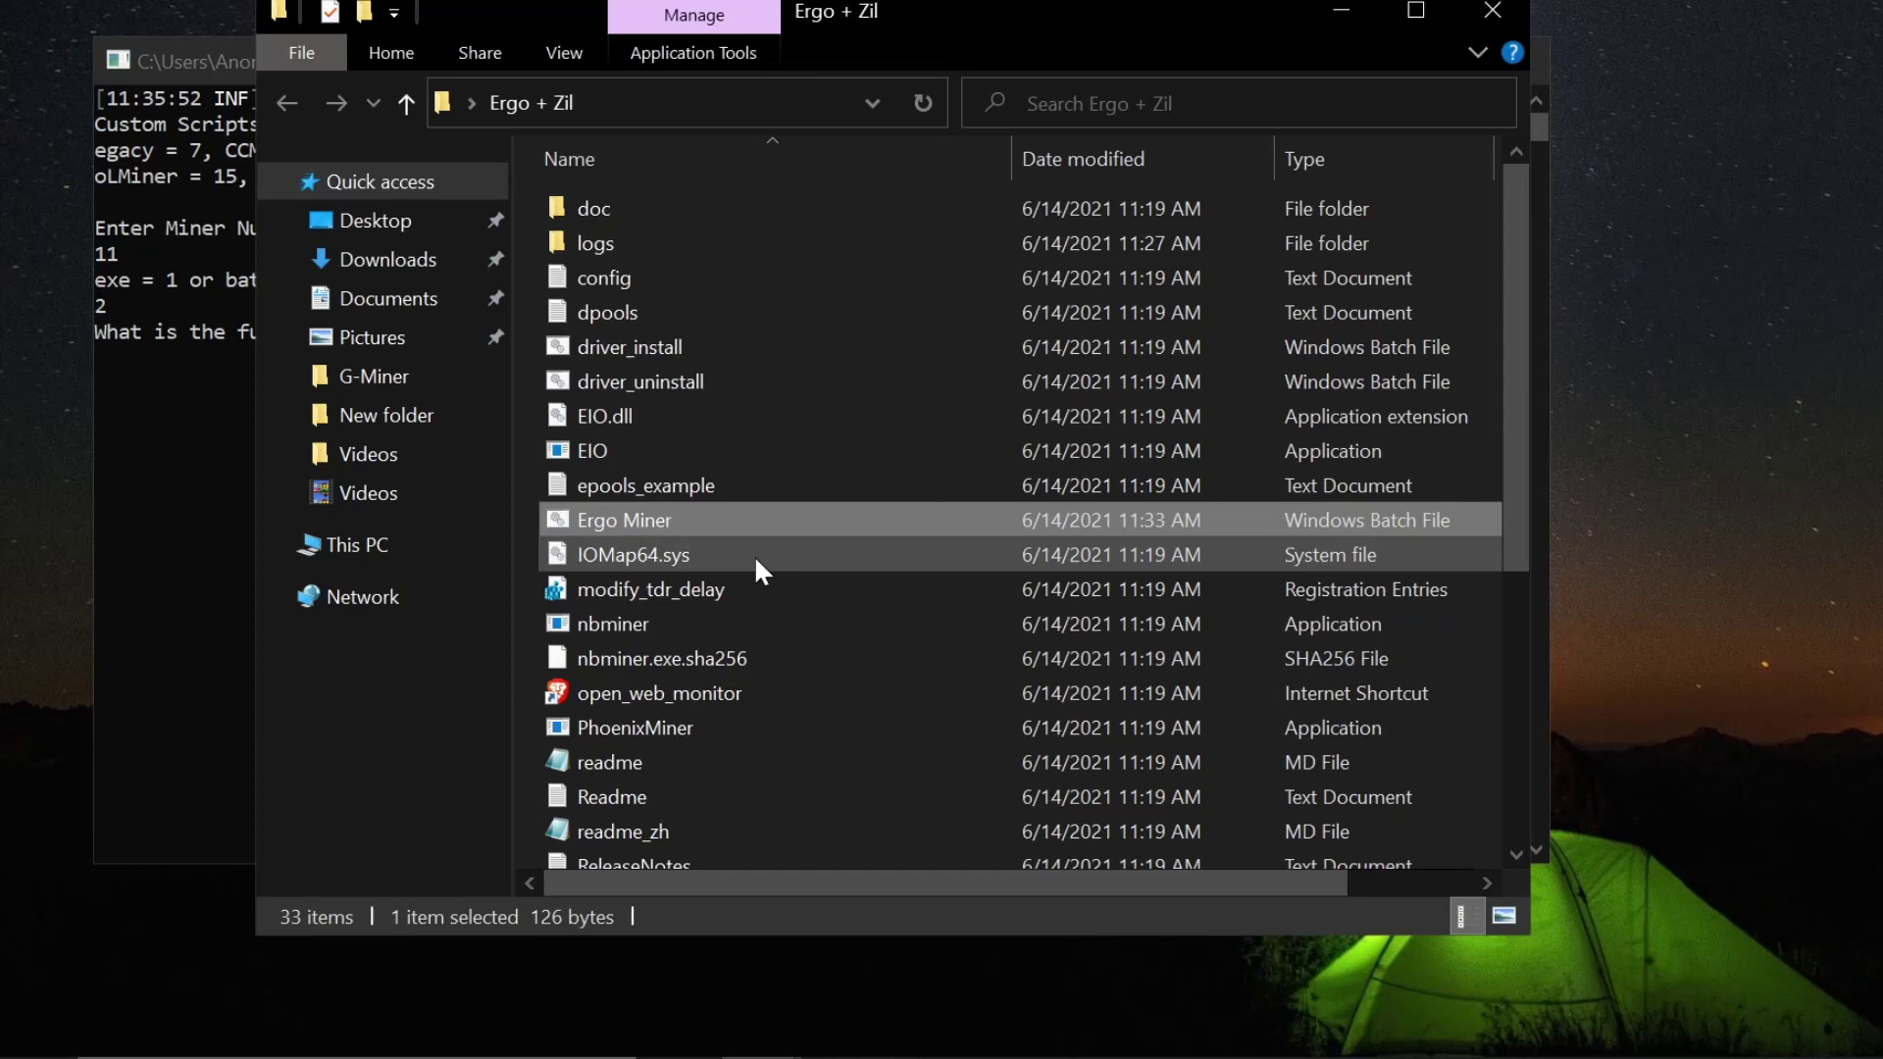
pyautogui.rightClick(736, 524)
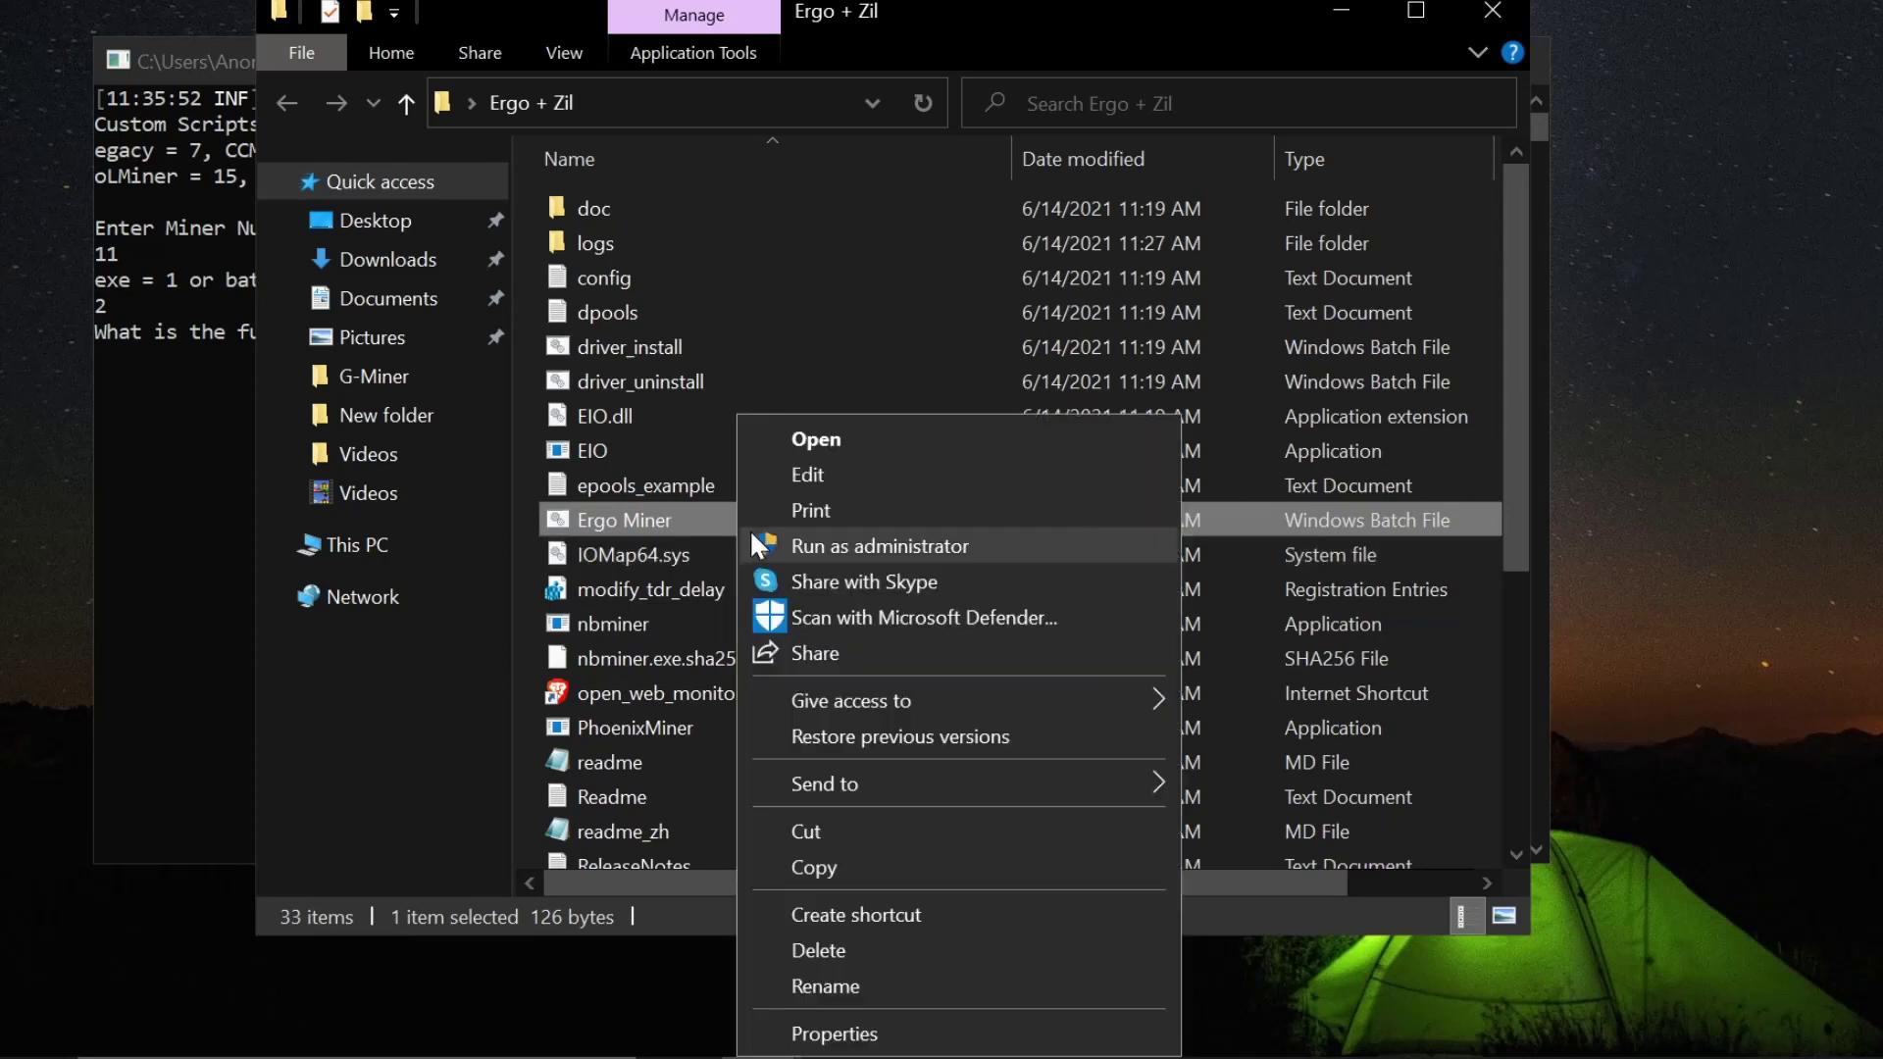
pyautogui.click(845, 474)
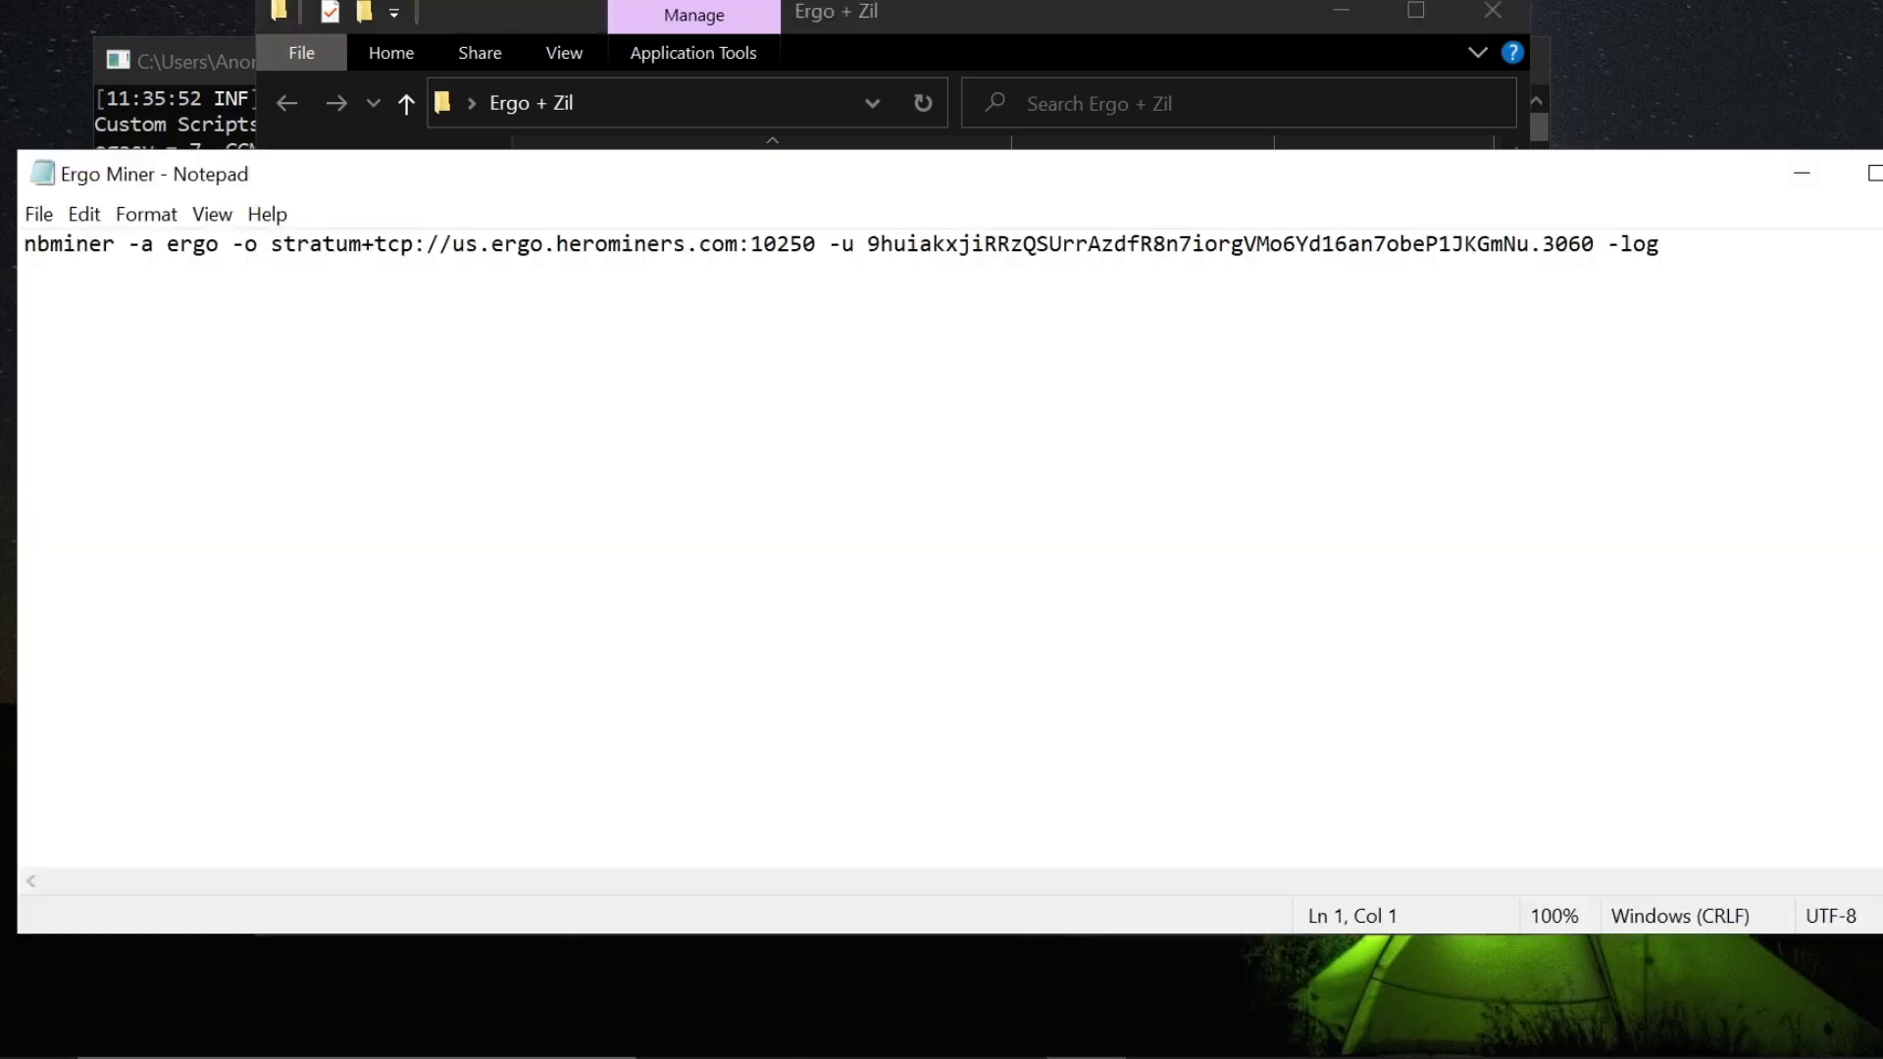
pyautogui.hotkey('alt', 'F4')
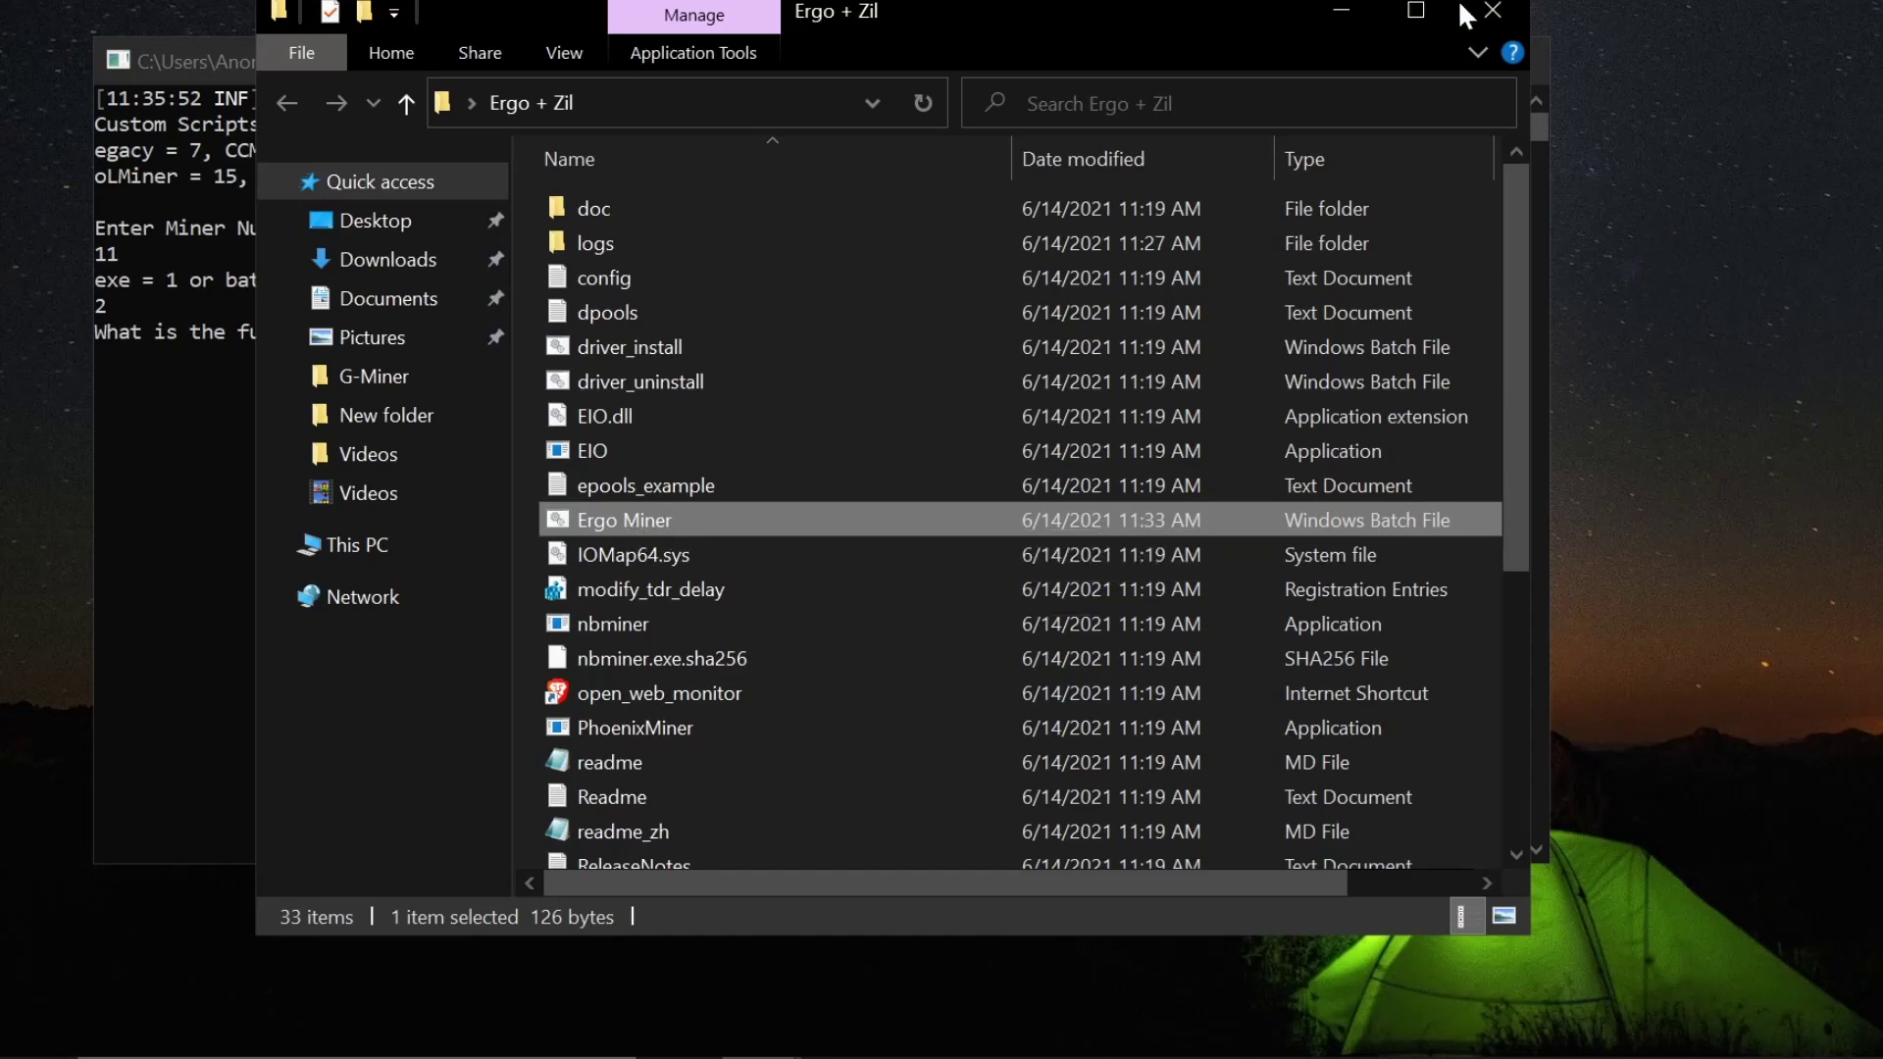
# - Confirm the file is named Ergo Miner, then close the Ergo + Zil folder
pyautogui.click(714, 520)
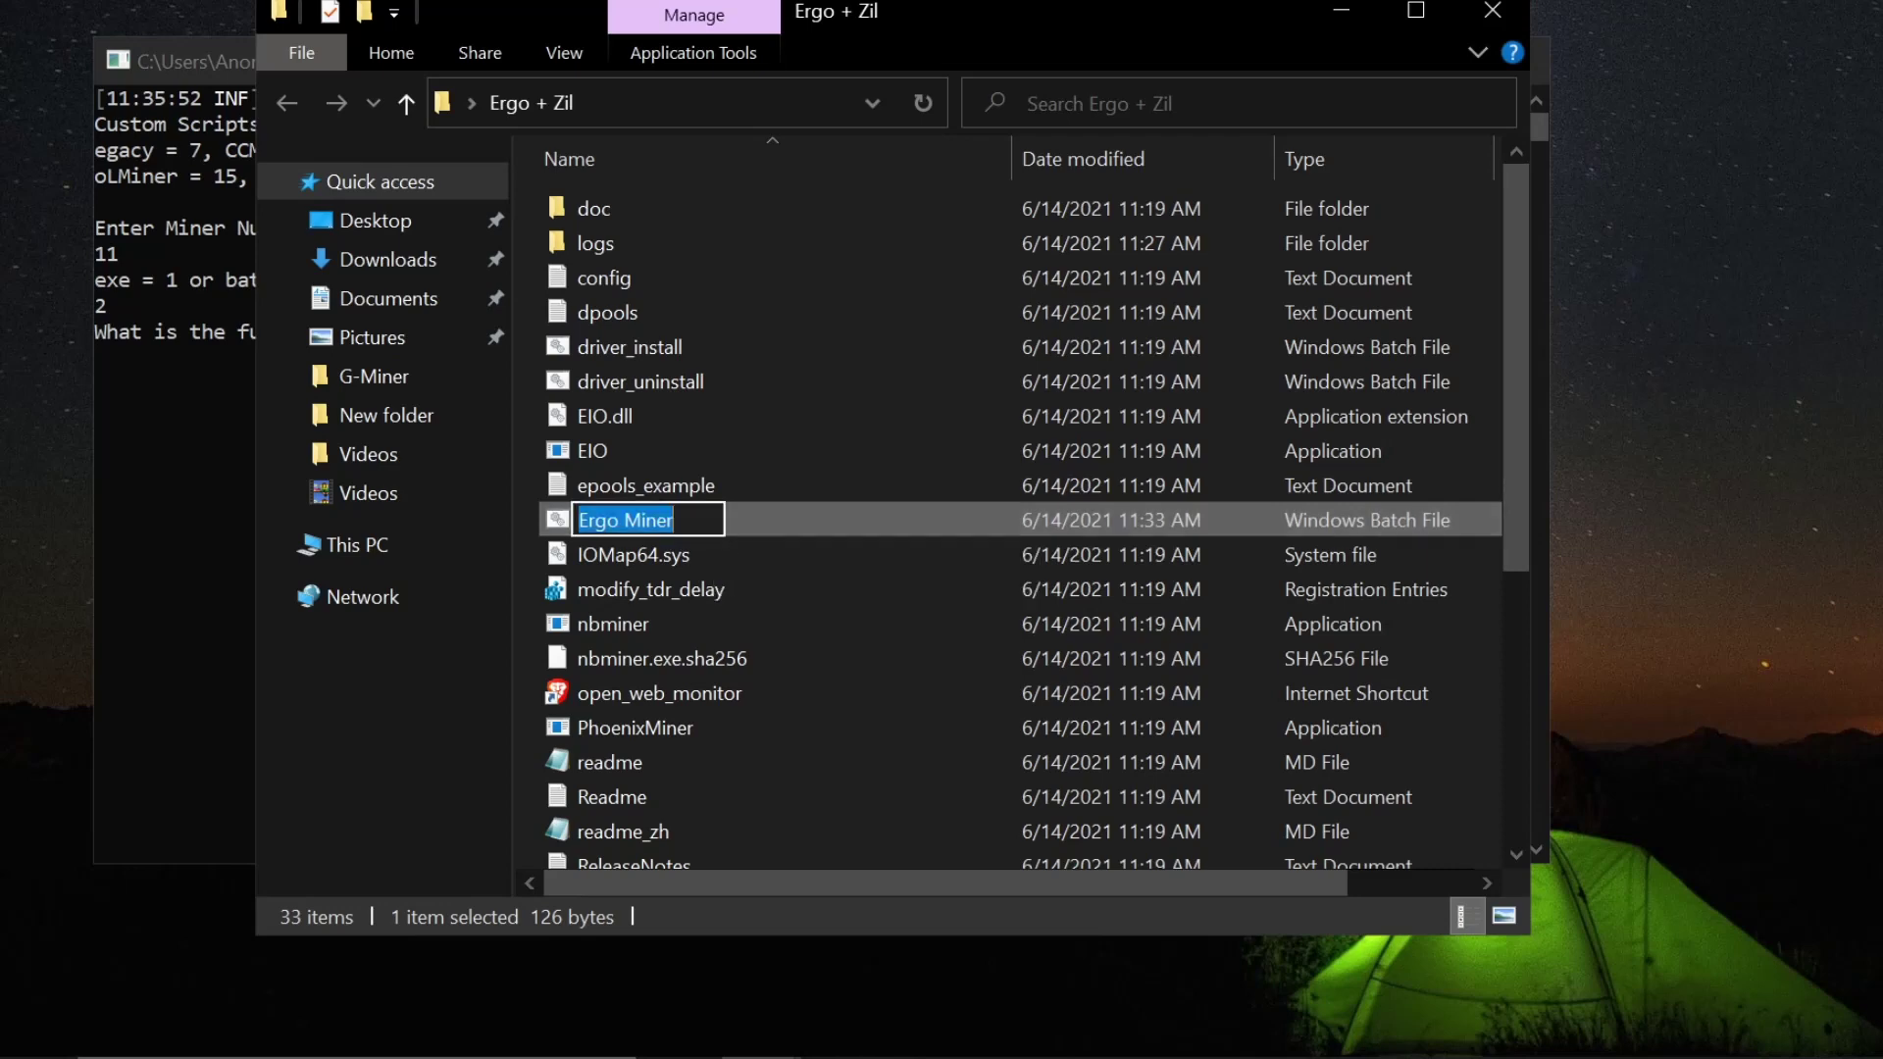
pyautogui.click(849, 518)
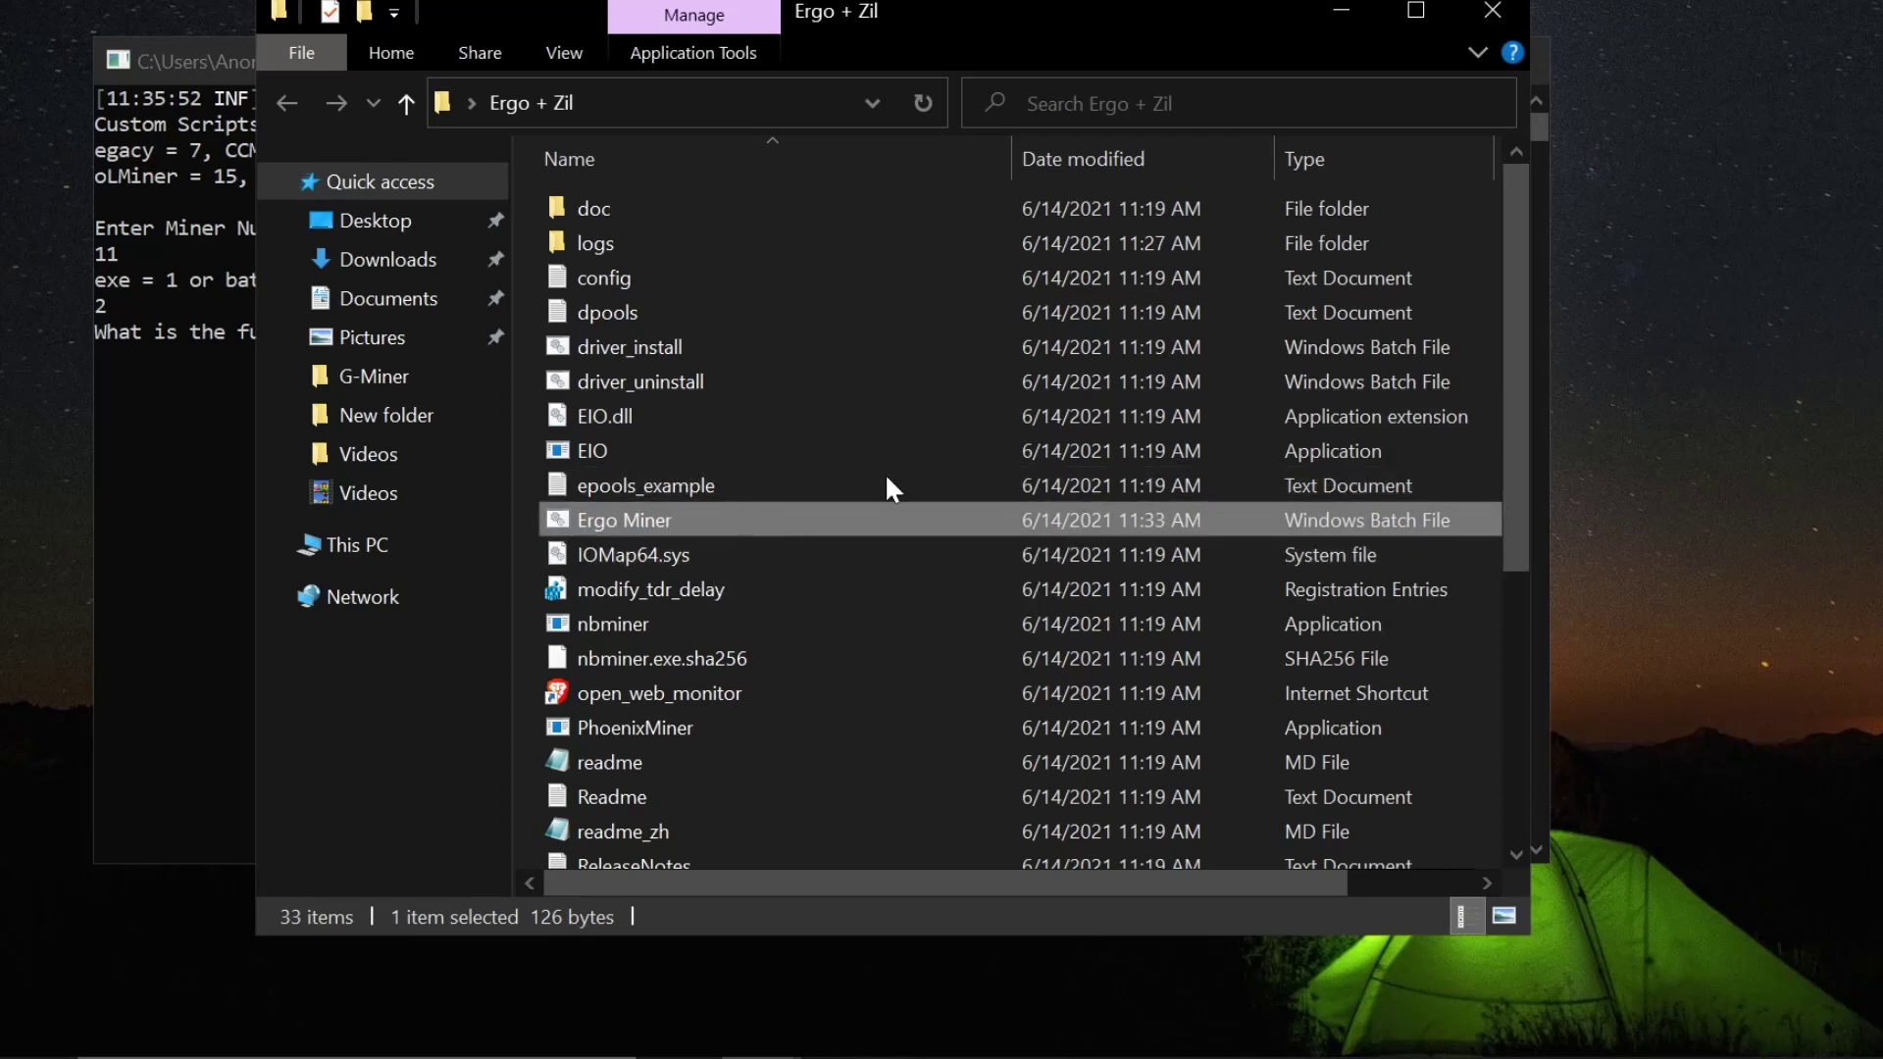
pyautogui.click(1493, 12)
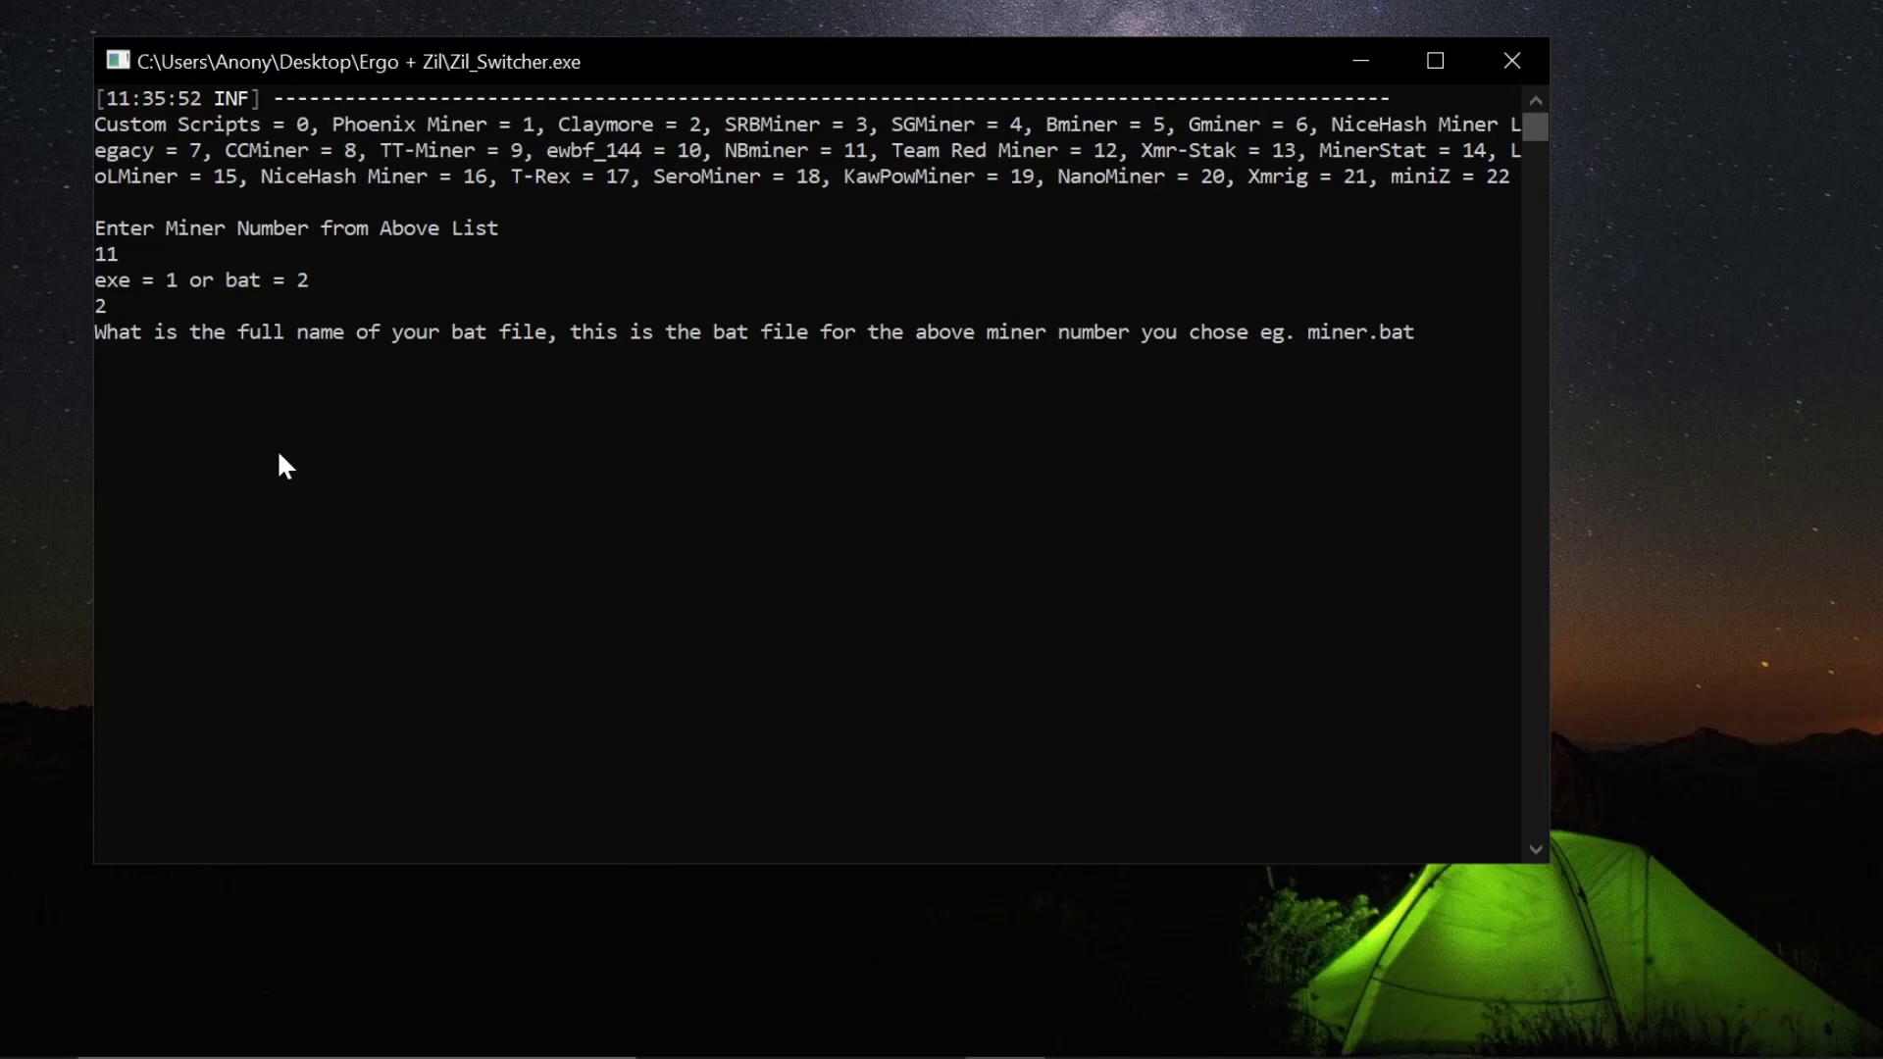
# - Give Zil_Switcher the bat file Ergo Miner.bat and the pasted Zilliqa wallet address
pyautogui.write('Ergo Miner.bat')
pyautogui.press('Return')
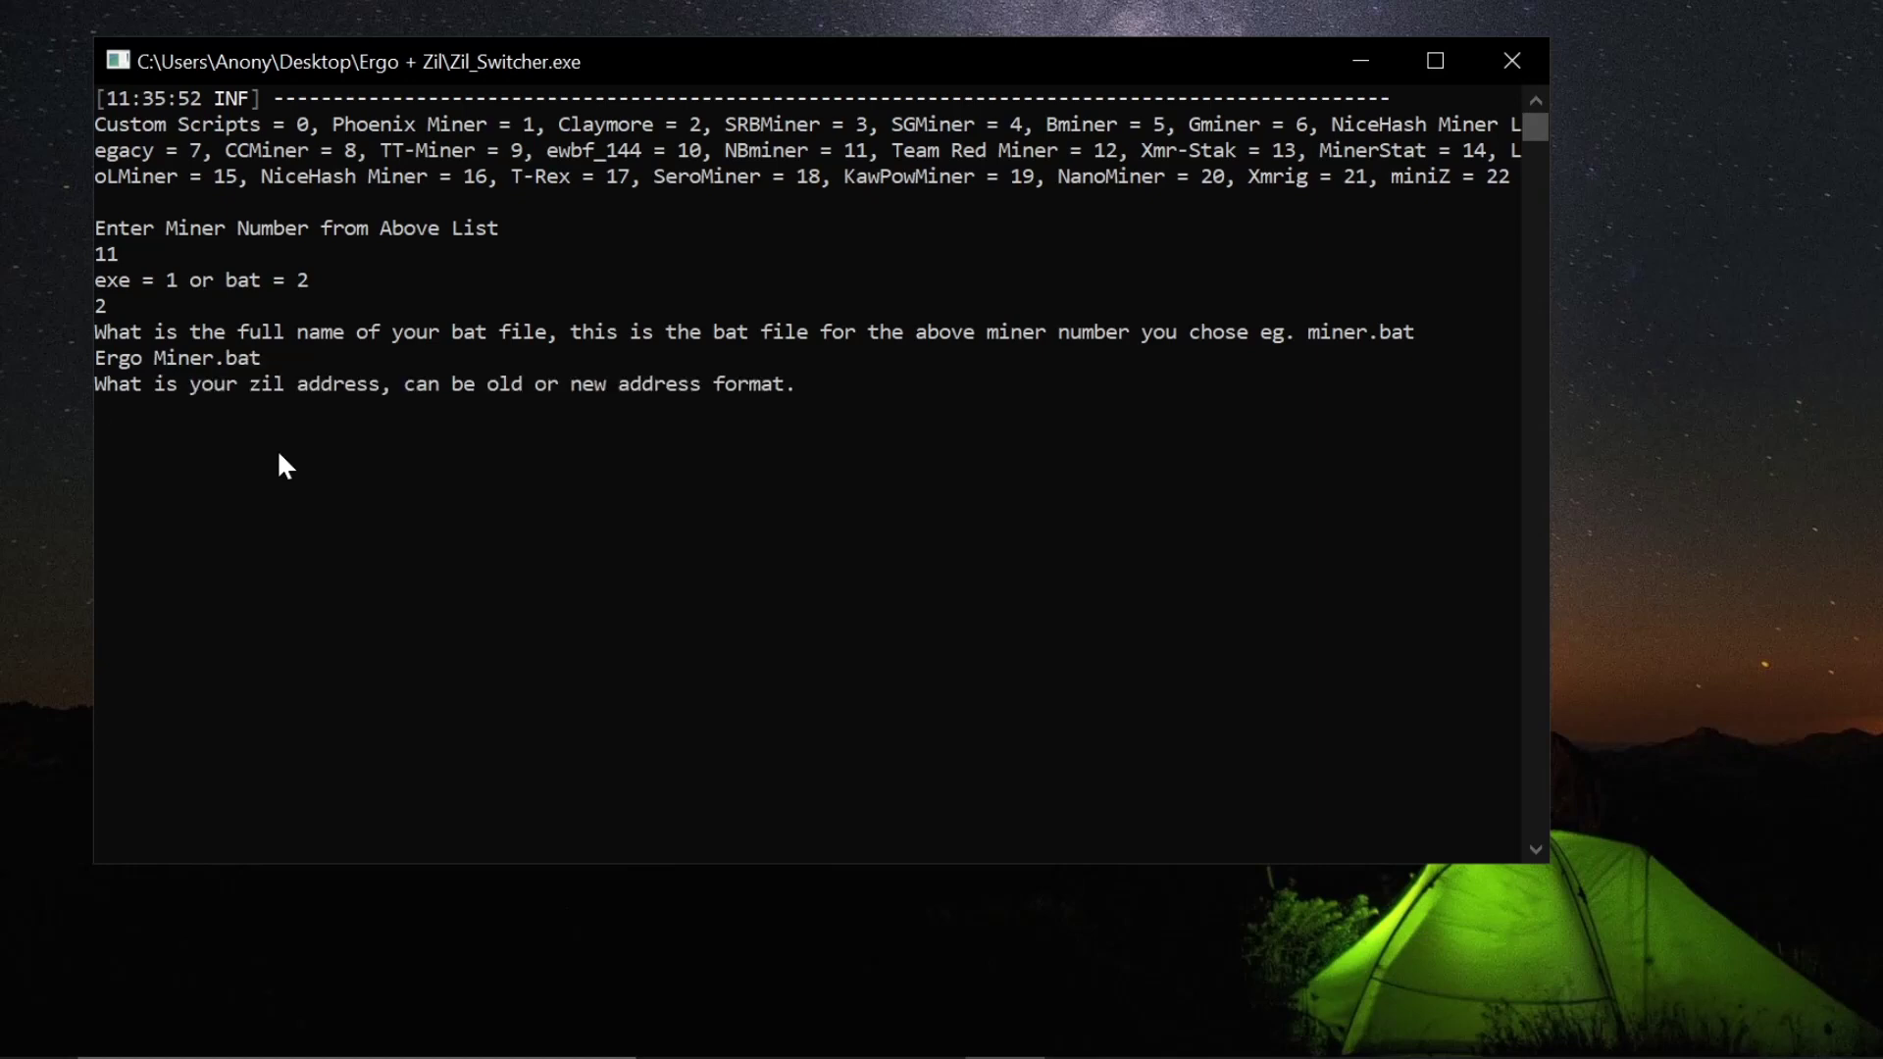
pyautogui.write('zil1hx5up50j9d598532wxguy42j2re74pxc0dwxph')
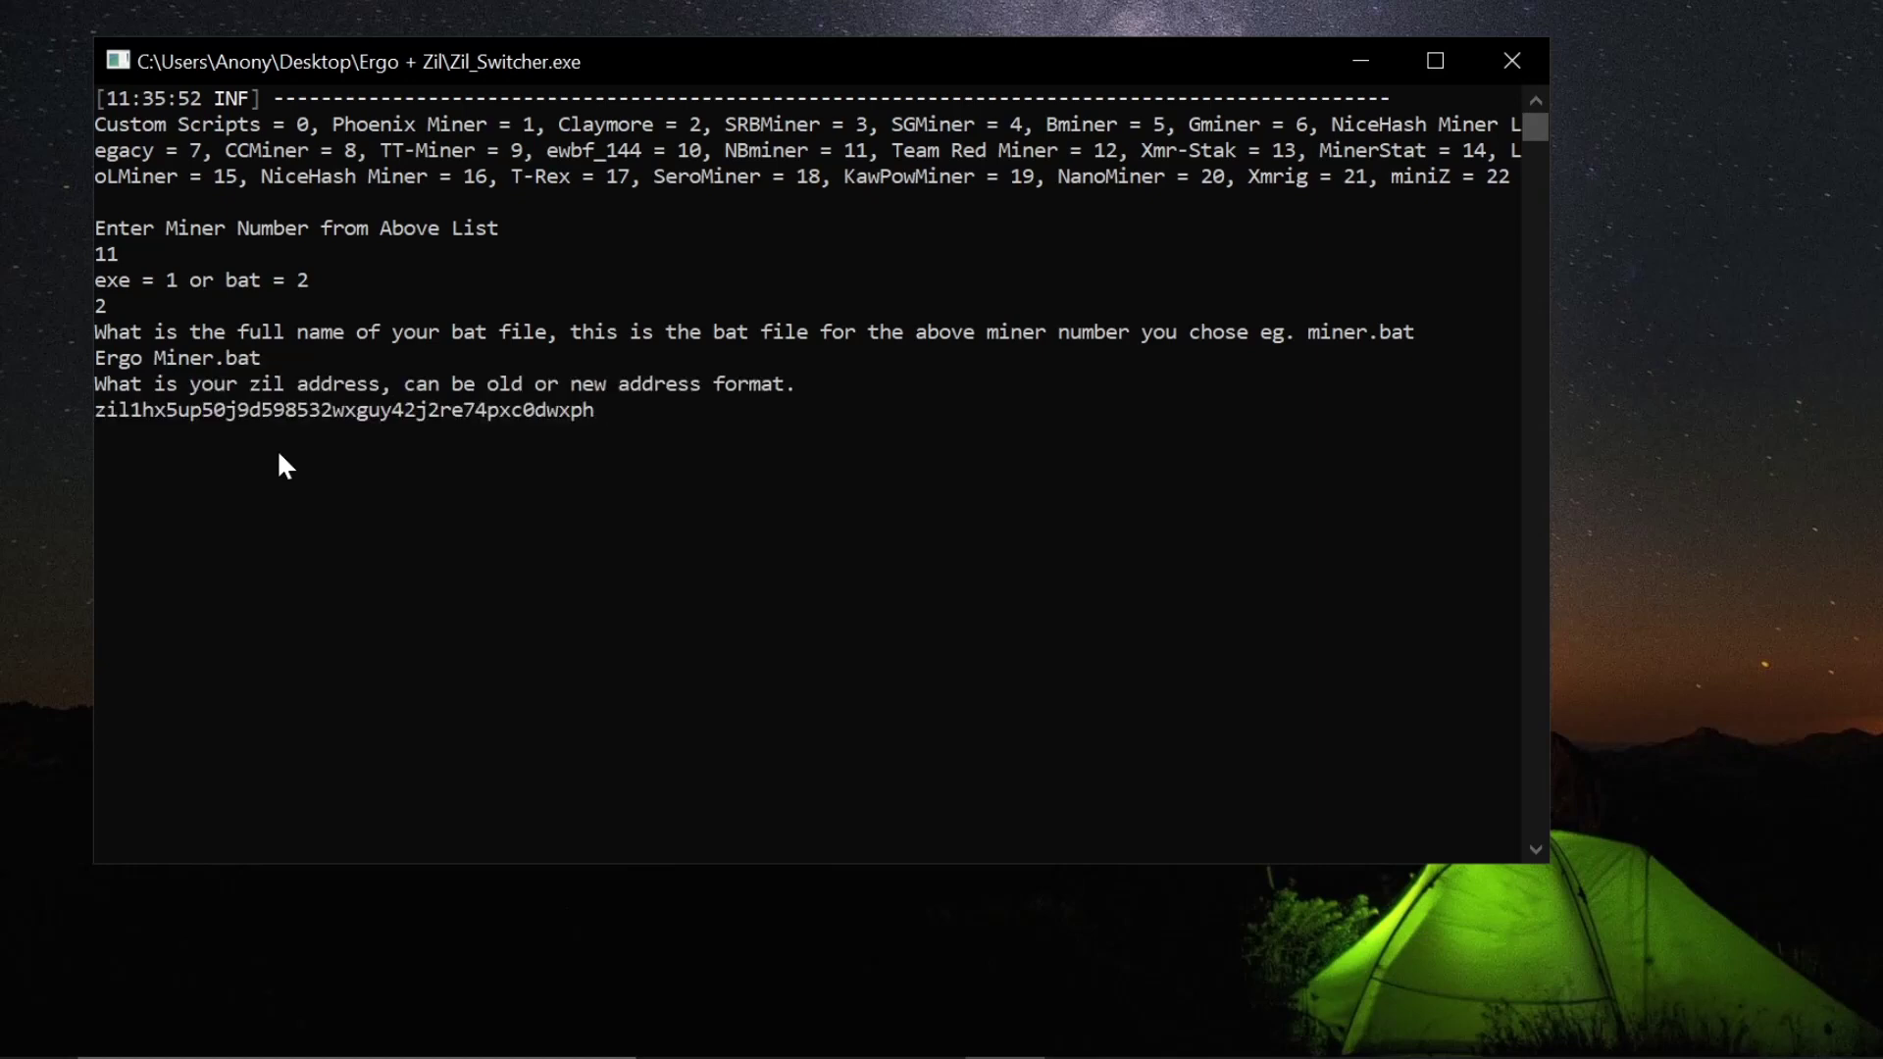
pyautogui.press('Return')
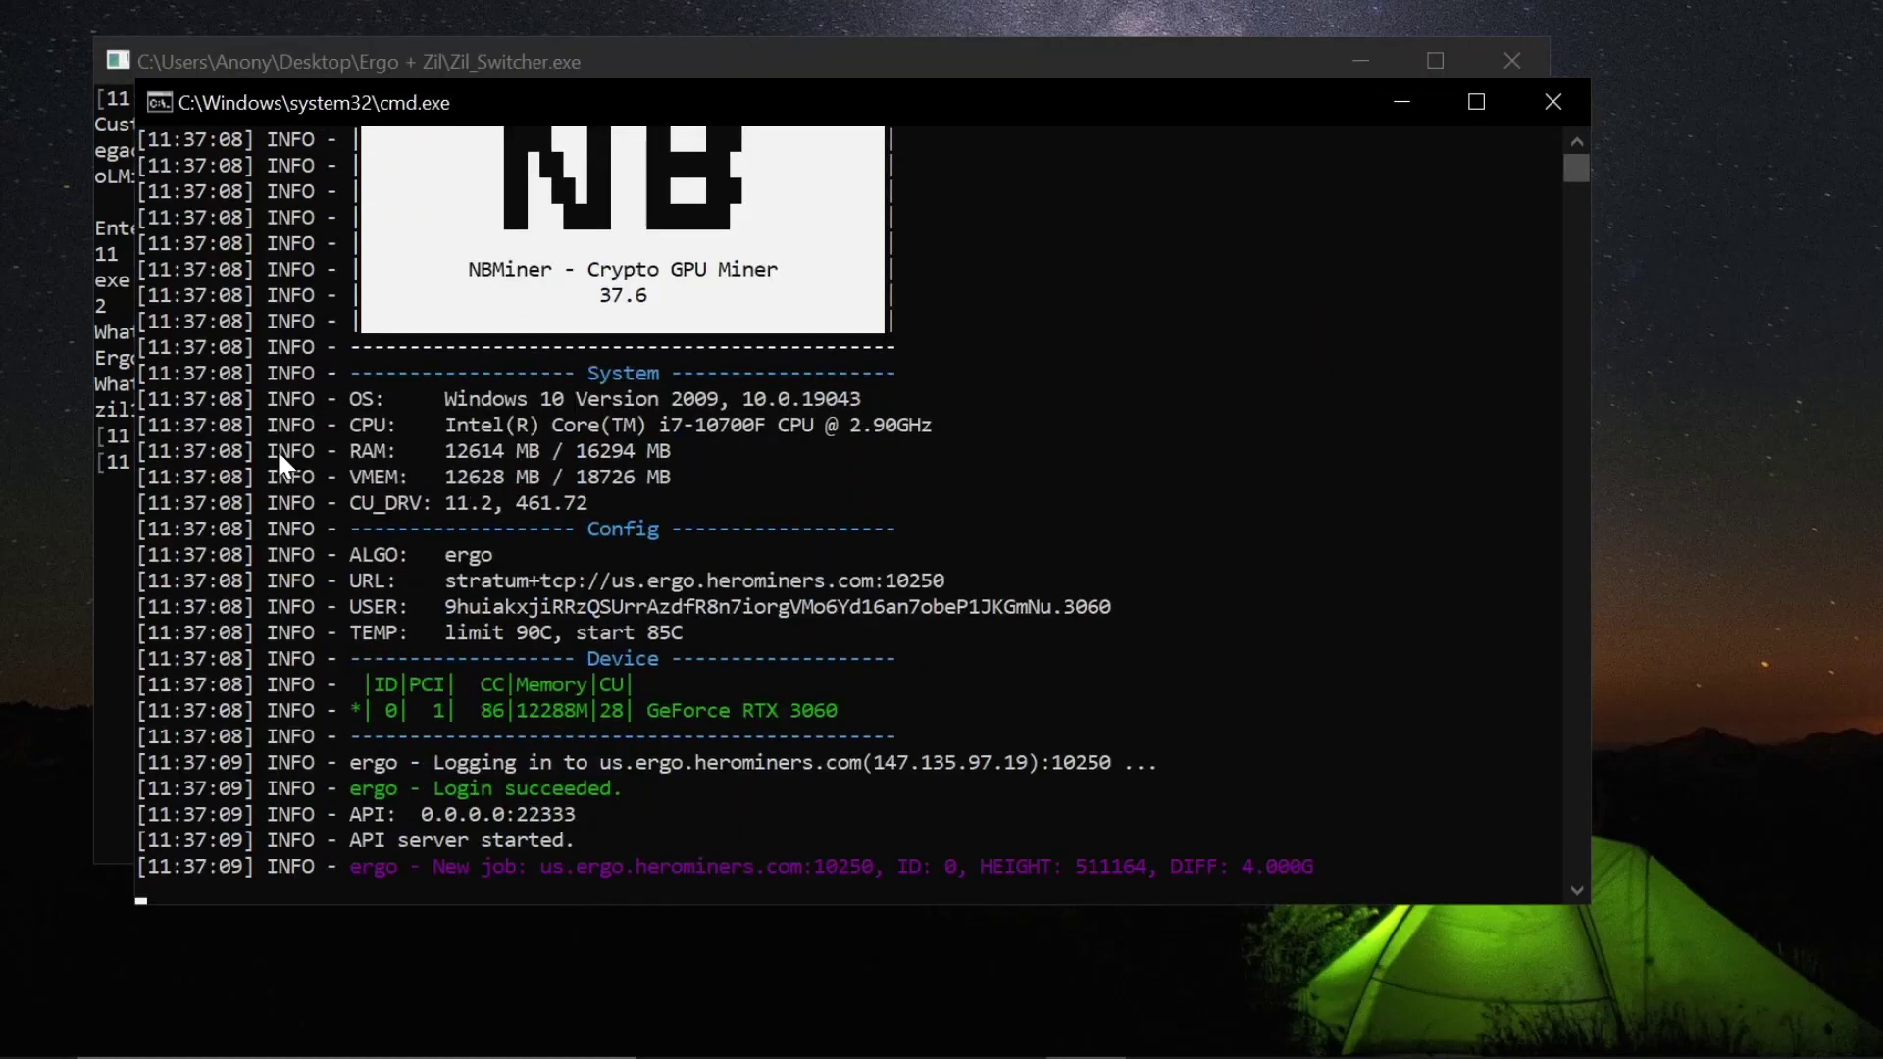
# - Arrange the Zil_Switcher and NBMiner consoles so both are visible
pyautogui.click(816, 82)
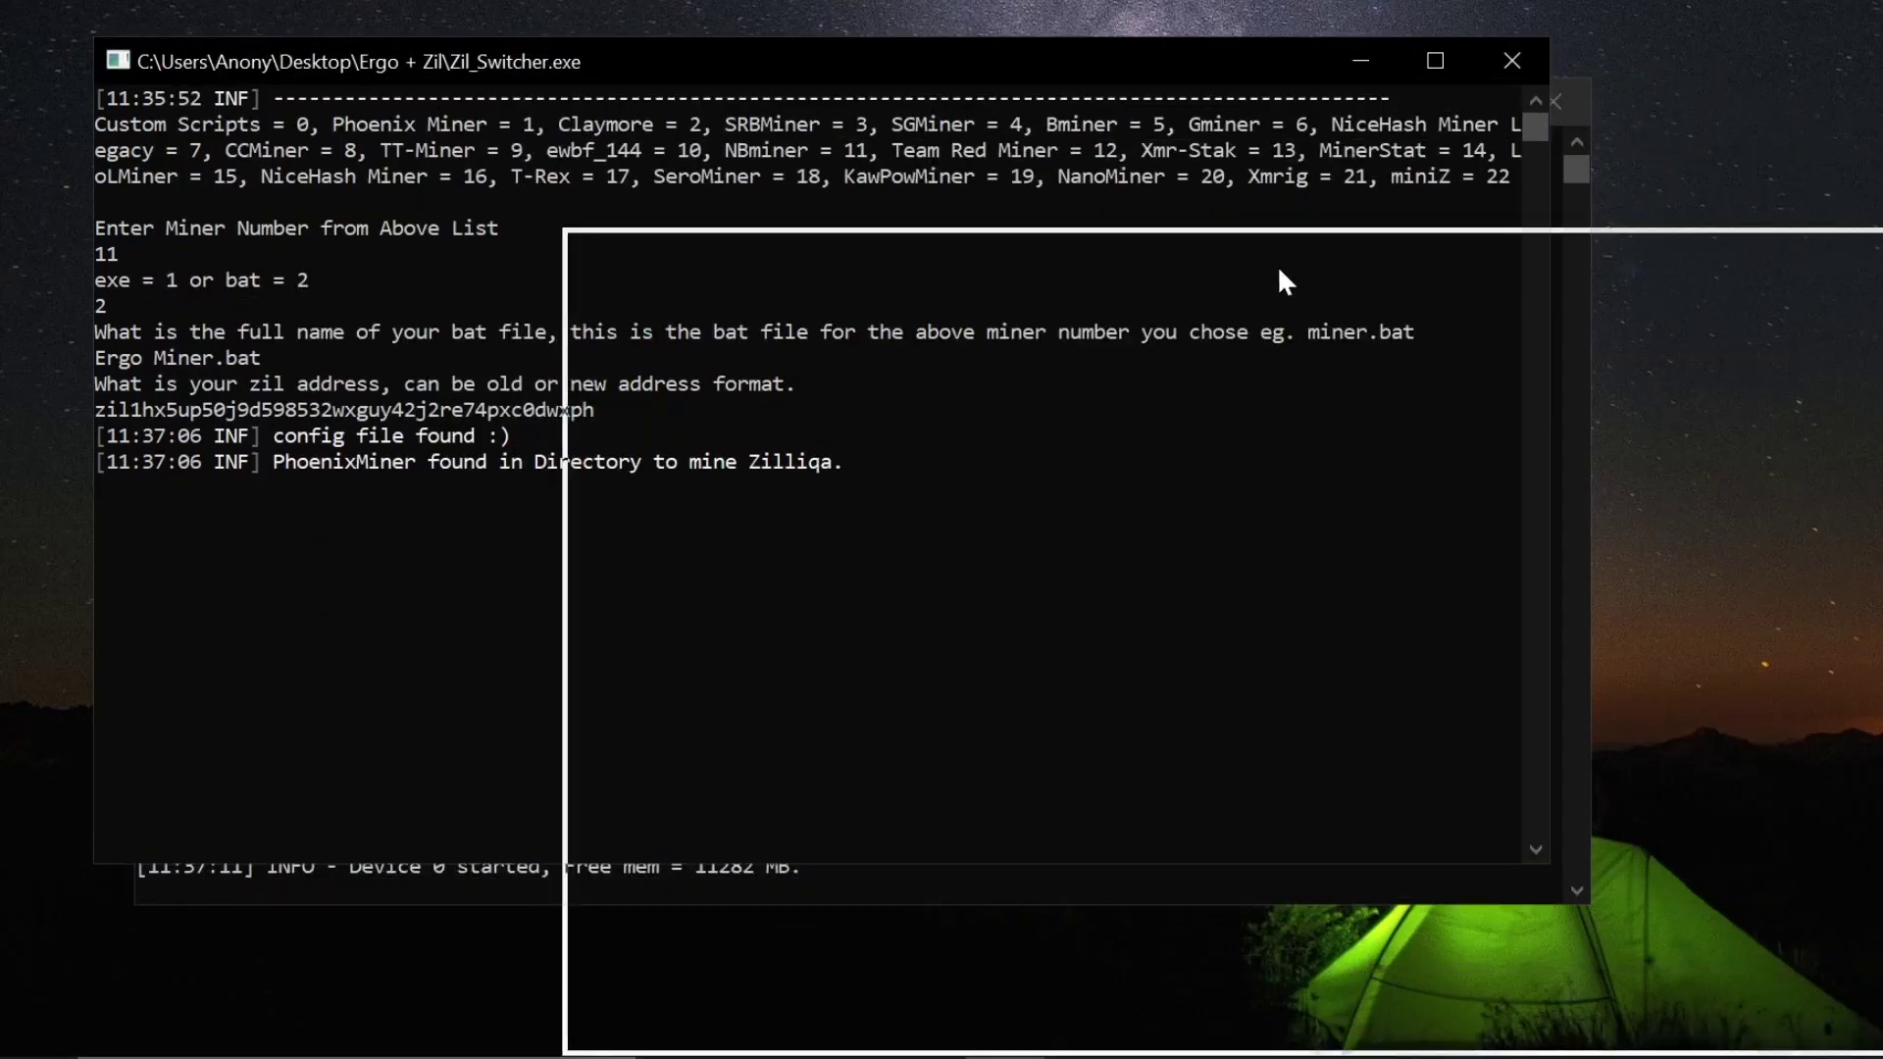
pyautogui.moveTo(1277, 265); pyautogui.dragTo(1277, 267)
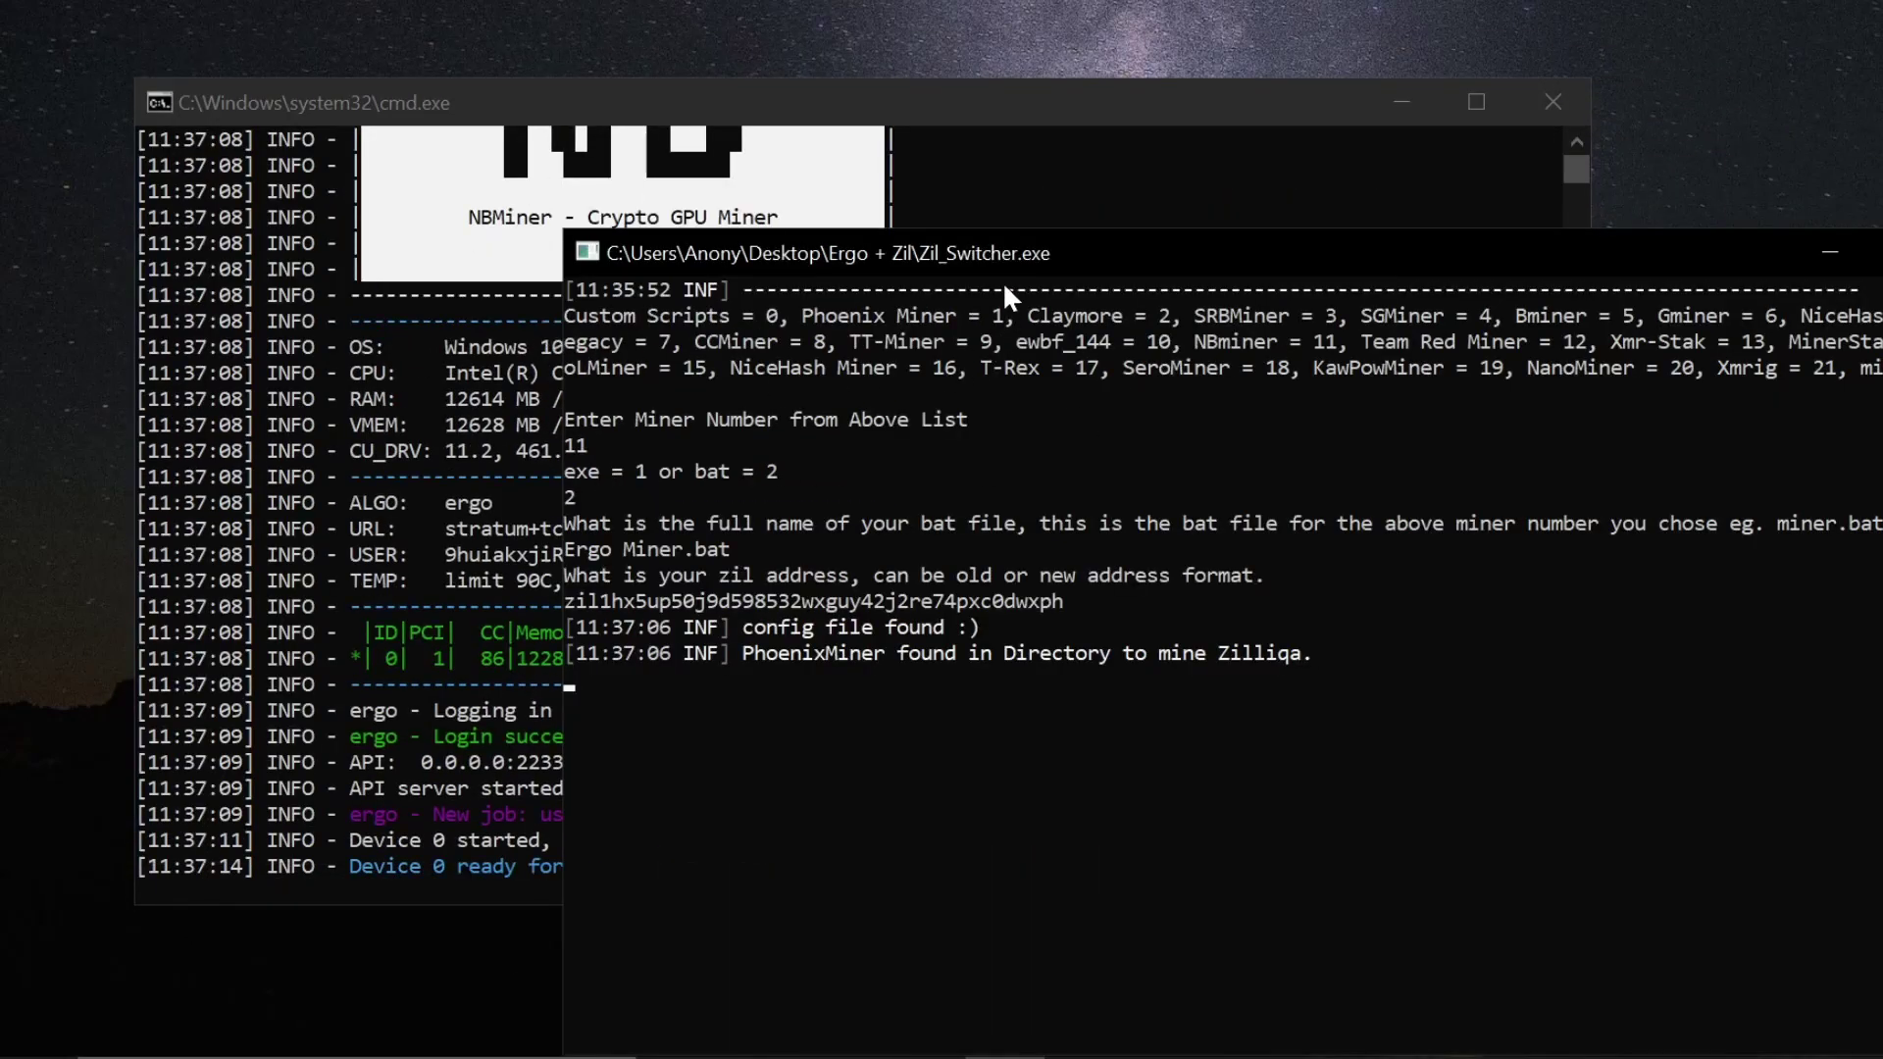
pyautogui.moveTo(1001, 255); pyautogui.dragTo(998, 214)
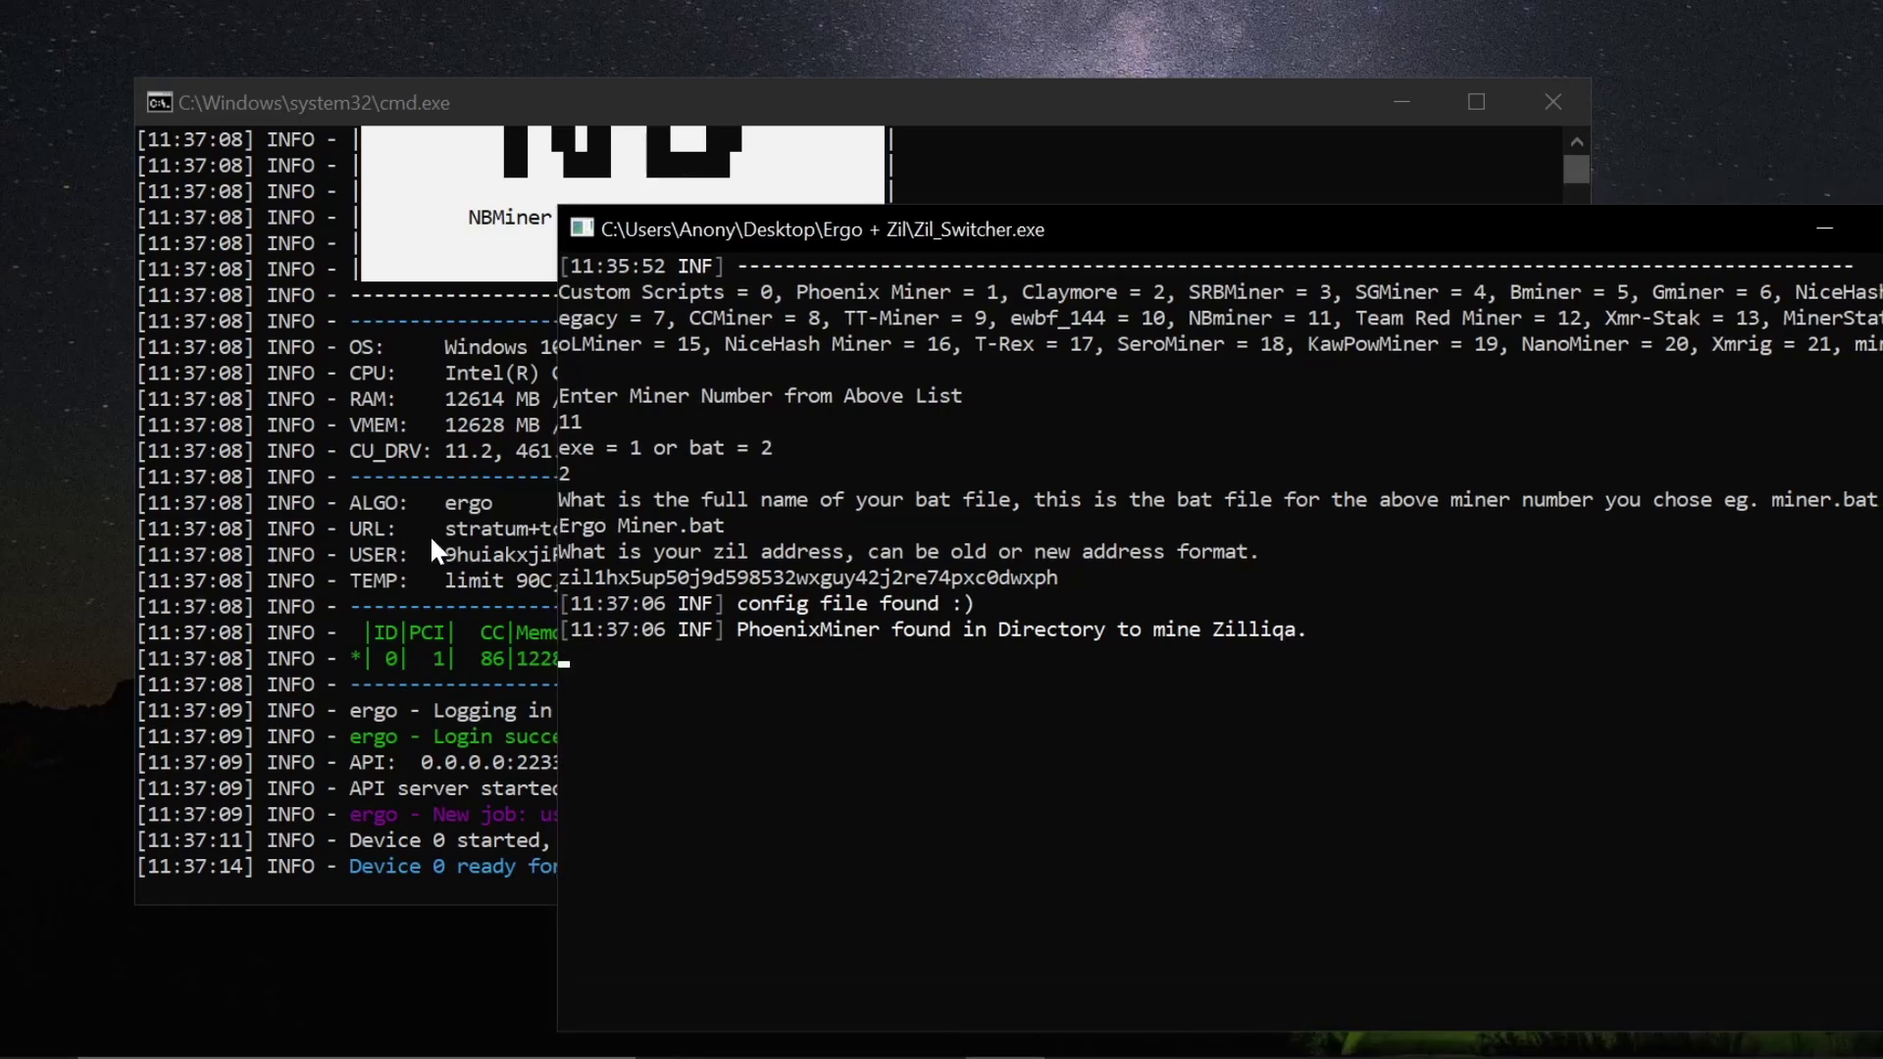
pyautogui.moveTo(497, 92); pyautogui.dragTo(416, 20)
# - Bring the Zil_Switcher console forward to confirm 1784 seconds to PoW and the 4-minute sleep
pyautogui.click(967, 961)
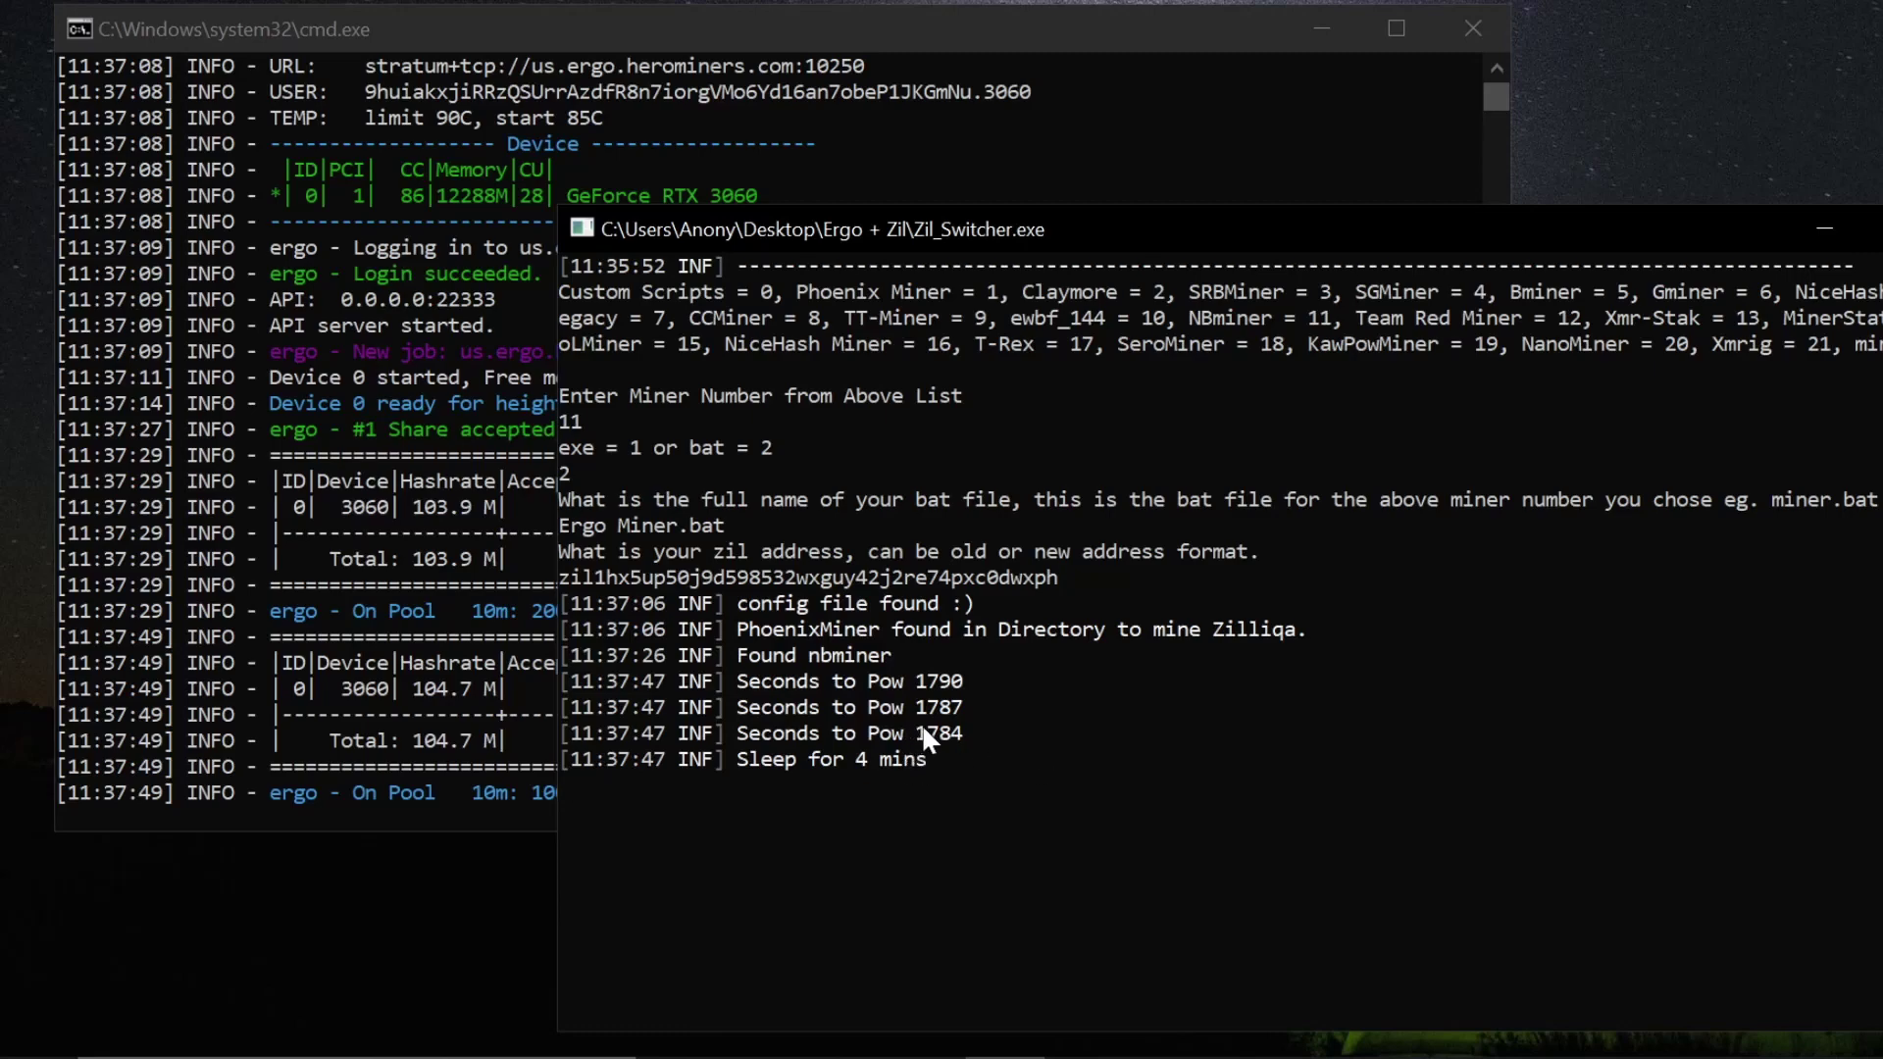
pyautogui.click(39, 1042)
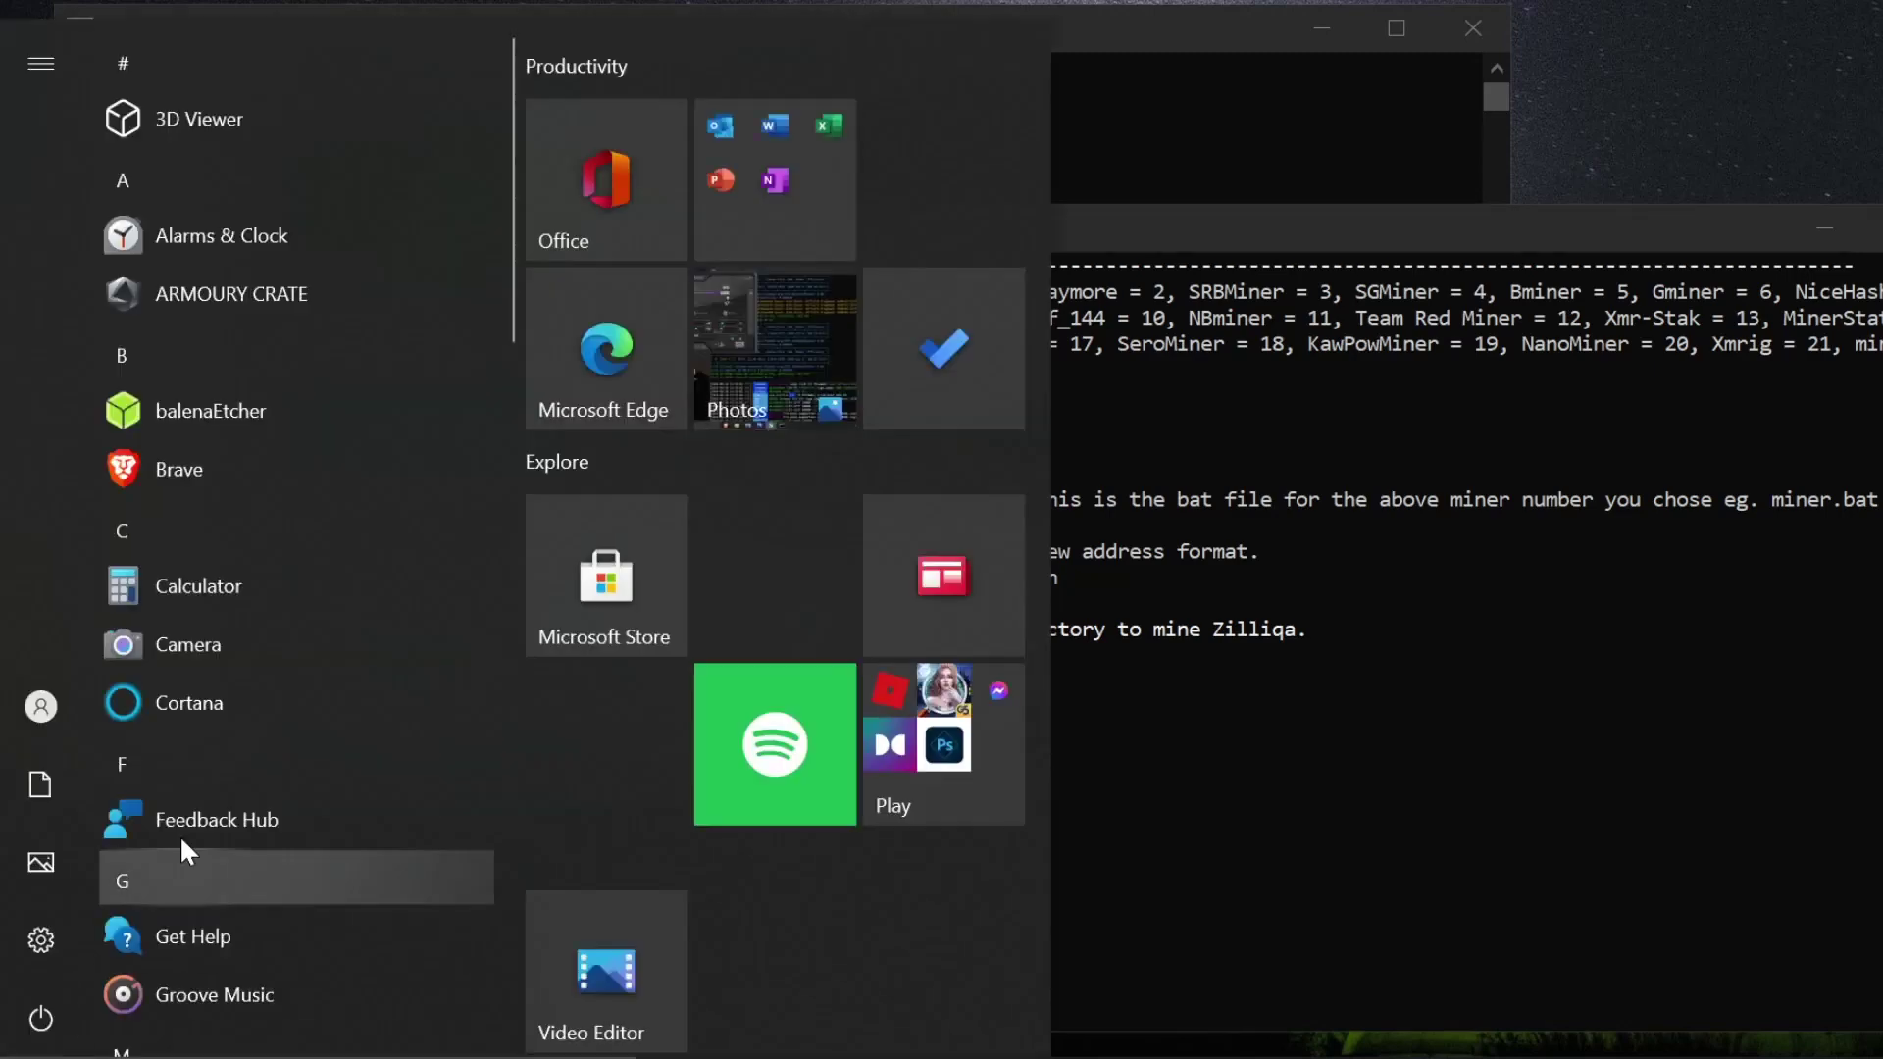
pyautogui.click(203, 590)
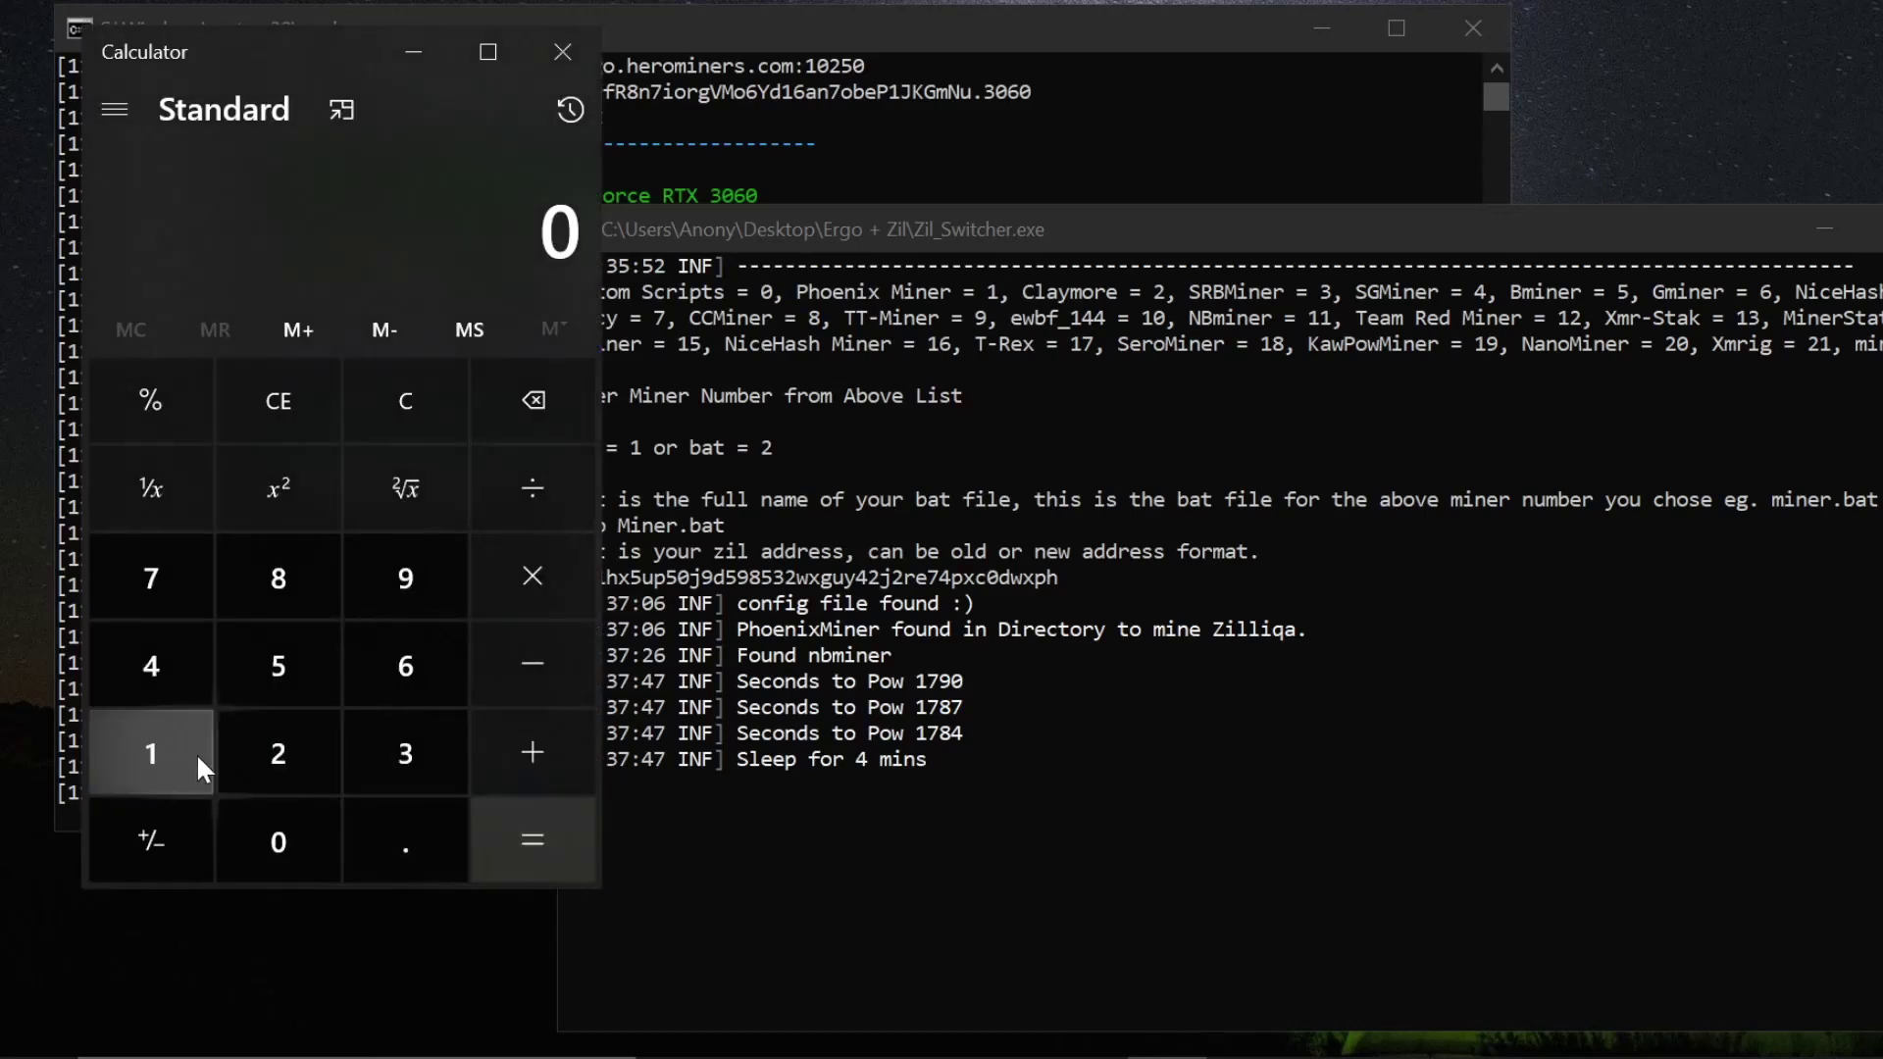
pyautogui.click(191, 753)
pyautogui.click(165, 579)
pyautogui.click(279, 587)
pyautogui.press('4')
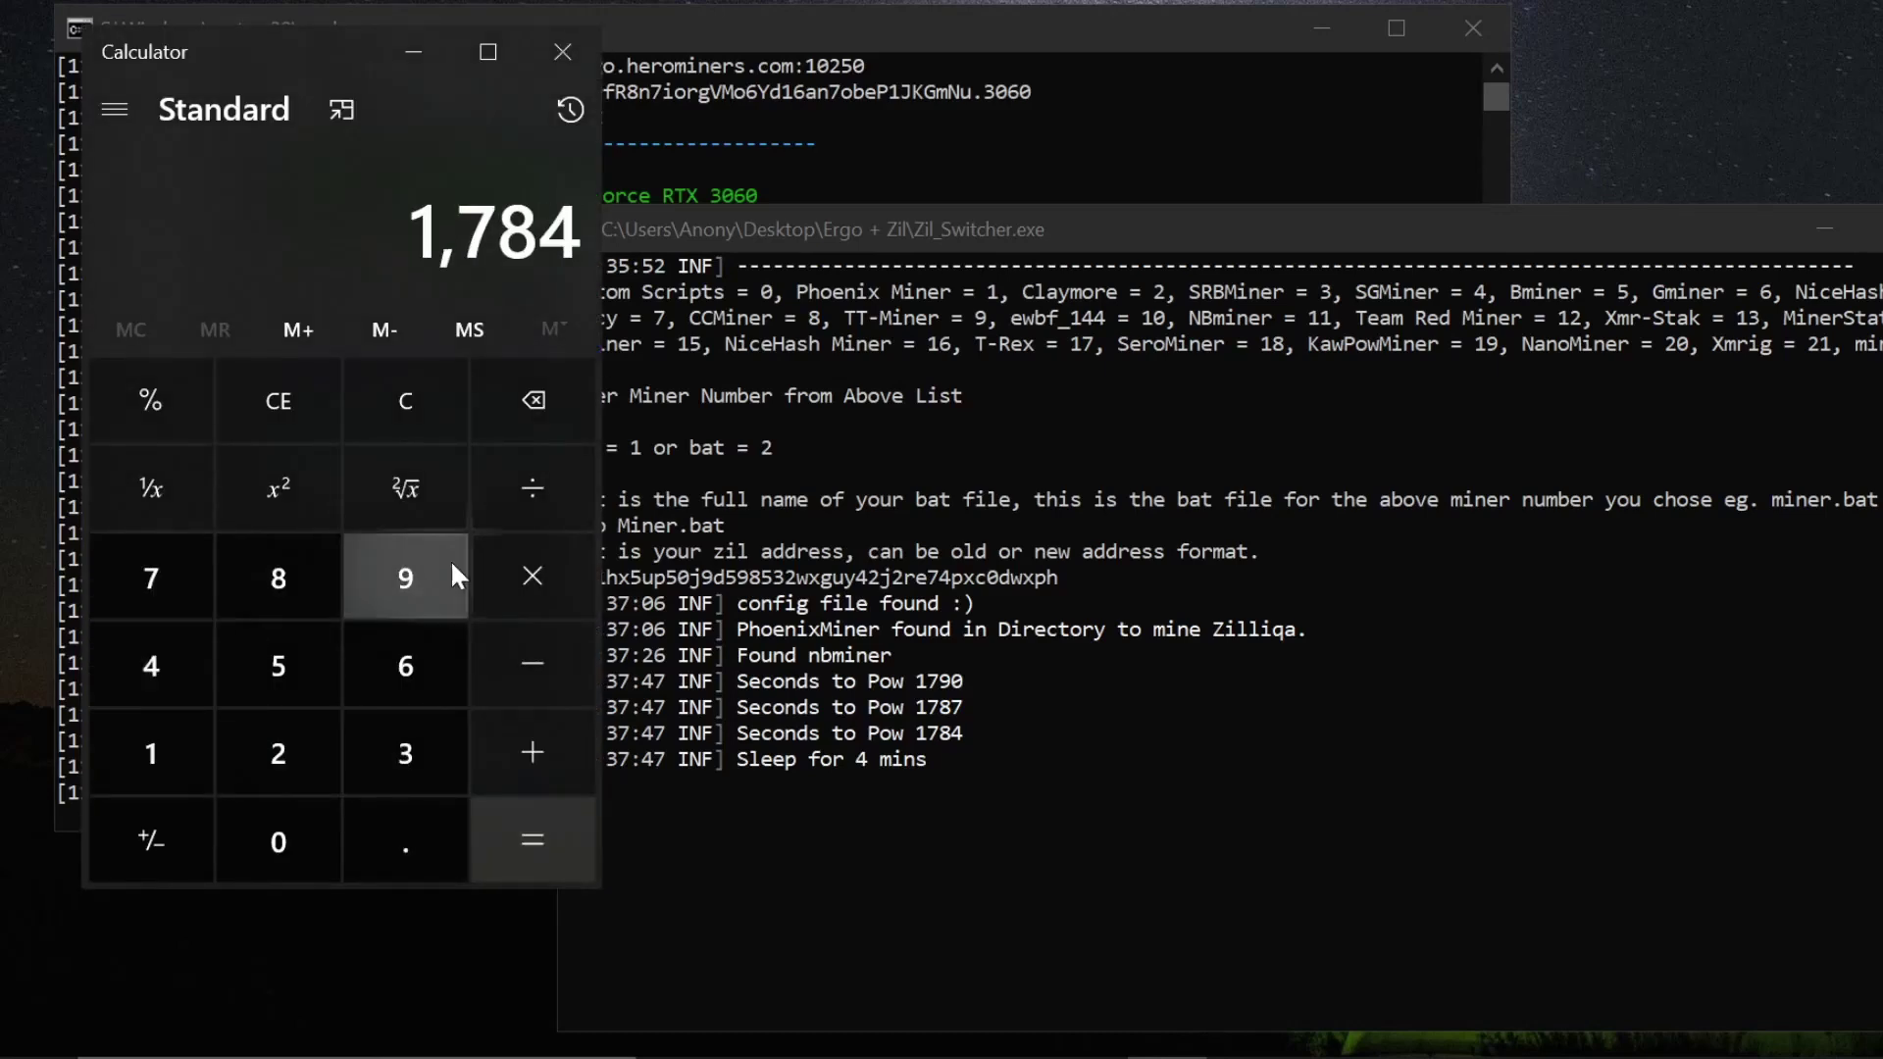
pyautogui.click(533, 490)
pyautogui.click(397, 676)
pyautogui.click(275, 844)
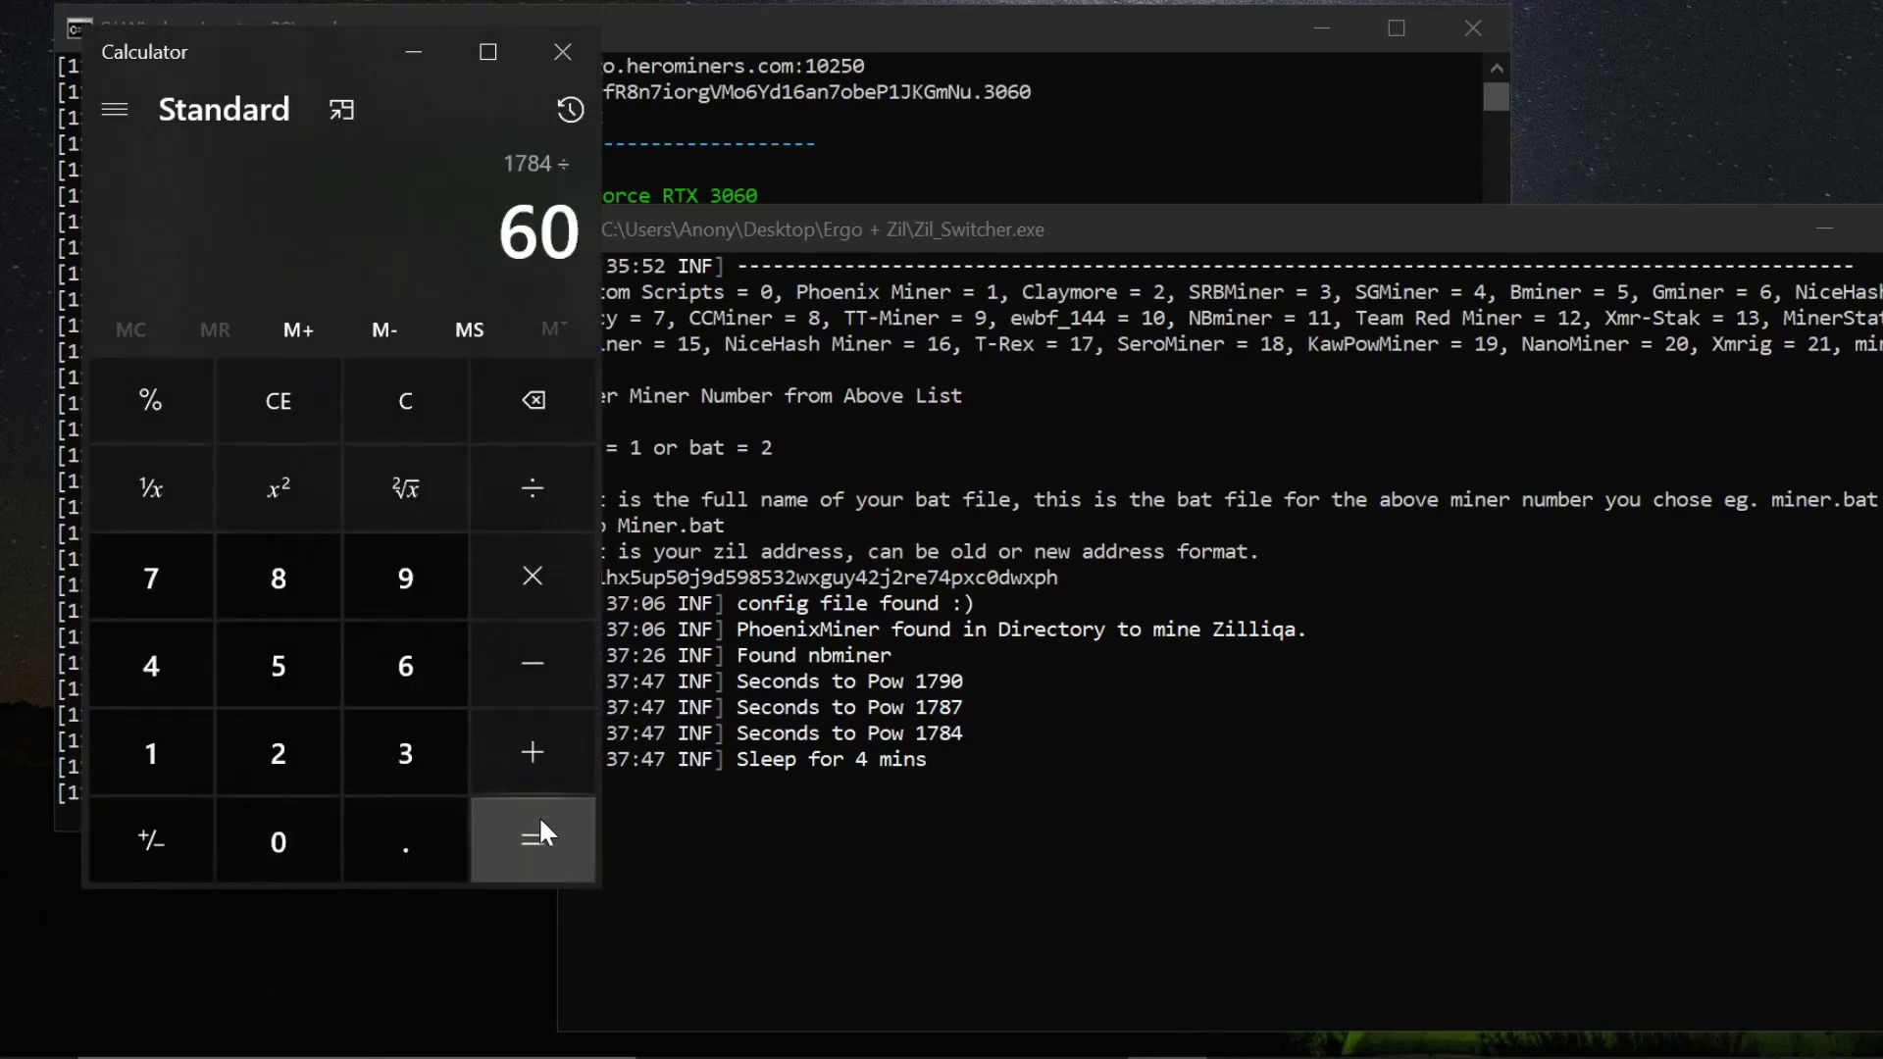
pyautogui.click(538, 829)
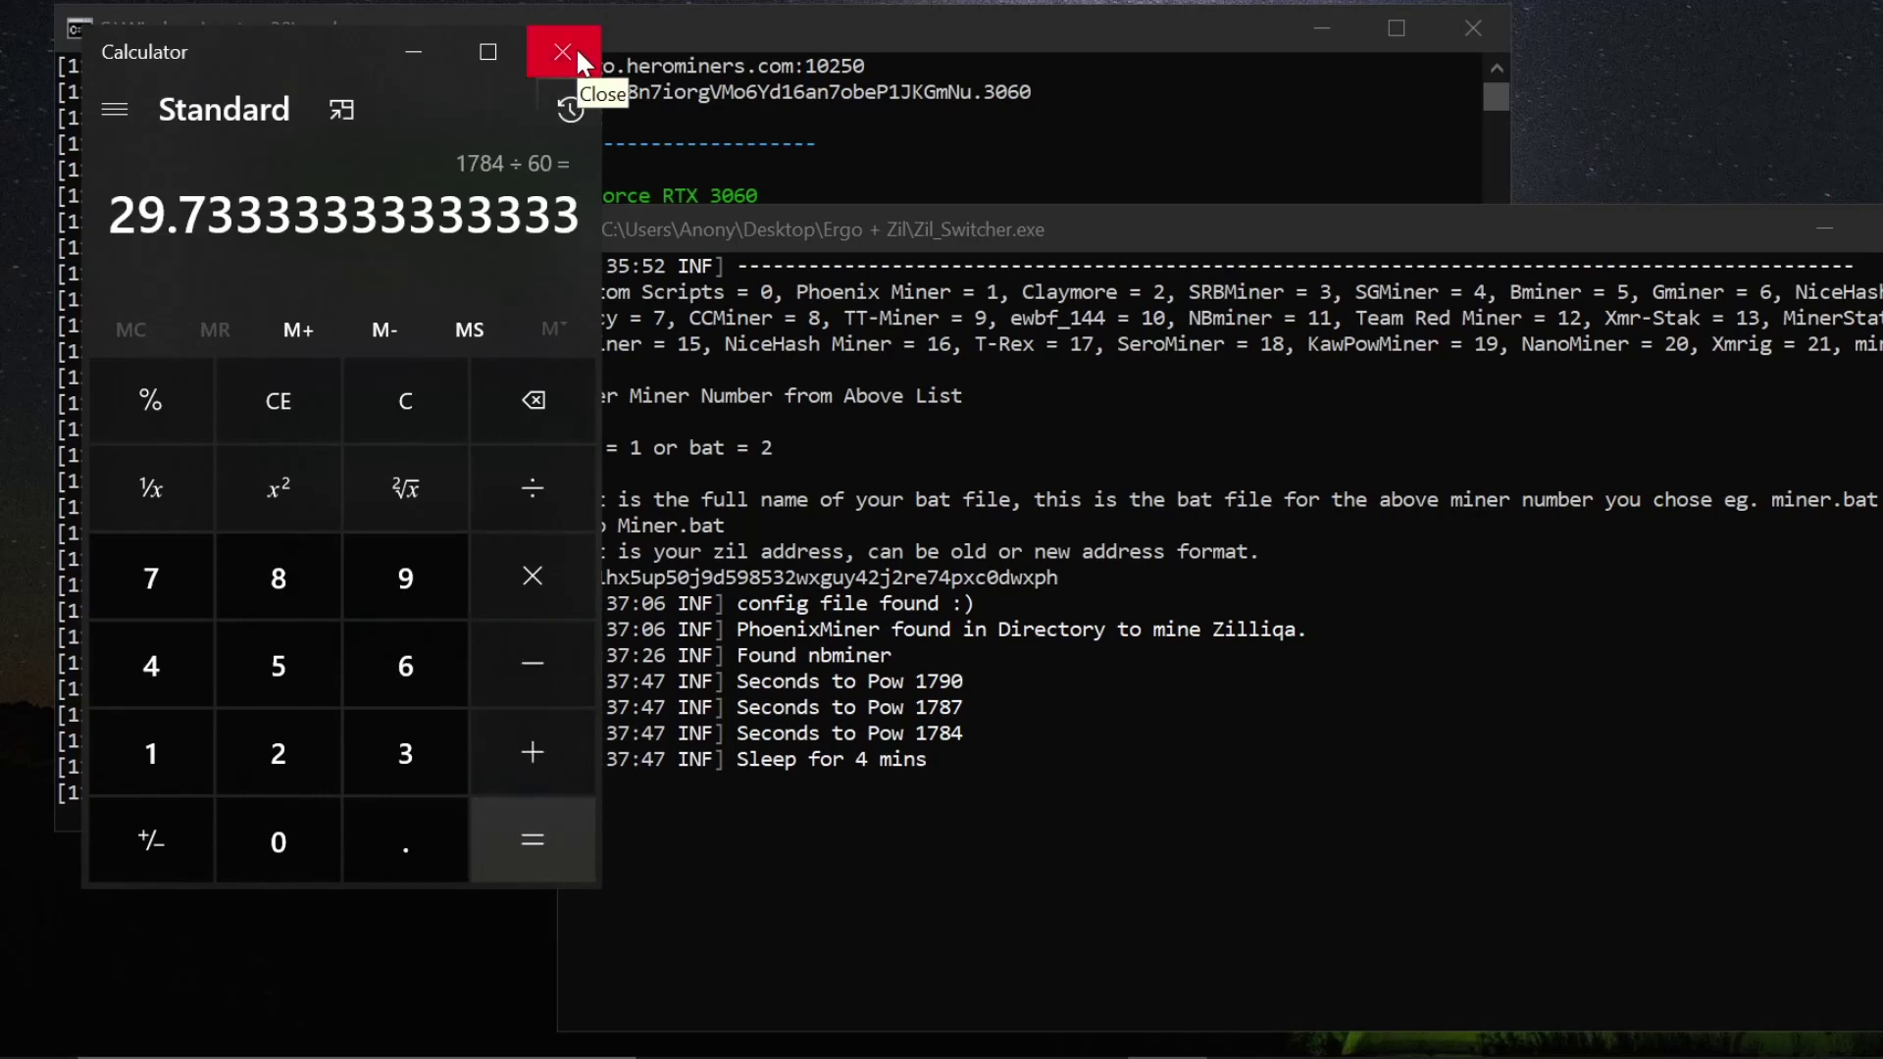
pyautogui.click(579, 59)
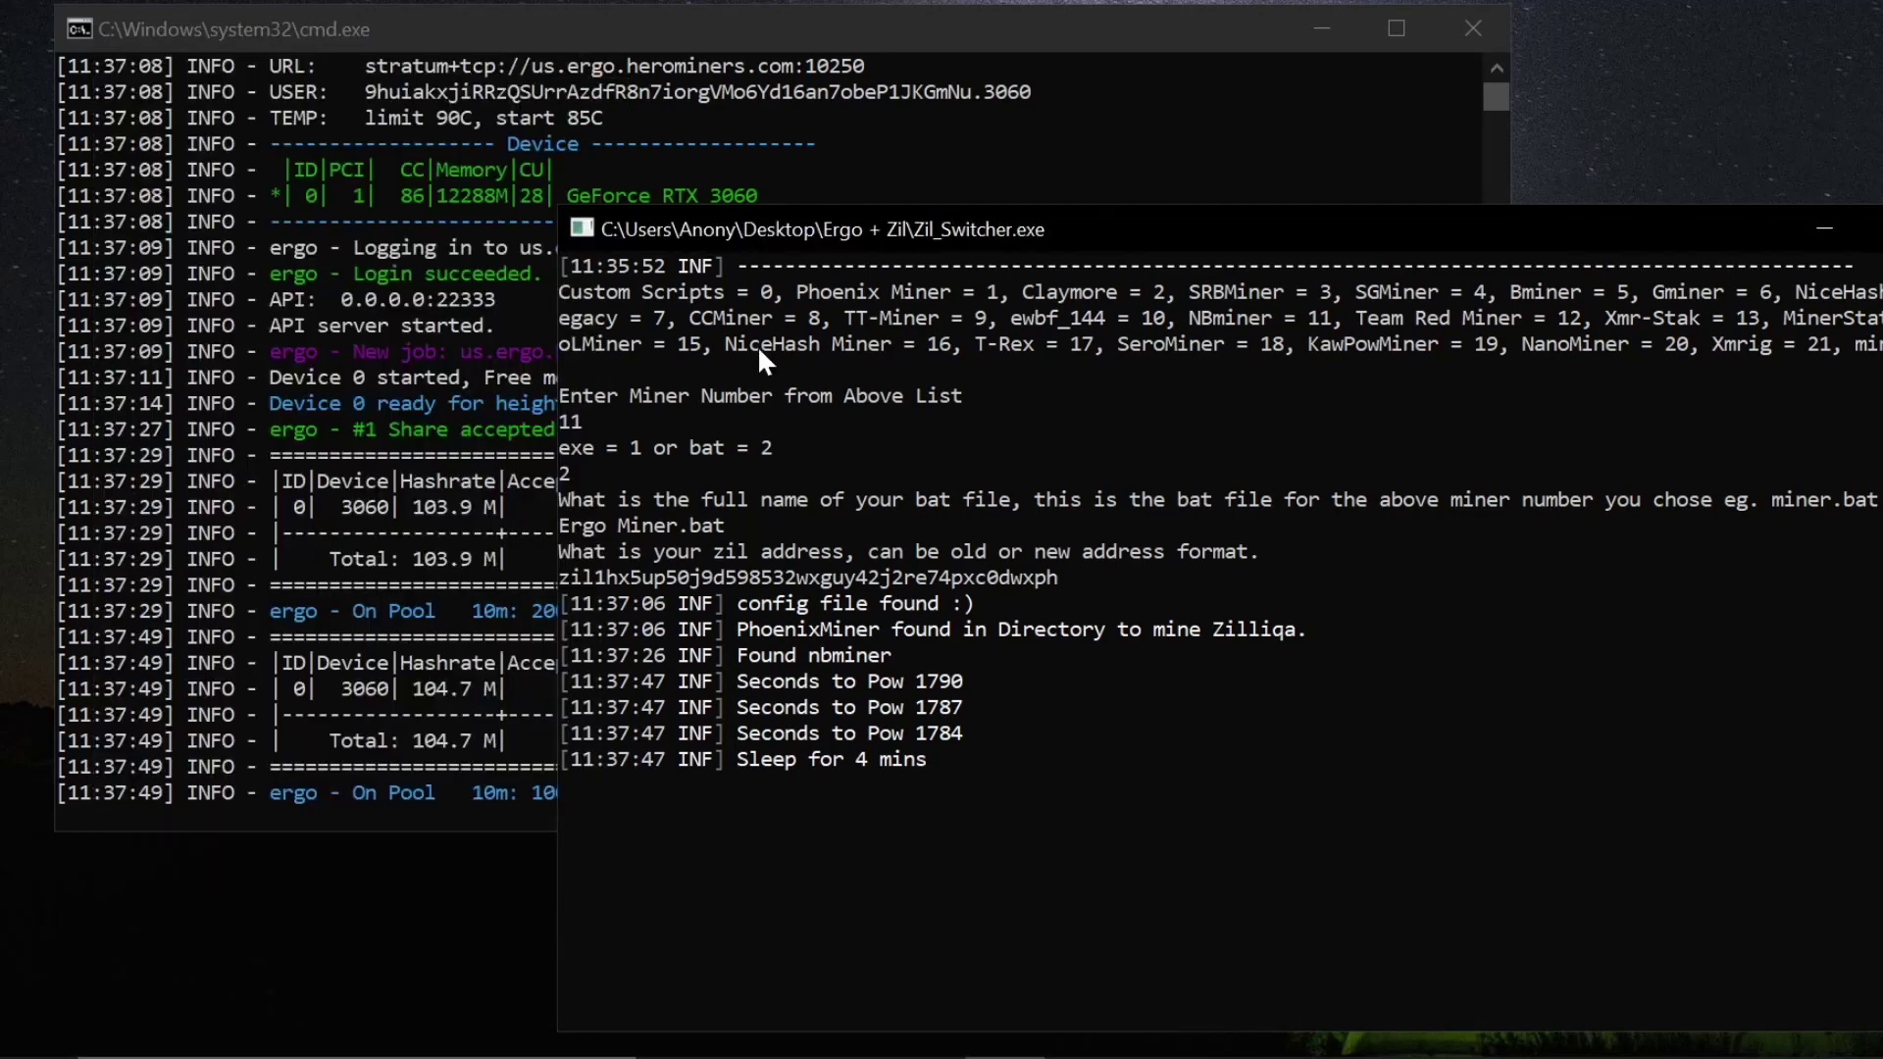
pyautogui.click(507, 626)
pyautogui.click(591, 769)
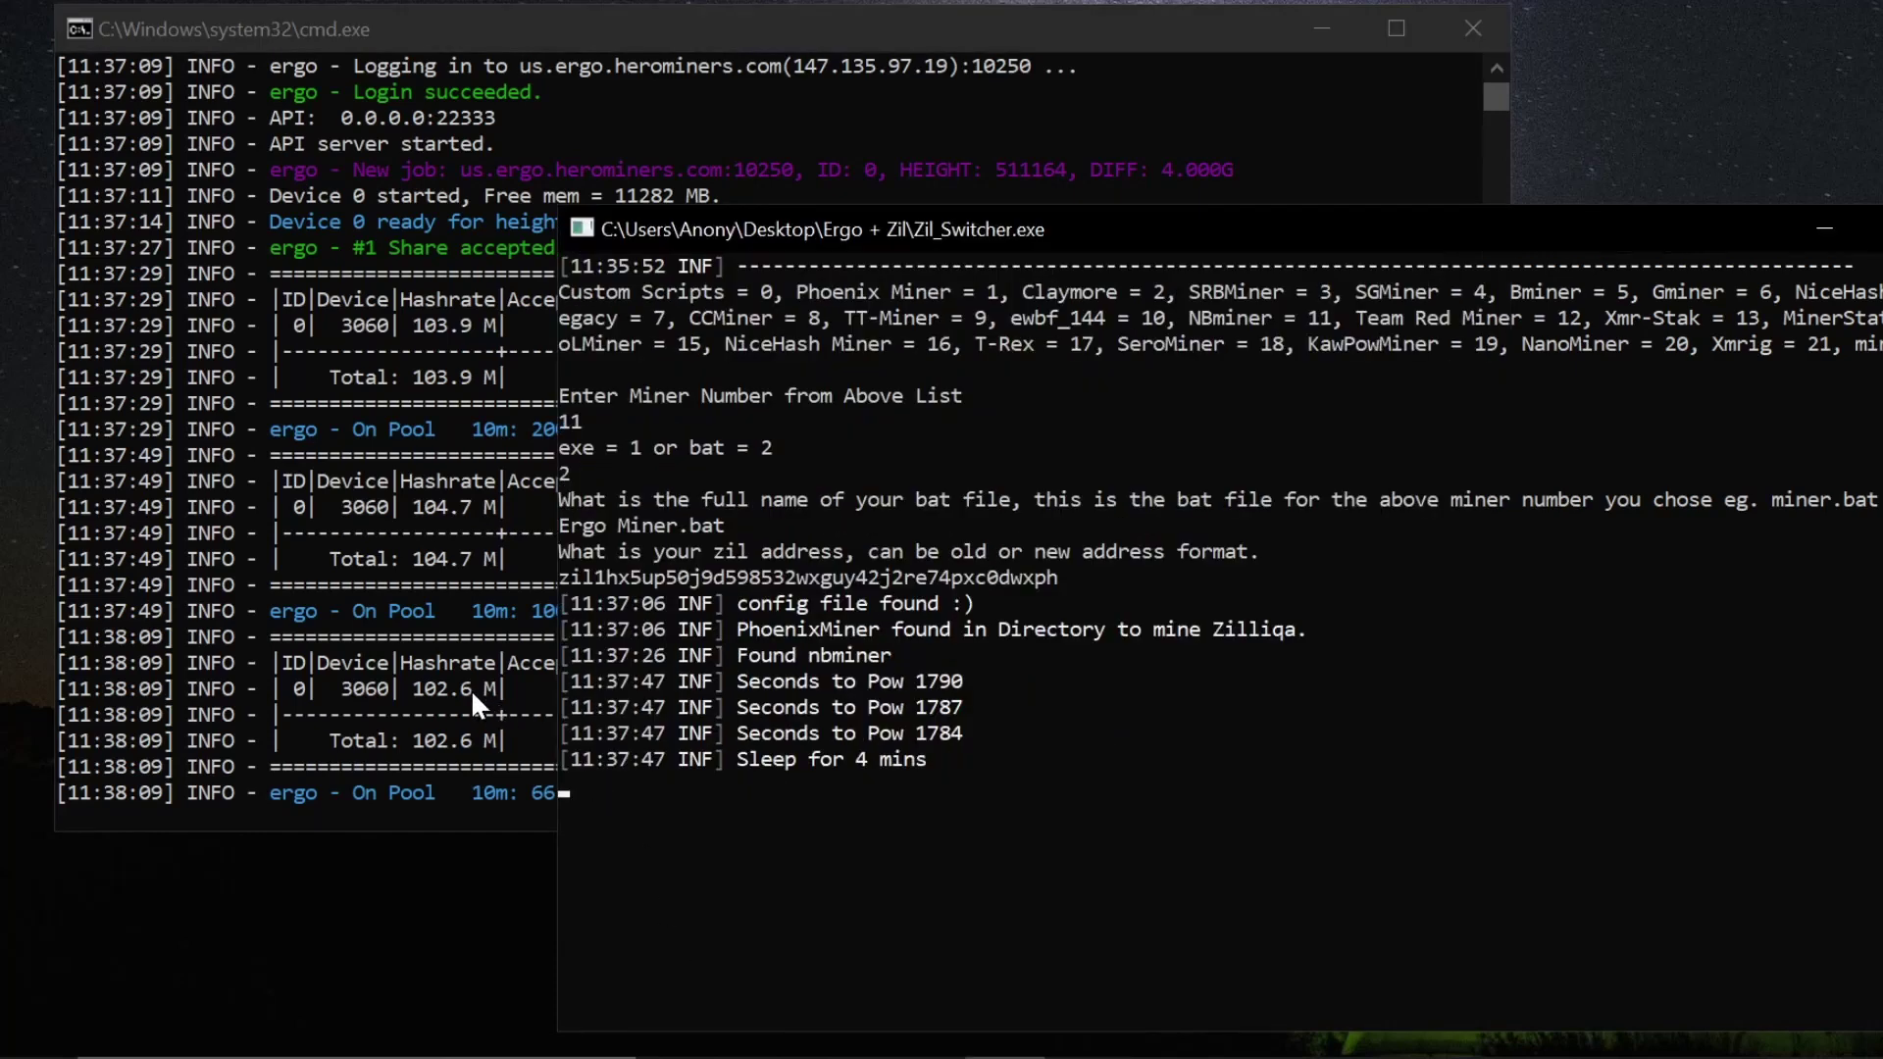